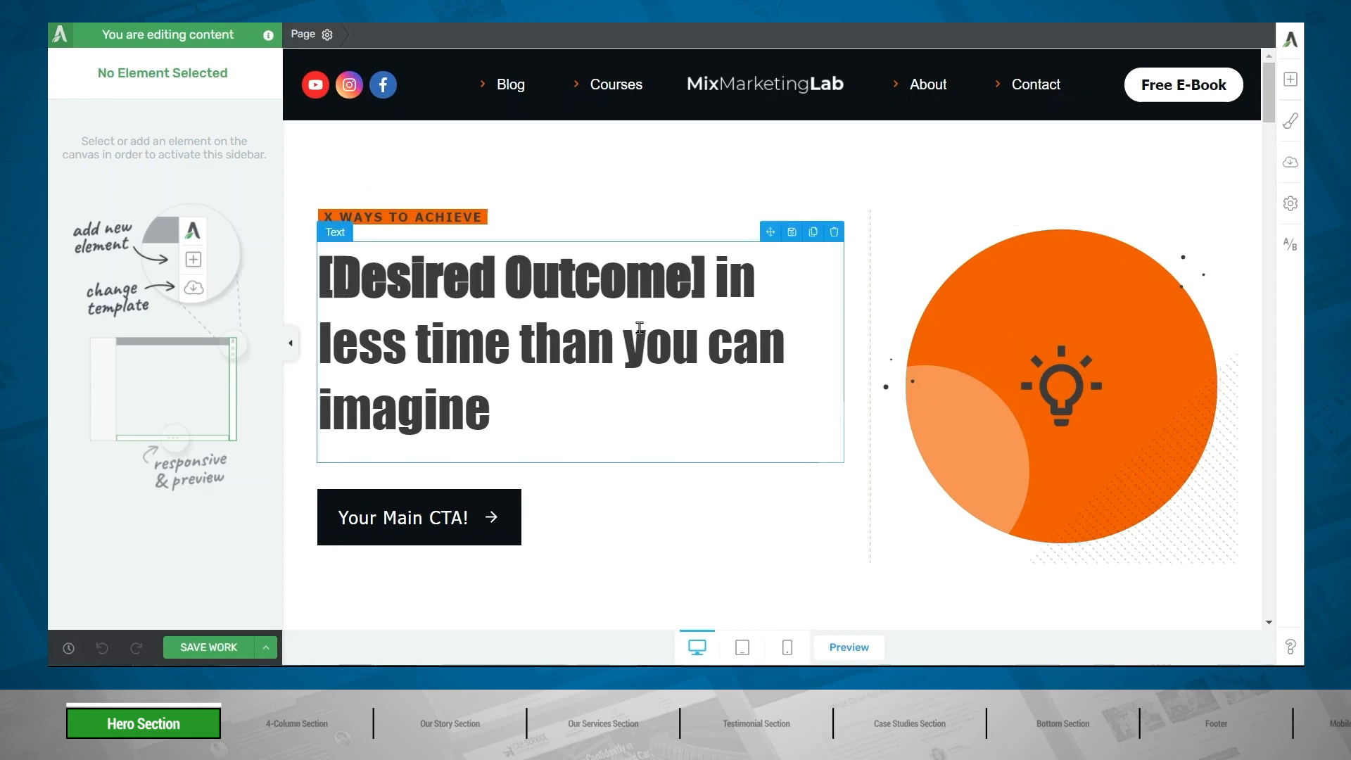
Reverse the column order of the hero section so the lightbulb graphic comes before the heading
{"action": "left_click", "coordinate": [640, 328]}
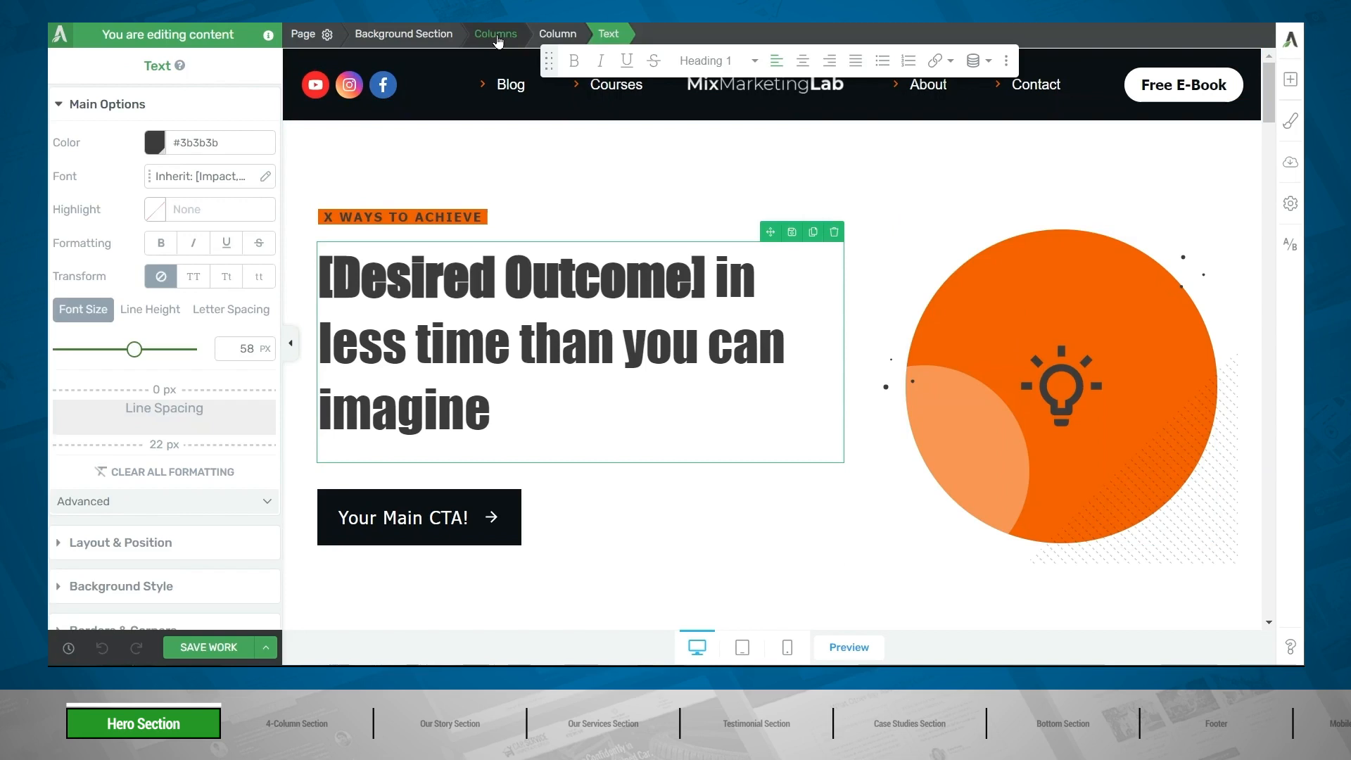
{"action": "left_click", "coordinate": [495, 35]}
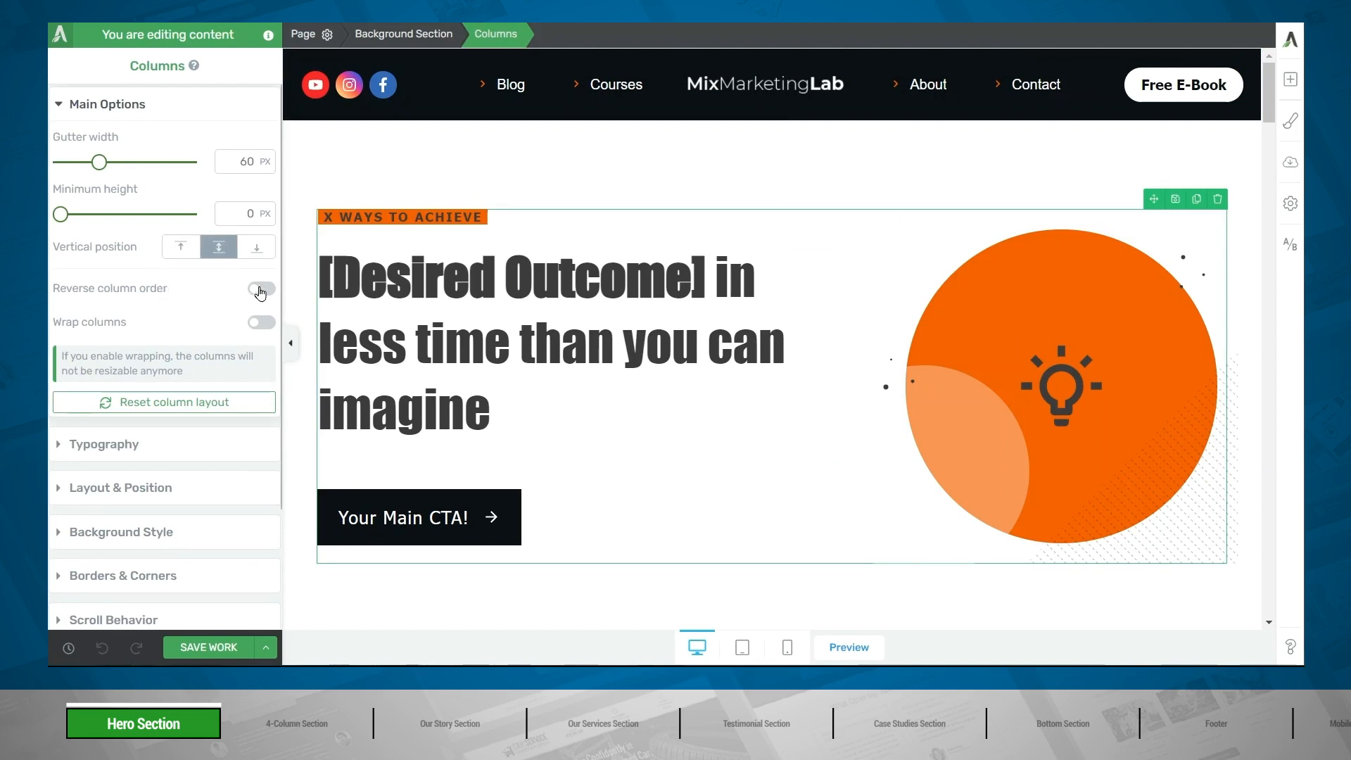
{"action": "left_click", "coordinate": [259, 290]}
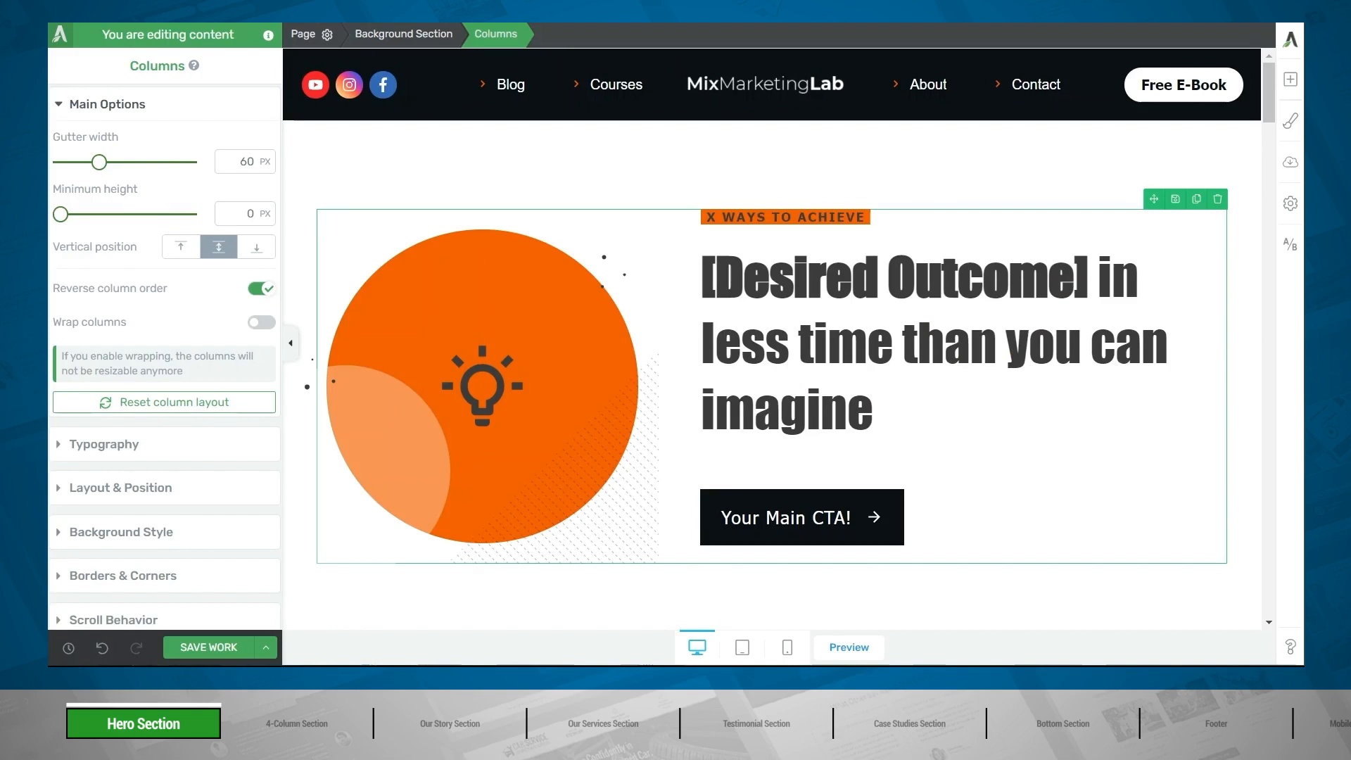
Add a solid color layer in the saved color Carnaby Tan to the hero section's background
{"action": "left_click", "coordinate": [403, 156]}
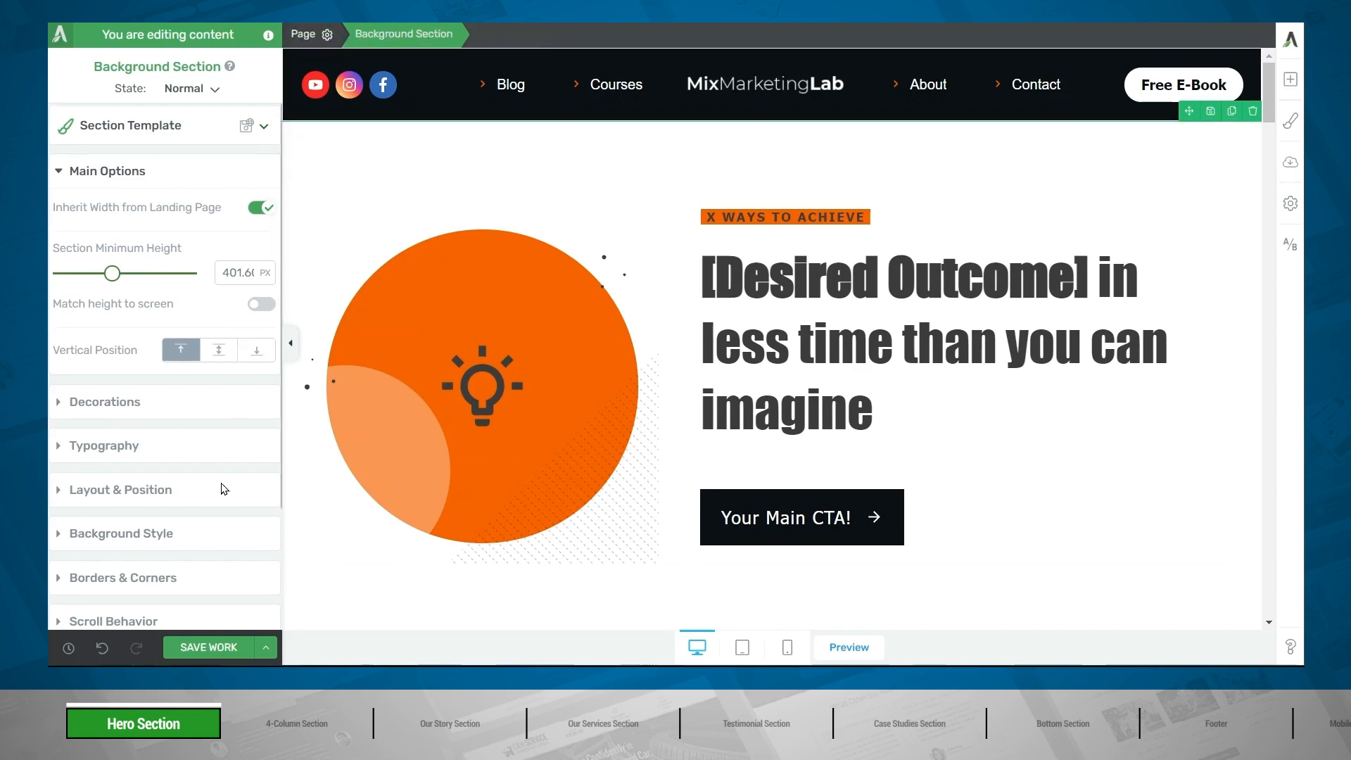
{"action": "left_click", "coordinate": [125, 541]}
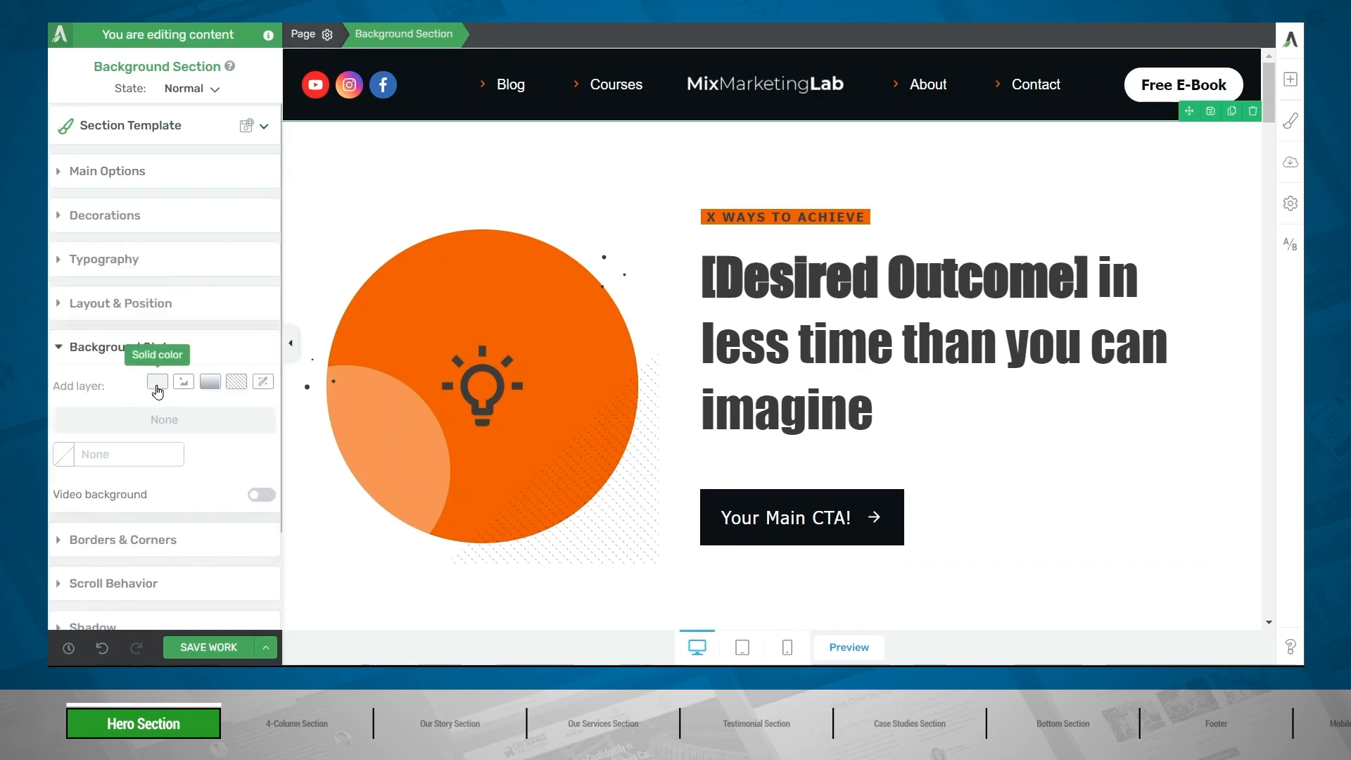
{"action": "left_click", "coordinate": [157, 384]}
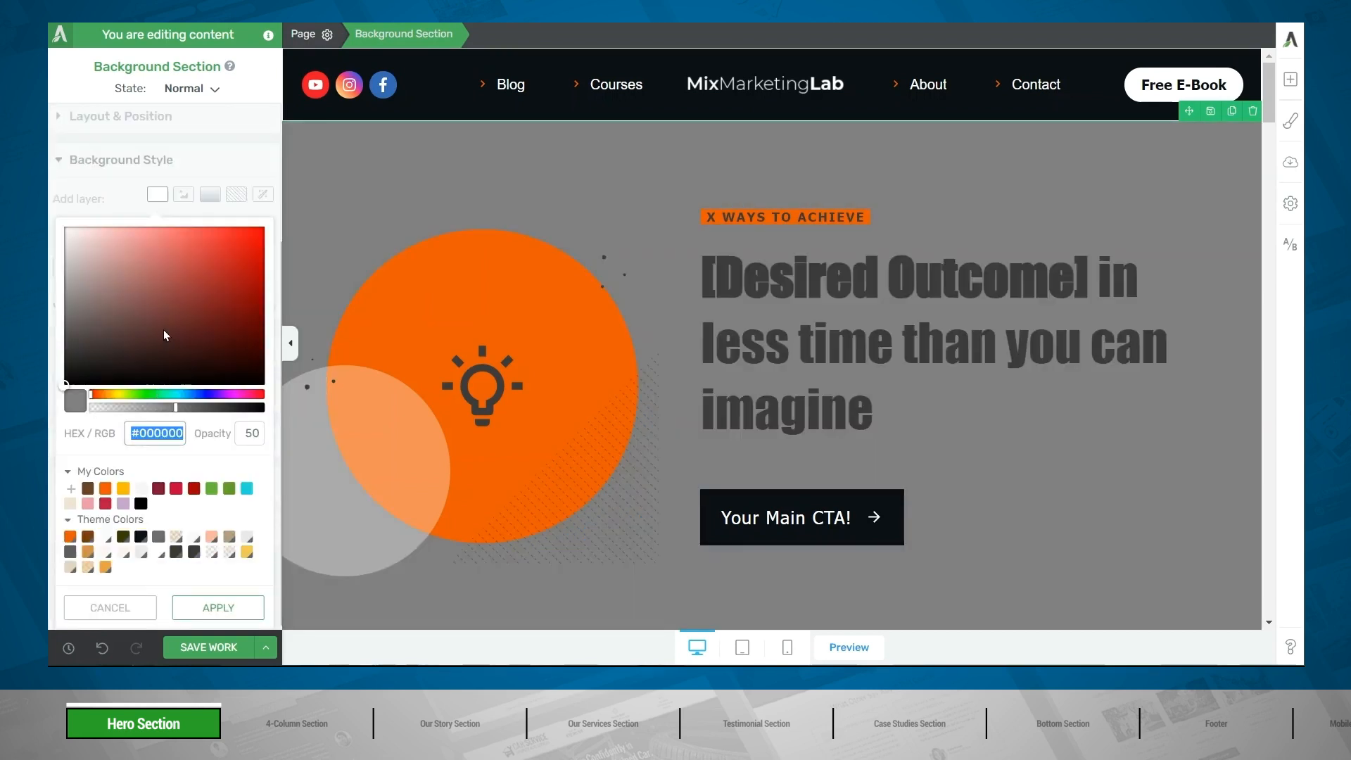
{"action": "left_click", "coordinate": [205, 336]}
{"action": "left_click", "coordinate": [231, 301]}
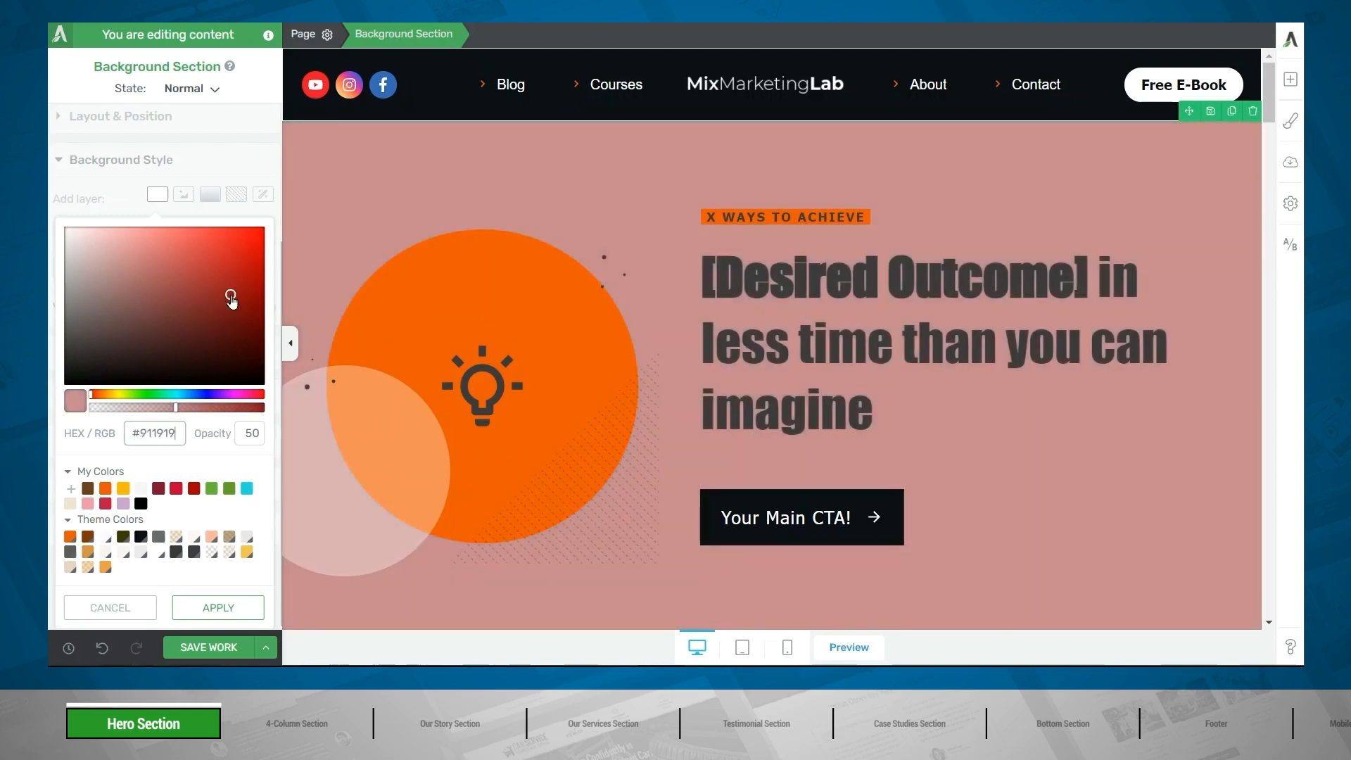
{"action": "left_click", "coordinate": [216, 399]}
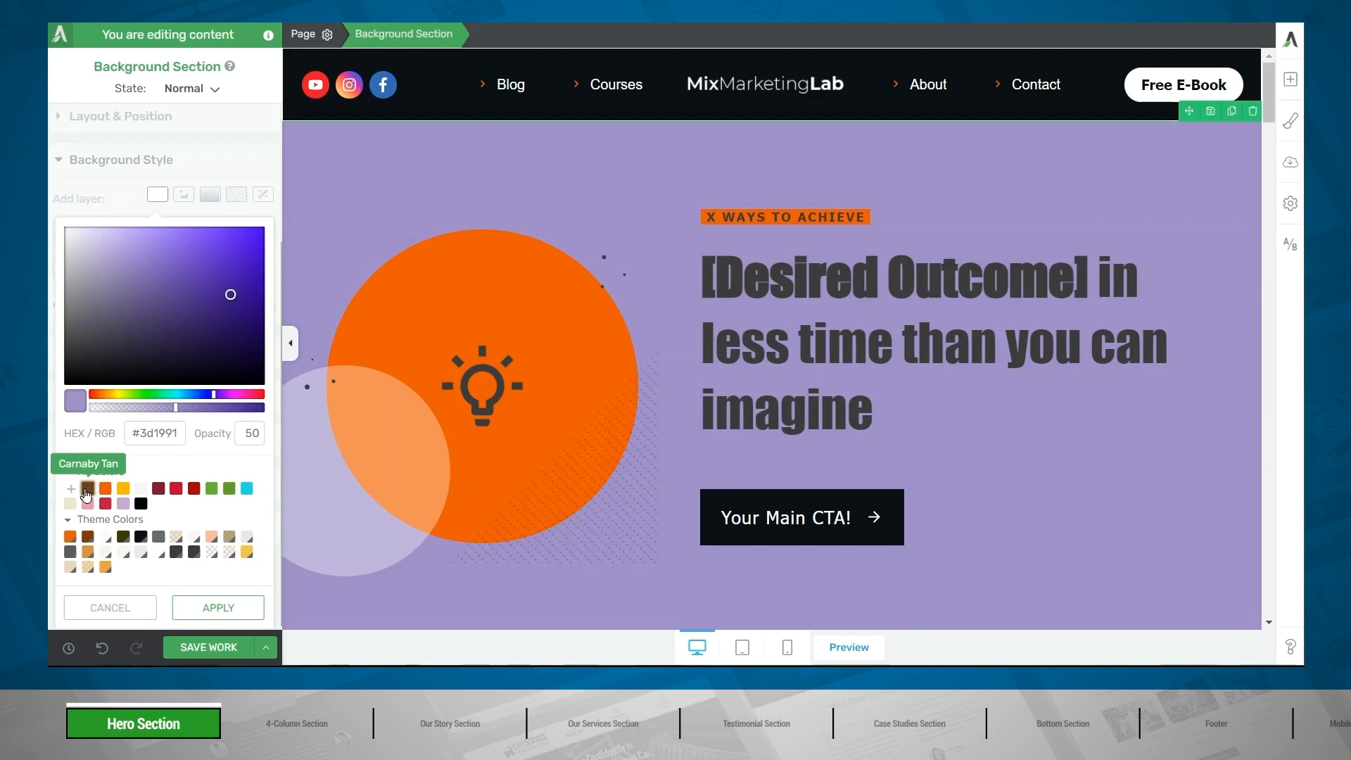
{"action": "left_click", "coordinate": [86, 493]}
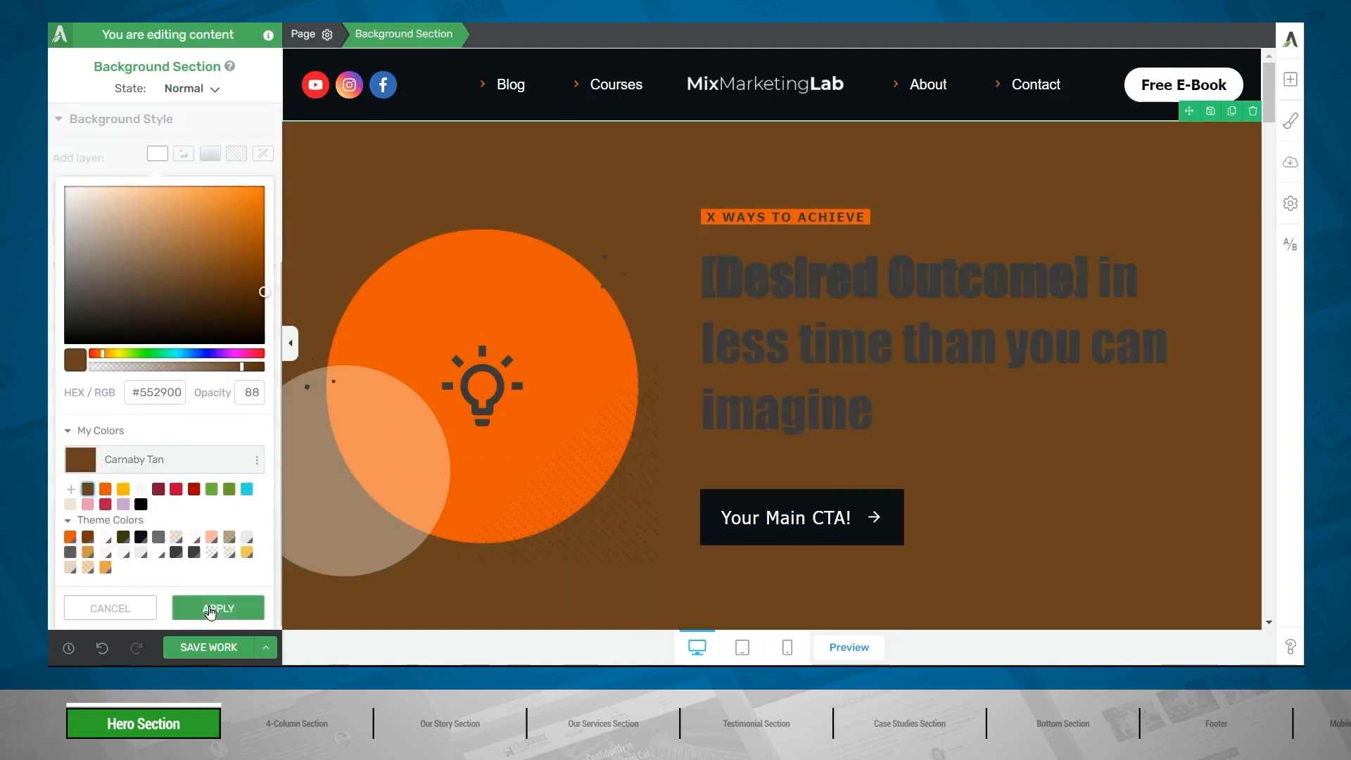
{"action": "left_click", "coordinate": [210, 610]}
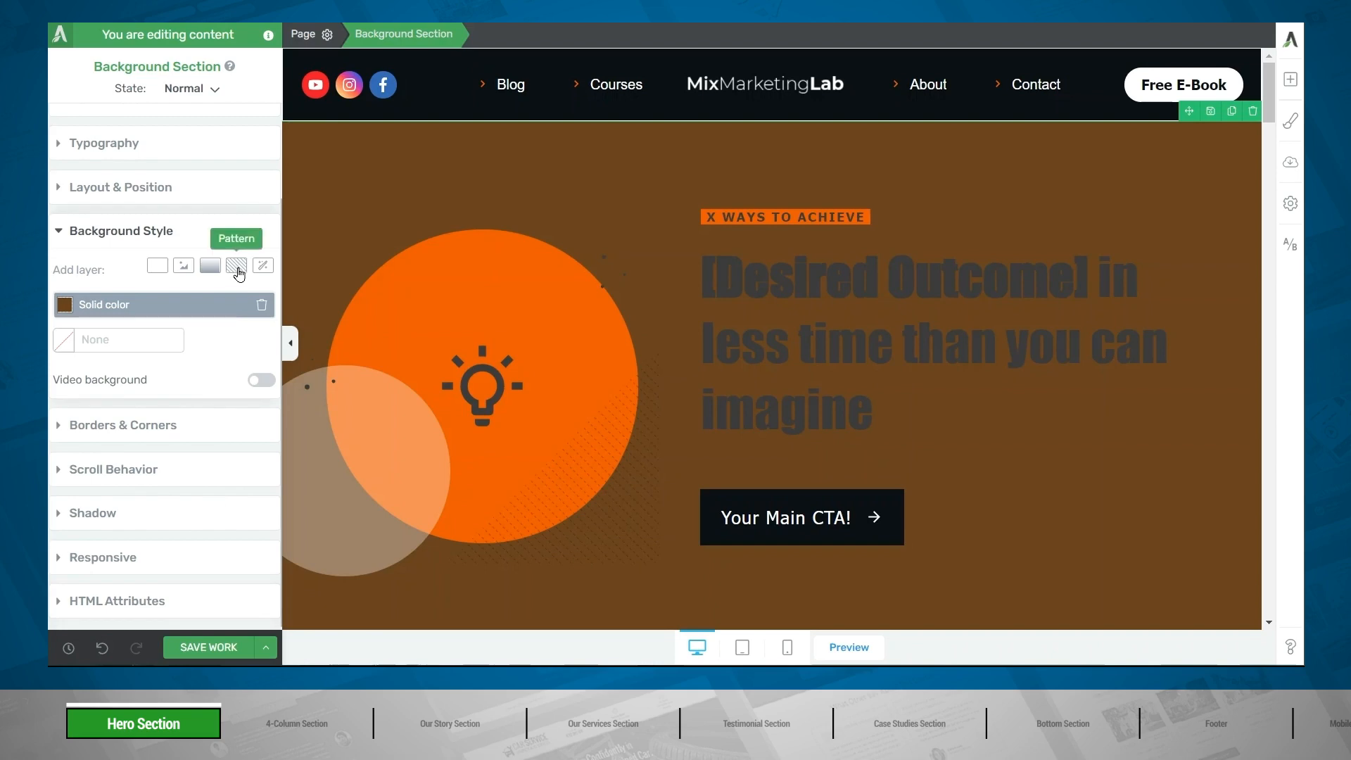
Add a diagonal-line pattern layer to the hero background, colored #462405 at 28 opacity
{"action": "left_click", "coordinate": [237, 268]}
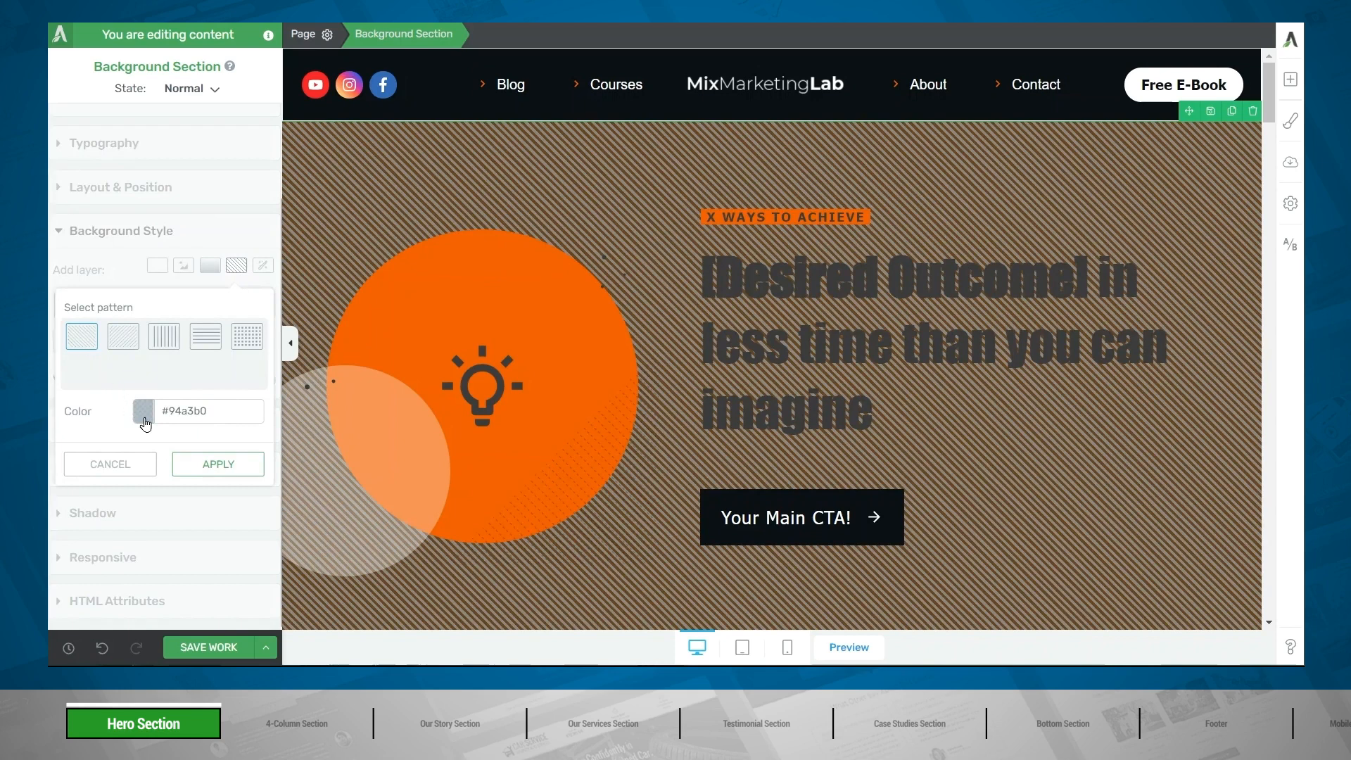
{"action": "left_click", "coordinate": [144, 411]}
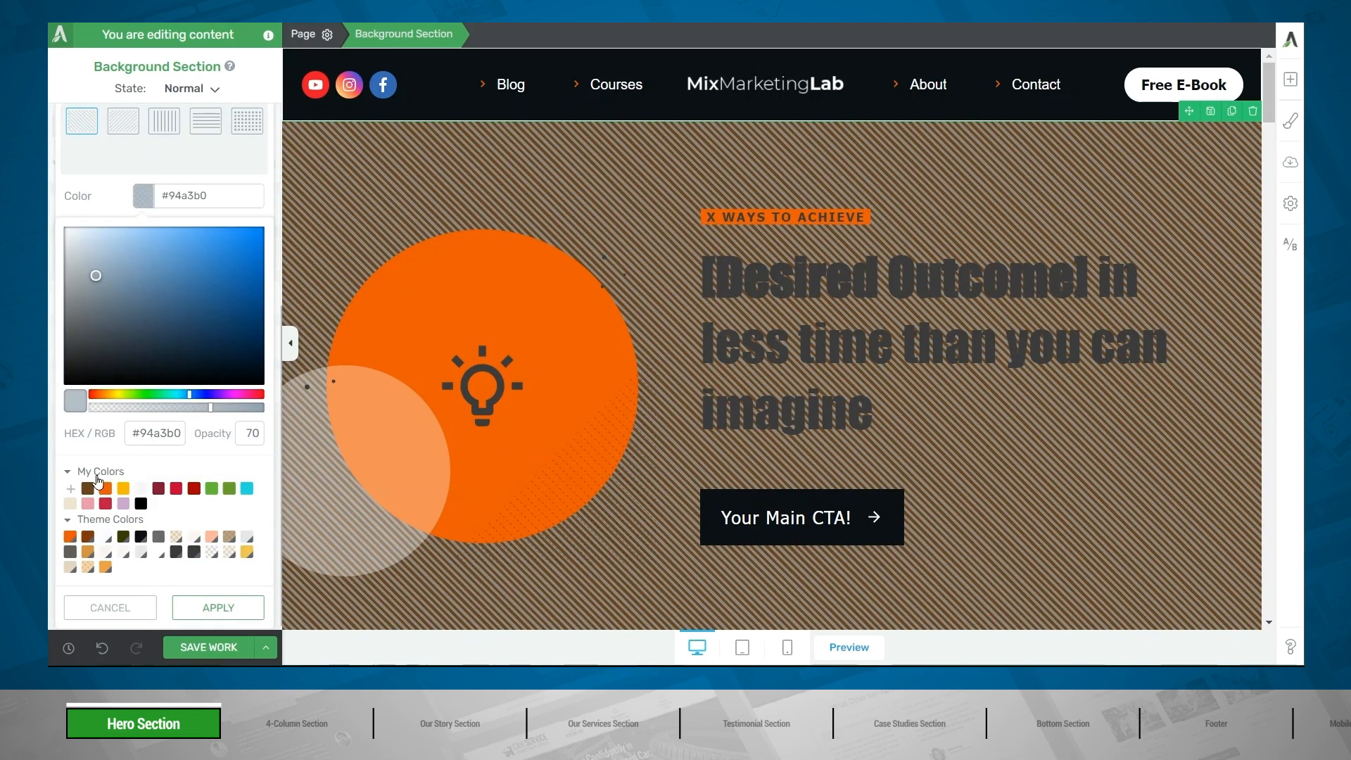
{"action": "left_click", "coordinate": [87, 488]}
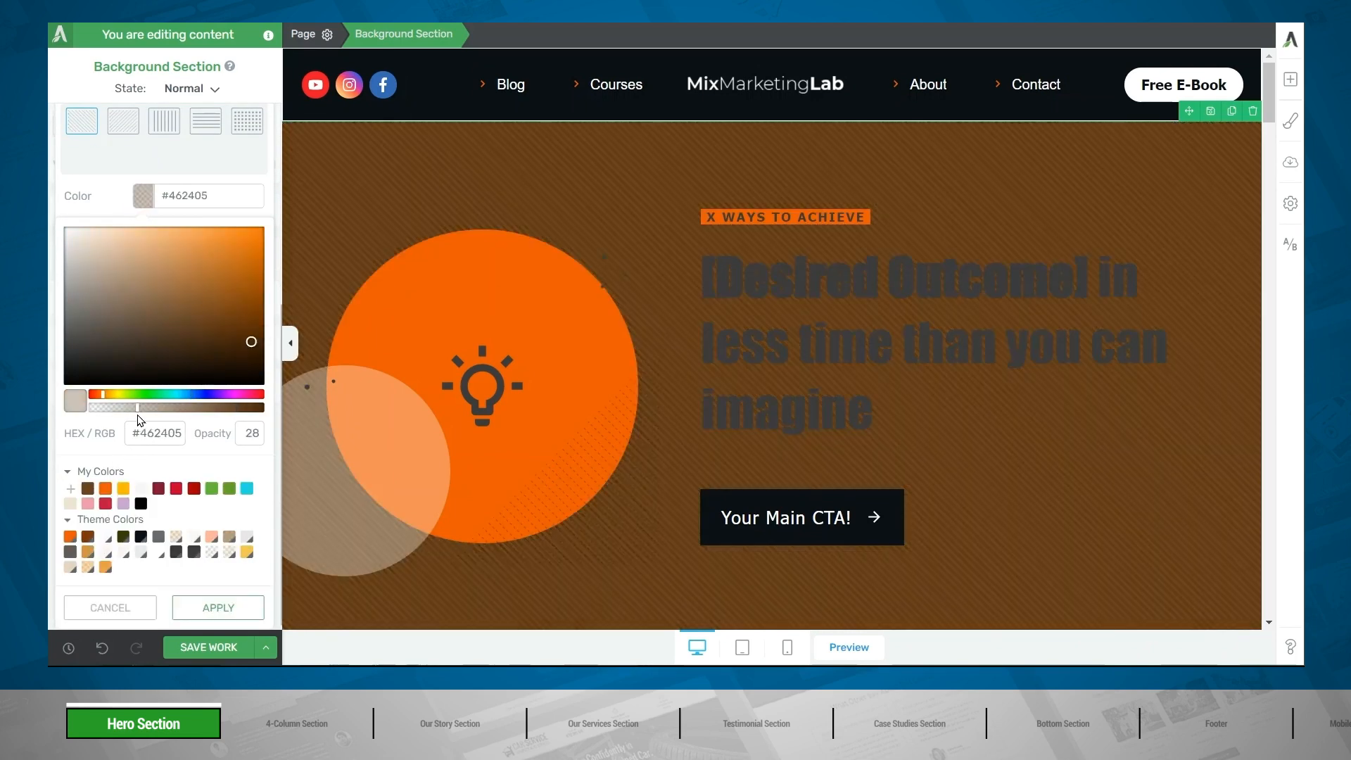
{"action": "left_click", "coordinate": [243, 605]}
{"action": "left_click", "coordinate": [224, 466]}
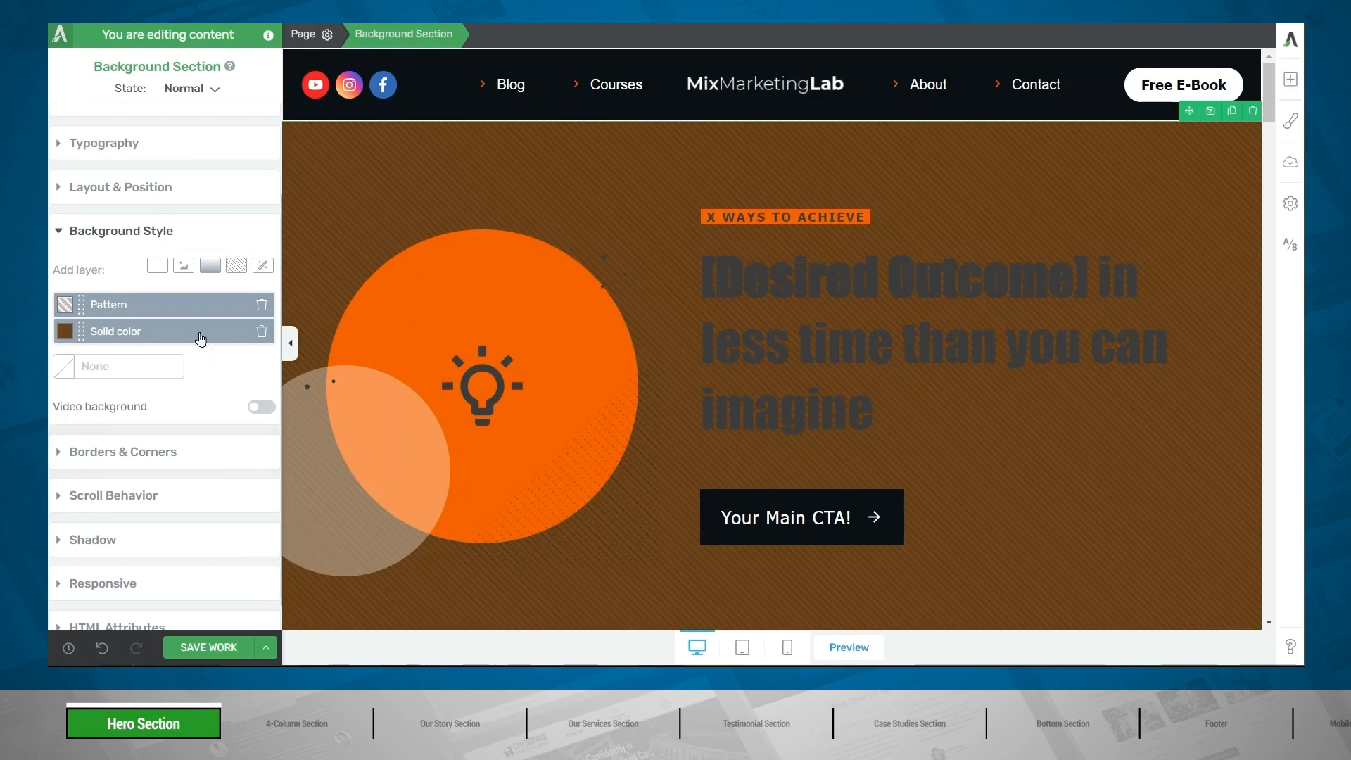
Add a linear gradient layer to the hero background and set its end color to #2a1704 at 88 opacity
{"action": "left_click", "coordinate": [211, 273]}
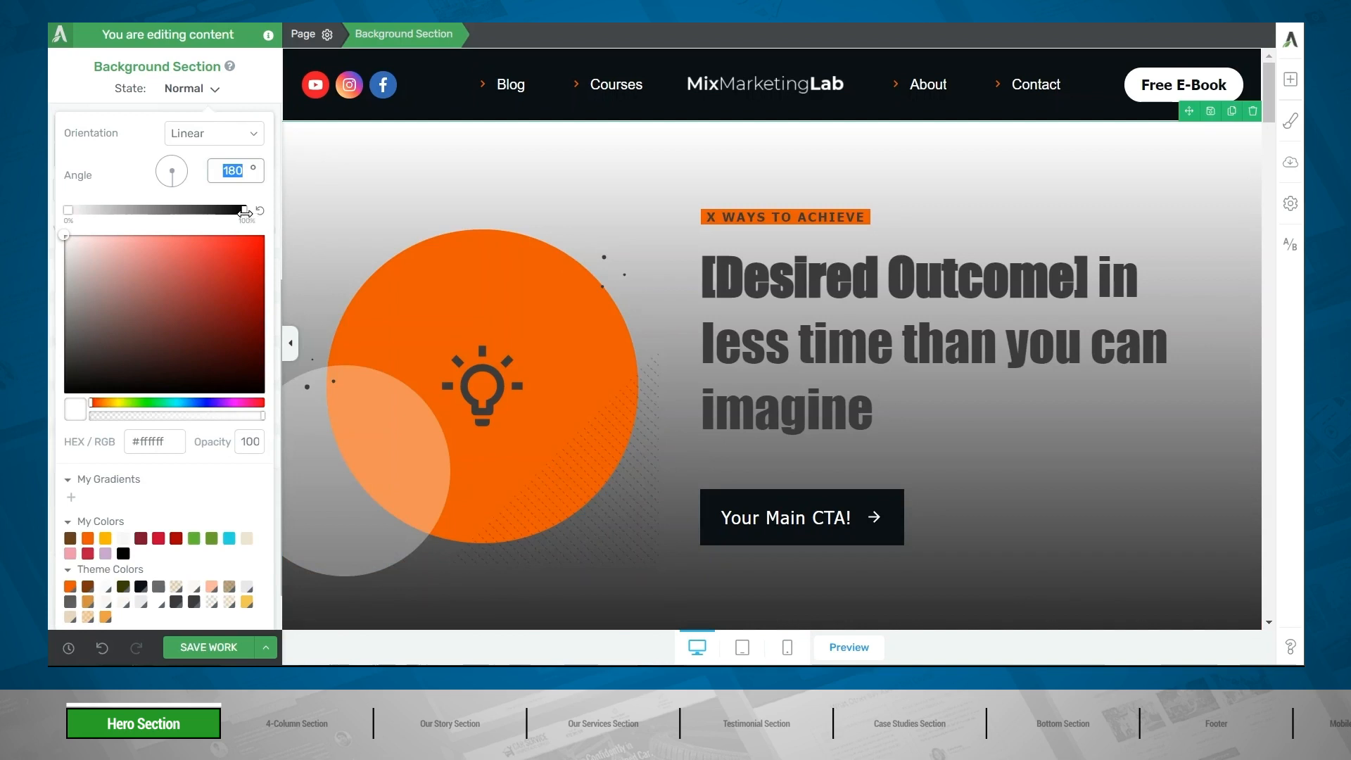
{"action": "left_click", "coordinate": [244, 211]}
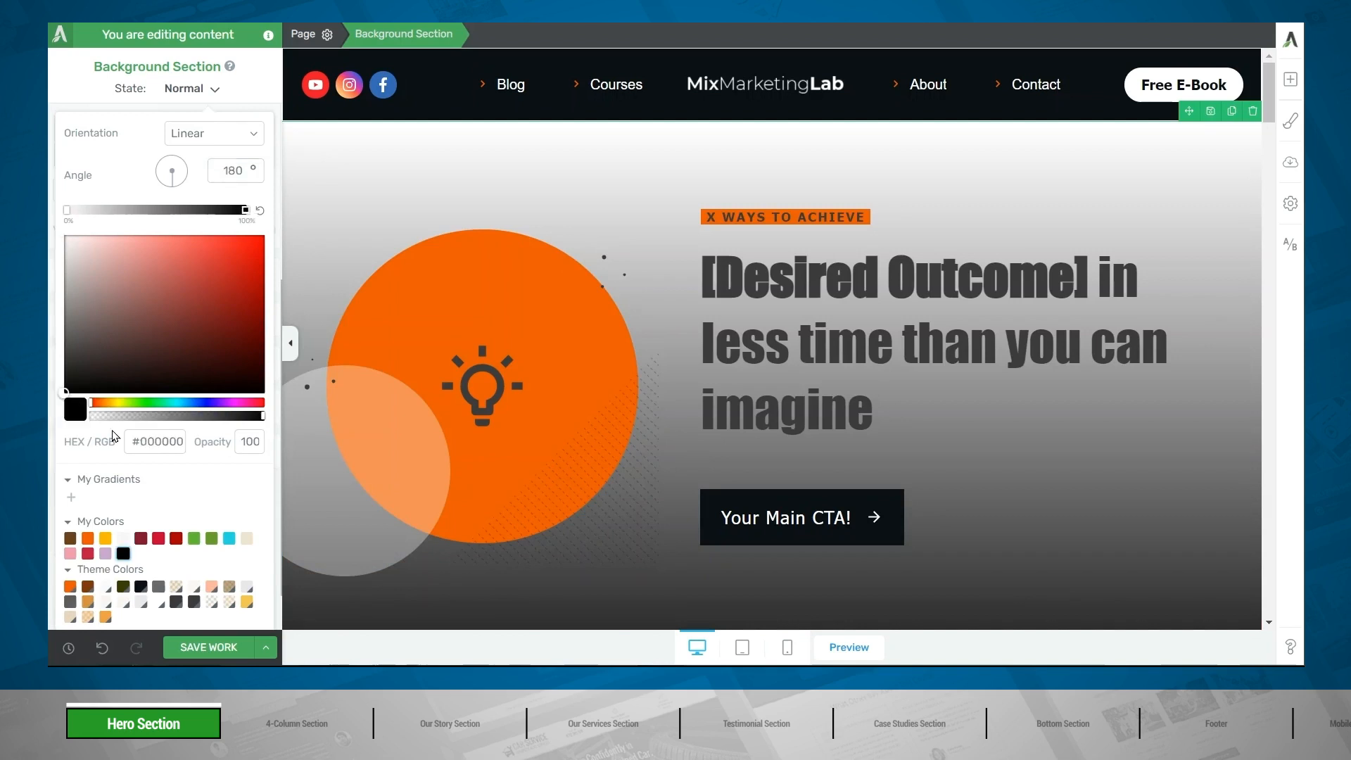
{"action": "left_click", "coordinate": [70, 538]}
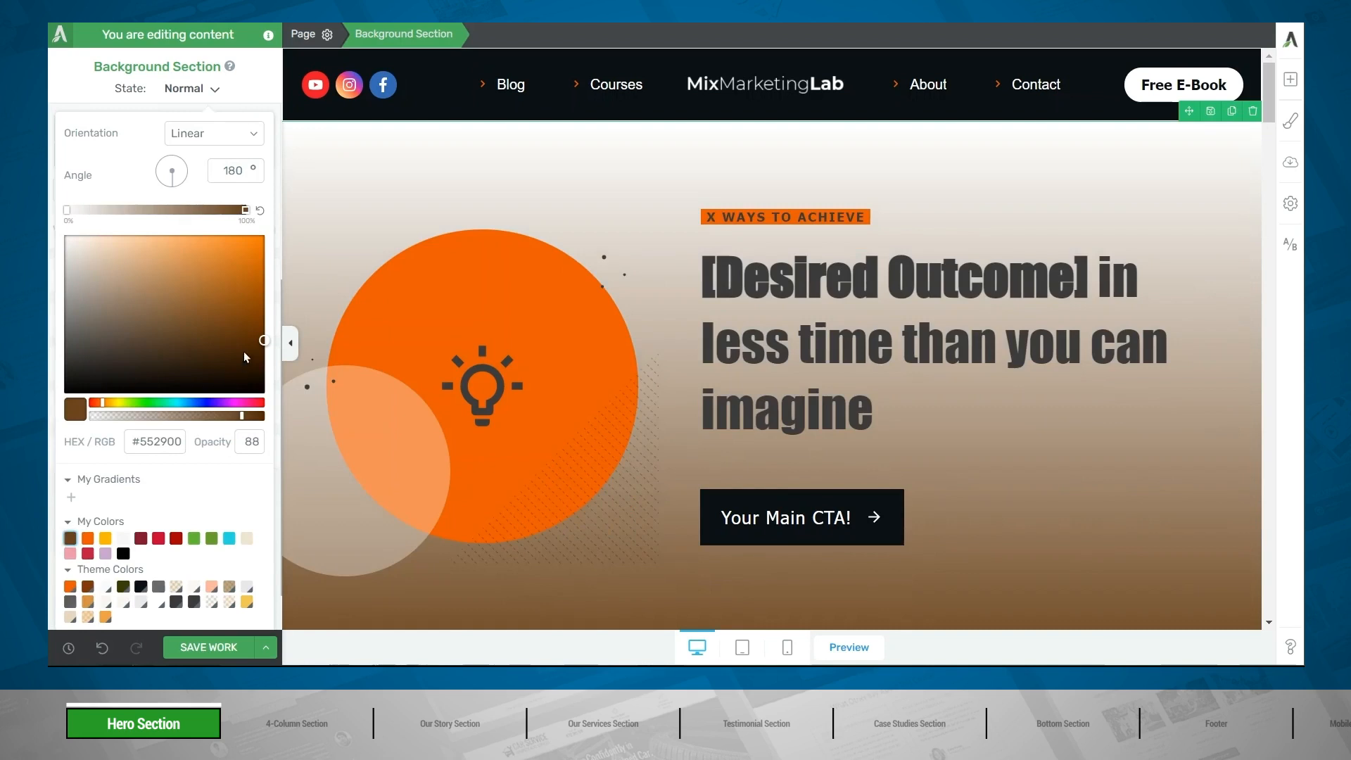
{"action": "left_click_drag", "start_coordinate": [249, 352], "coordinate": [246, 372]}
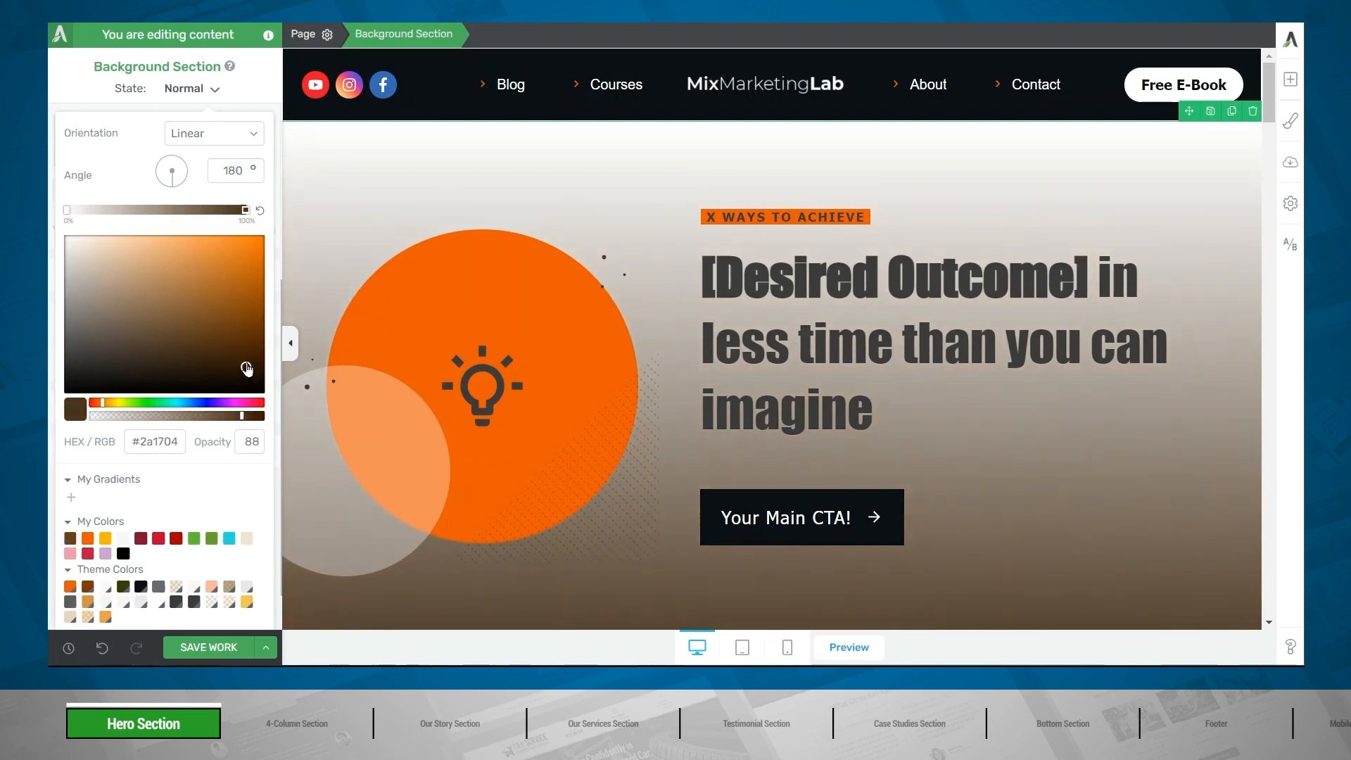
Set the gradient's start color to 0 opacity and its angle to 318°, and apply the layer
{"action": "left_click", "coordinate": [66, 209]}
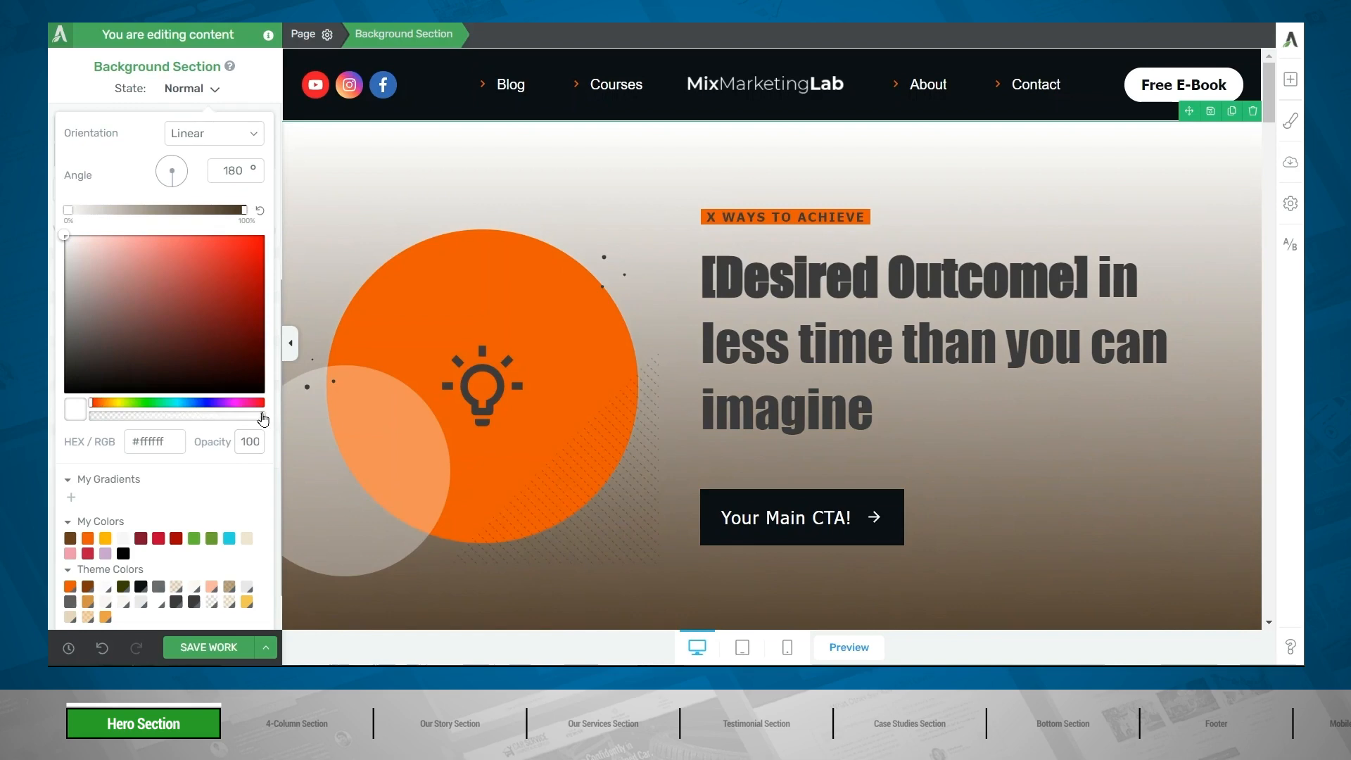
{"action": "left_click_drag", "start_coordinate": [261, 417], "coordinate": [69, 429]}
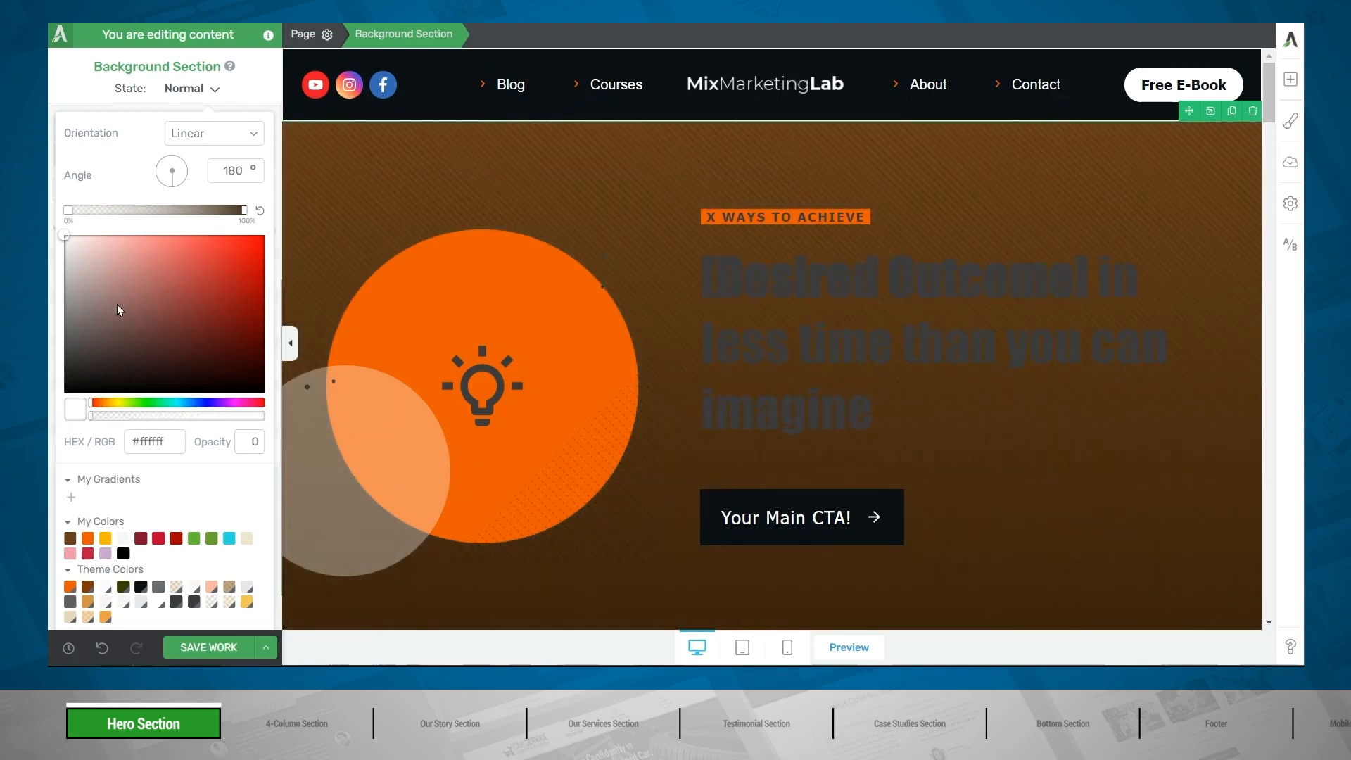
{"action": "mouse_move", "coordinate": [176, 185]}
{"action": "left_mouse_down"}
{"action": "mouse_move", "coordinate": [184, 173]}
{"action": "mouse_move", "coordinate": [164, 164]}
{"action": "left_mouse_up"}
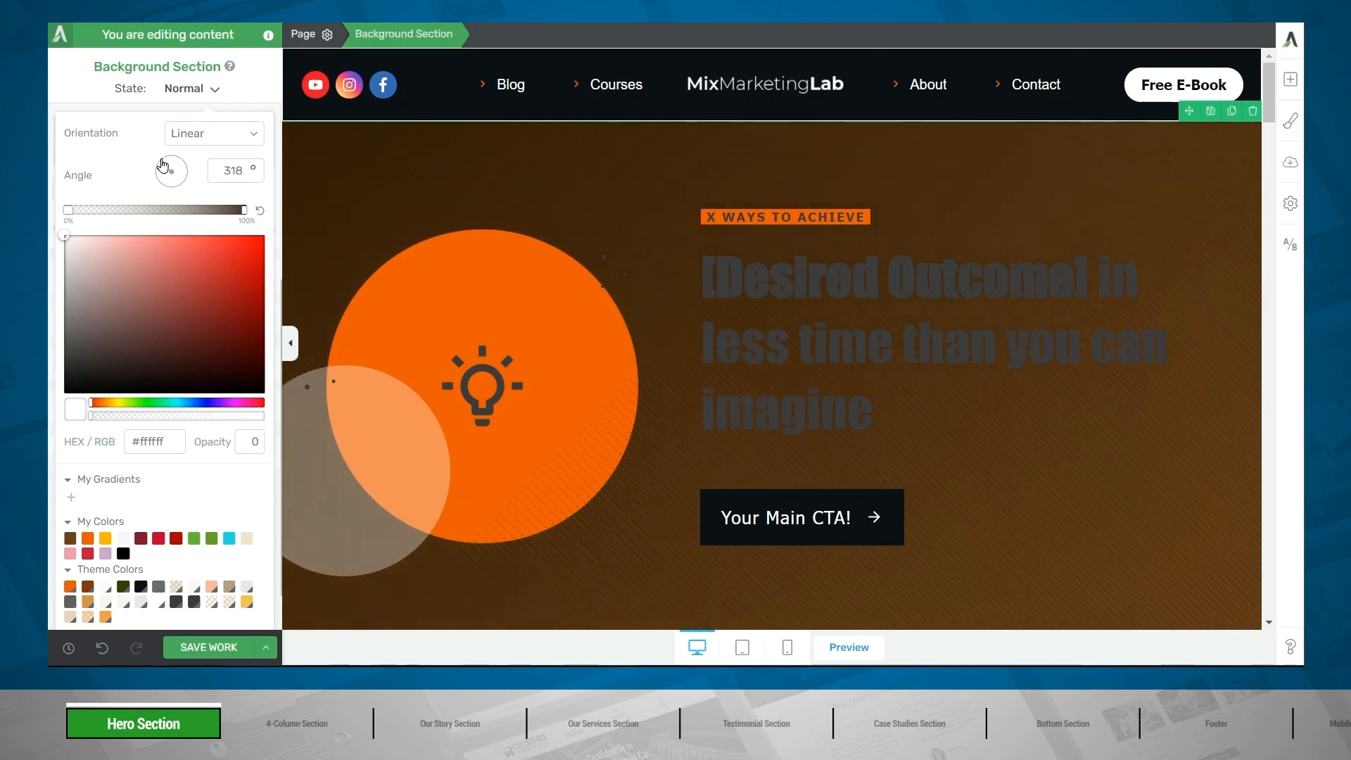
{"action": "scroll", "coordinate": [164, 231], "scroll_direction": "down", "scroll_amount": 1}
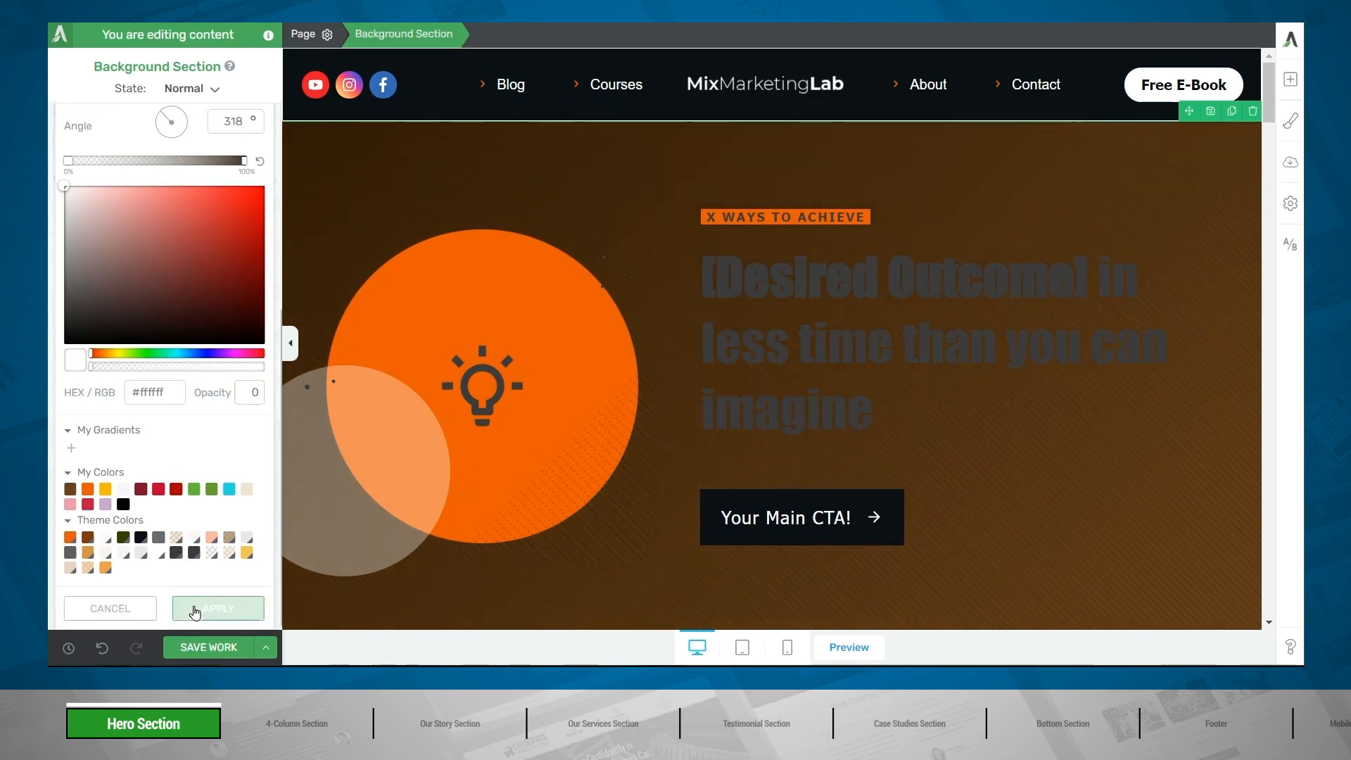
{"action": "left_click", "coordinate": [214, 609]}
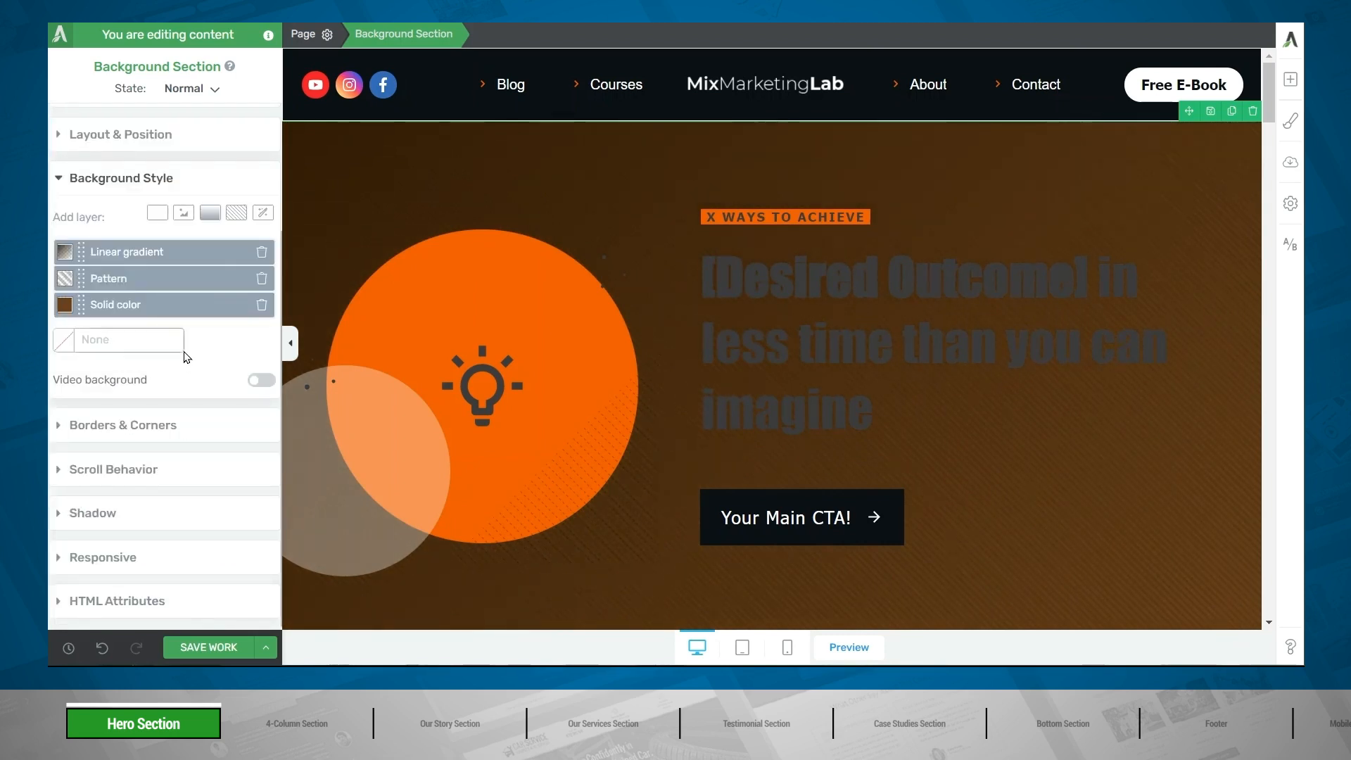
Change the whole hero heading's text color to the white theme color #ffffff
{"action": "left_click", "coordinate": [890, 428]}
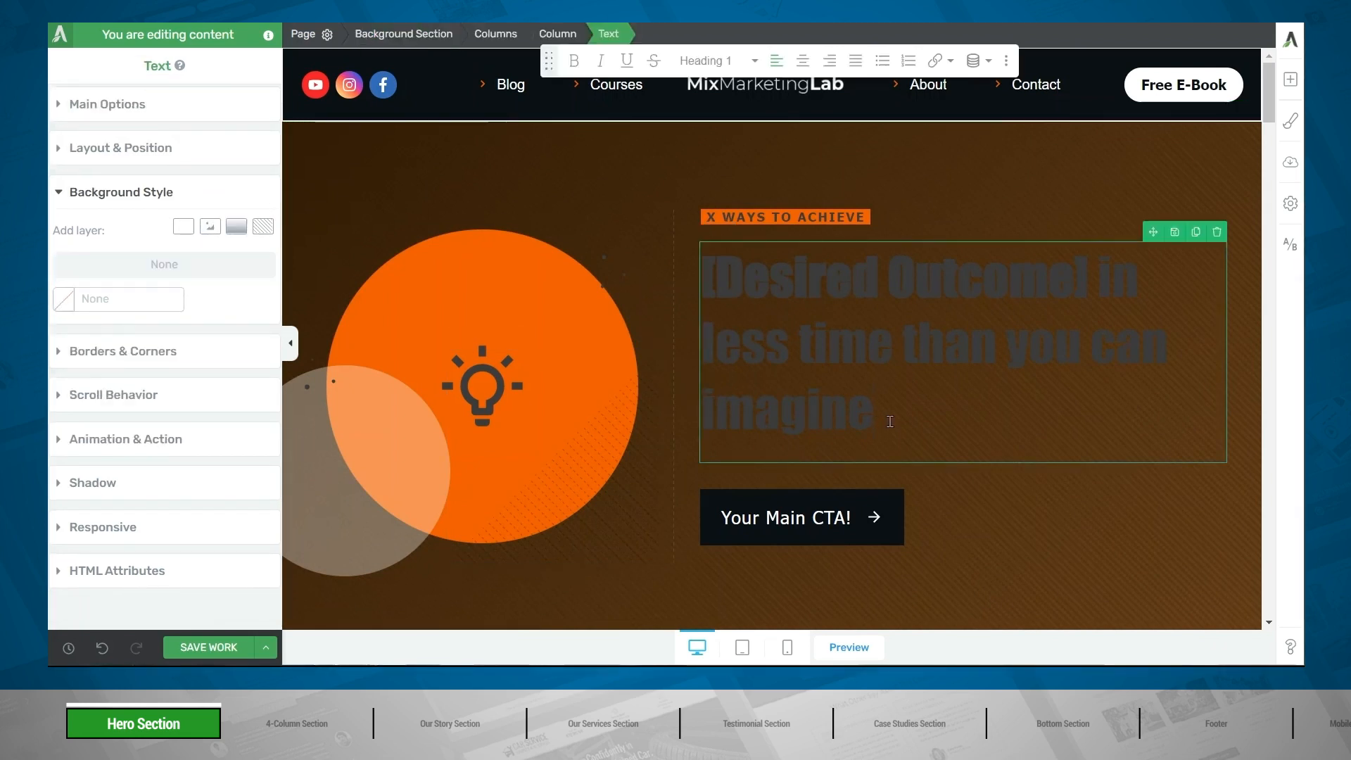
{"action": "left_click_drag", "start_coordinate": [876, 422], "coordinate": [702, 263]}
{"action": "left_click", "coordinate": [121, 112]}
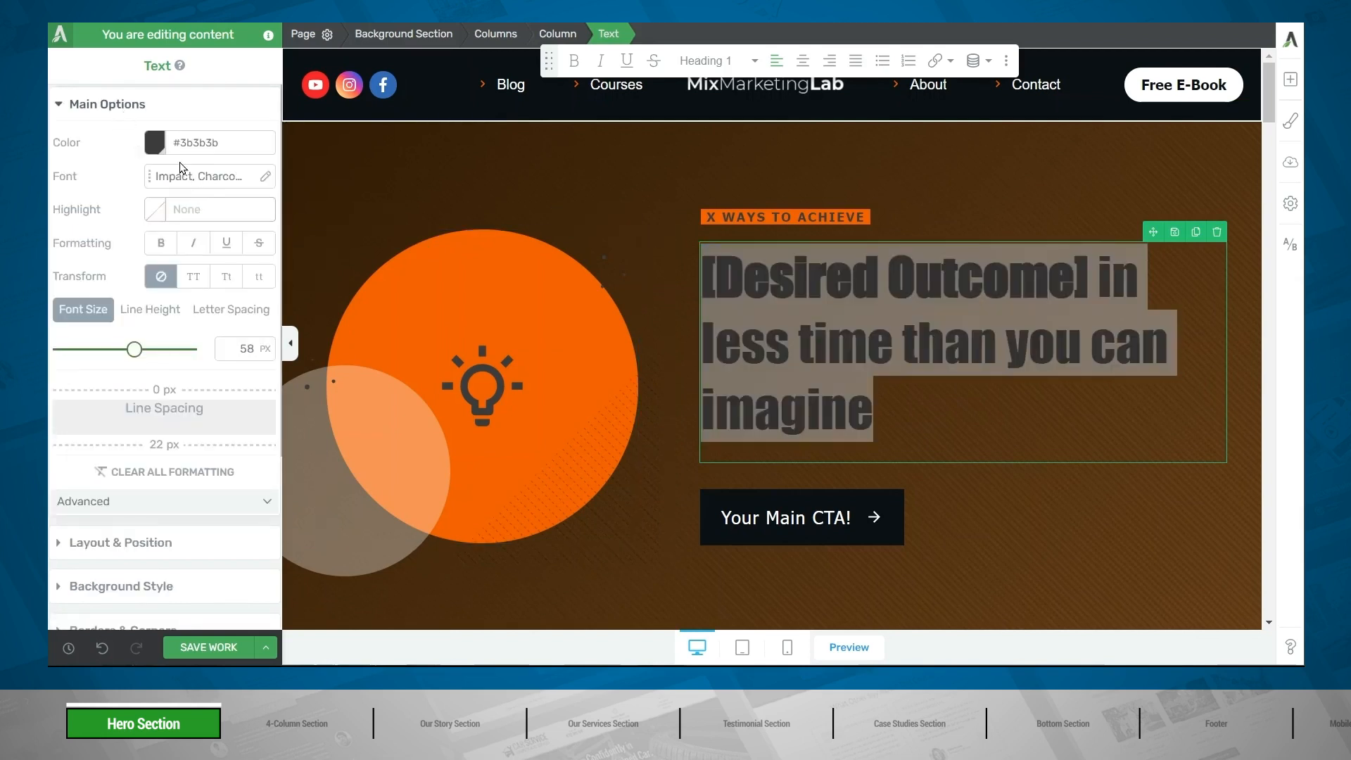
{"action": "left_click", "coordinate": [147, 149]}
{"action": "scroll", "coordinate": [151, 211], "scroll_direction": "down", "scroll_amount": 1}
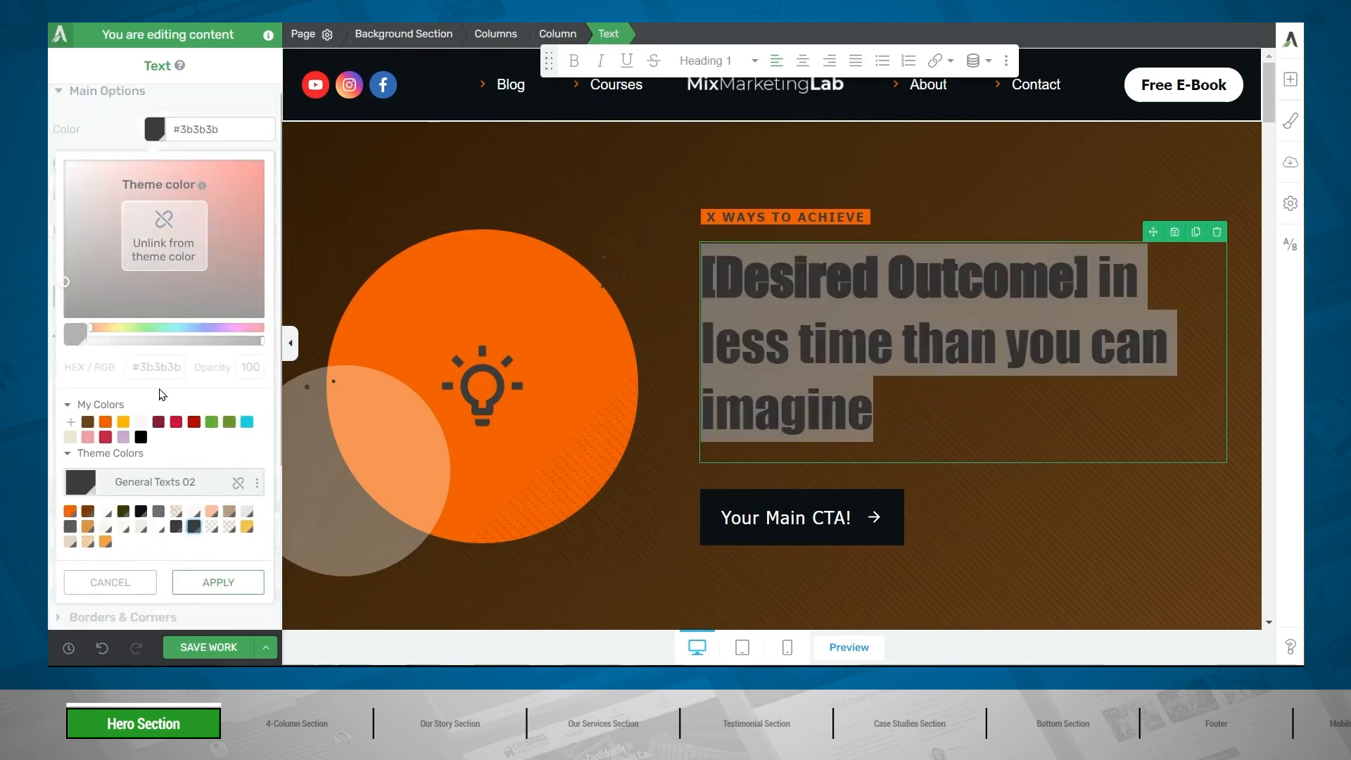
{"action": "left_click", "coordinate": [158, 527]}
{"action": "left_click", "coordinate": [221, 594]}
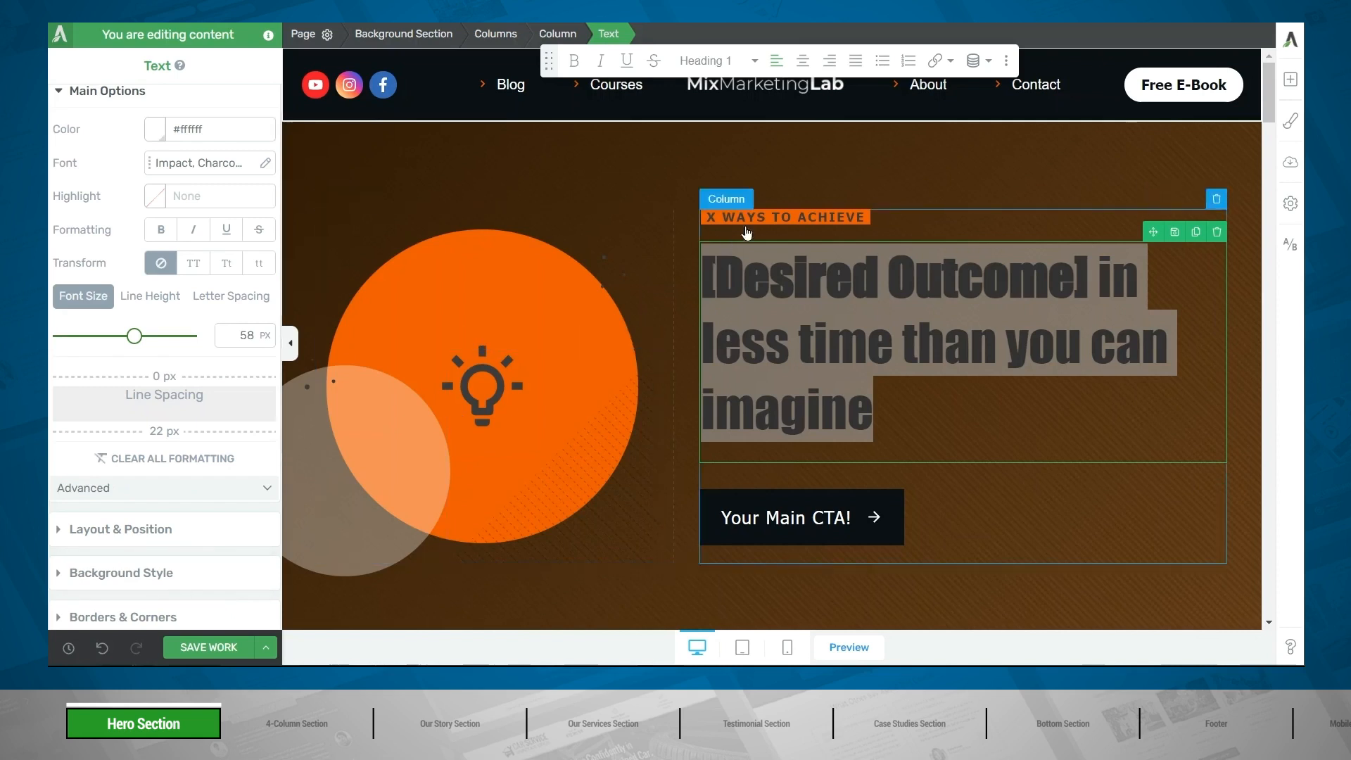
Set the highlight of the "X WAYS TO ACHIEVE" label to the theme color Light elements (#ffffff)
{"action": "left_click", "coordinate": [756, 212]}
{"action": "triple_click", "coordinate": [756, 213]}
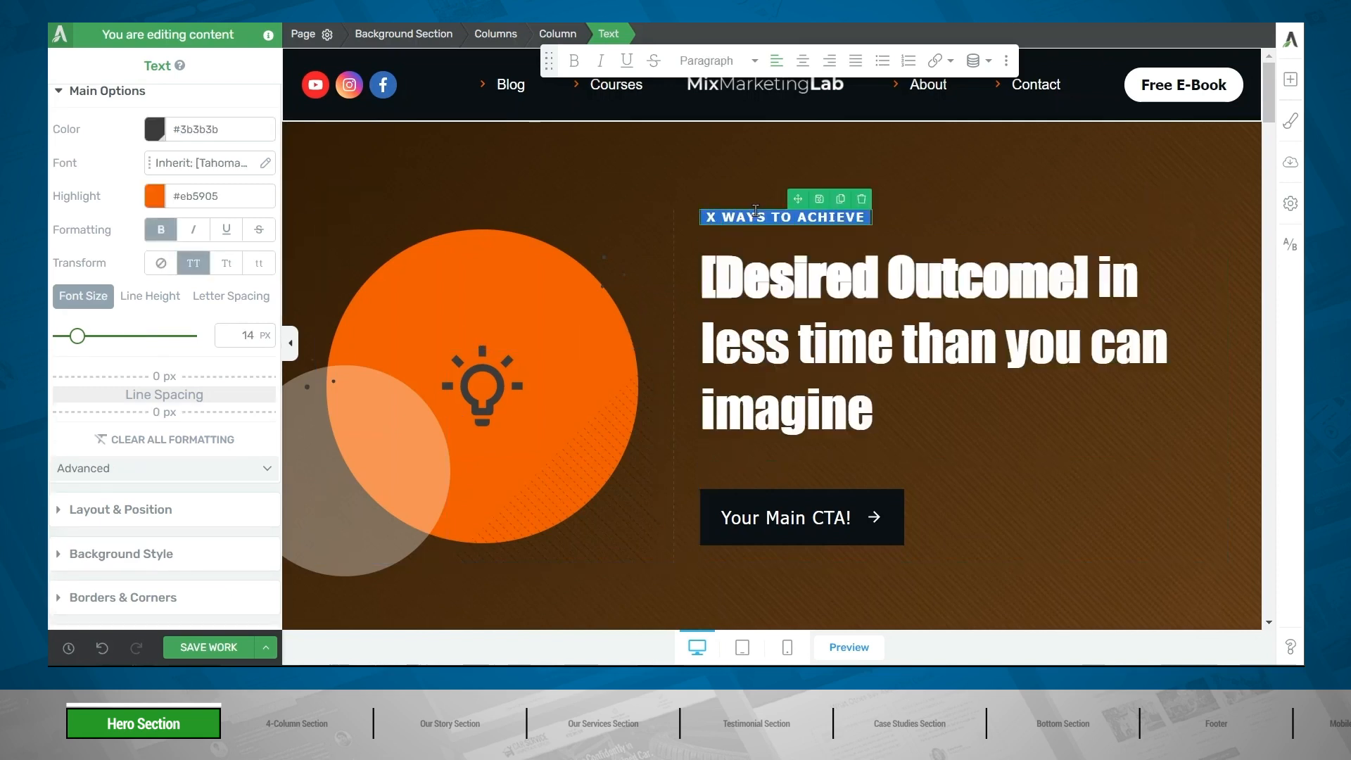
{"action": "left_click", "coordinate": [148, 212]}
{"action": "scroll", "coordinate": [149, 212], "scroll_direction": "down", "scroll_amount": 2}
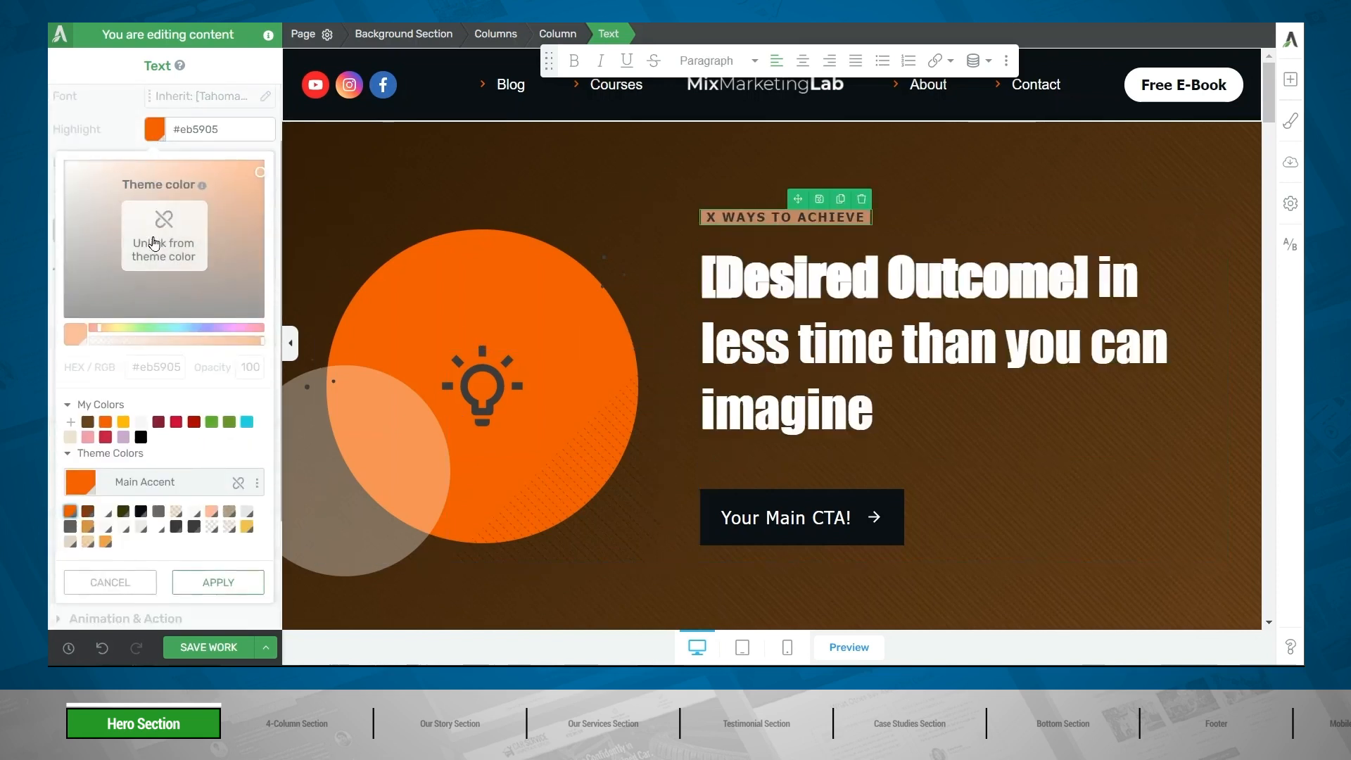
{"action": "left_click", "coordinate": [158, 526]}
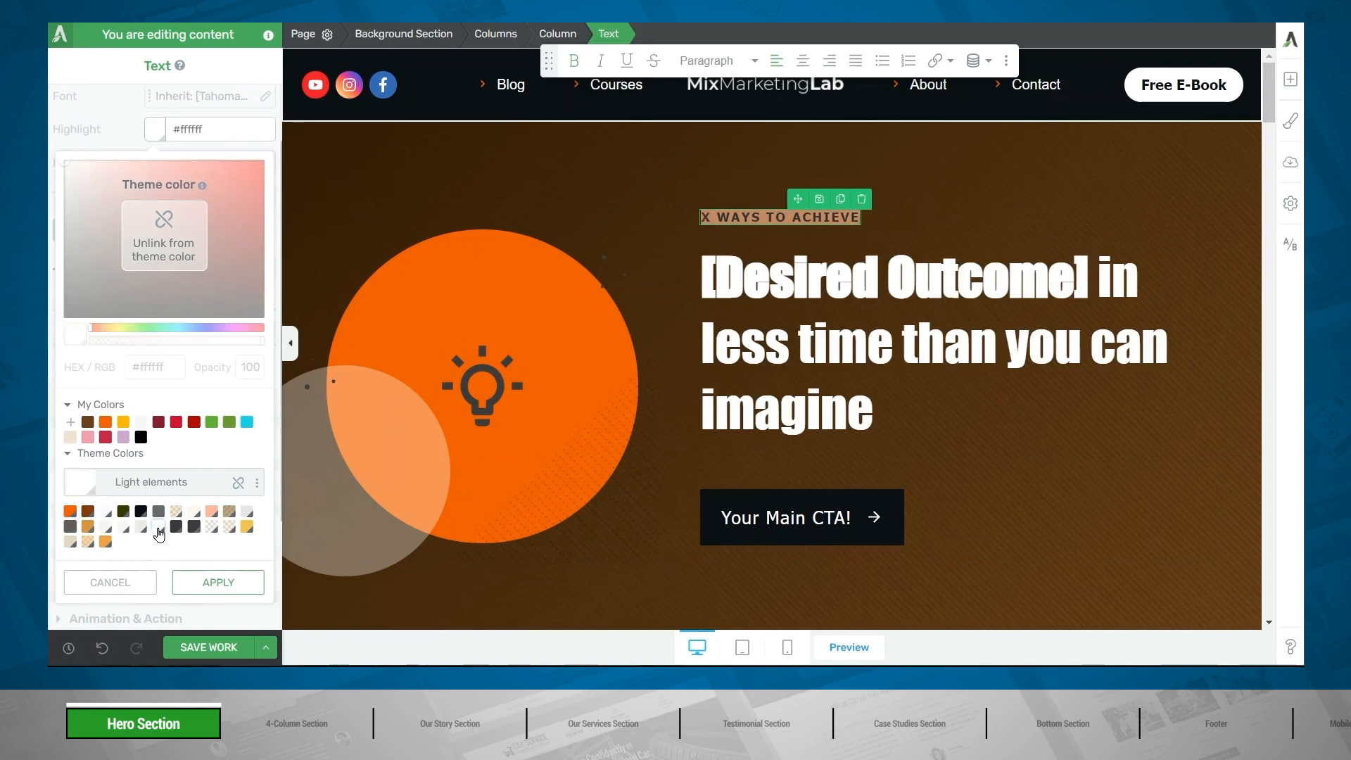
{"action": "left_click", "coordinate": [218, 582]}
Place the text cursor at the end of the hero heading
{"action": "left_click", "coordinate": [879, 398]}
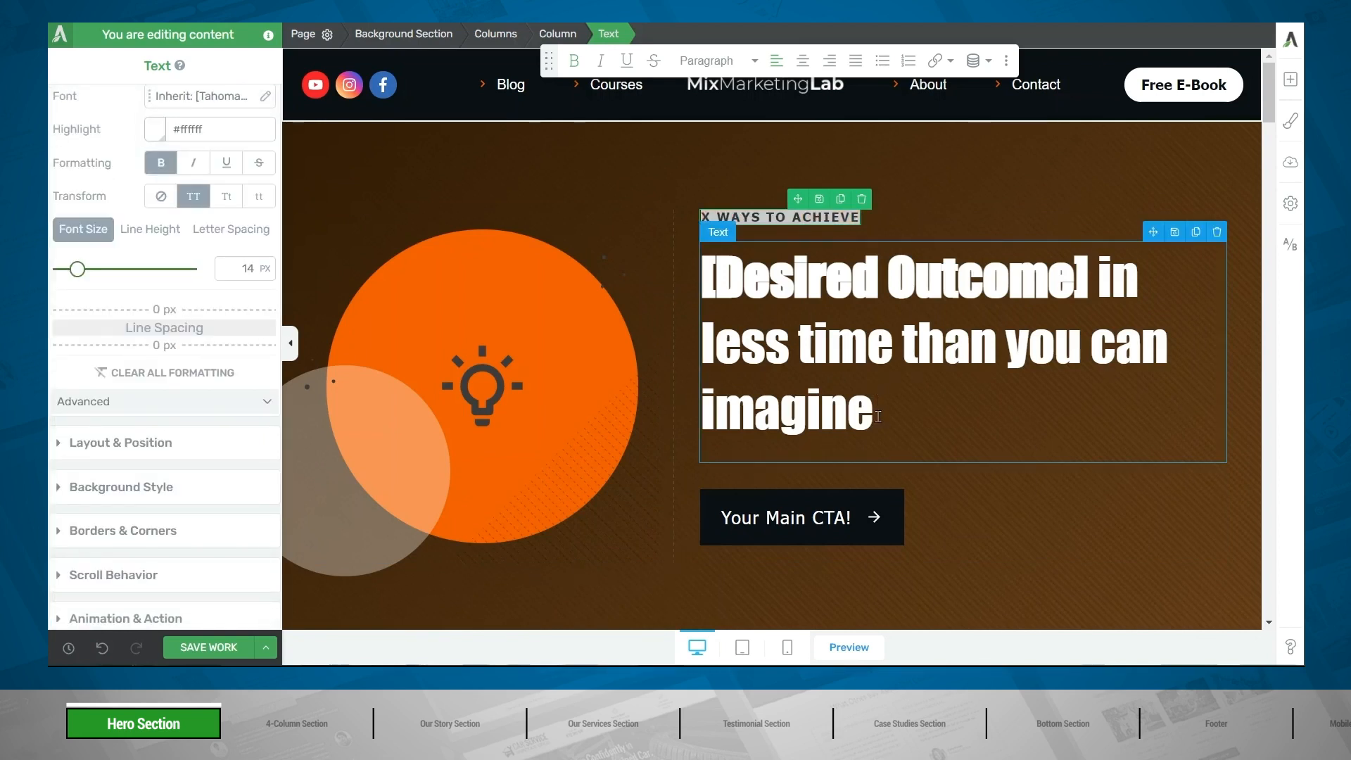
{"action": "left_click", "coordinate": [881, 414]}
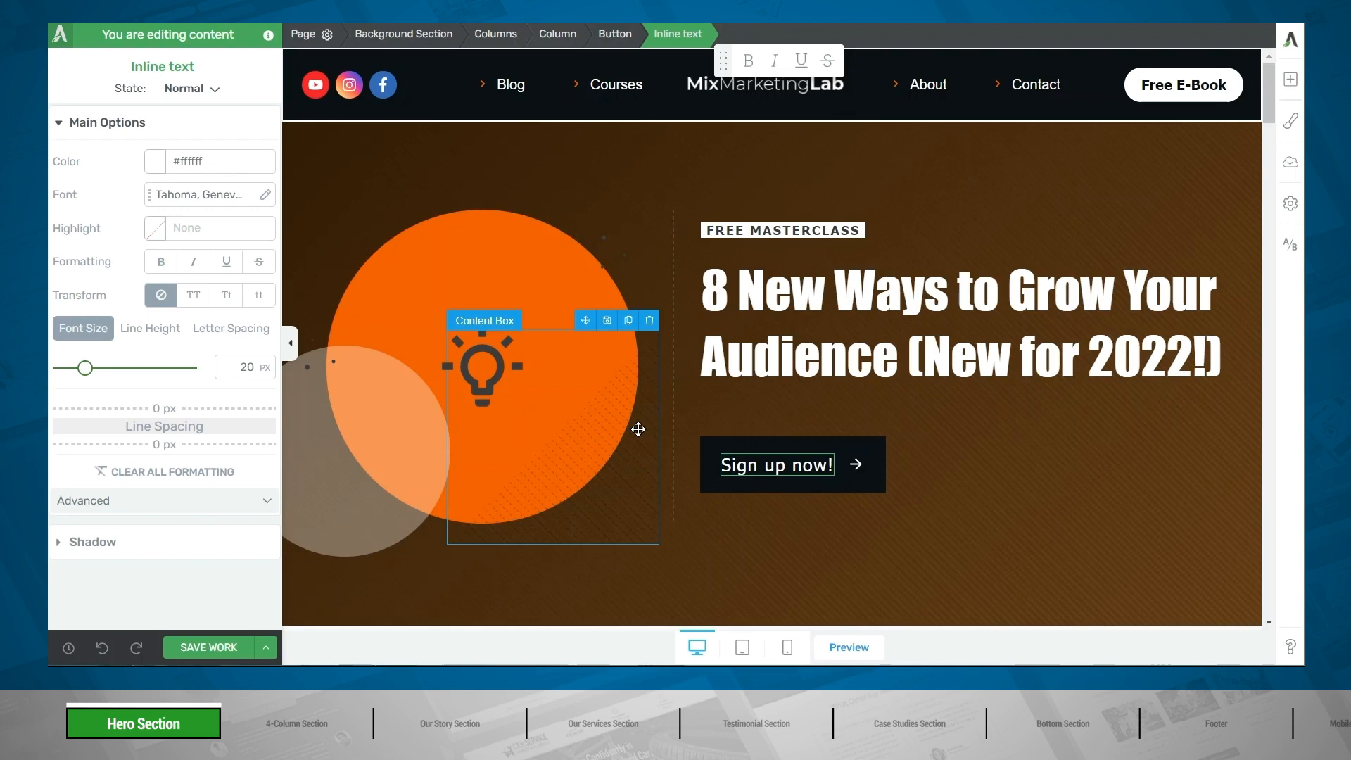
Delete the dotted-pattern content box that overlaps the large orange circle
{"action": "left_click", "coordinate": [596, 449]}
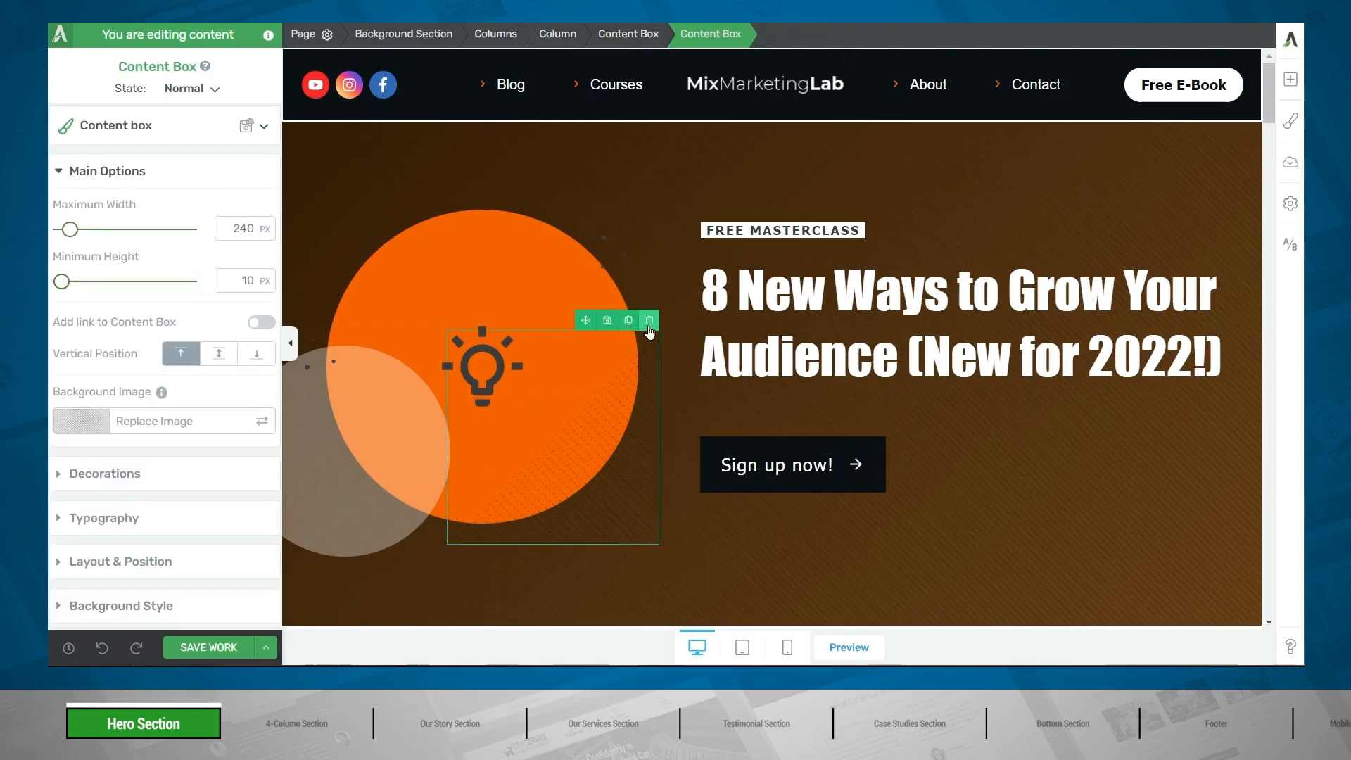
{"action": "left_click", "coordinate": [650, 321]}
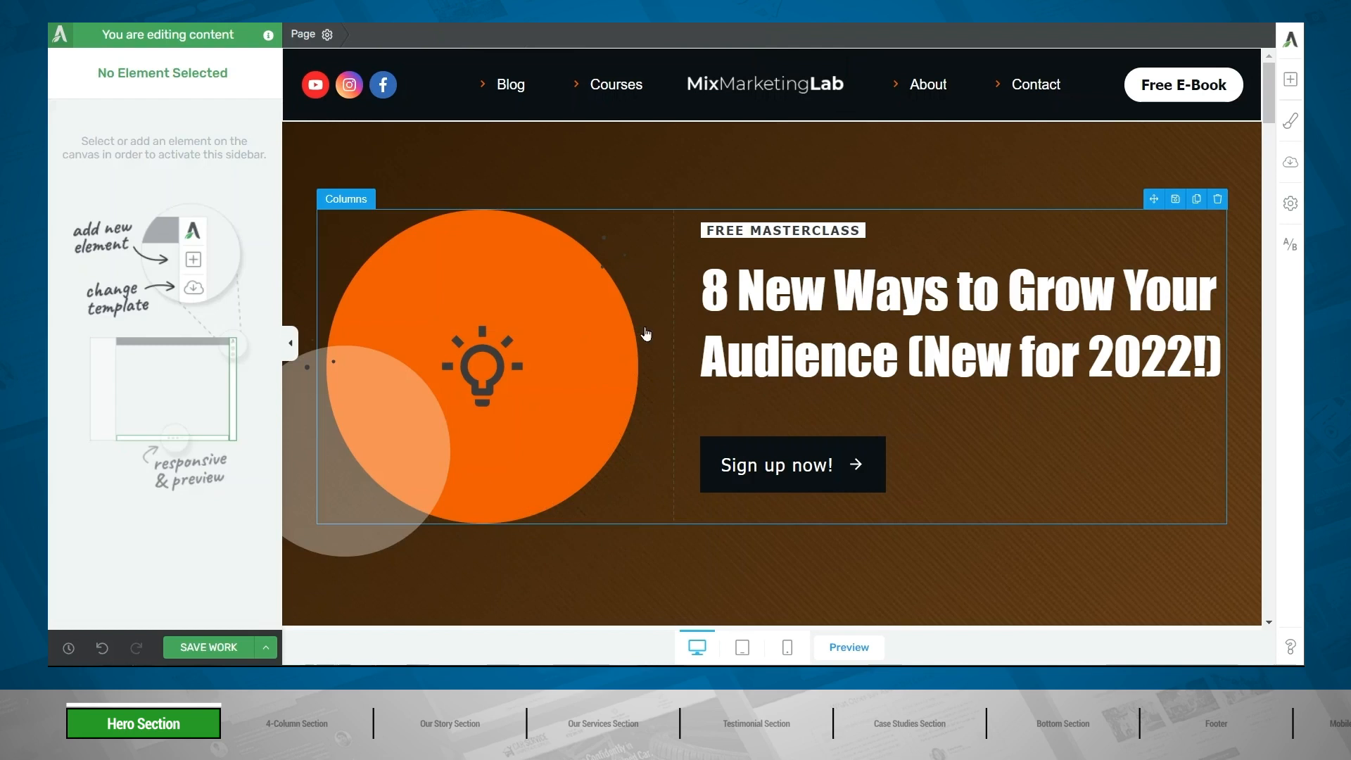
Delete the translucent circle content box that overlaps the large orange circle in the hero section
{"action": "left_click", "coordinate": [362, 487]}
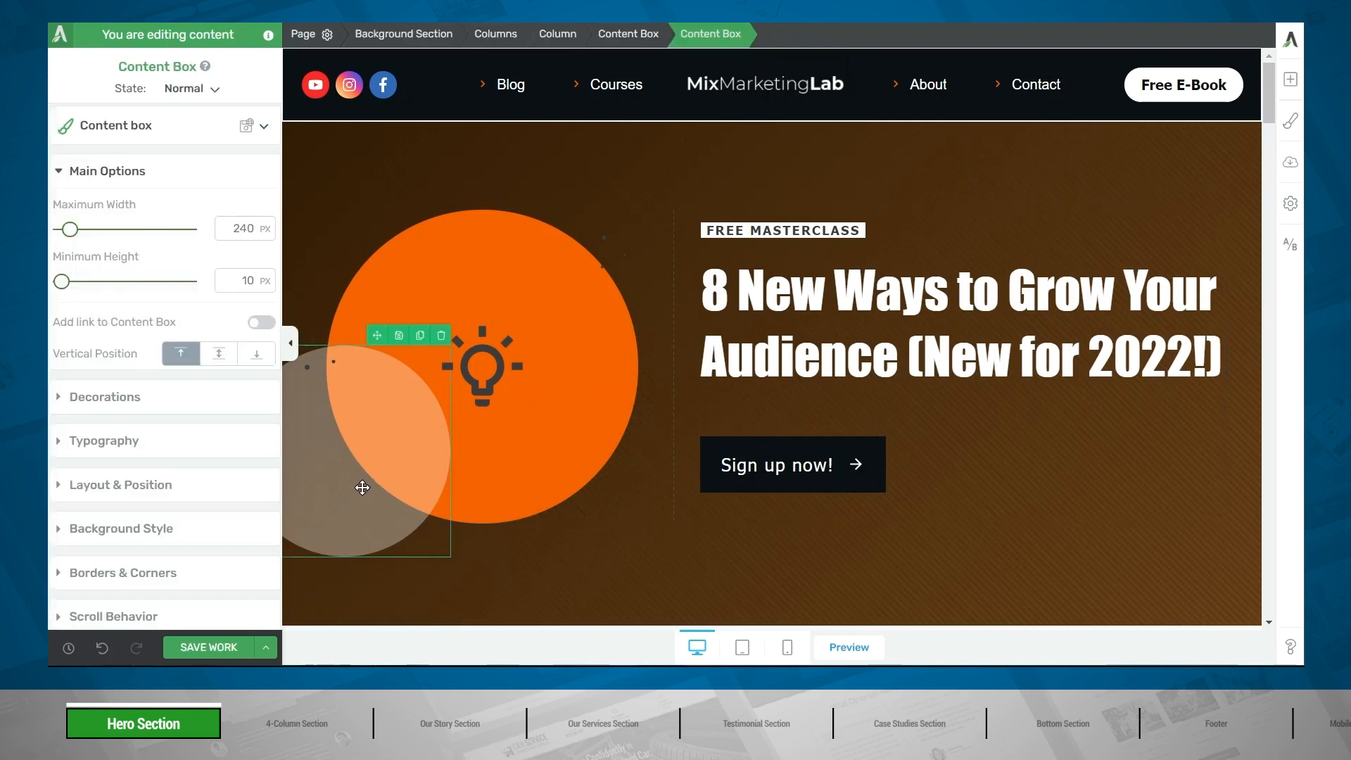
{"action": "left_click", "coordinate": [441, 336]}
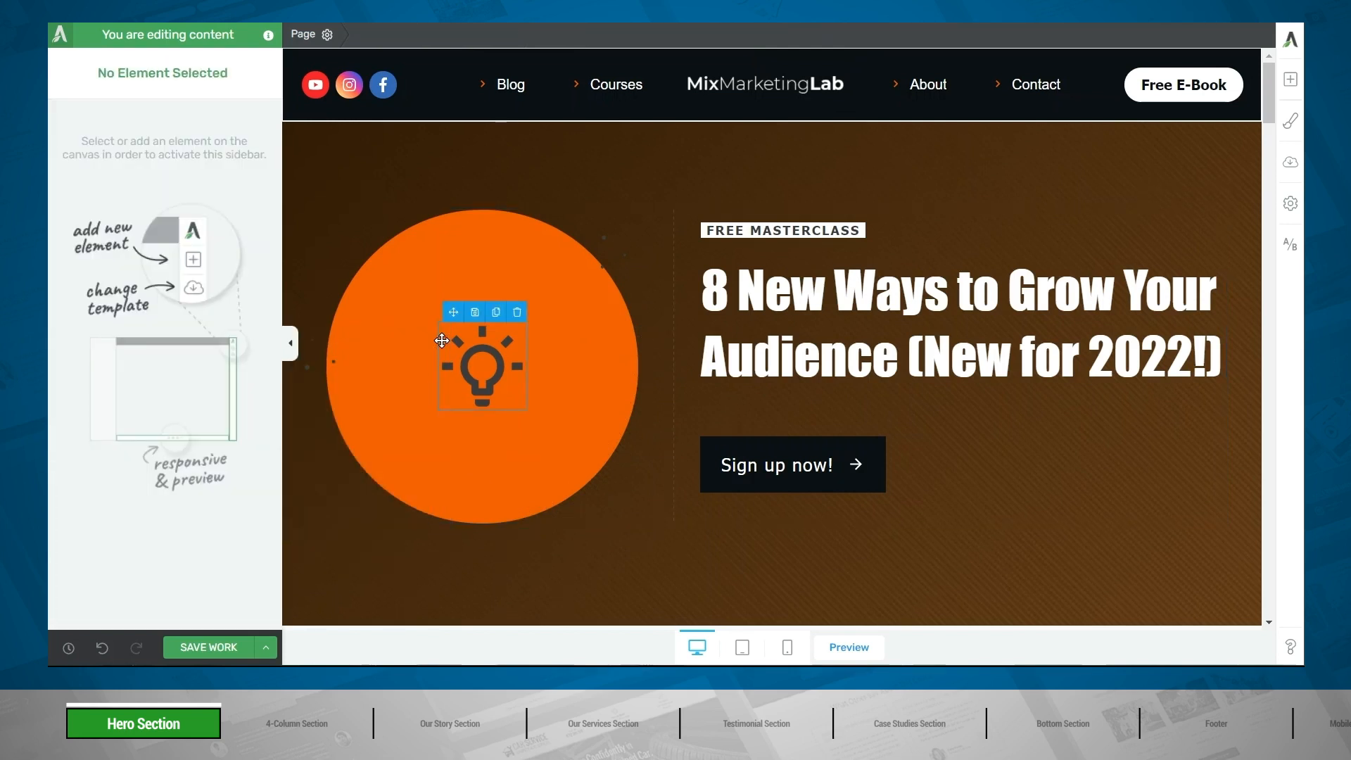
Replace the lightbulb icon in the orange circle with the finance-solid chart icon and set its size to 167 px
{"action": "left_click", "coordinate": [484, 368]}
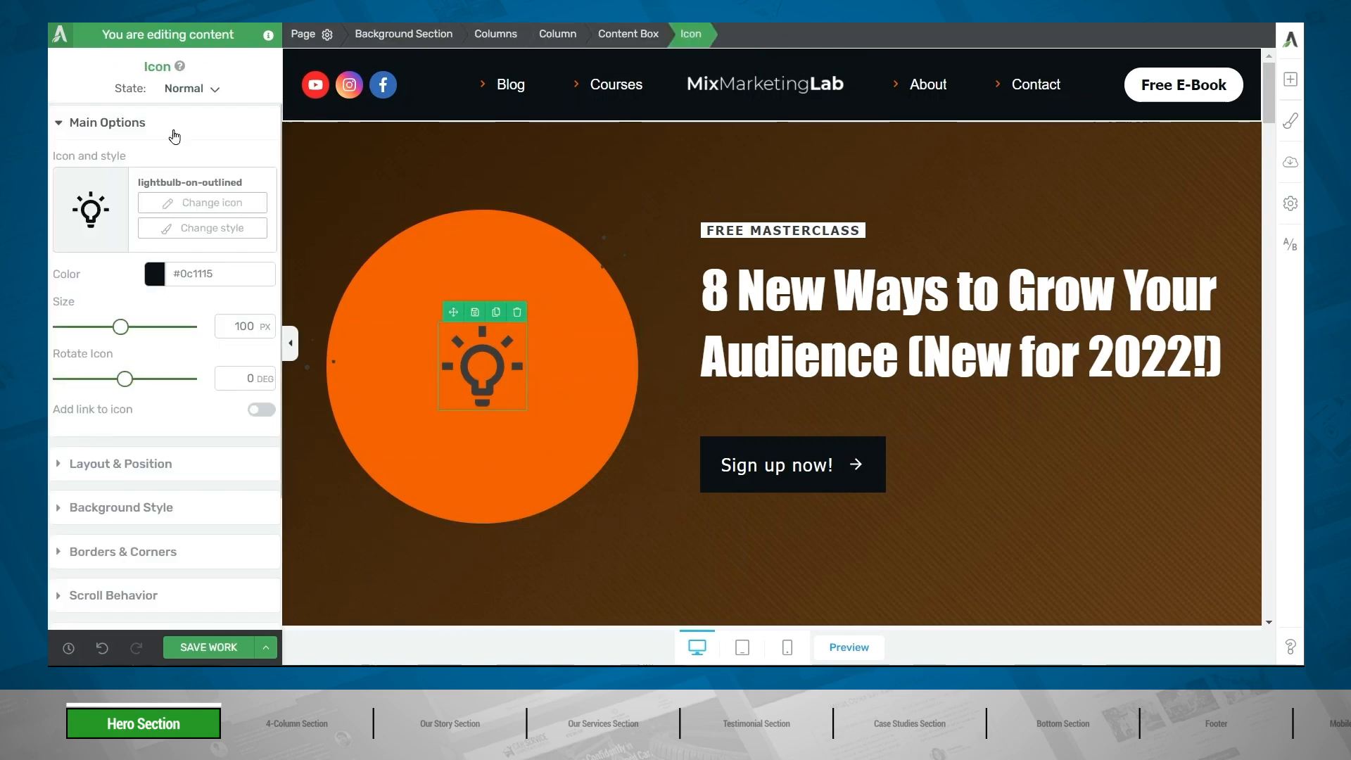
{"action": "left_click", "coordinate": [181, 210]}
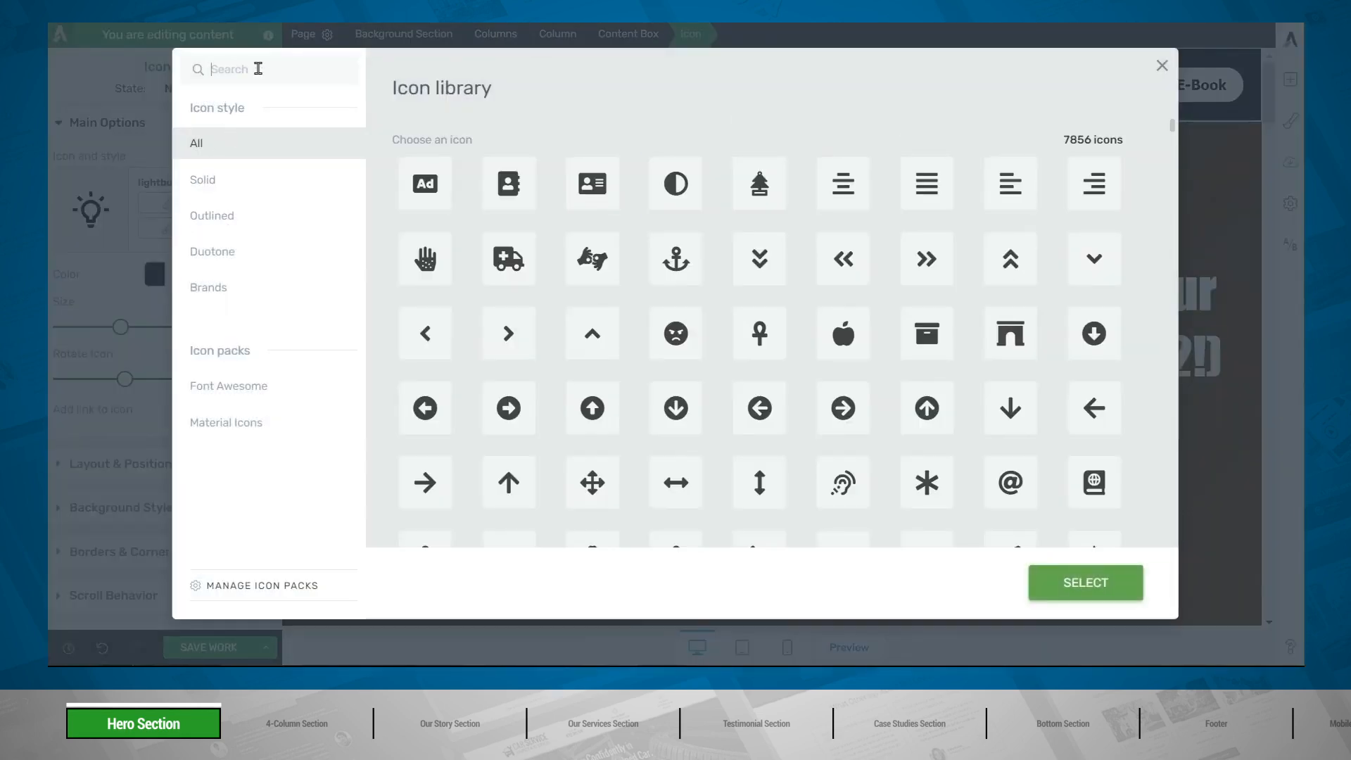
{"action": "type", "text": "chart"}
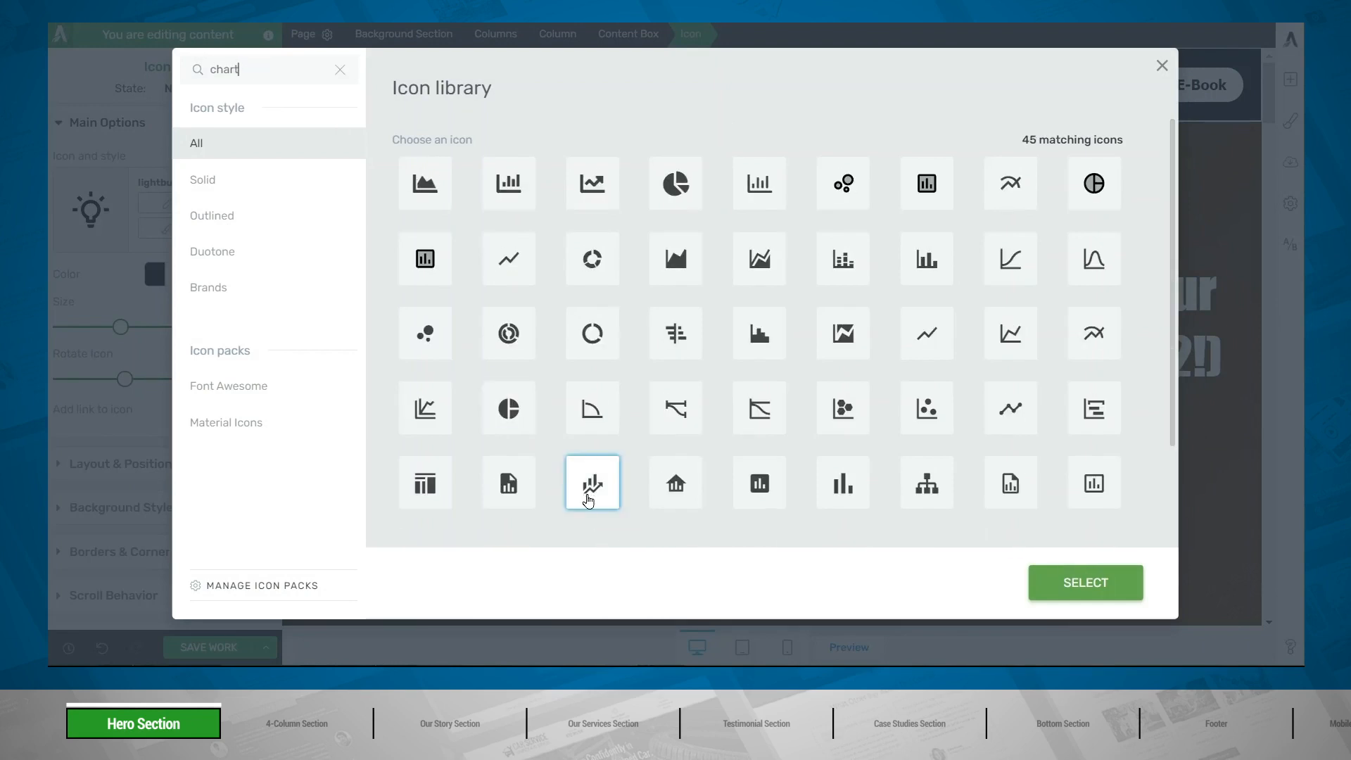
{"action": "left_click", "coordinate": [589, 500]}
{"action": "left_click", "coordinate": [1117, 580]}
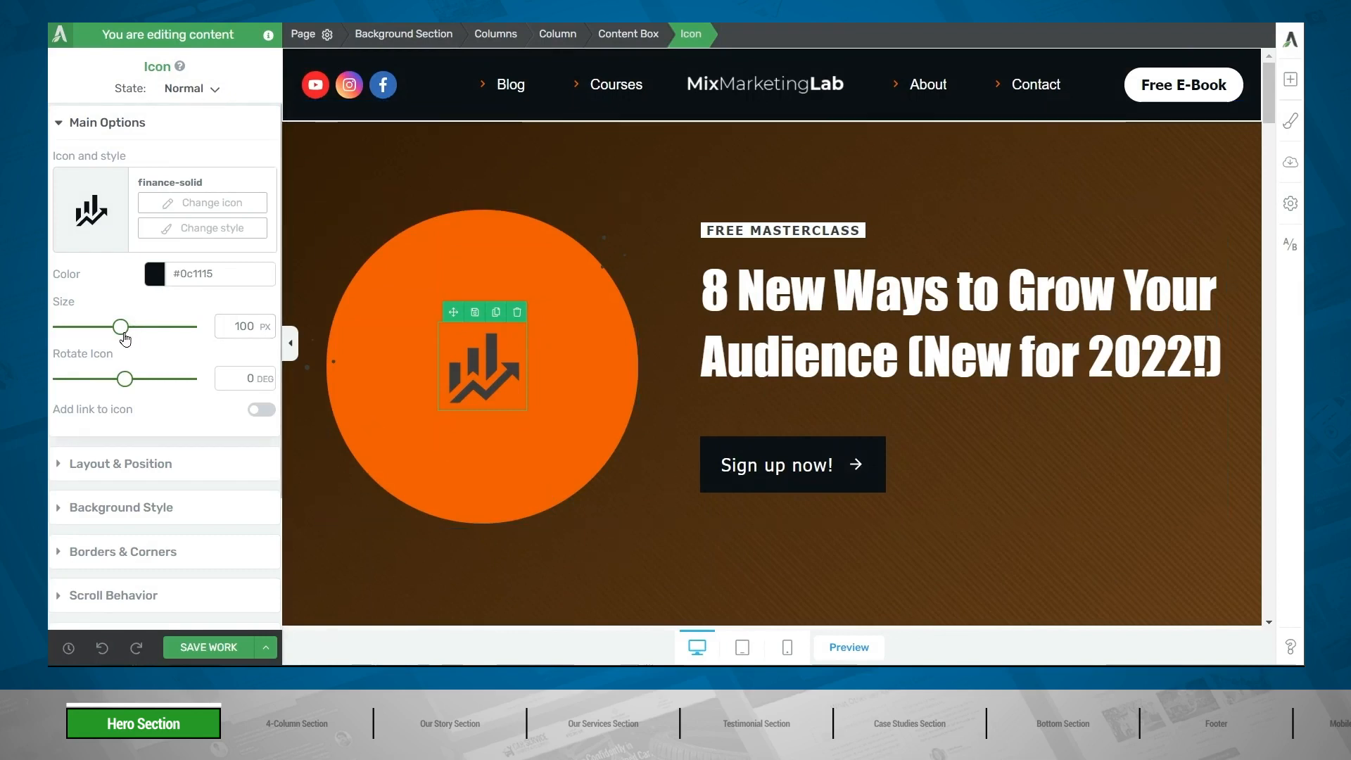
{"action": "left_click_drag", "start_coordinate": [121, 326], "coordinate": [167, 328]}
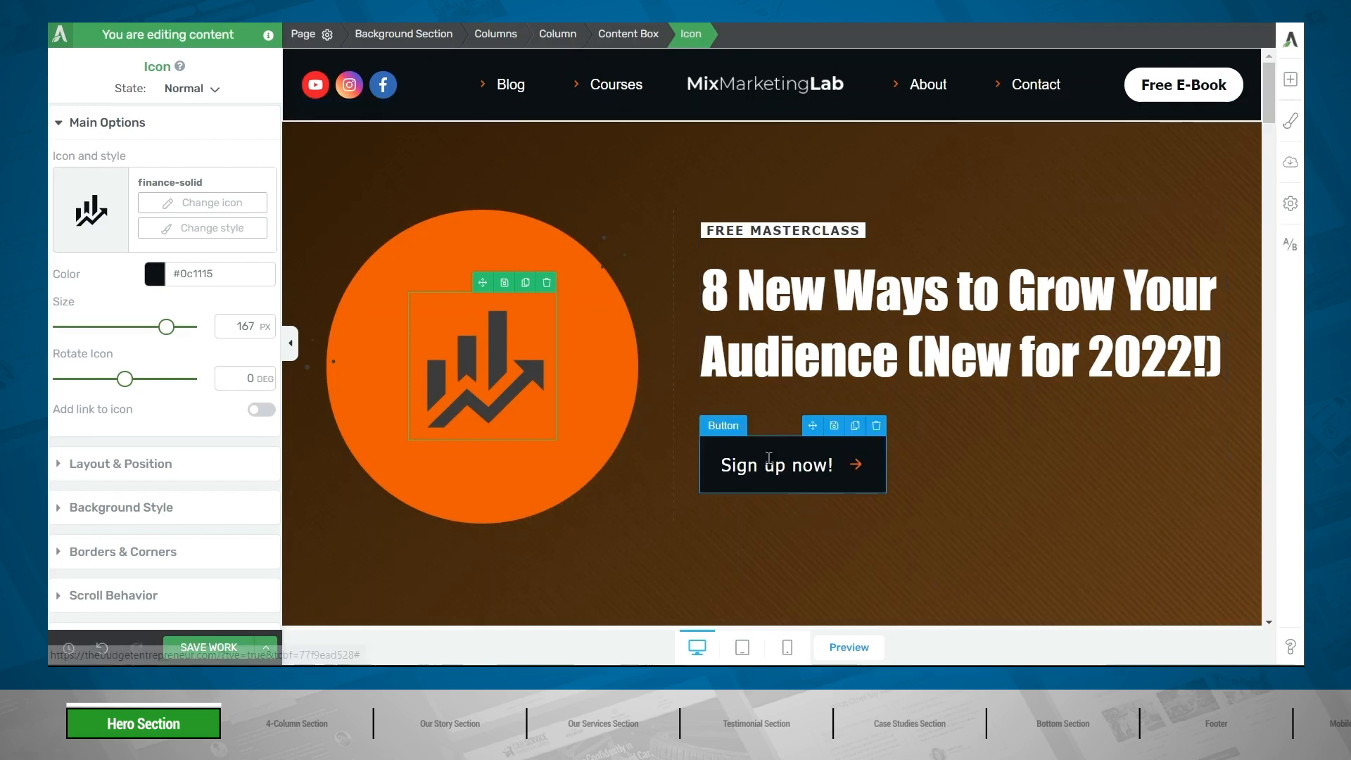
Round the upper-left and lower-right corners of the "Sign up now!" button to 37 px
{"action": "left_click", "coordinate": [769, 458]}
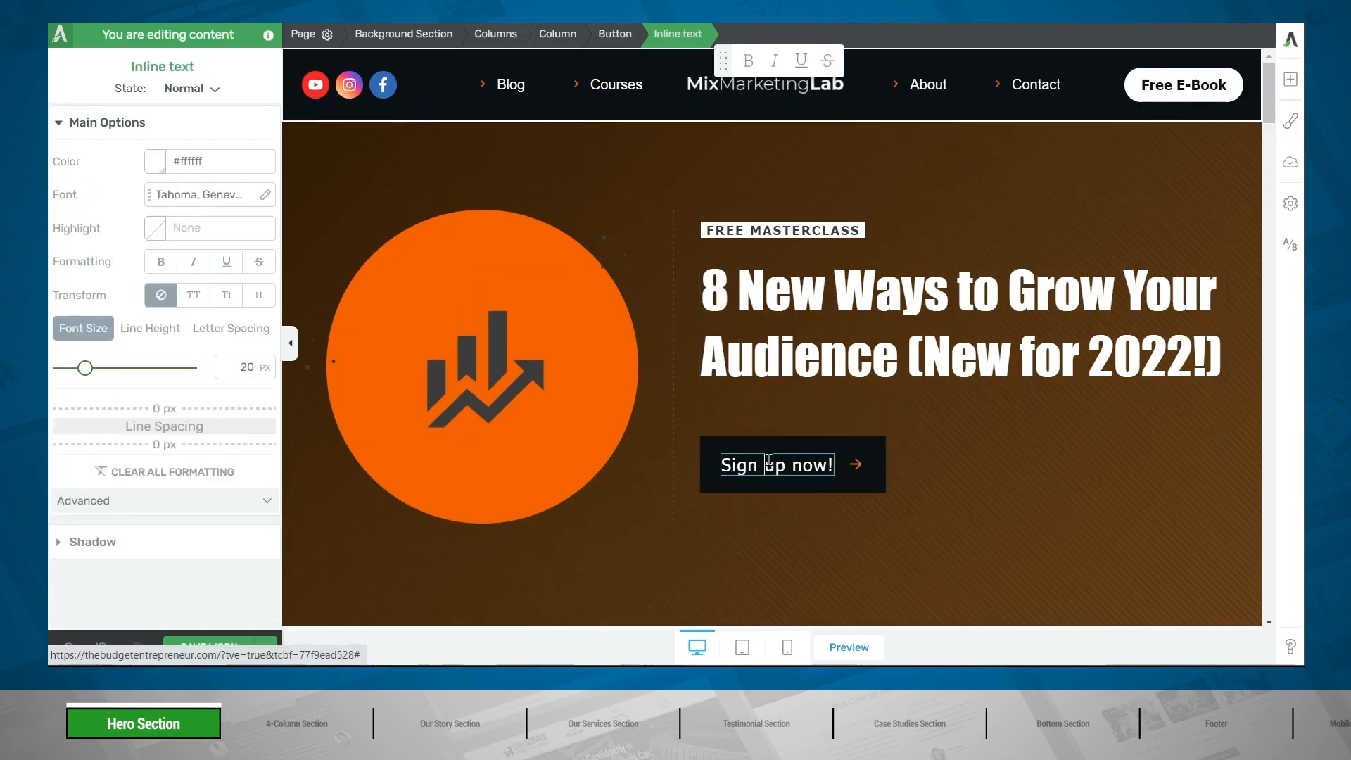
{"action": "left_click", "coordinate": [614, 33]}
{"action": "scroll", "coordinate": [242, 366], "scroll_direction": "down", "scroll_amount": 5}
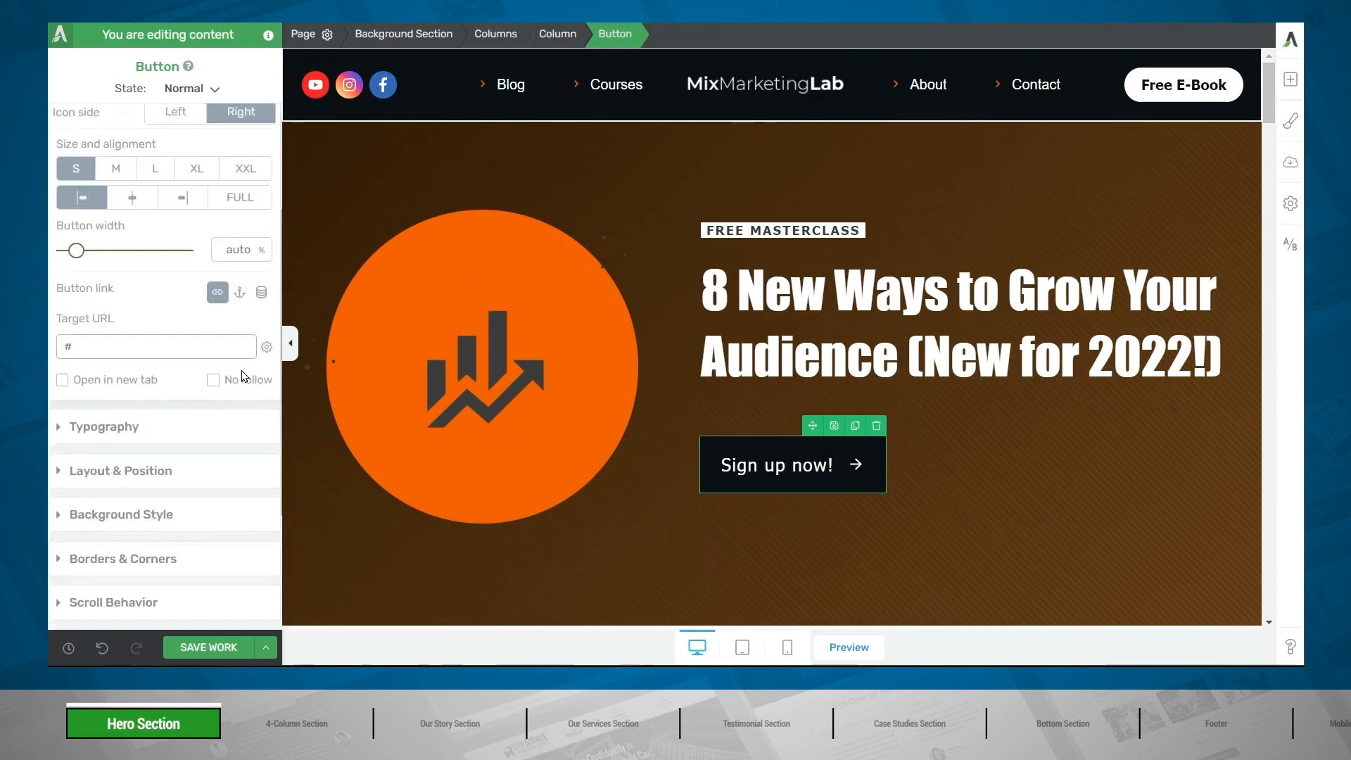
{"action": "scroll", "coordinate": [243, 377], "scroll_direction": "down", "scroll_amount": 2}
{"action": "left_click", "coordinate": [159, 408]}
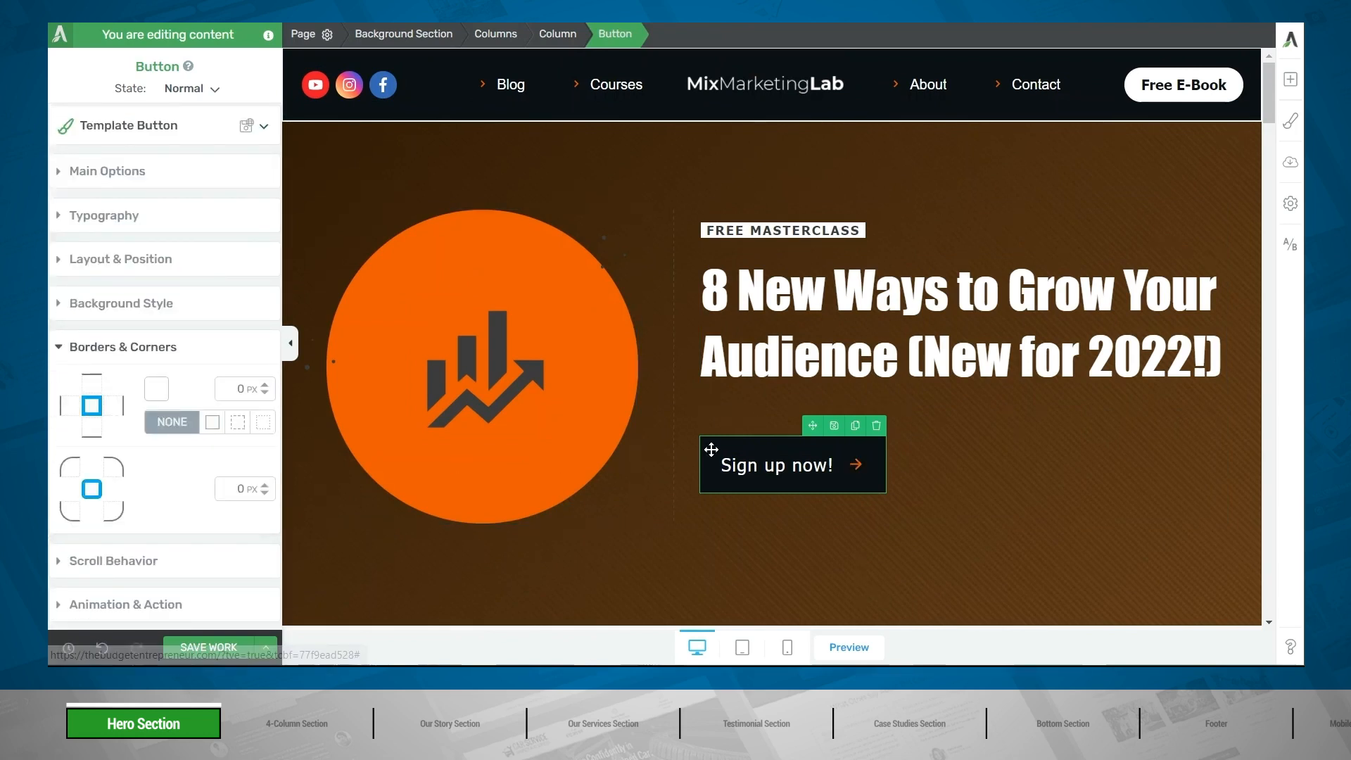
{"action": "left_click", "coordinate": [75, 471]}
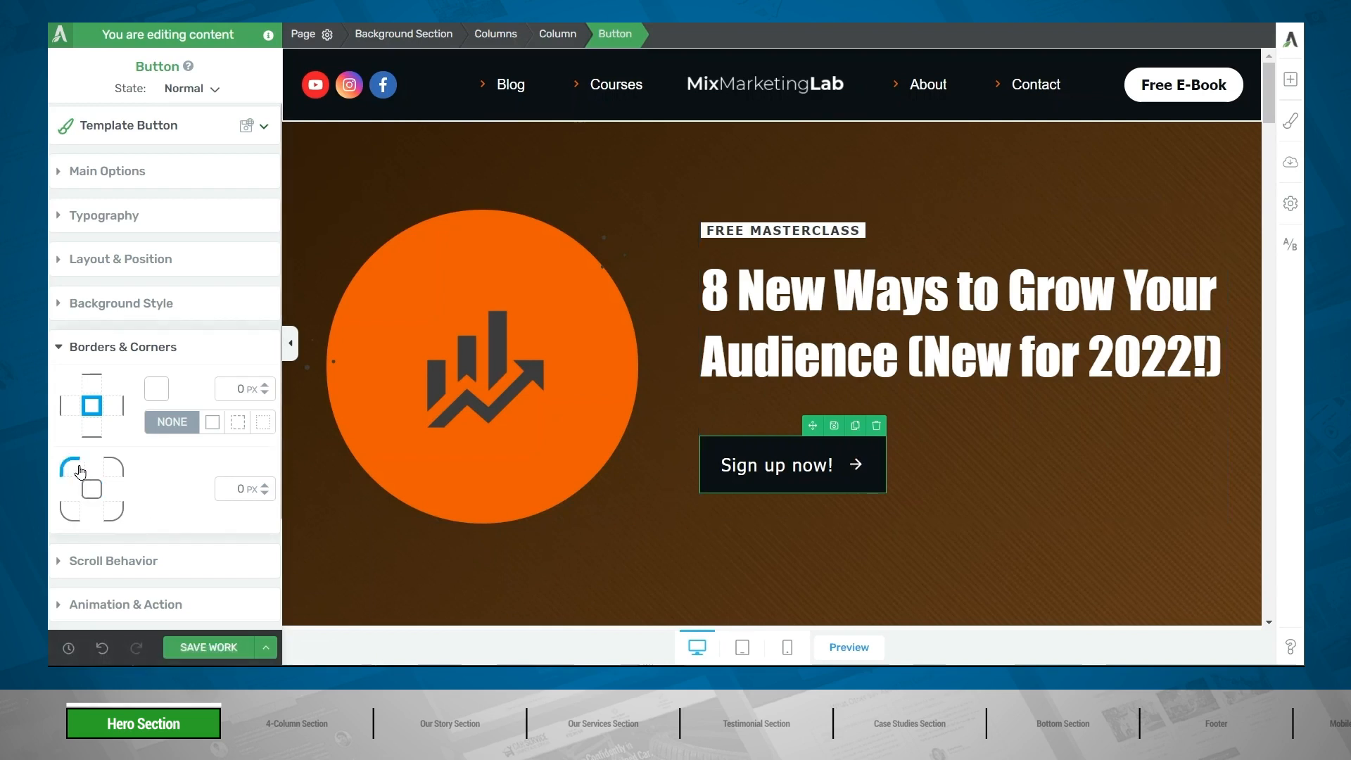
{"action": "left_click_drag", "start_coordinate": [267, 488], "coordinate": [266, 454]}
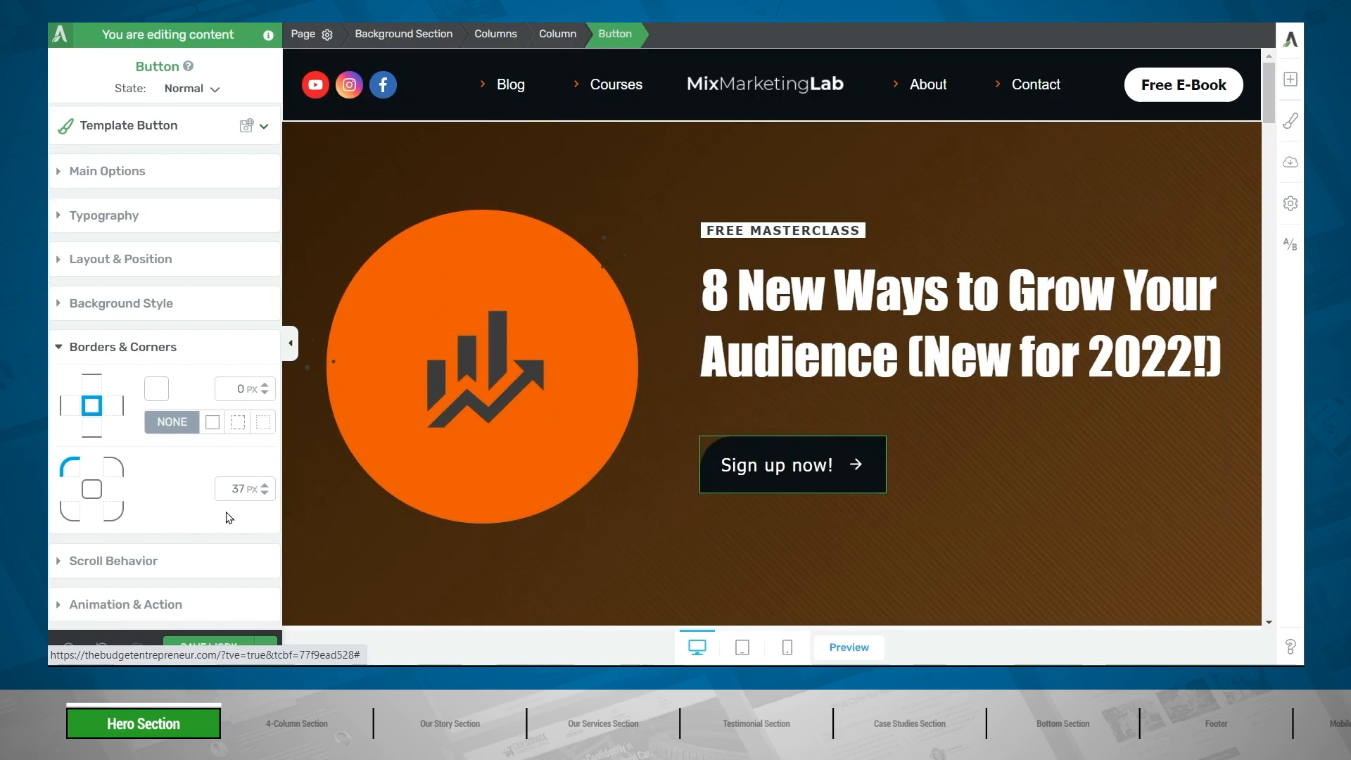
{"action": "left_click", "coordinate": [114, 519]}
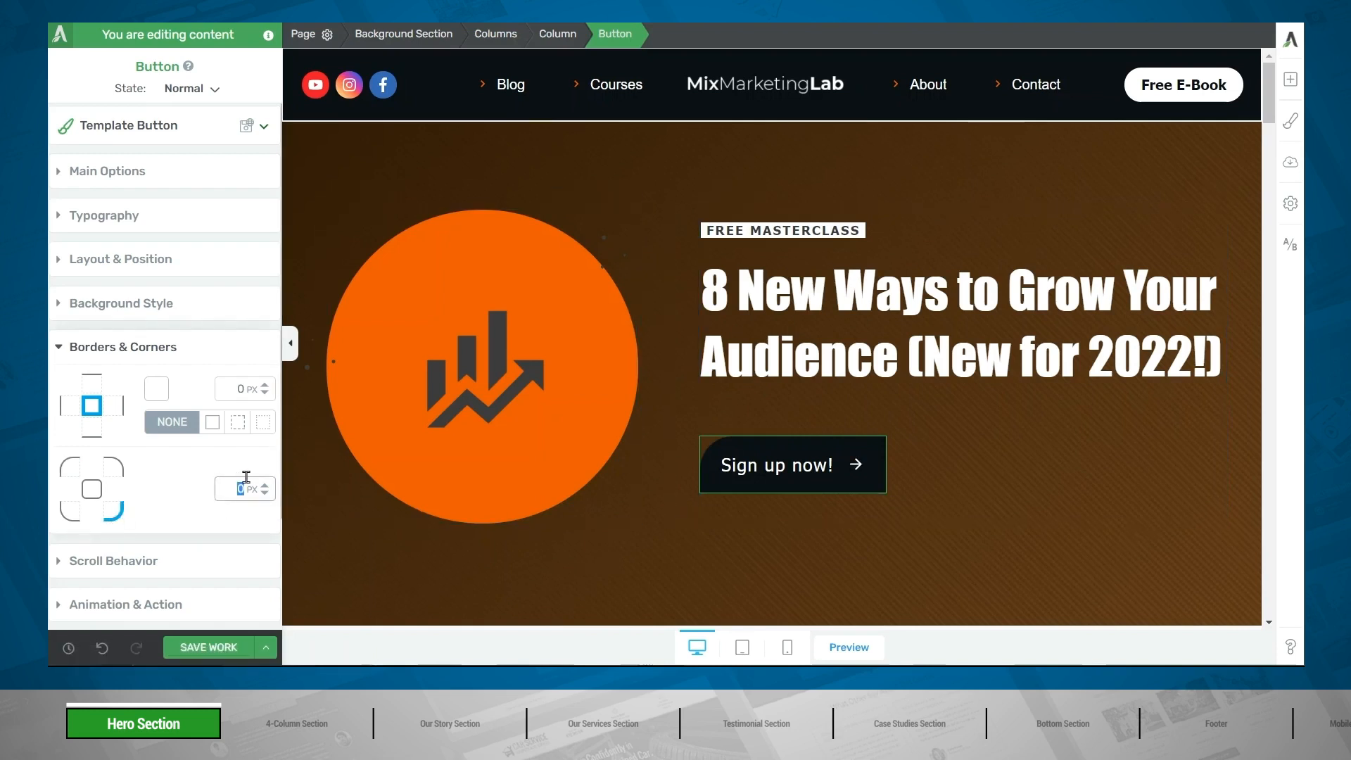
{"action": "type", "text": "37"}
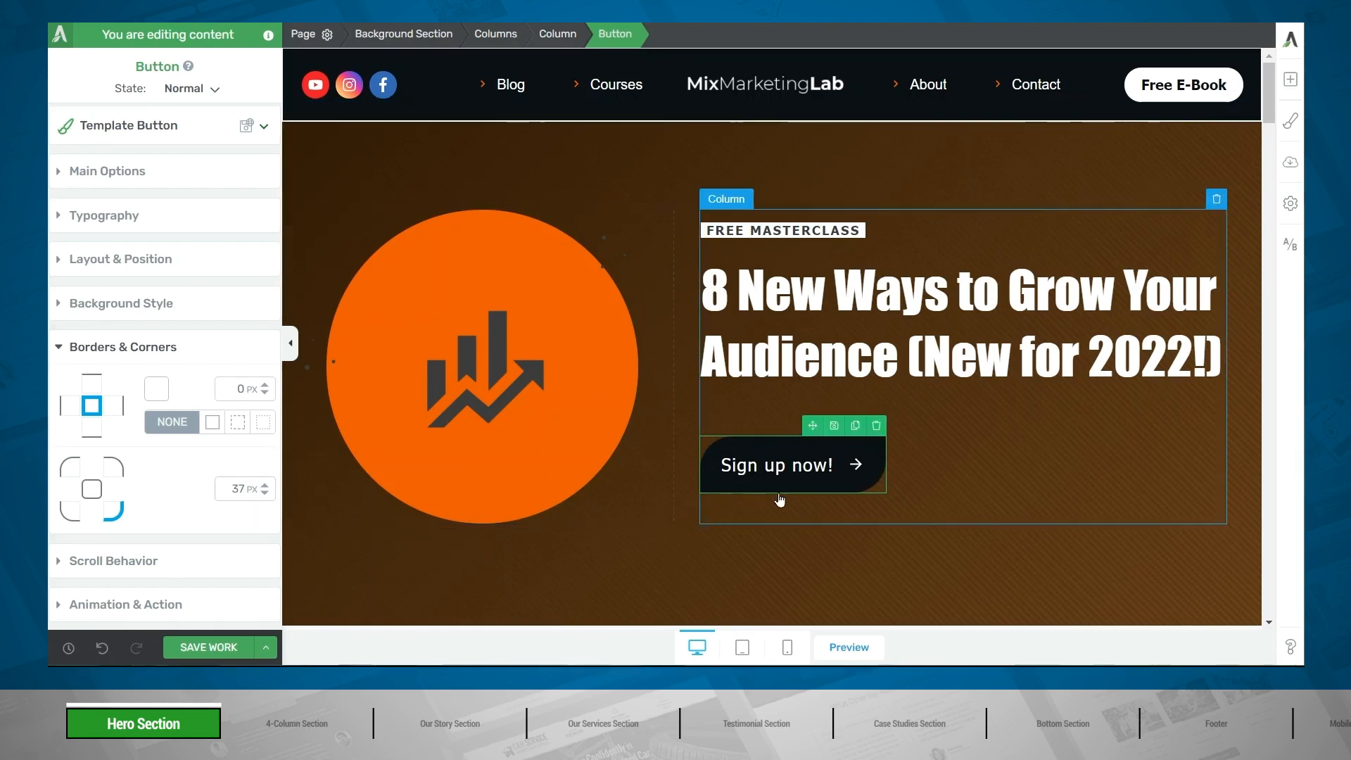
Add a drop shadow with the default settings to the "Sign up now!" button
{"action": "scroll", "coordinate": [247, 475], "scroll_direction": "down", "scroll_amount": 2}
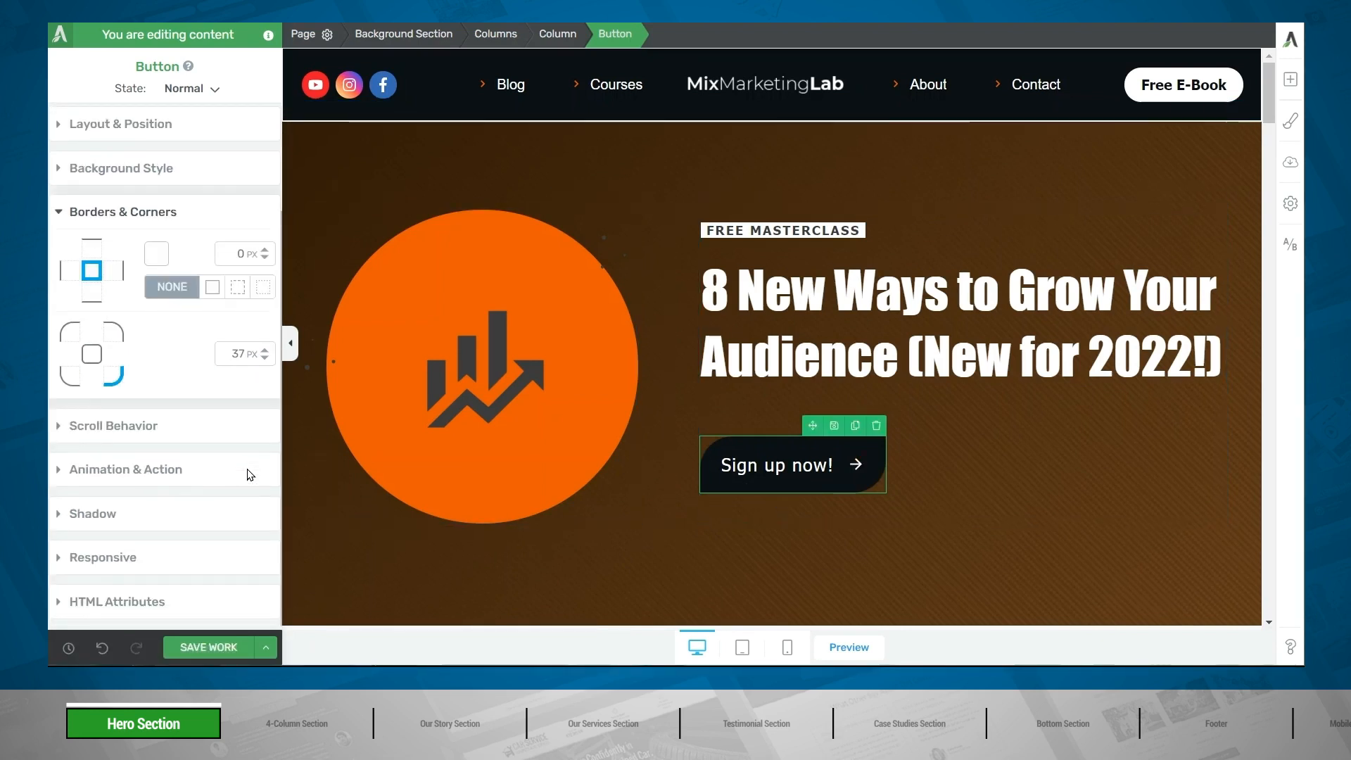
{"action": "left_click", "coordinate": [131, 515]}
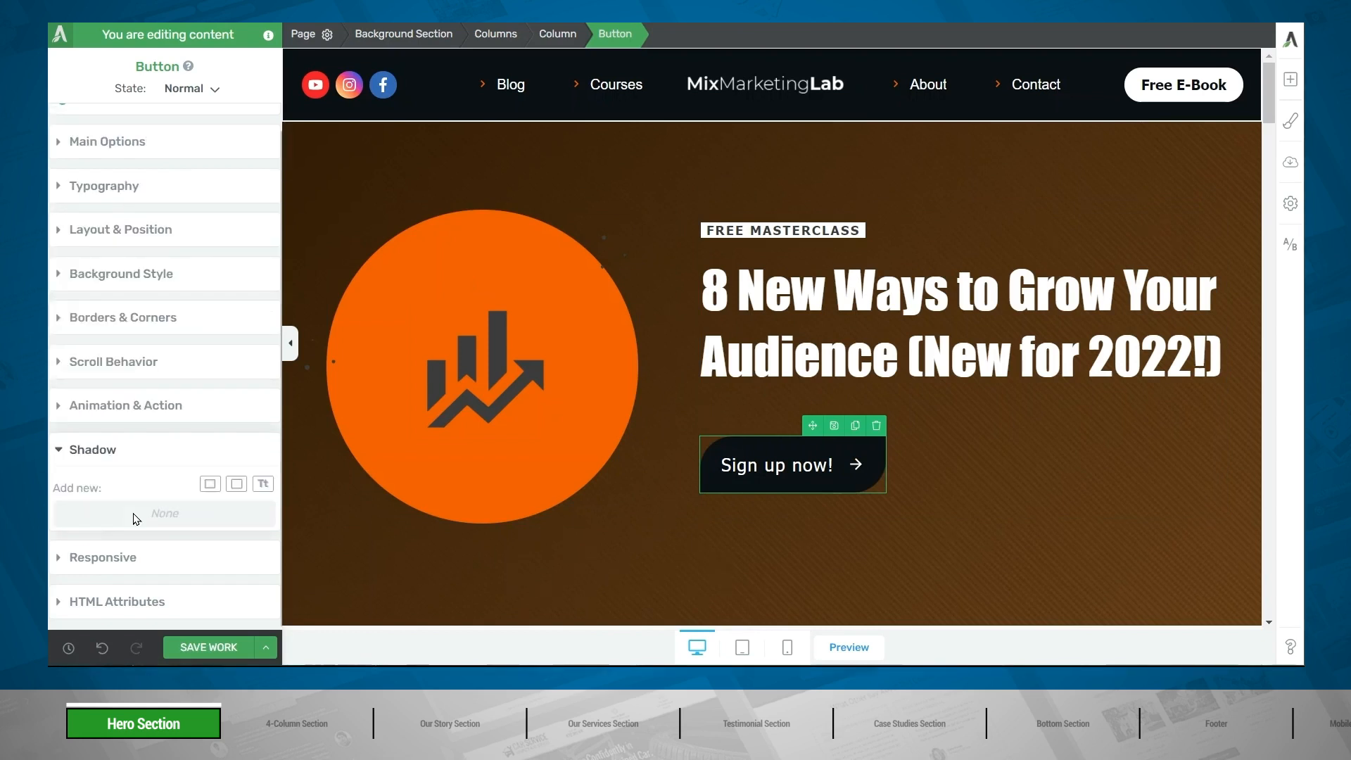
{"action": "left_click", "coordinate": [238, 485]}
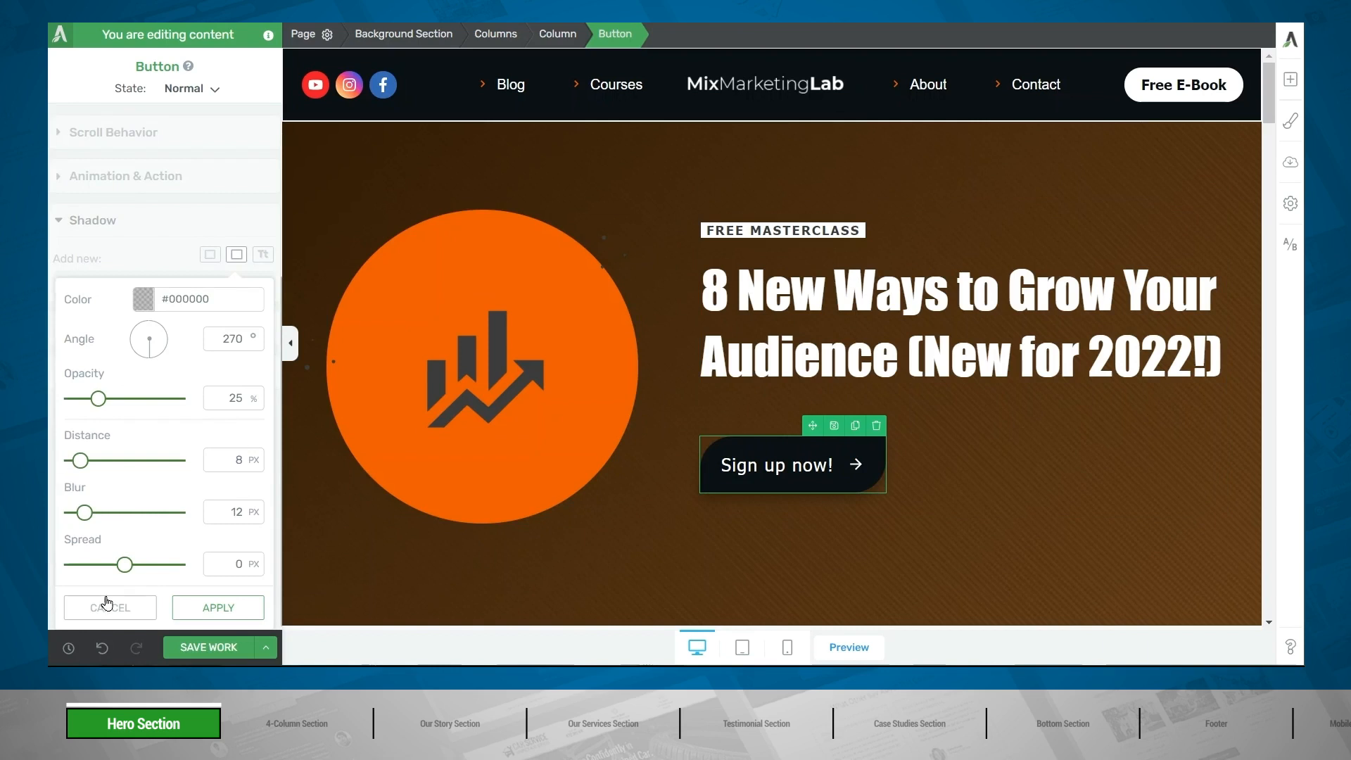
{"action": "left_click", "coordinate": [206, 608]}
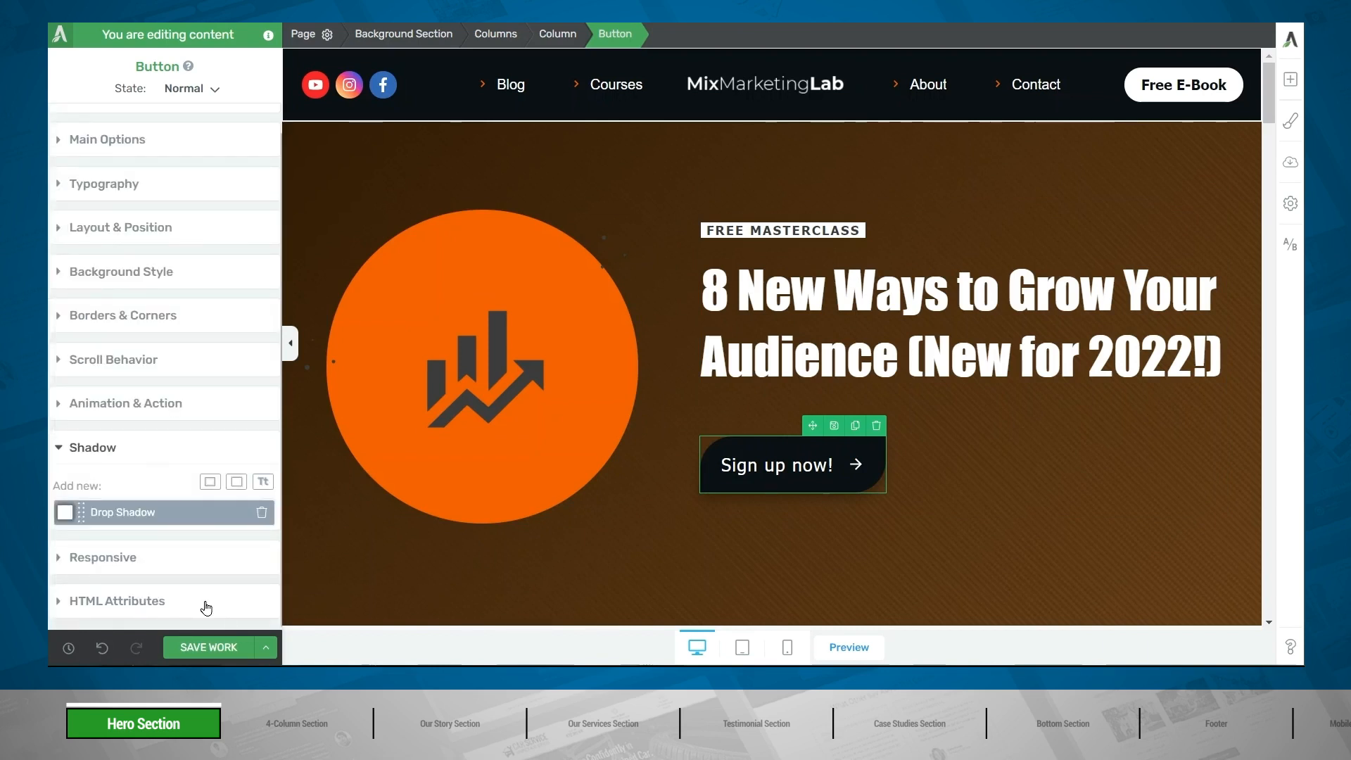
Delete the fourth "Benefit title" column from the benefits section below the hero
{"action": "scroll", "coordinate": [371, 539], "scroll_direction": "down", "scroll_amount": 5}
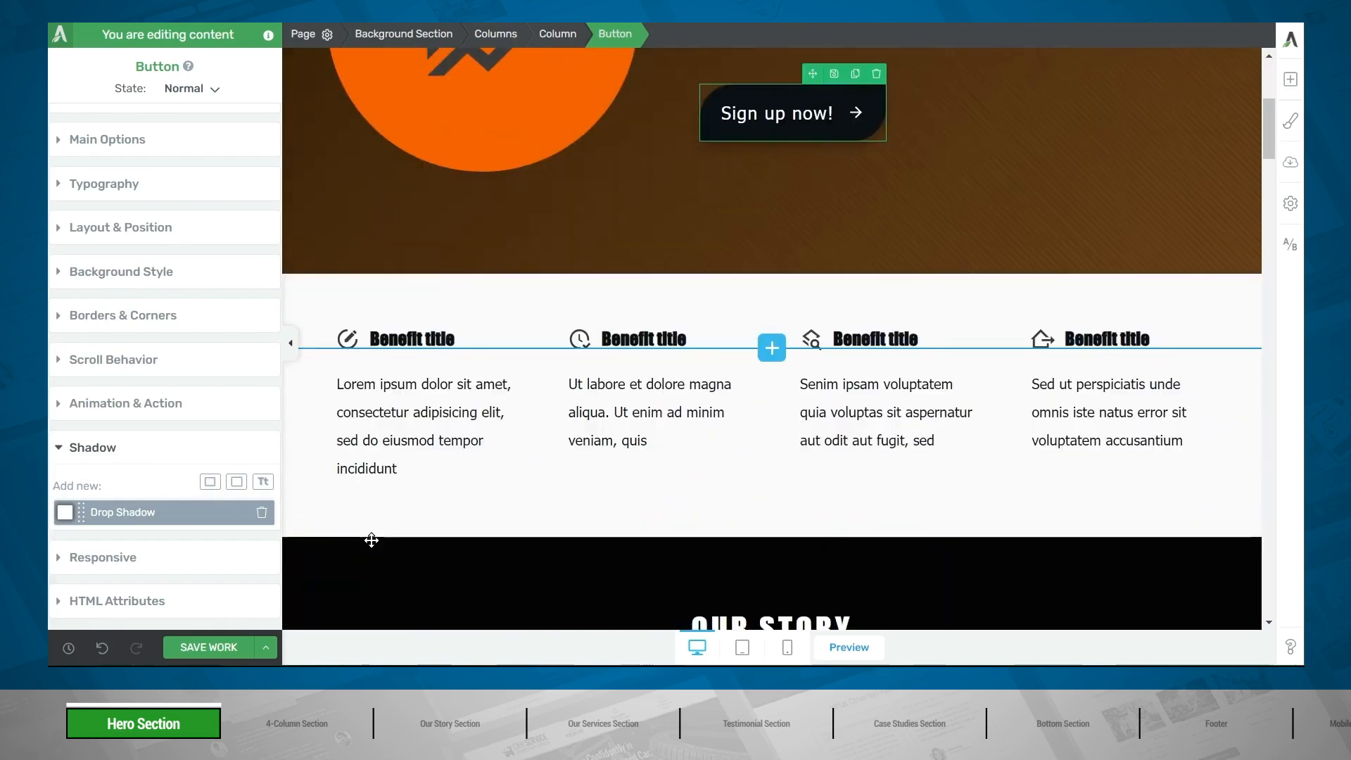
{"action": "scroll", "coordinate": [370, 540], "scroll_direction": "down", "scroll_amount": 2}
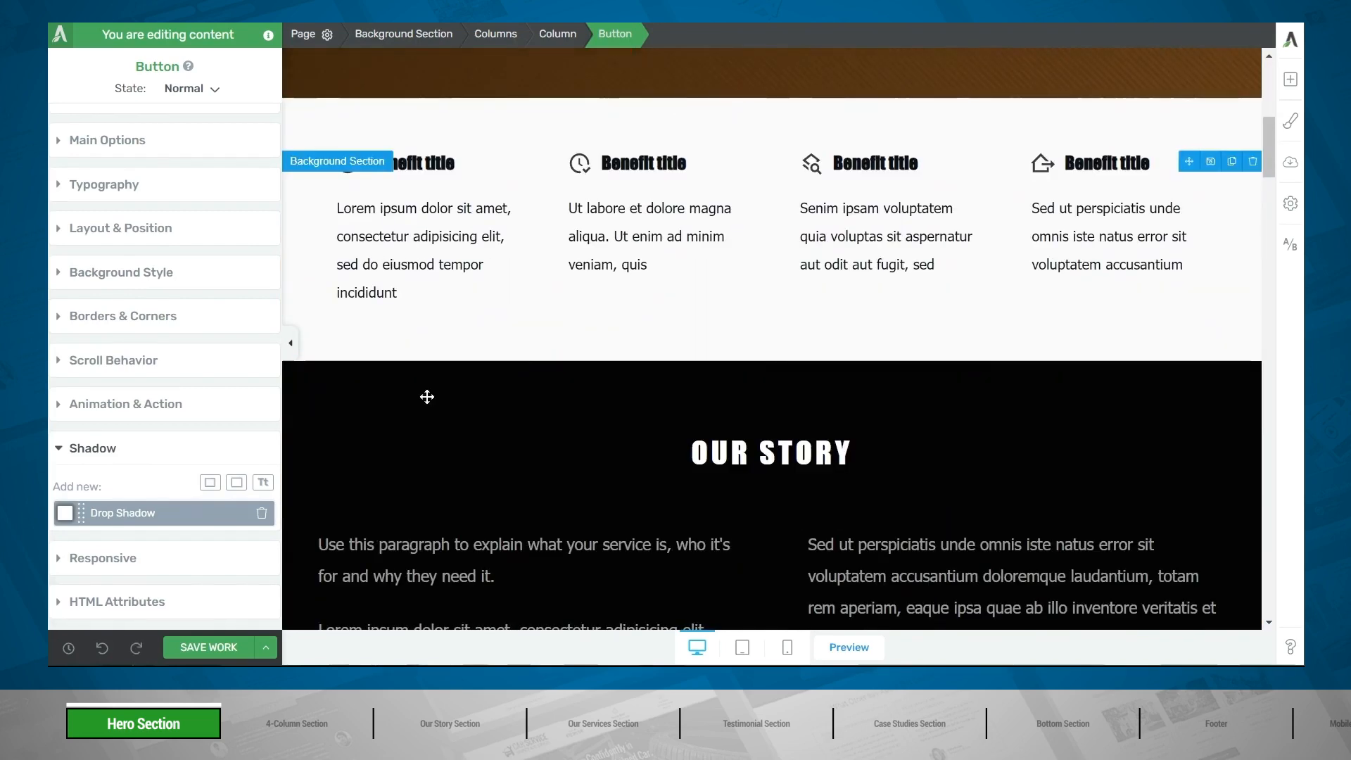
{"action": "left_click", "coordinate": [1047, 295]}
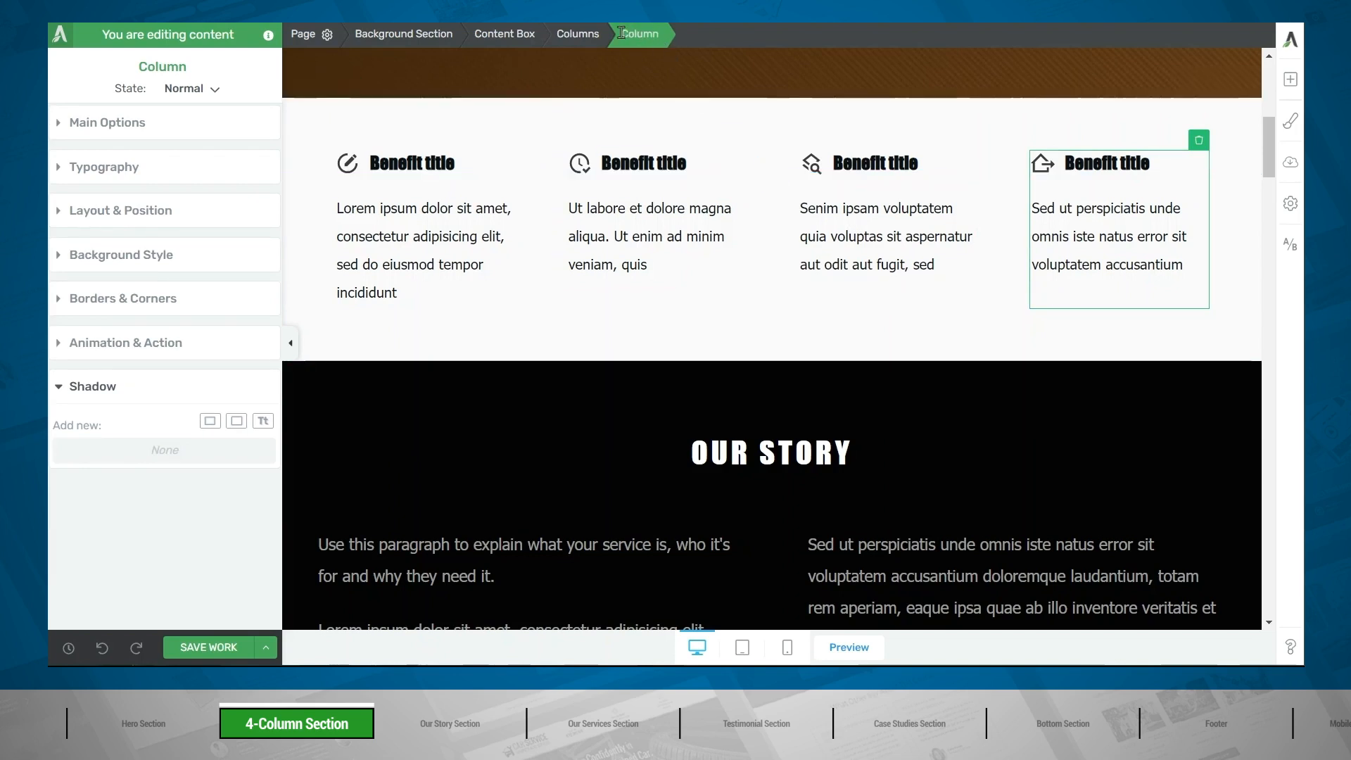
{"action": "left_click", "coordinate": [1198, 139]}
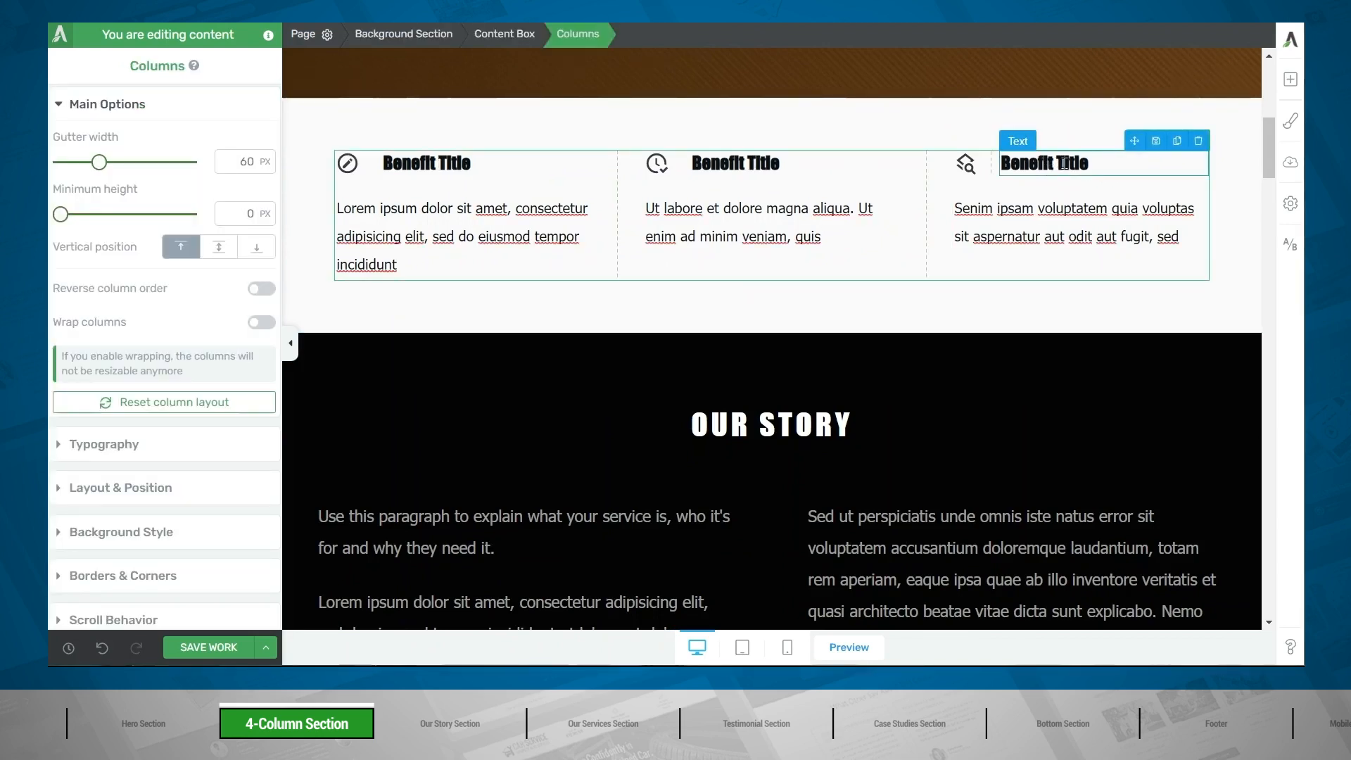
Retitle the first benefit "Attract the Right Audience" and replace its pencil icon with a solid group-of-people icon found by searching "people"
{"action": "left_click", "coordinate": [427, 163]}
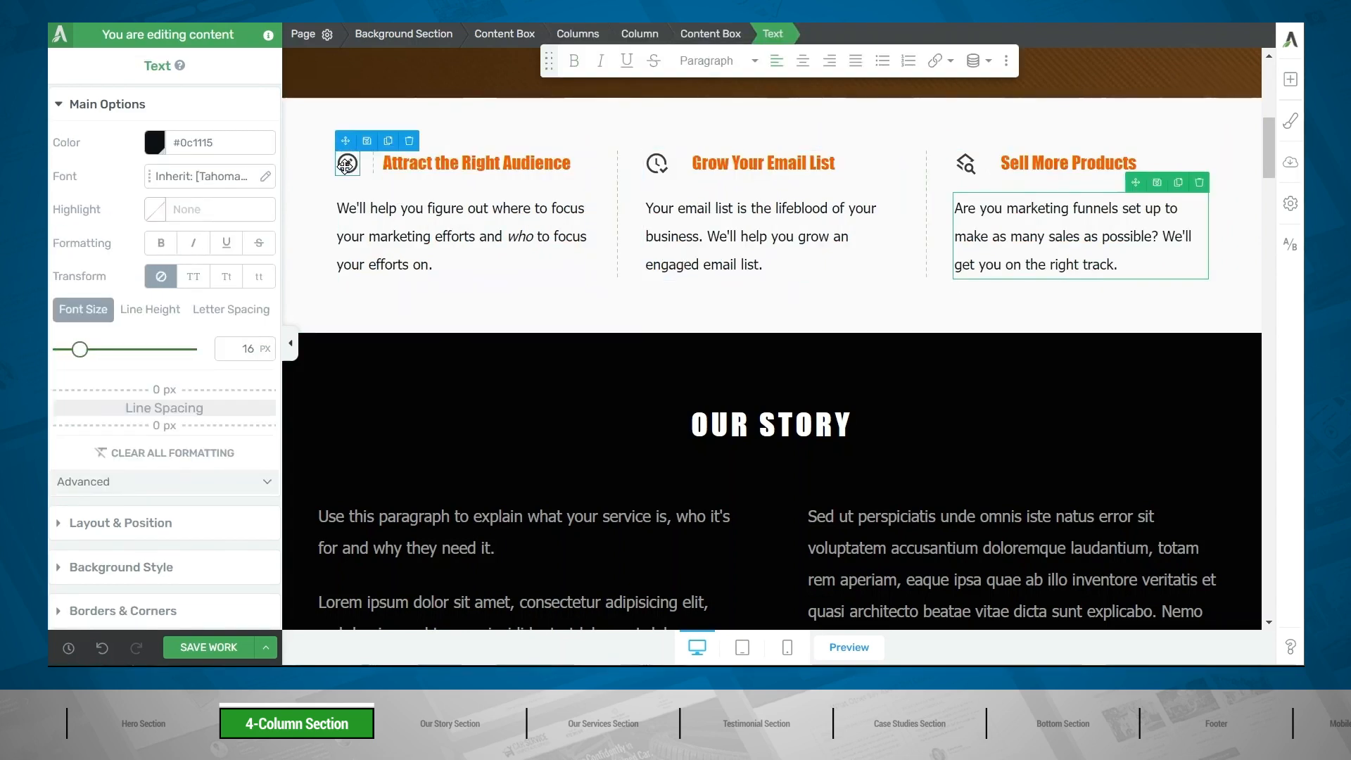
{"action": "left_click", "coordinate": [345, 165]}
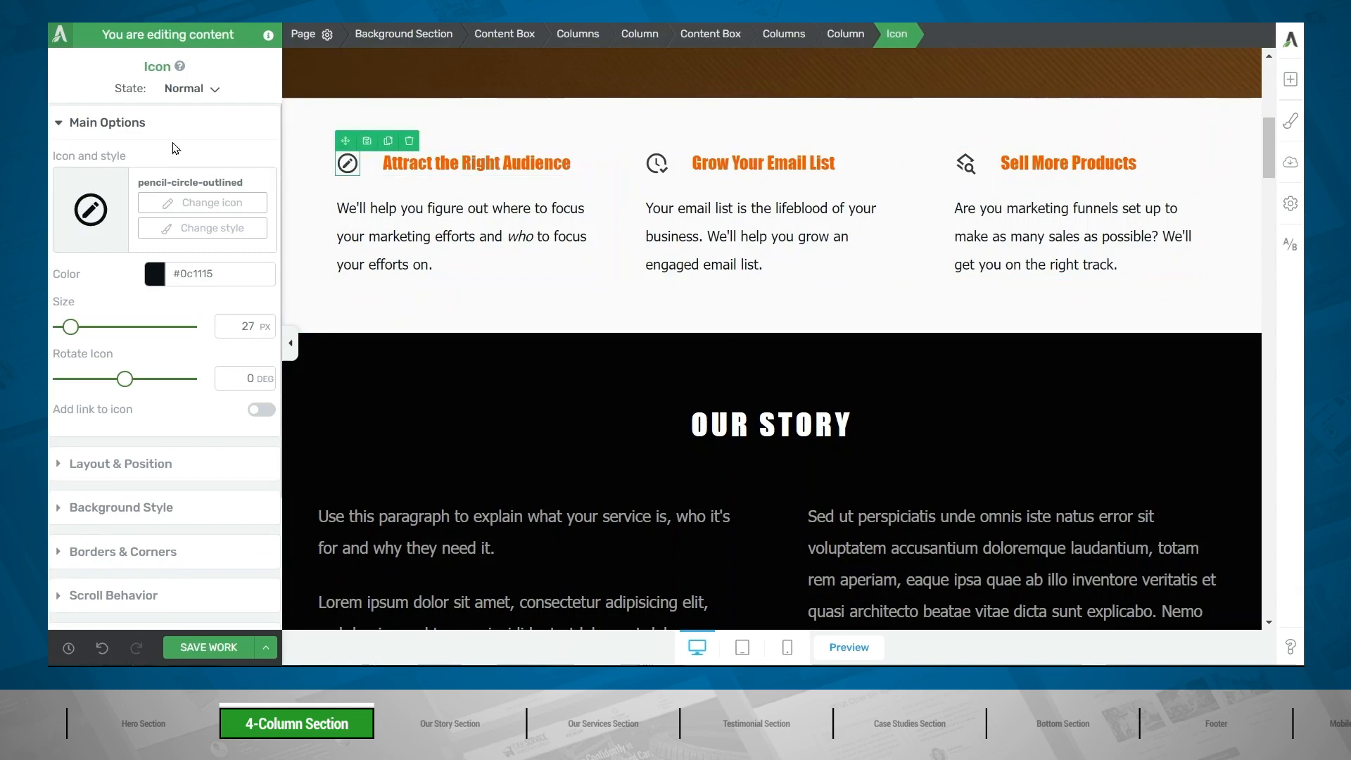
{"action": "left_click", "coordinate": [178, 203]}
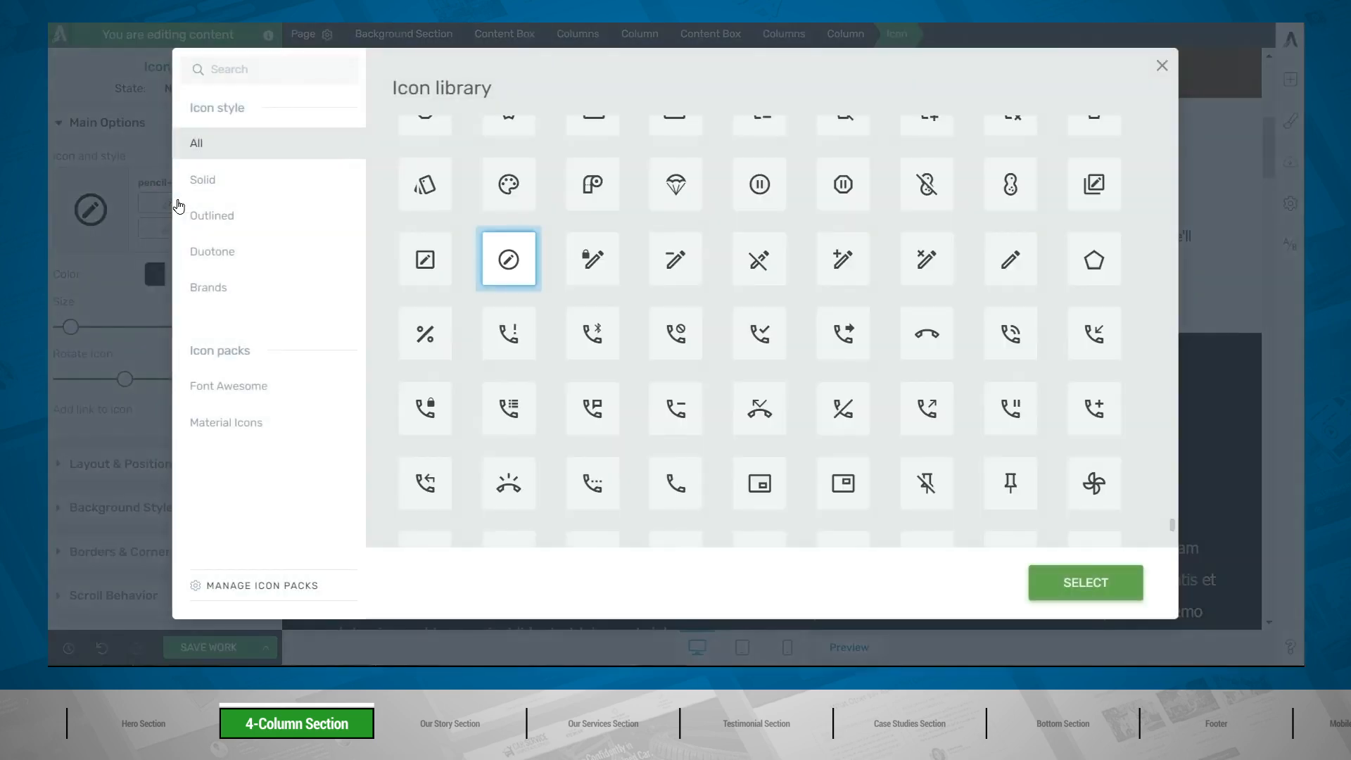
{"action": "left_click", "coordinate": [279, 68]}
{"action": "type", "text": "people"}
{"action": "left_click", "coordinate": [924, 184]}
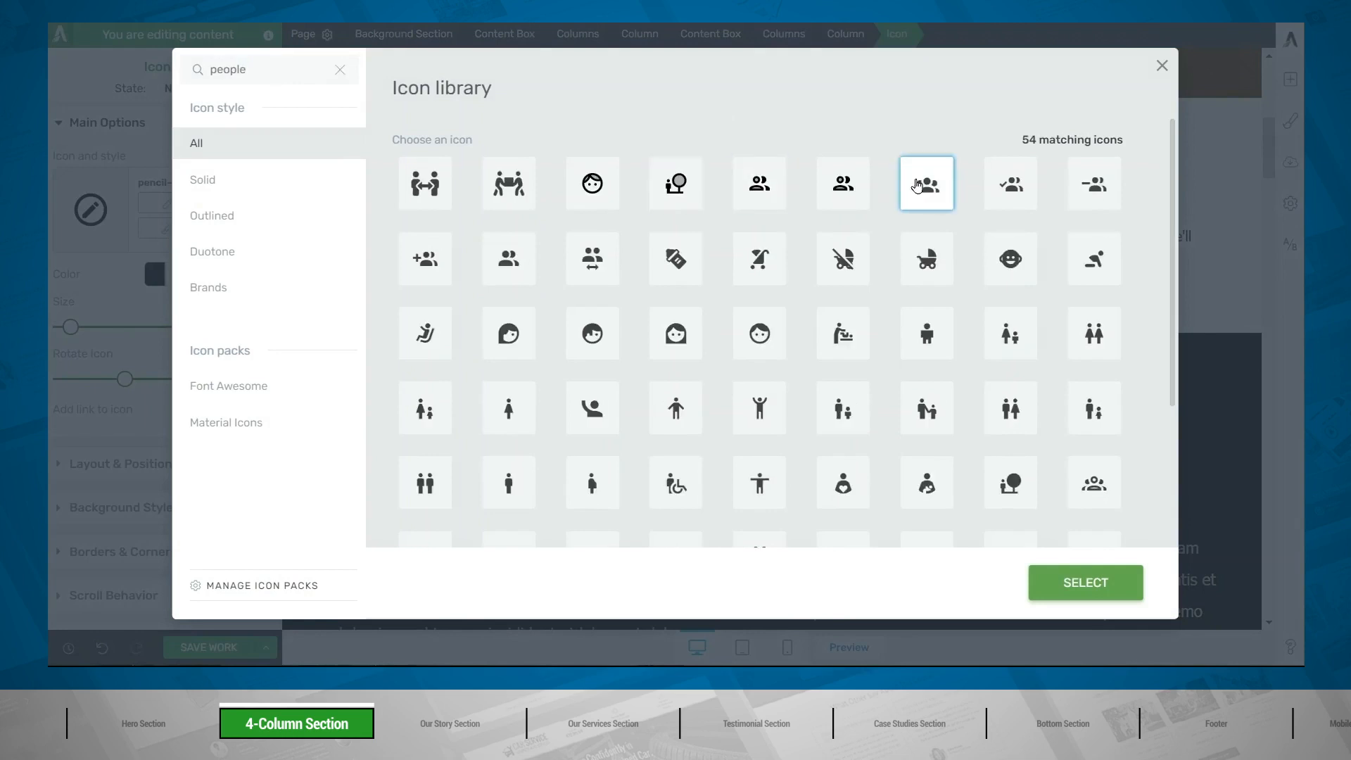
{"action": "left_click", "coordinate": [1066, 584]}
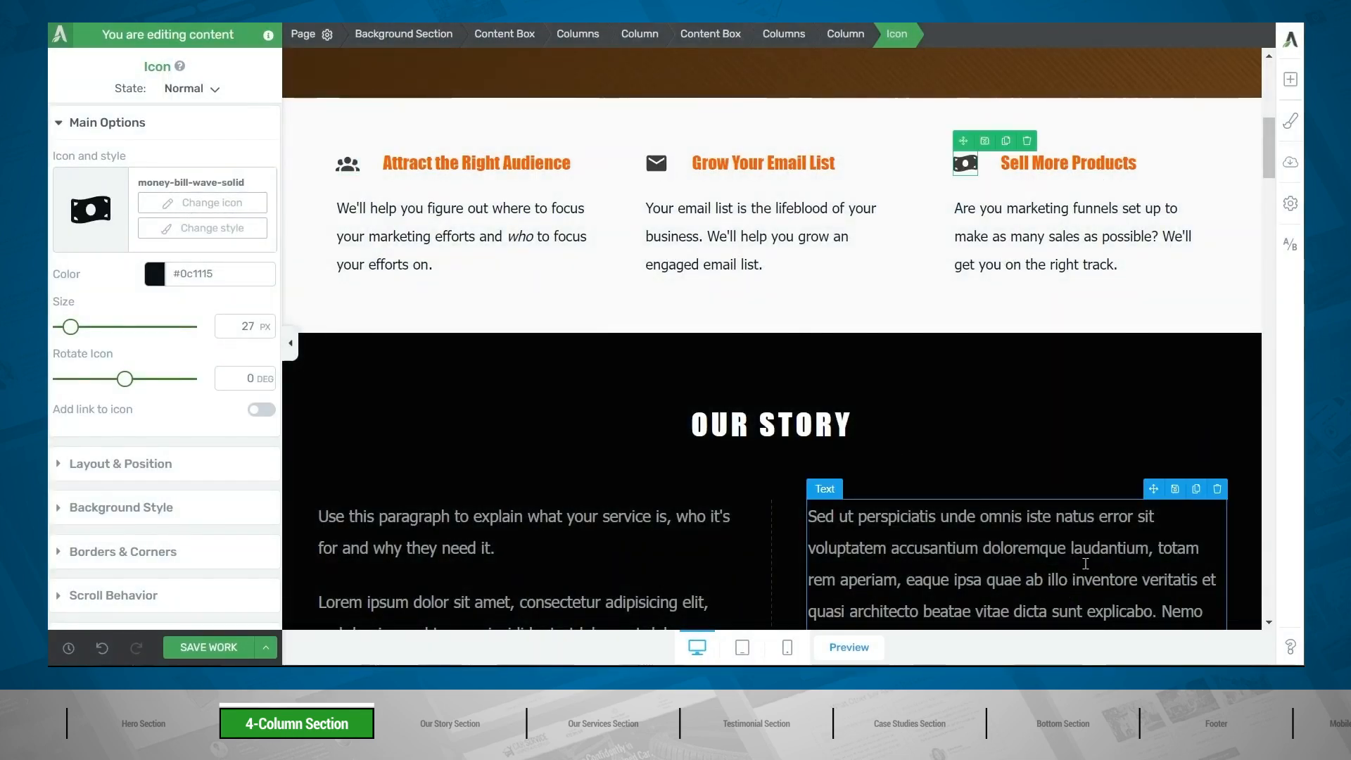
Delete the "TRUSTED BY:" label and the company logo gallery from the Our Story section
{"action": "scroll", "coordinate": [1086, 563], "scroll_direction": "down", "scroll_amount": 3}
{"action": "scroll", "coordinate": [1095, 566], "scroll_direction": "down", "scroll_amount": 3}
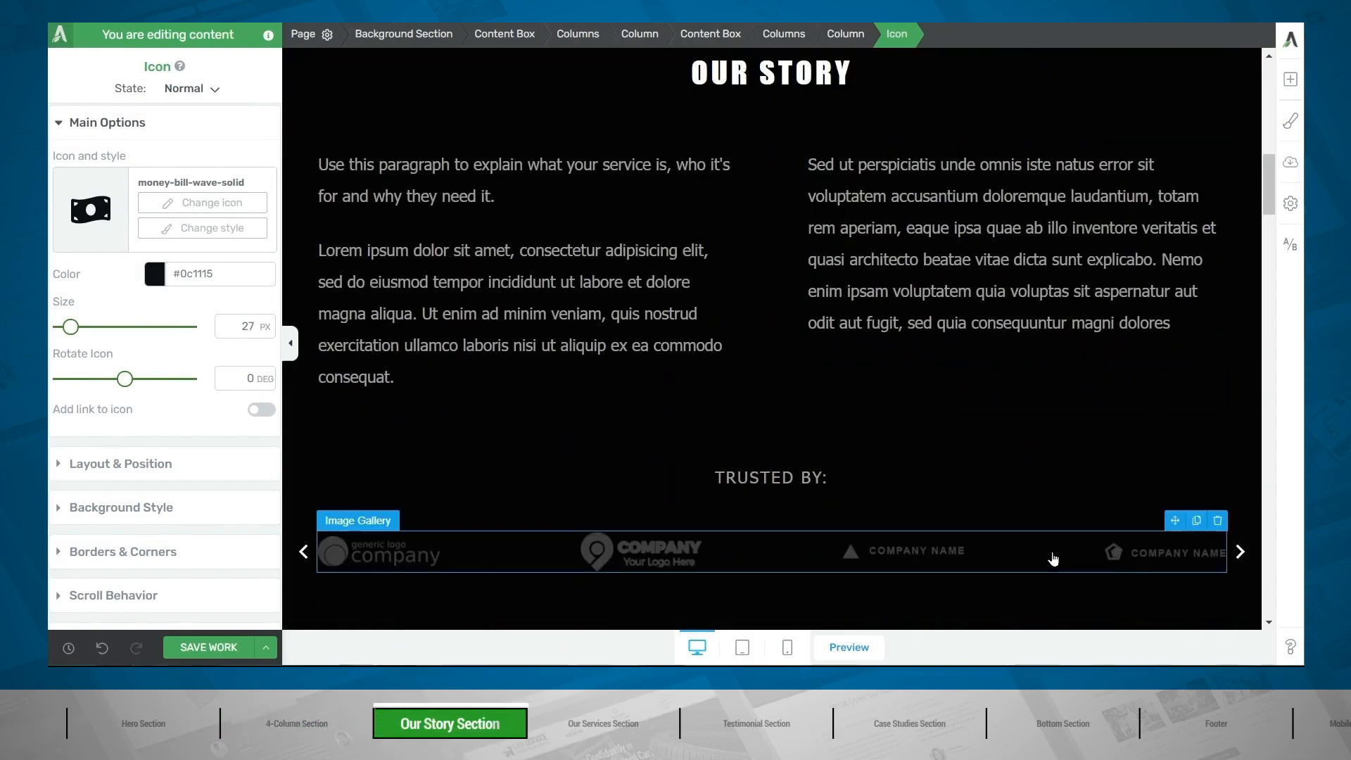
{"action": "scroll", "coordinate": [1054, 559], "scroll_direction": "down", "scroll_amount": 3}
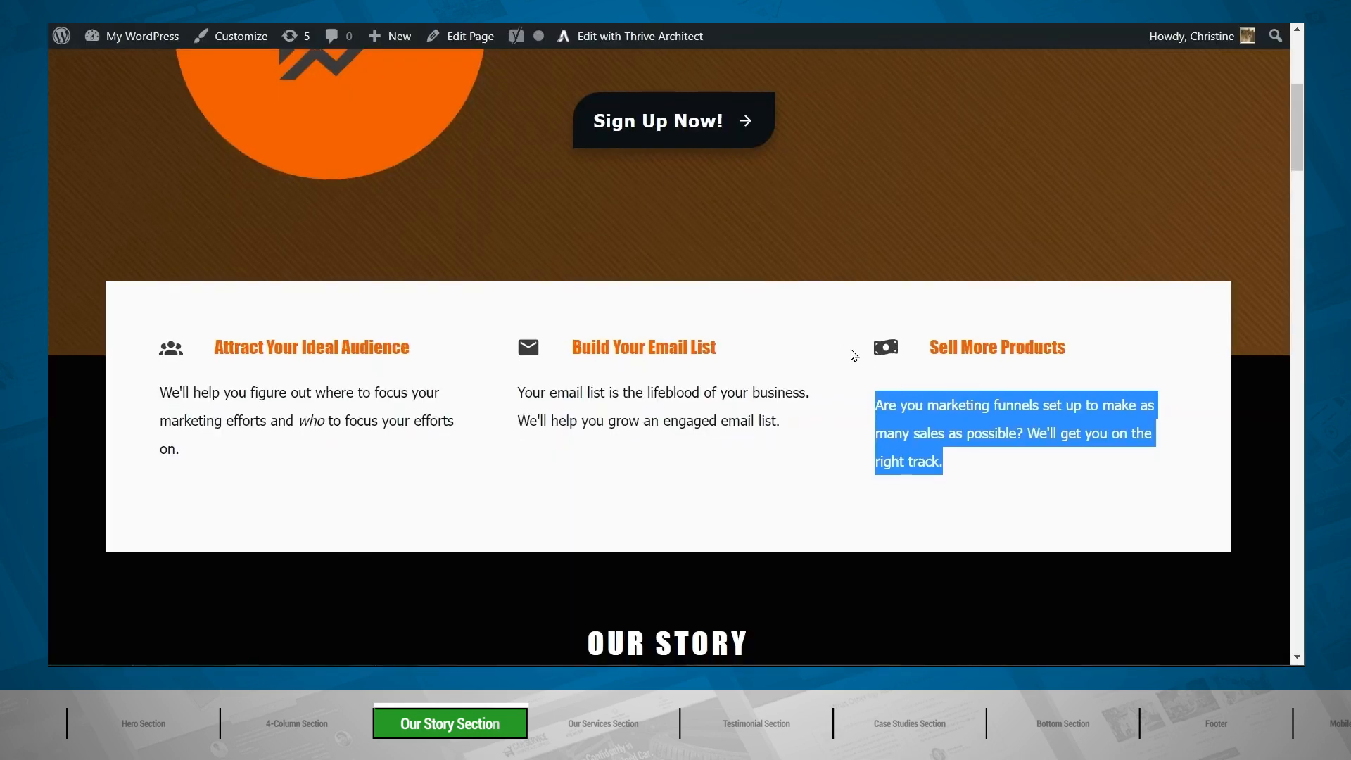
{"action": "scroll", "coordinate": [850, 349], "scroll_direction": "down", "scroll_amount": 10}
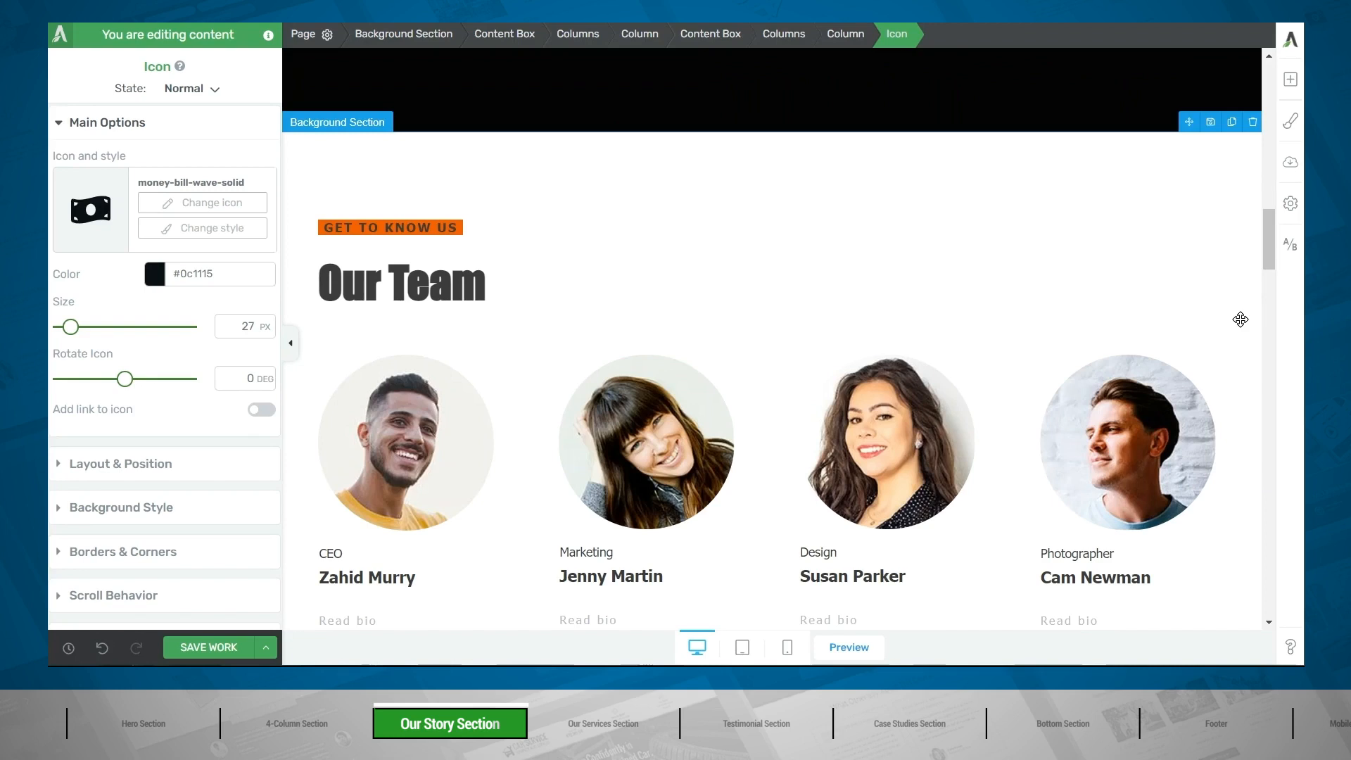
{"action": "scroll", "coordinate": [1240, 320], "scroll_direction": "up", "scroll_amount": 3}
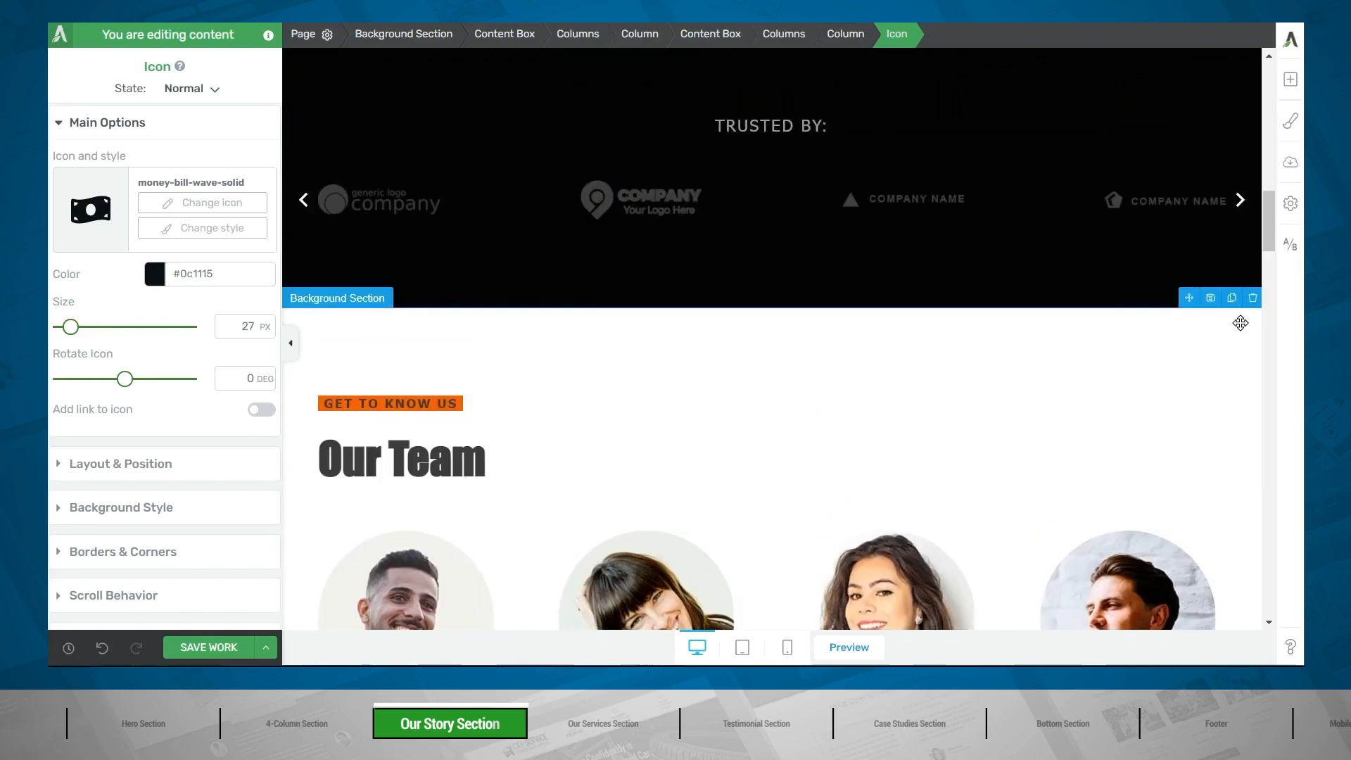
{"action": "left_click", "coordinate": [842, 123]}
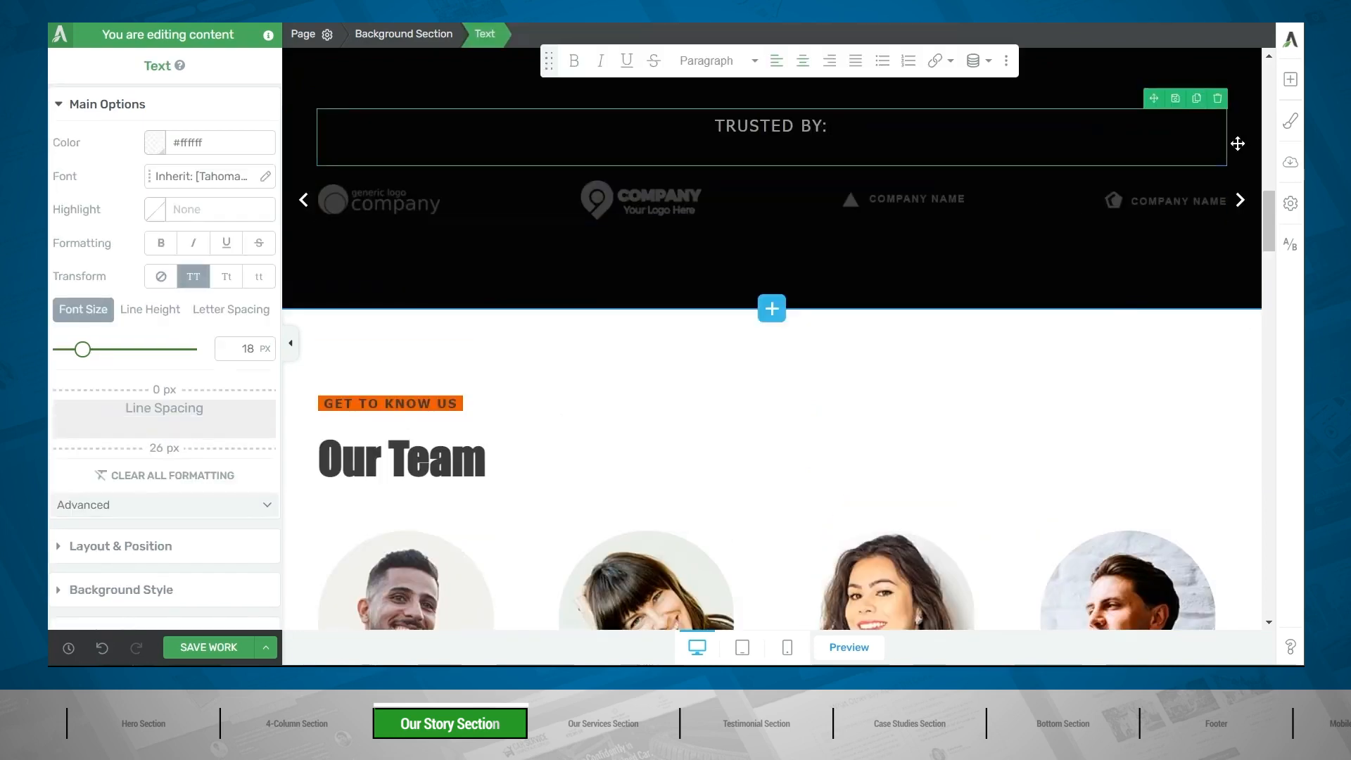
{"action": "left_click", "coordinate": [1224, 105]}
{"action": "left_click", "coordinate": [1089, 139]}
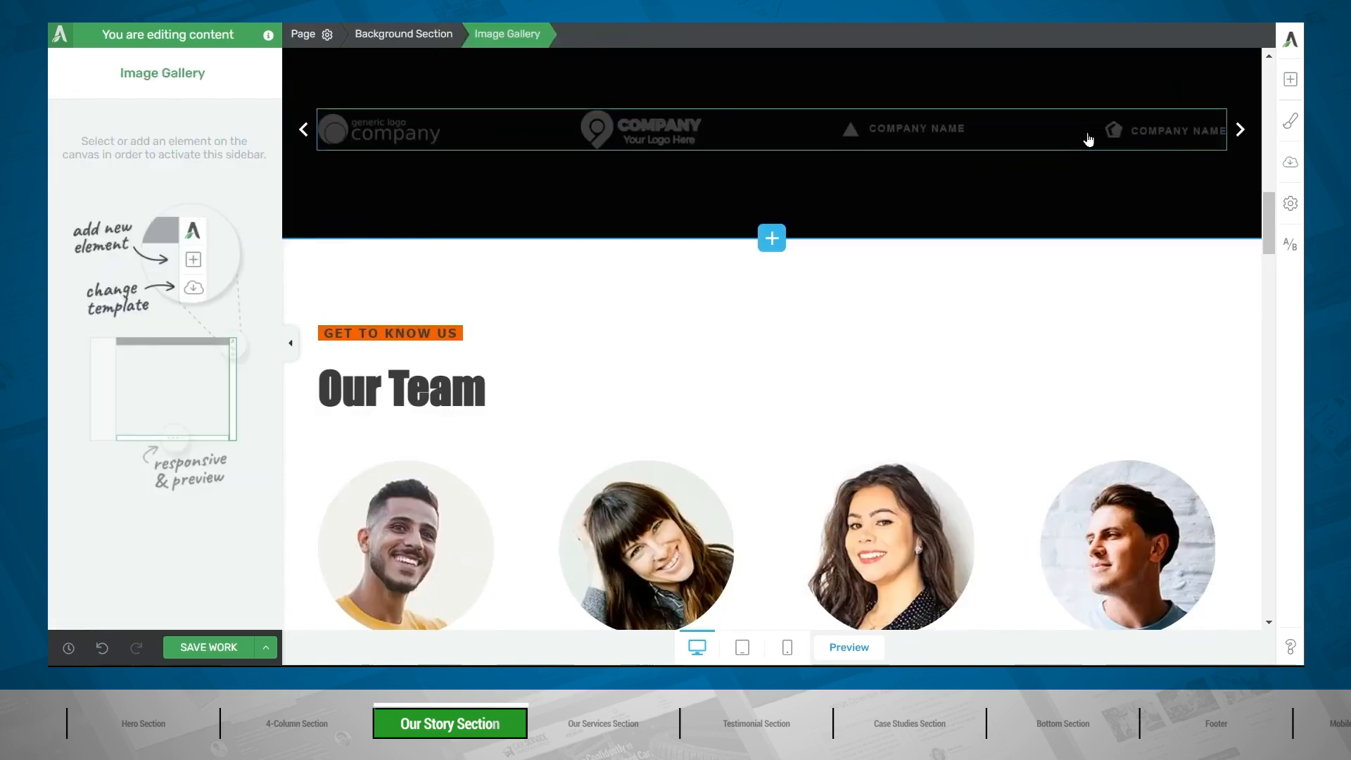
{"action": "left_click", "coordinate": [1222, 106]}
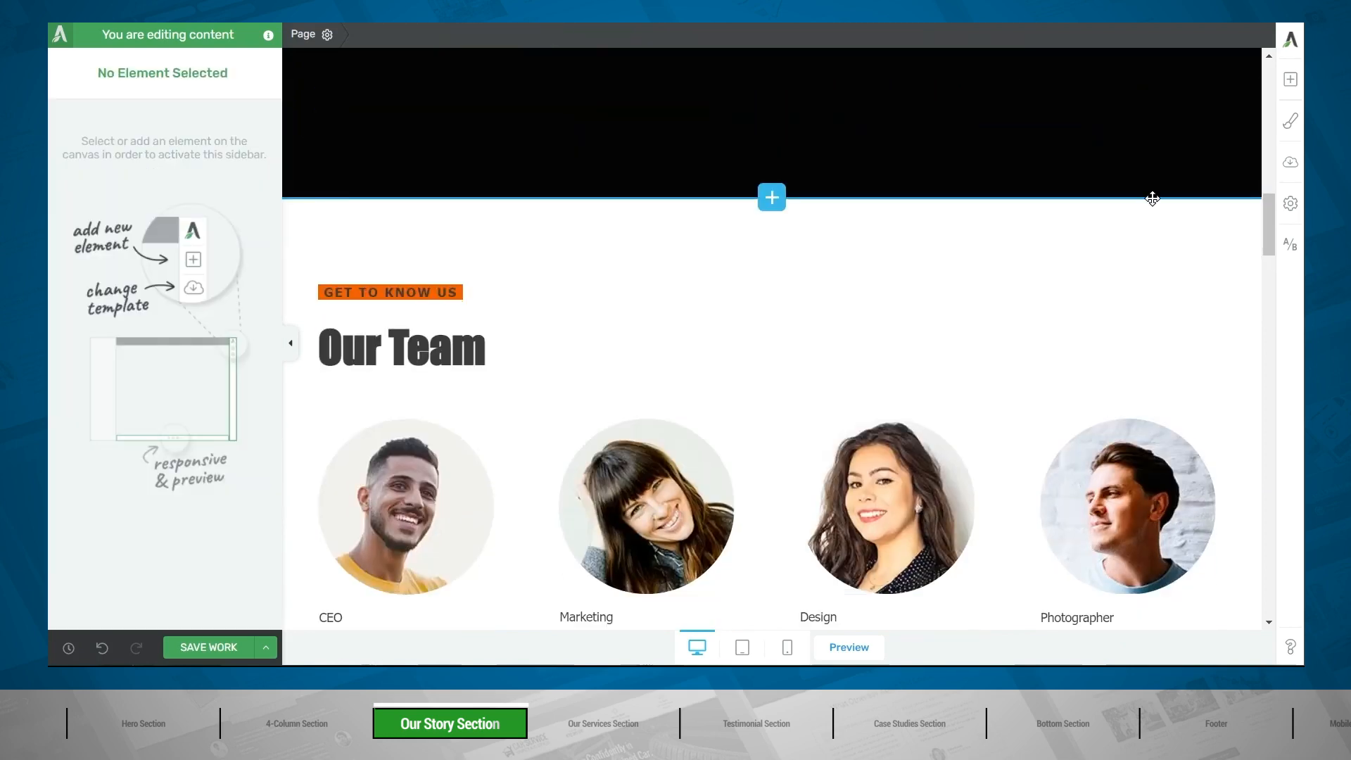
Delete the "GET TO KNOW US" label and the "Our Team" heading above the team photos
{"action": "left_click", "coordinate": [422, 292]}
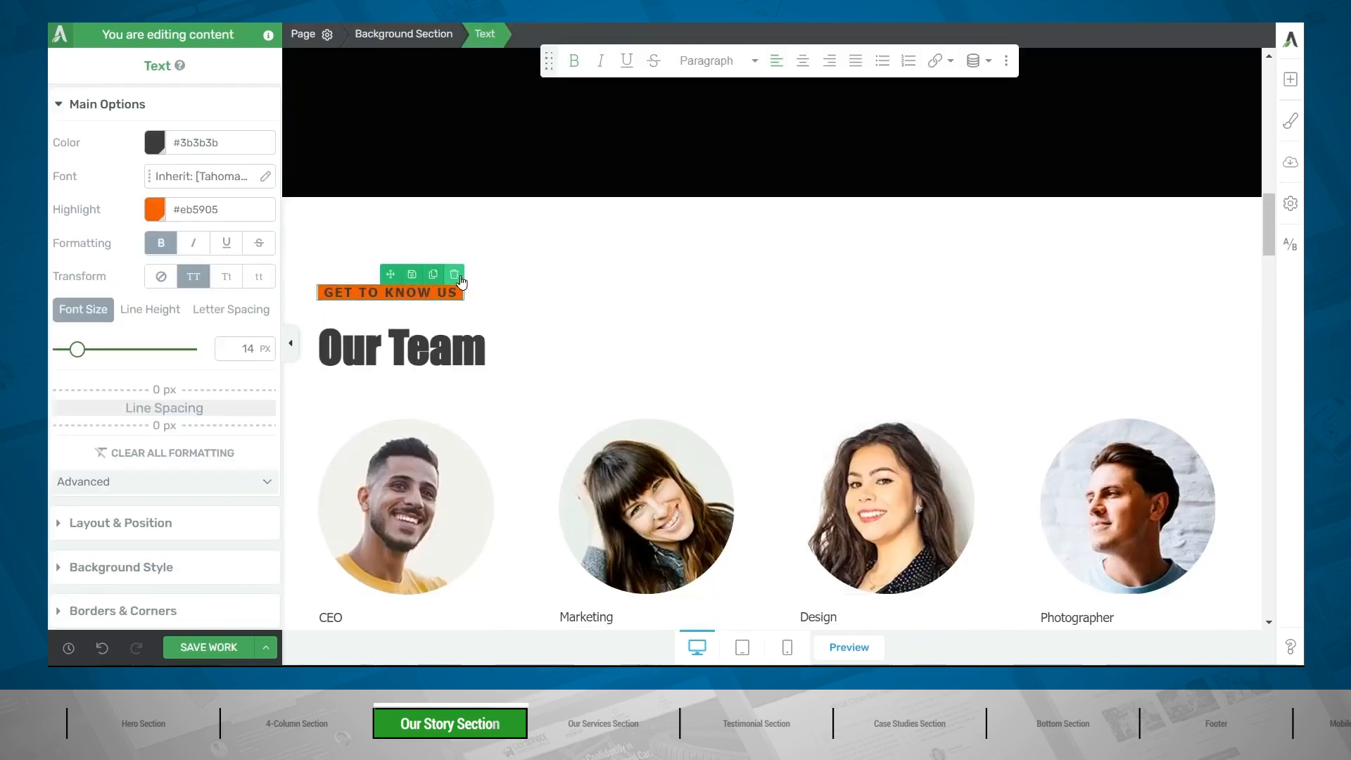
{"action": "left_click", "coordinate": [454, 274]}
{"action": "left_click", "coordinate": [452, 334]}
{"action": "left_click", "coordinate": [1219, 292]}
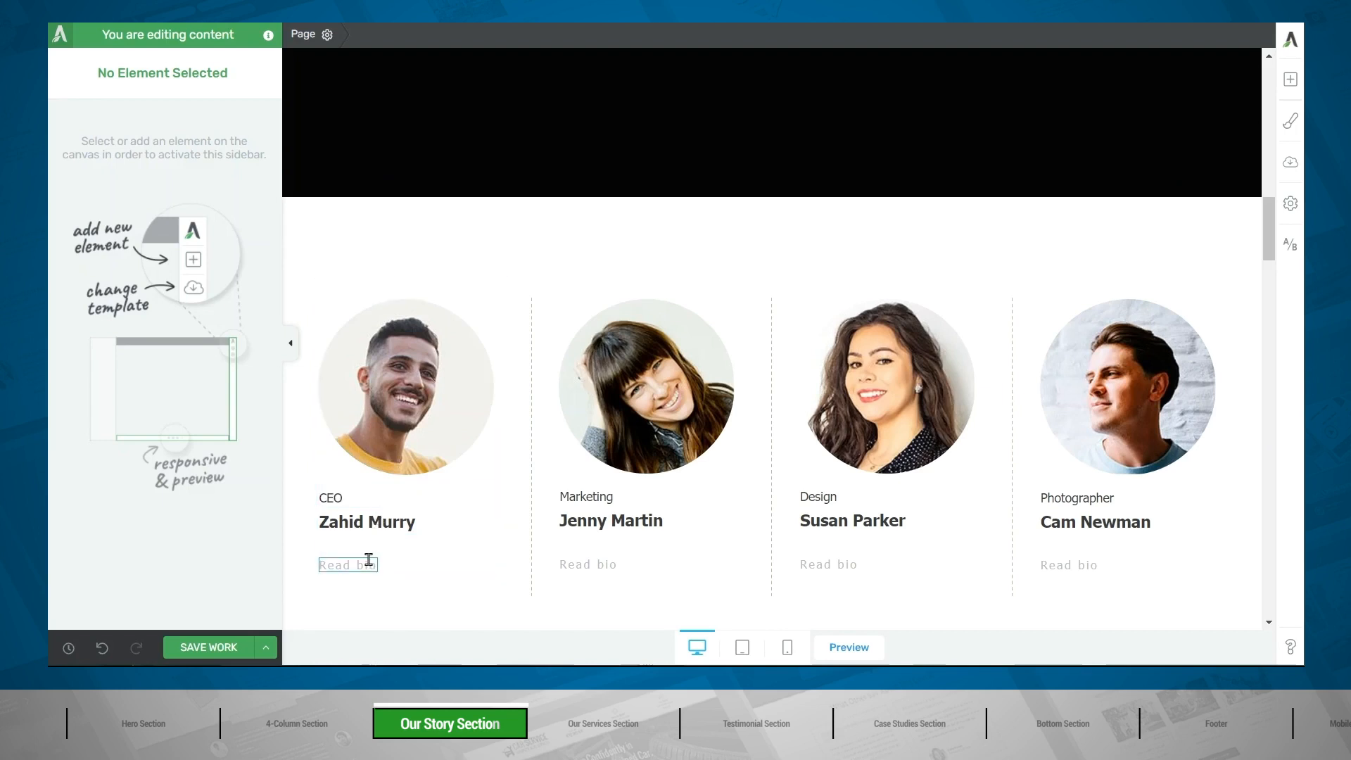
Move the whole four-column team member block up into the black Our Story section, below its two text columns
{"action": "left_click", "coordinate": [416, 421]}
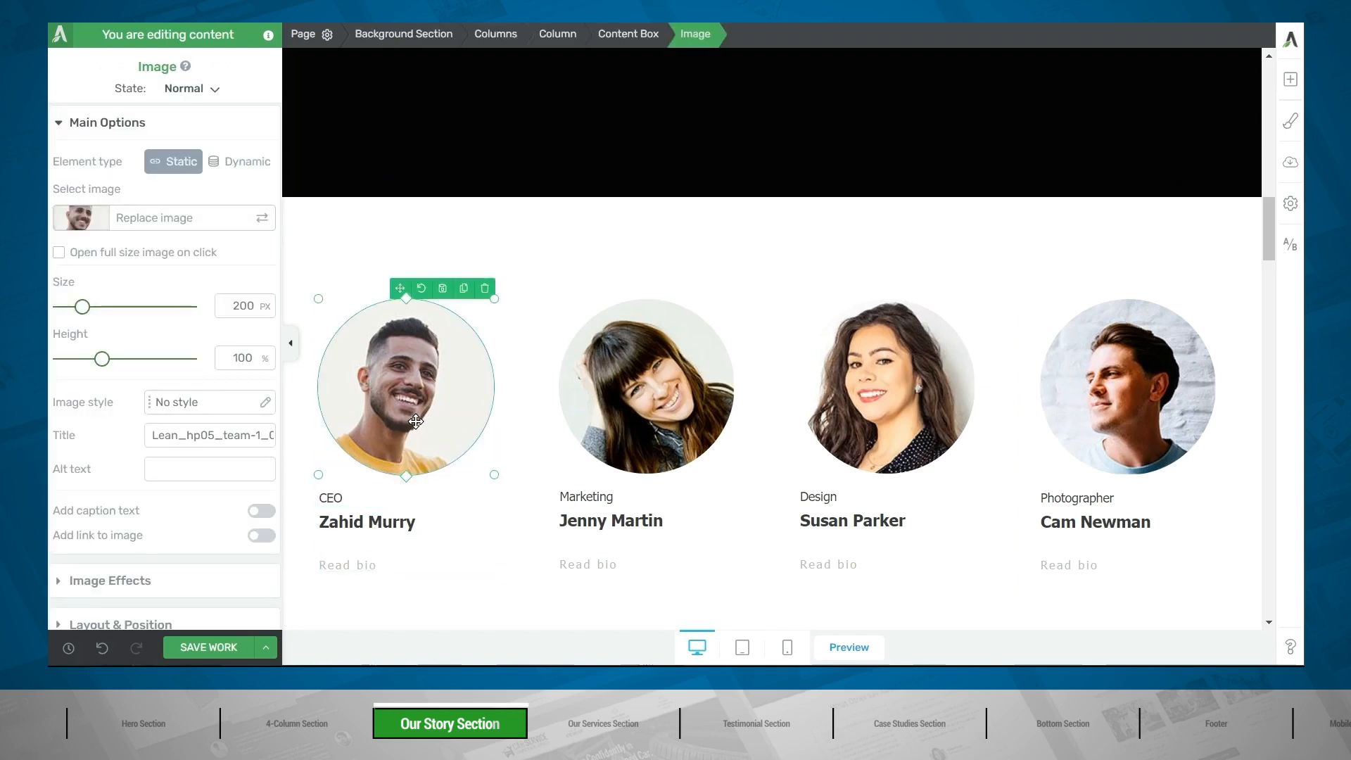
{"action": "left_click", "coordinate": [495, 35]}
{"action": "scroll", "coordinate": [774, 141], "scroll_direction": "down", "scroll_amount": 1}
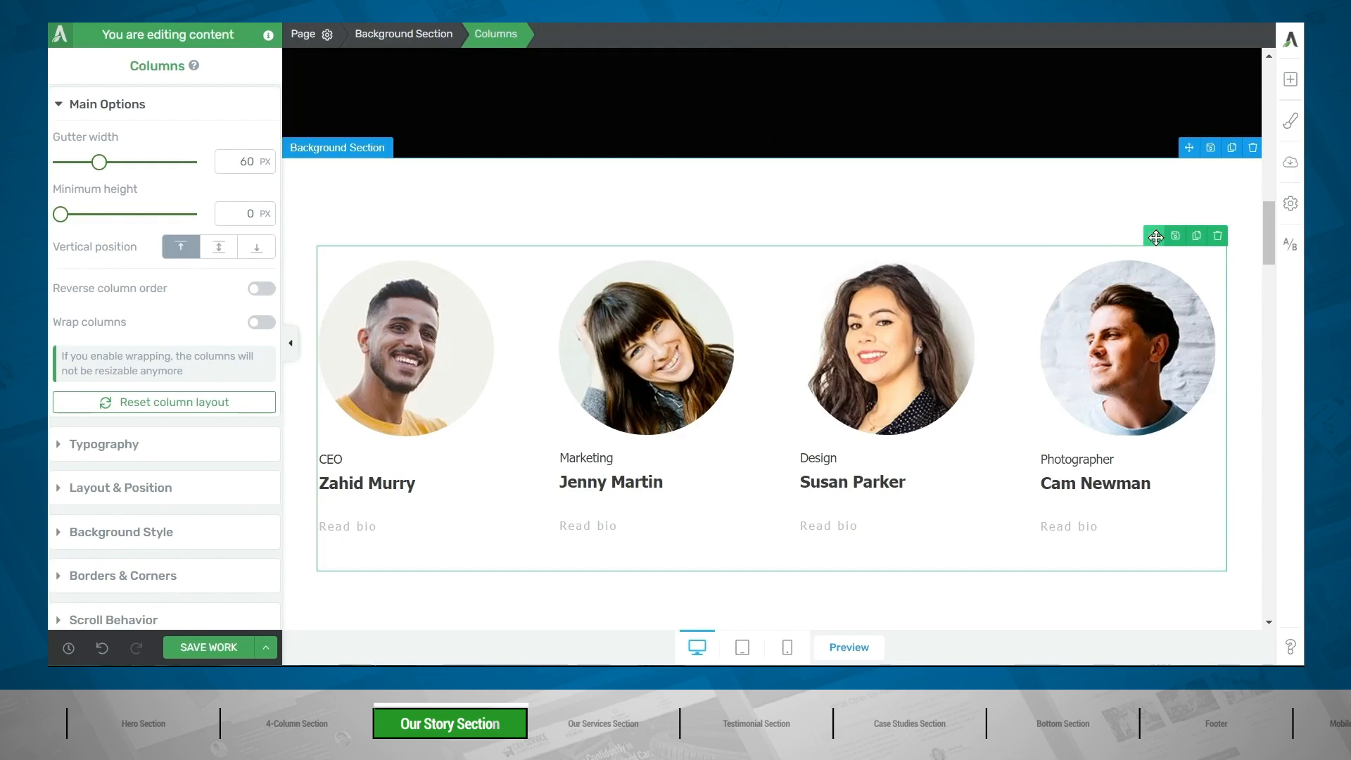
{"action": "left_click_drag", "start_coordinate": [1155, 237], "coordinate": [760, 317]}
{"action": "scroll", "coordinate": [1055, 352], "scroll_direction": "down", "scroll_amount": 3}
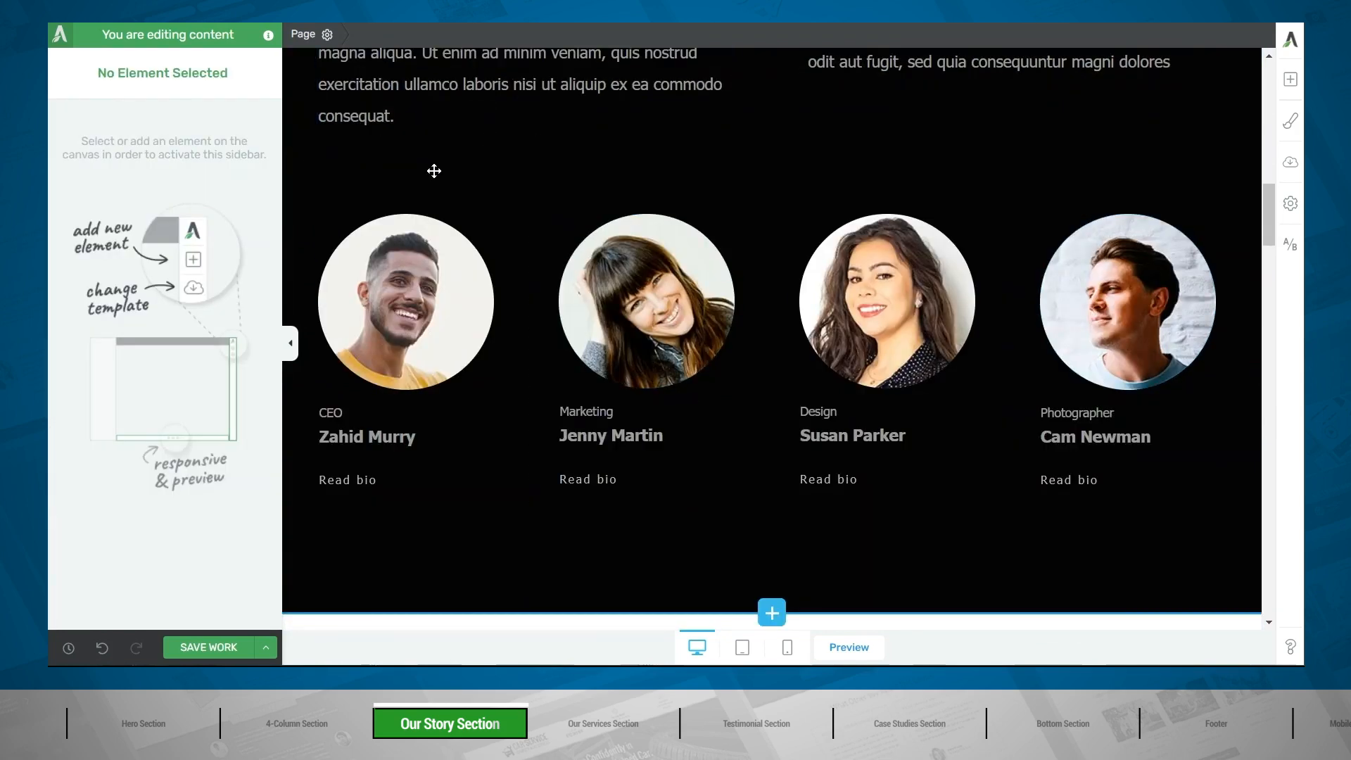
Duplicate the "OUR STORY" heading and place the copy between the story text and the team photos
{"action": "scroll", "coordinate": [860, 221], "scroll_direction": "up", "scroll_amount": 5}
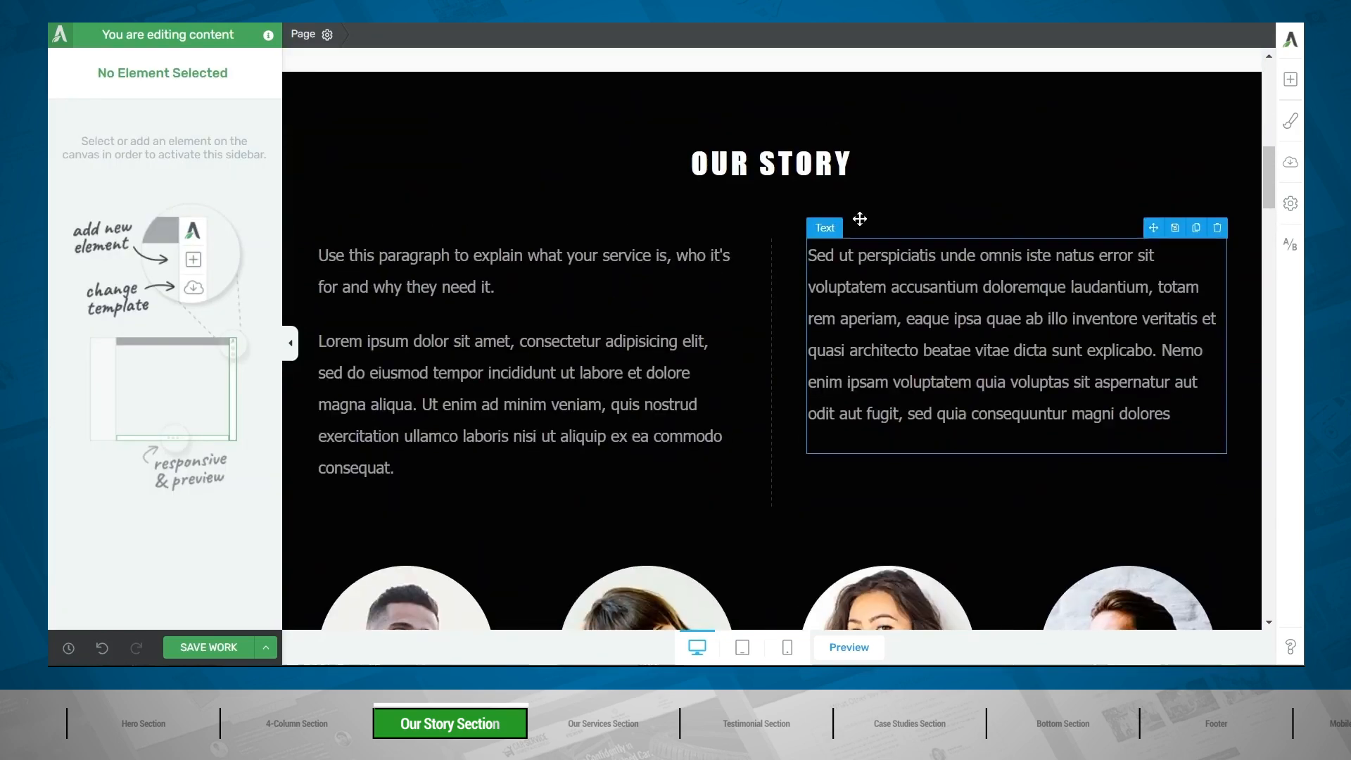
{"action": "mouse_move", "coordinate": [800, 154]}
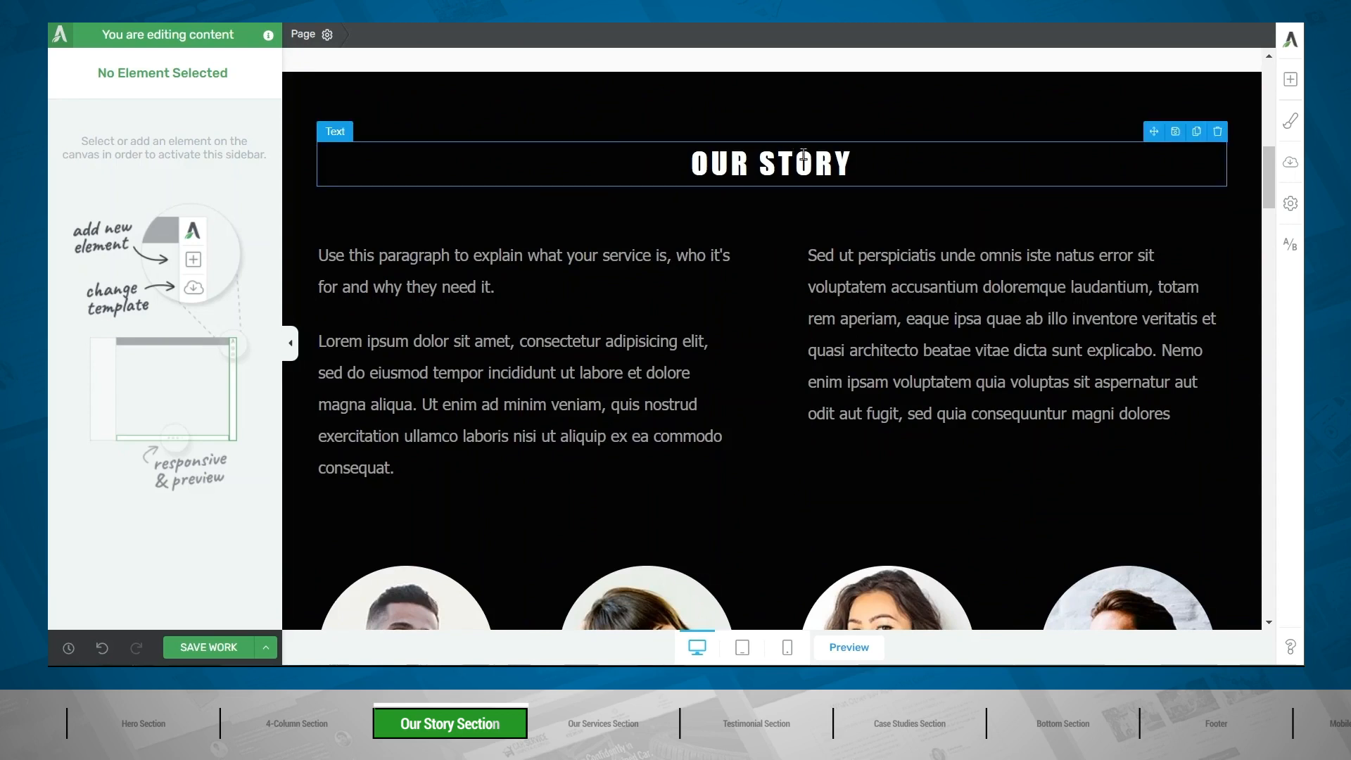
{"action": "left_click", "coordinate": [1197, 131]}
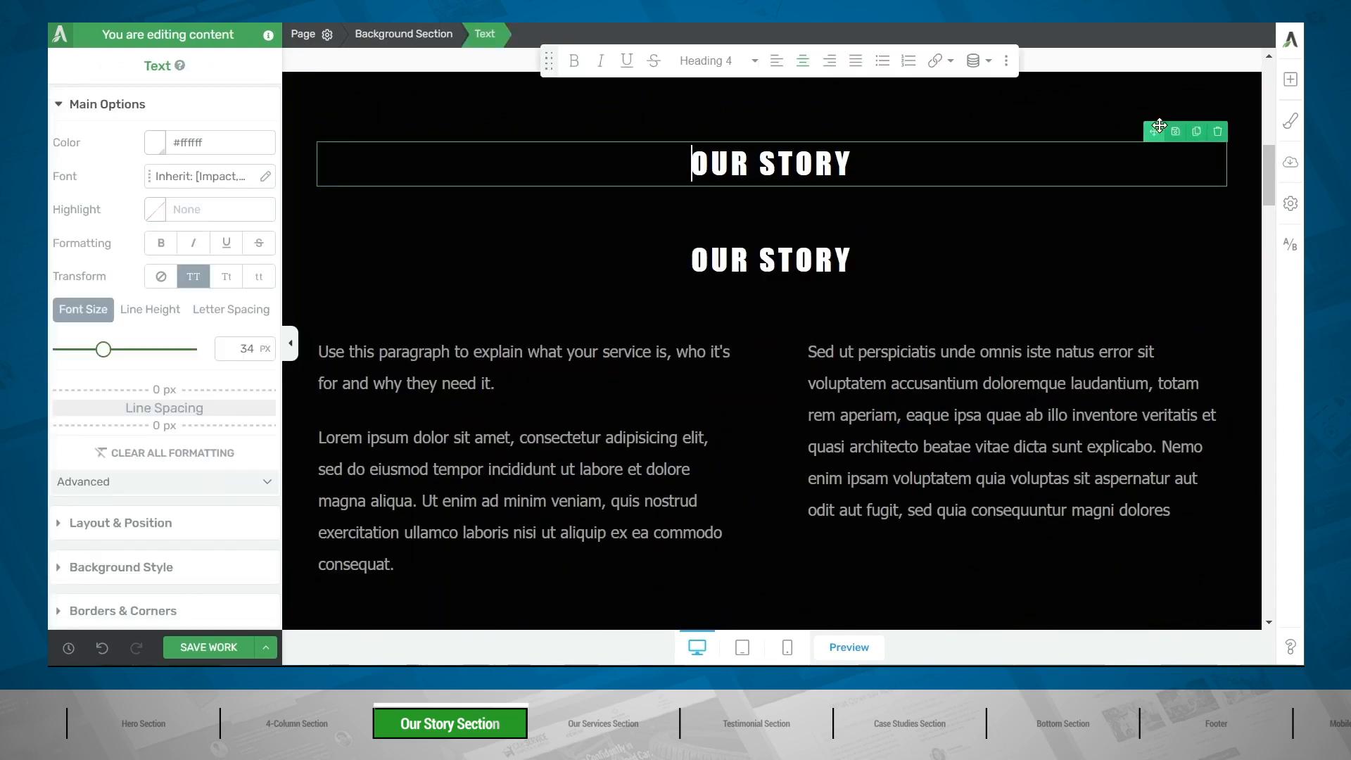
{"action": "left_click_drag", "start_coordinate": [1160, 125], "coordinate": [825, 532]}
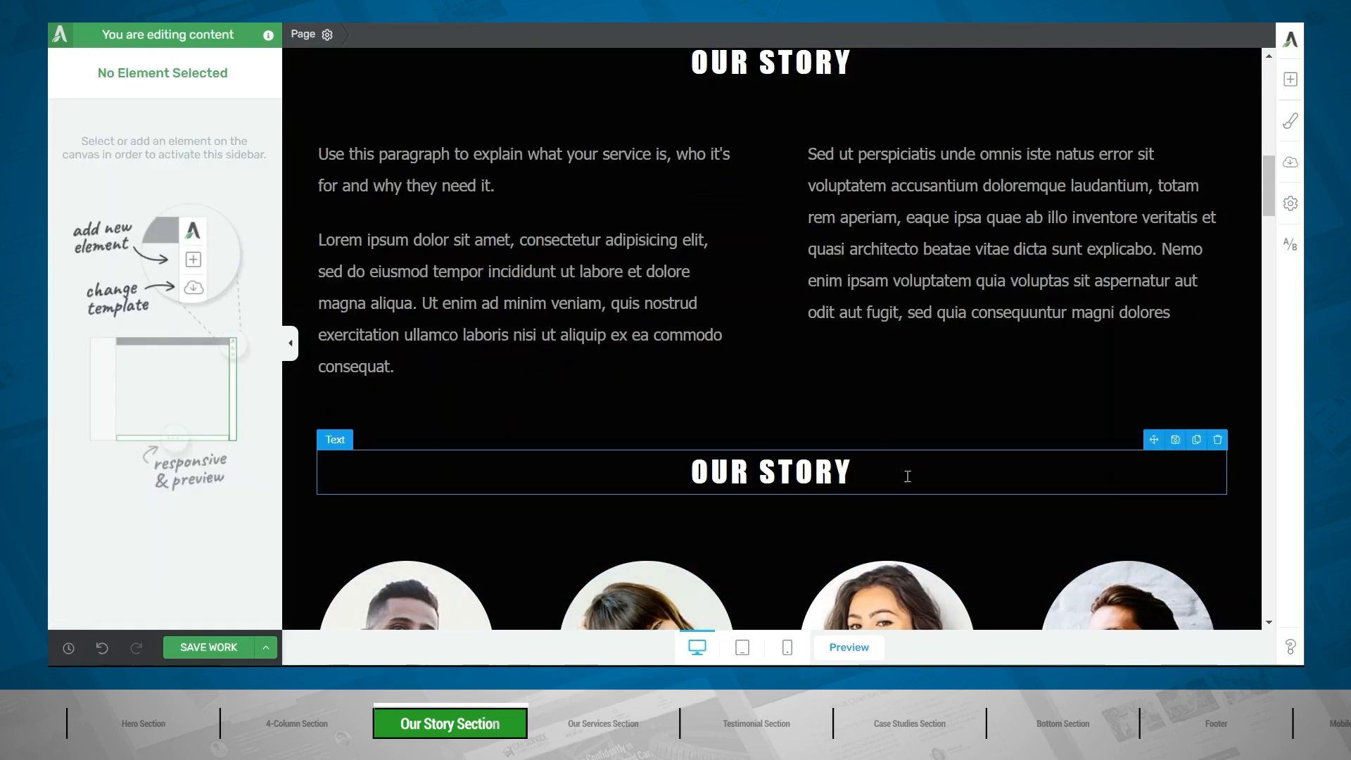
Recolor the "OUR STORY" heading copy above the team photos with the orange theme color #eb5905 and align it left
{"action": "left_click", "coordinate": [908, 476]}
{"action": "left_click_drag", "start_coordinate": [853, 470], "coordinate": [551, 464]}
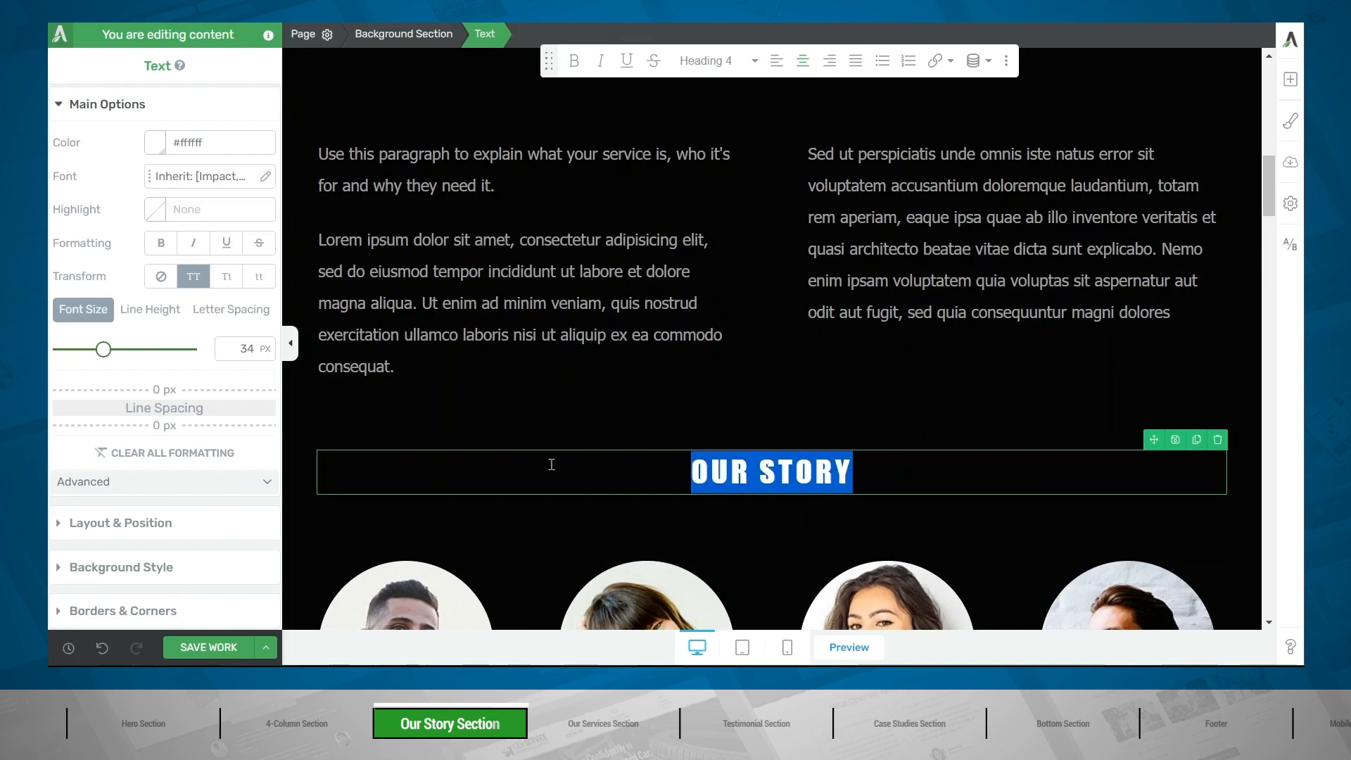
{"action": "left_click", "coordinate": [177, 137]}
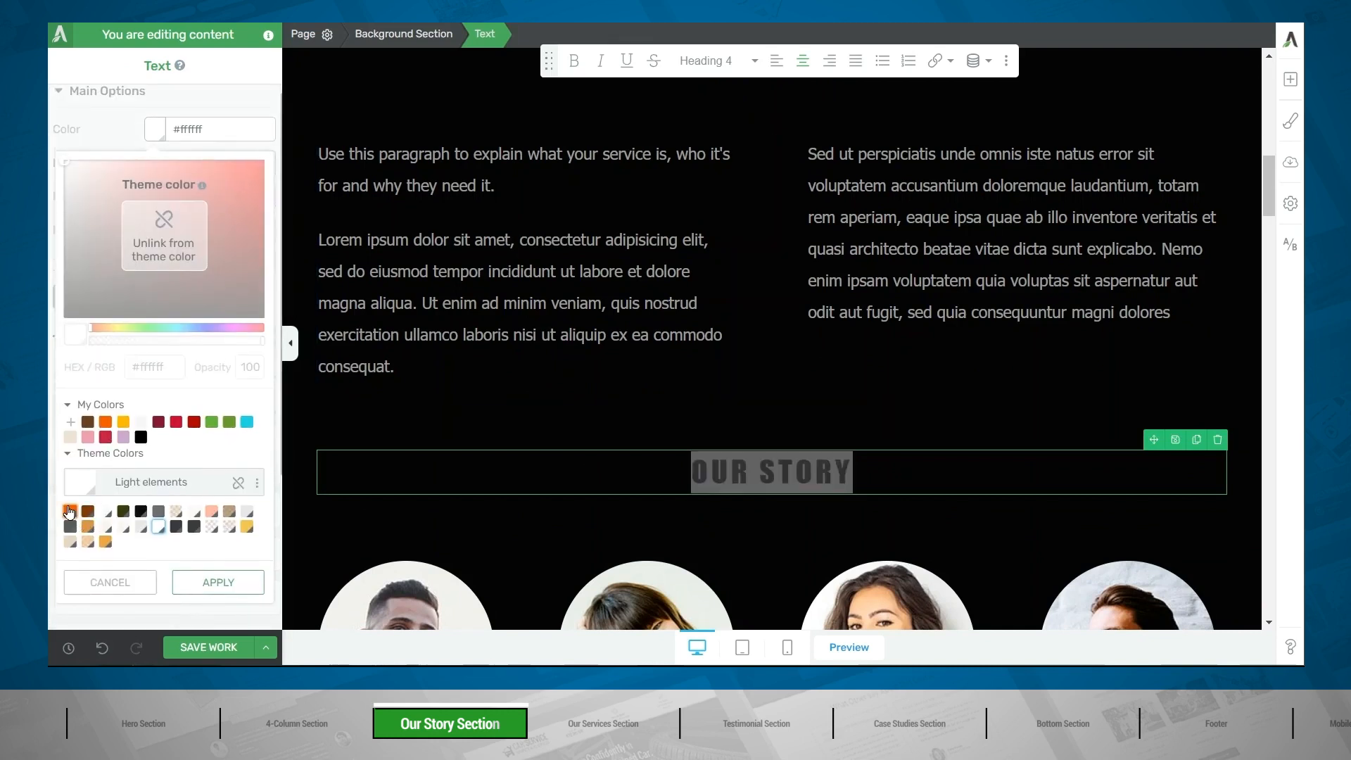
{"action": "left_click", "coordinate": [70, 511]}
{"action": "left_click", "coordinate": [206, 583]}
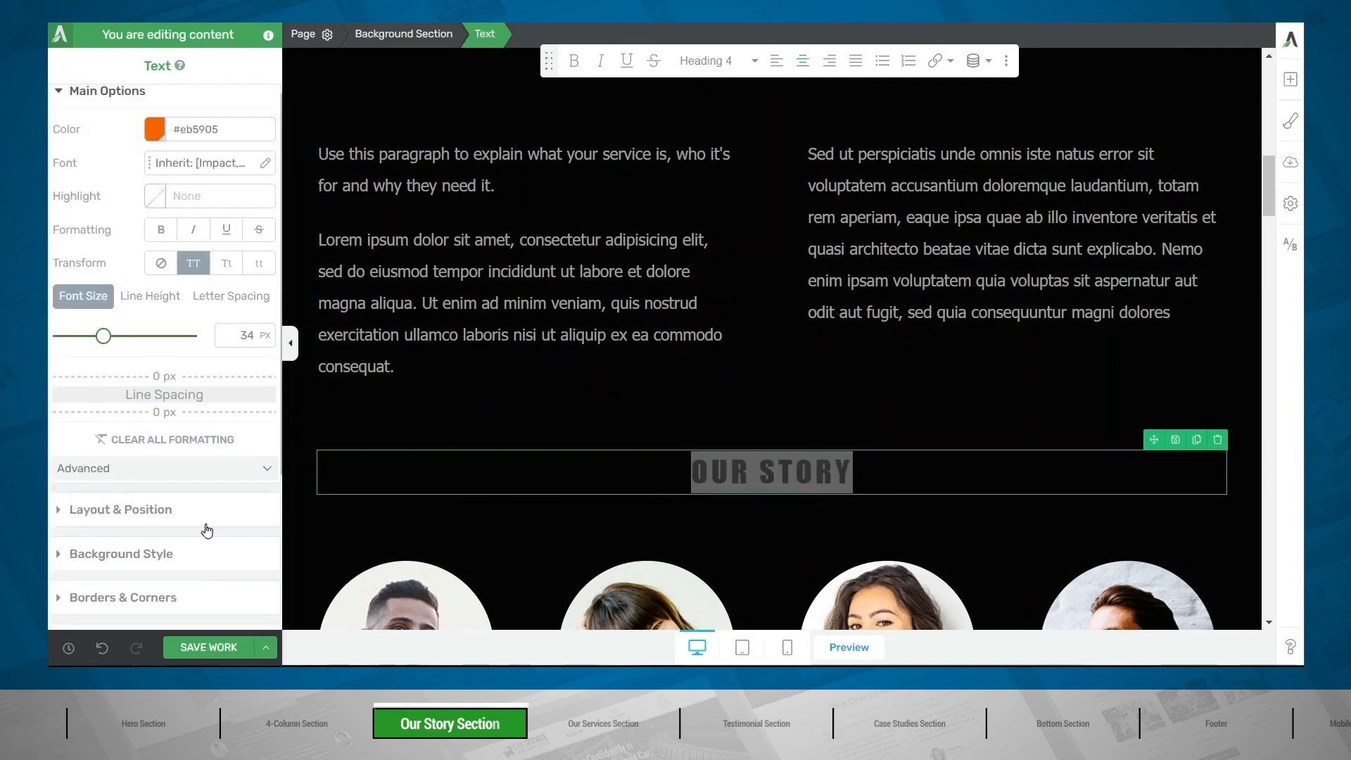
{"action": "left_click", "coordinate": [174, 519]}
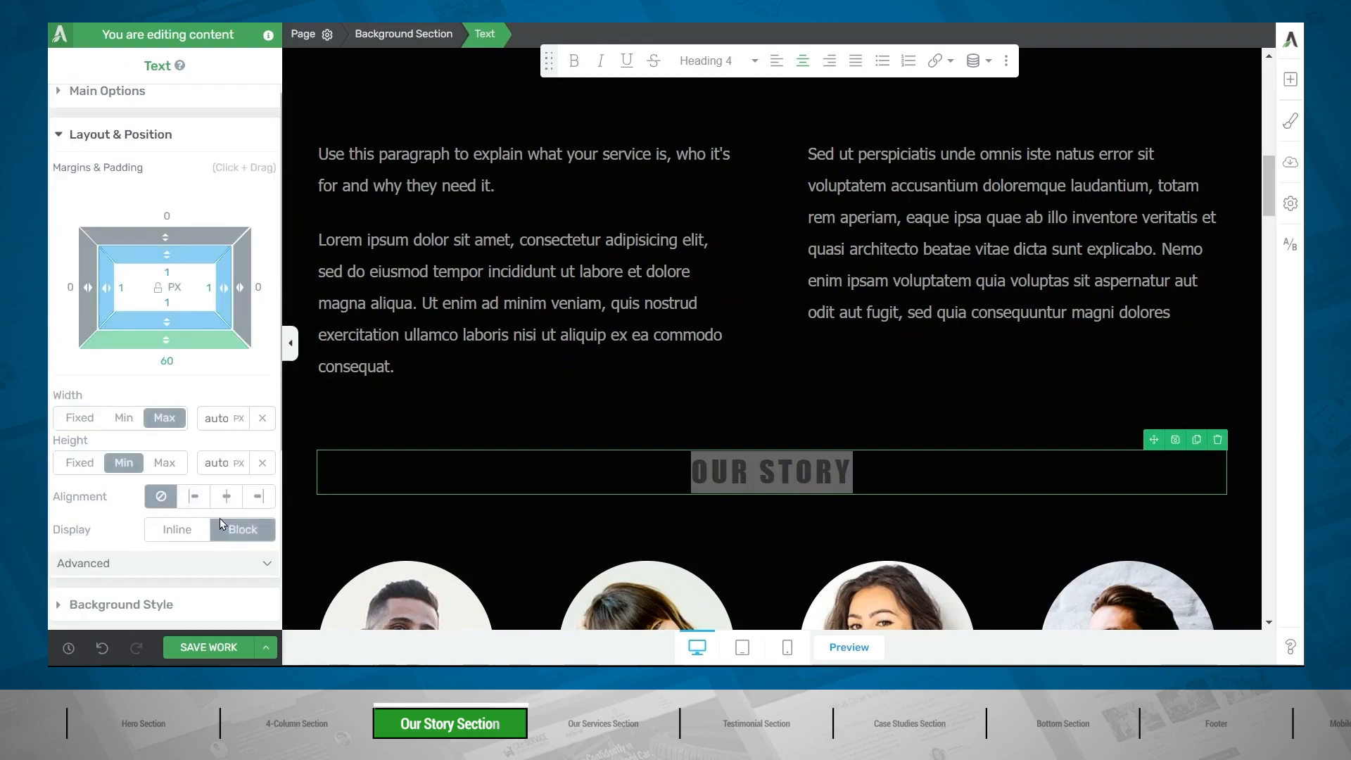
{"action": "left_click", "coordinate": [194, 496]}
{"action": "scroll", "coordinate": [255, 549], "scroll_direction": "down", "scroll_amount": 3}
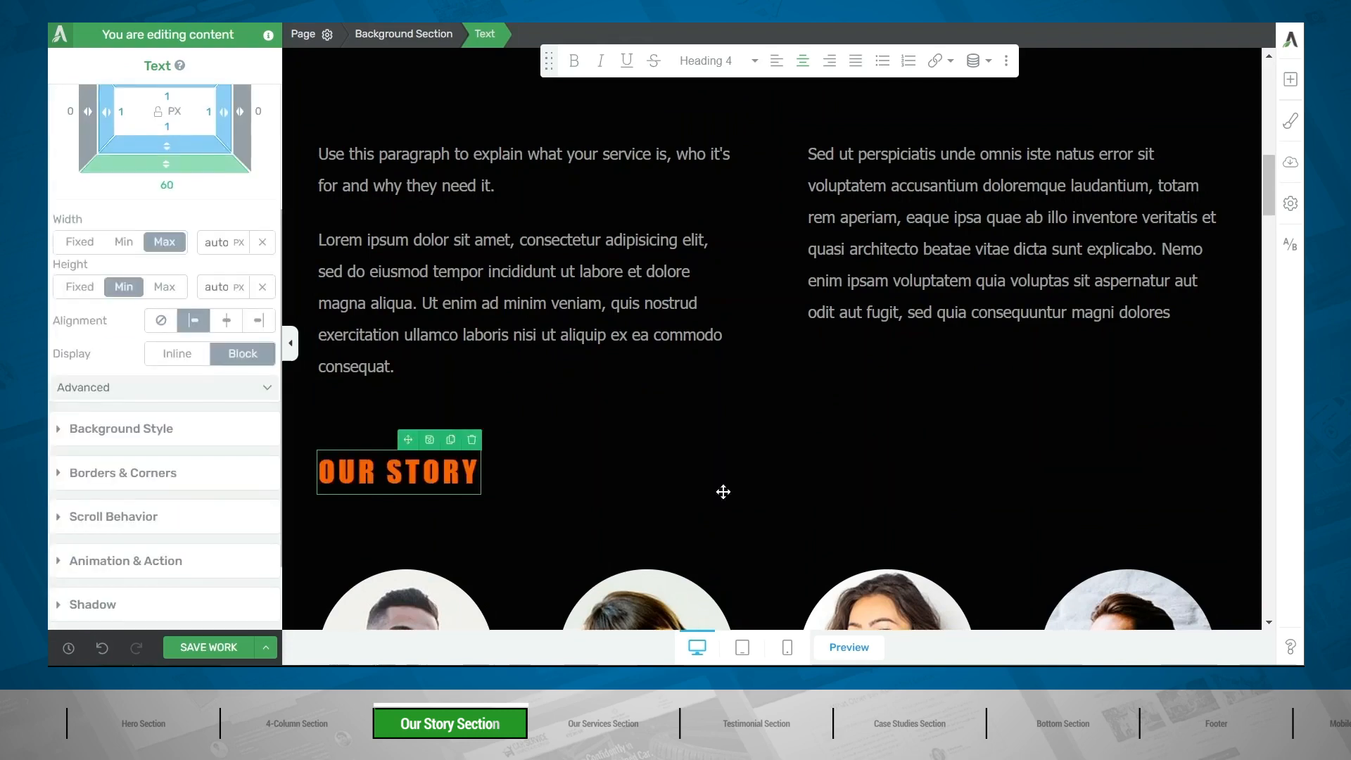
Replace the CEO's photo with the media library portrait of the young man in a dark top against a blue sky
{"action": "scroll", "coordinate": [721, 491], "scroll_direction": "down", "scroll_amount": 5}
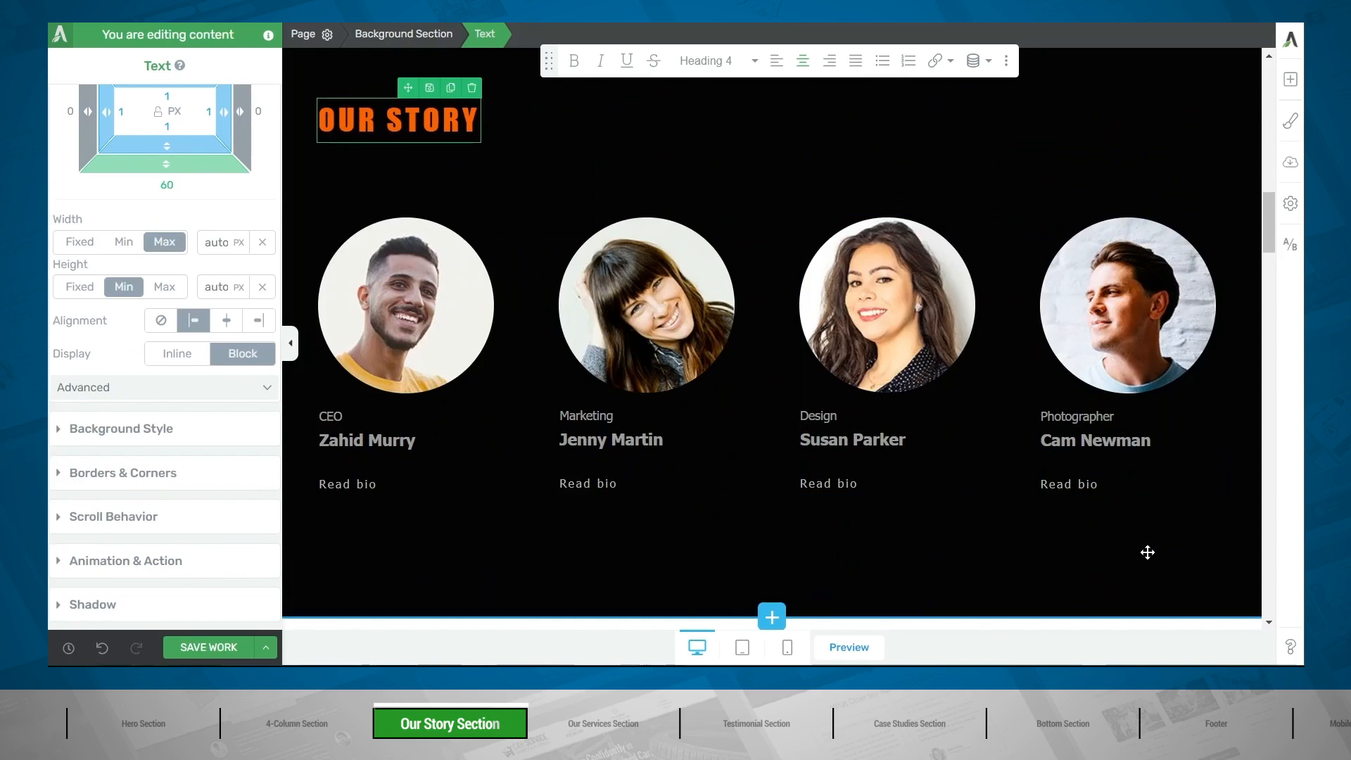
{"action": "left_click", "coordinate": [424, 344]}
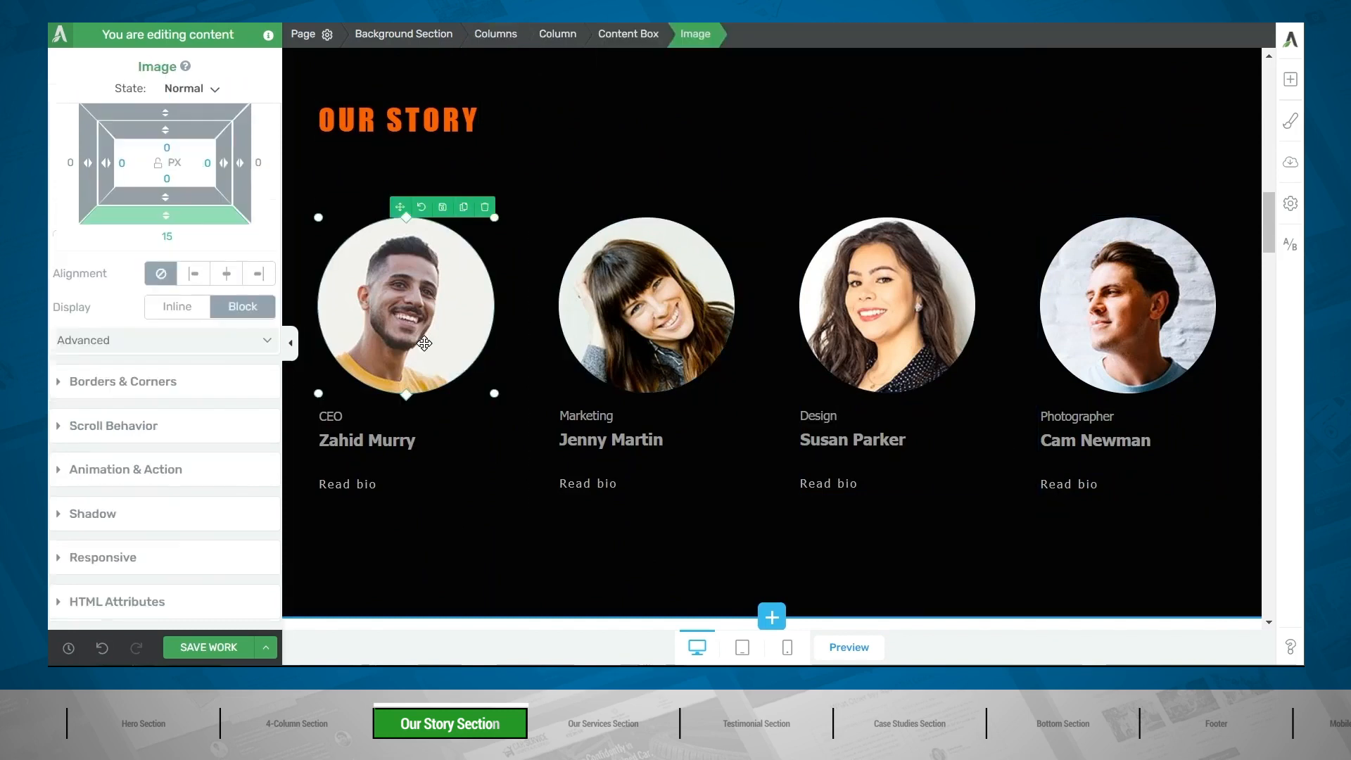
{"action": "scroll", "coordinate": [172, 197], "scroll_direction": "up", "scroll_amount": 3}
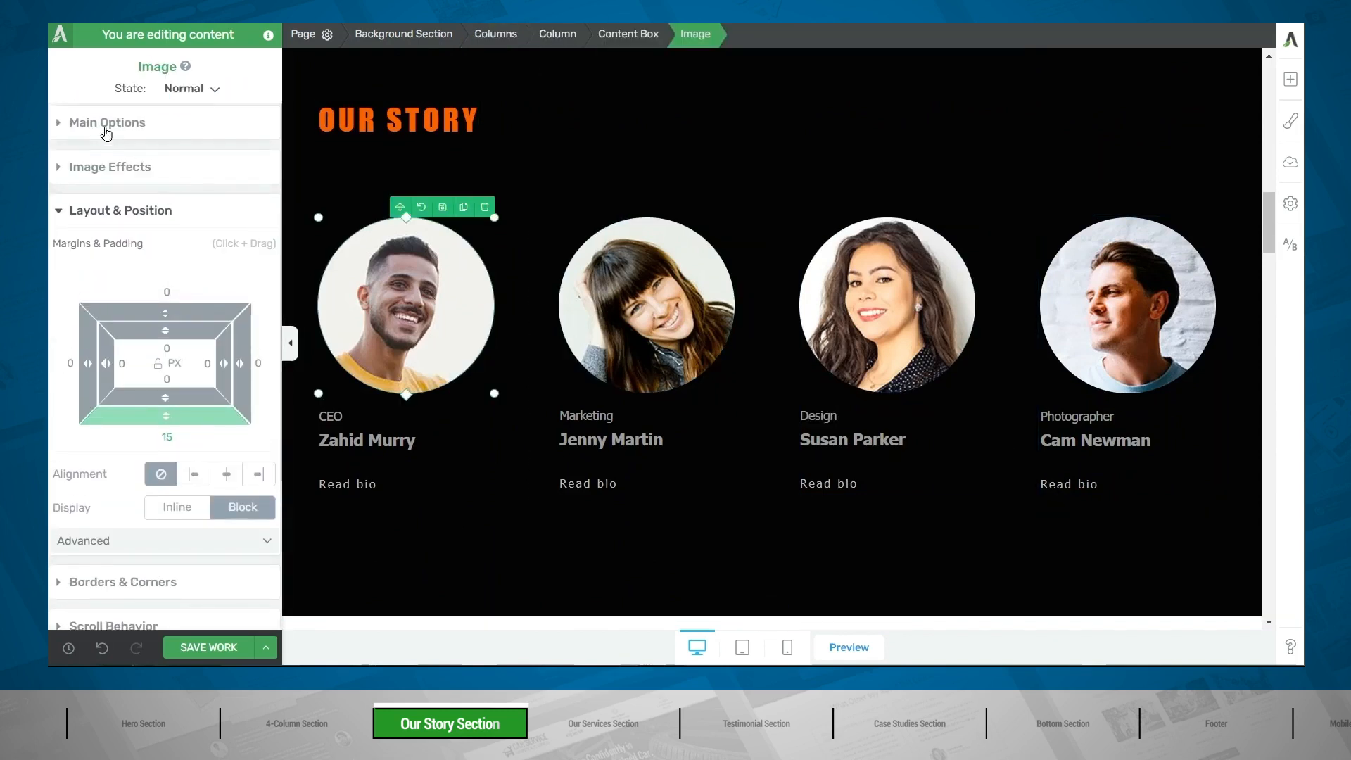
{"action": "left_click", "coordinate": [107, 125]}
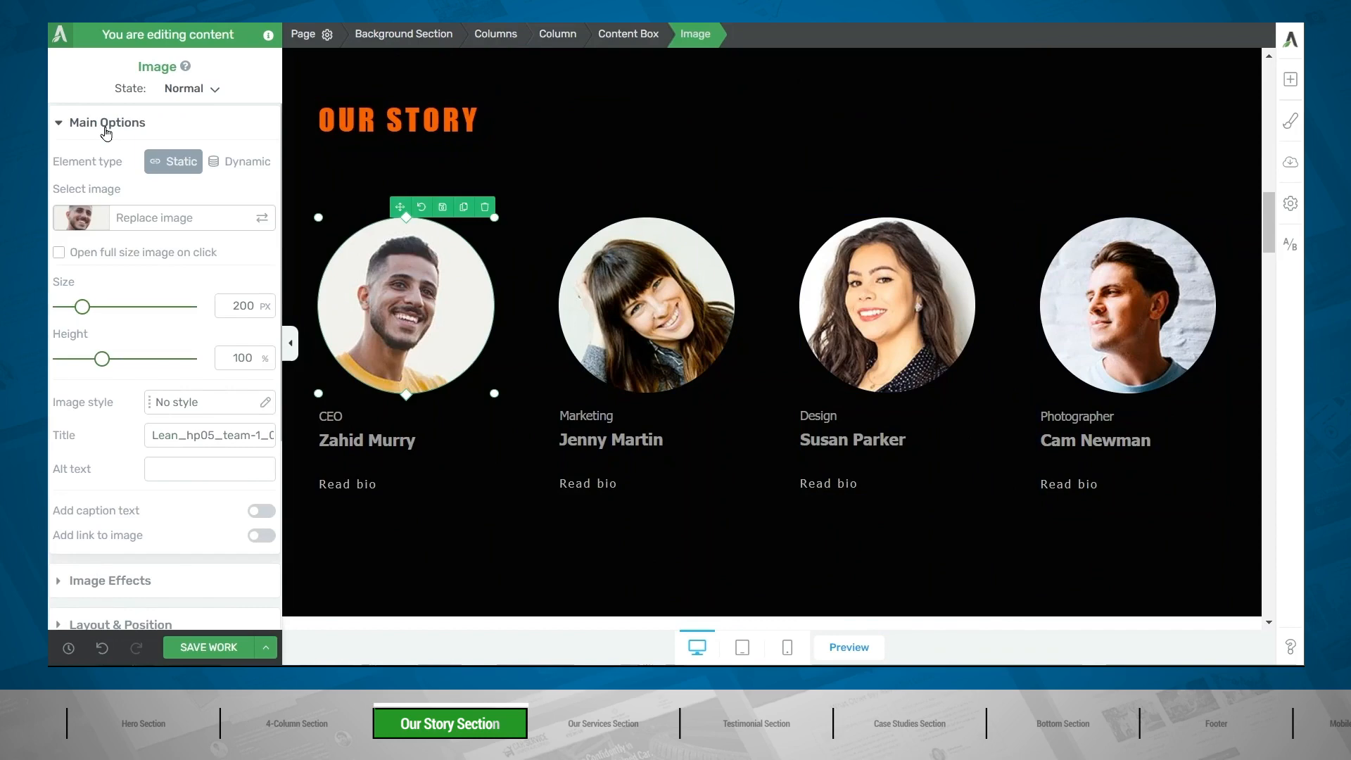
{"action": "left_click", "coordinate": [144, 221]}
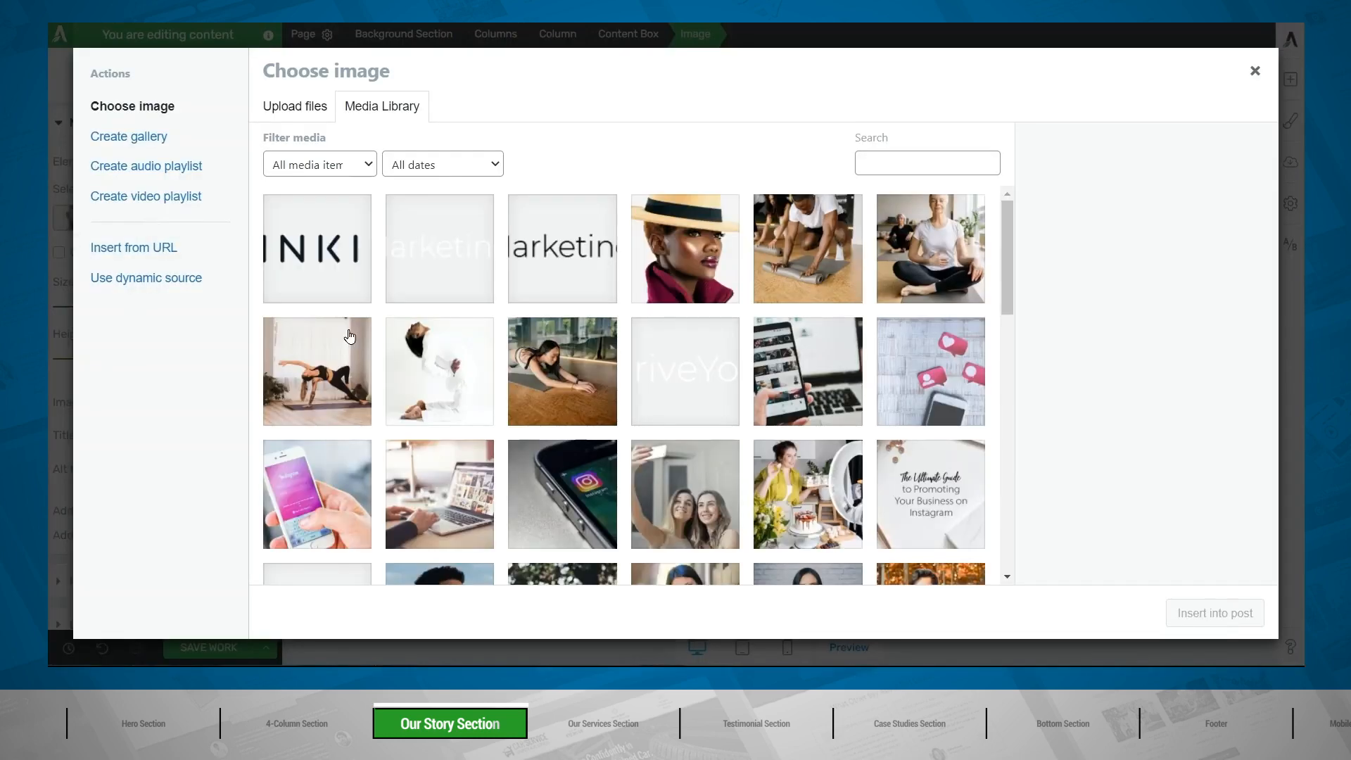
{"action": "scroll", "coordinate": [350, 336], "scroll_direction": "down", "scroll_amount": 5}
{"action": "left_click", "coordinate": [426, 279]}
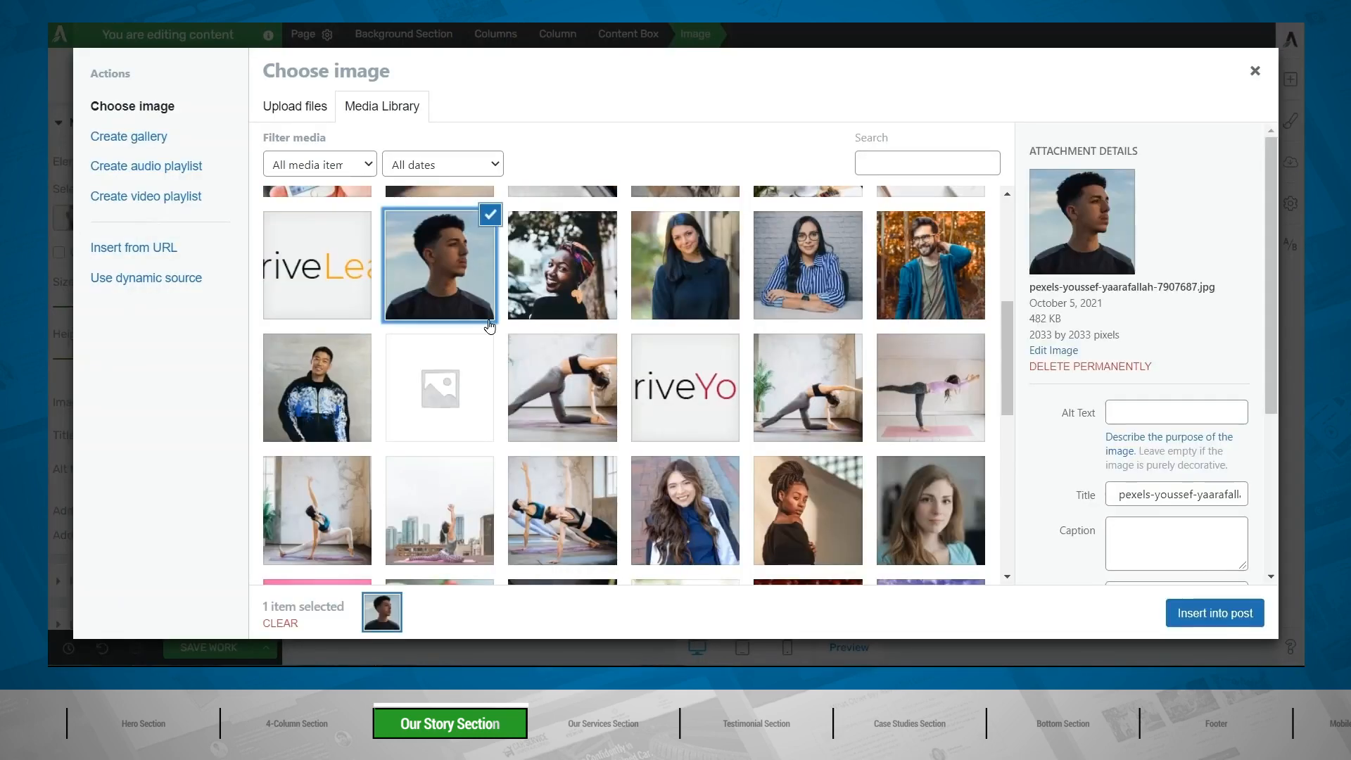
{"action": "left_click", "coordinate": [1210, 614]}
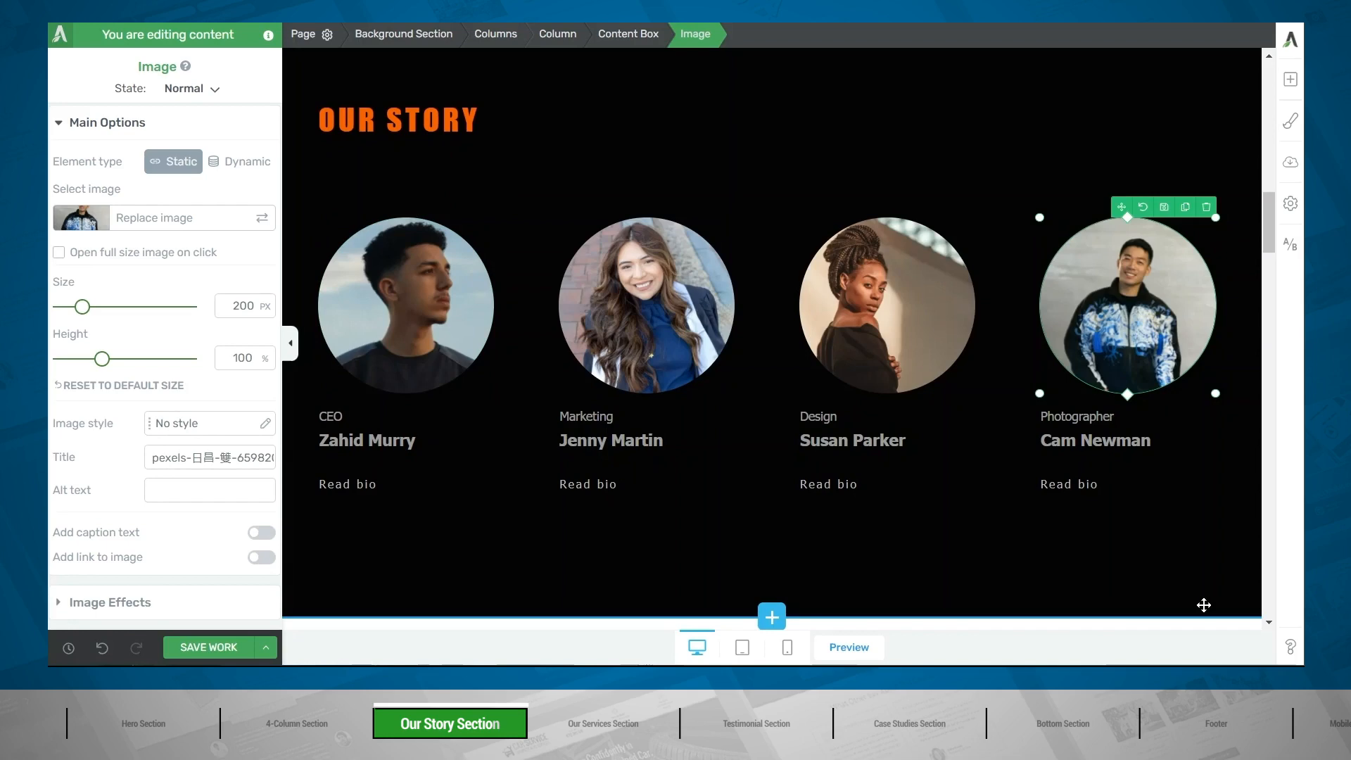
{"action": "left_click", "coordinate": [1205, 605]}
{"action": "scroll", "coordinate": [1183, 549], "scroll_direction": "up", "scroll_amount": 5}
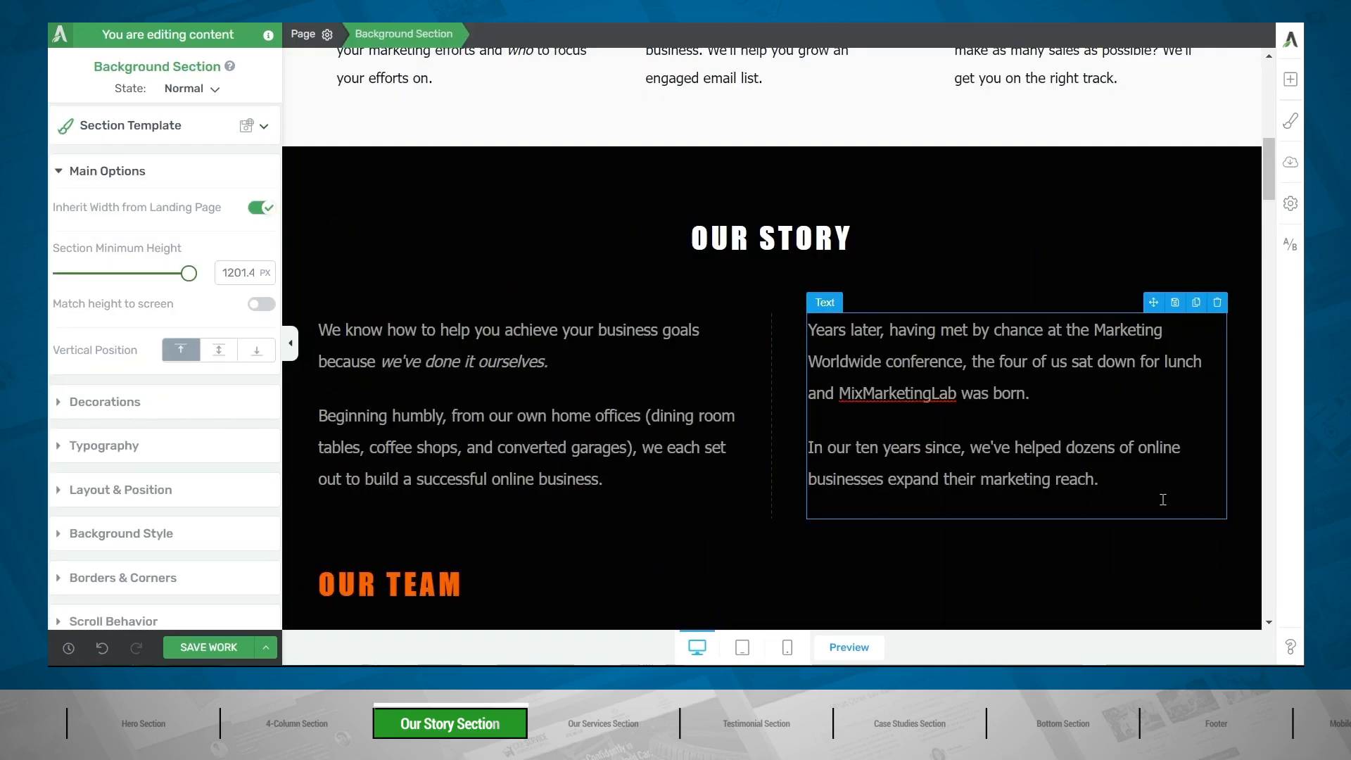
Add a pattern layer to the background of the "Why choose us?" block, using the first diagonal stripe pattern
{"action": "scroll", "coordinate": [1164, 500], "scroll_direction": "down", "scroll_amount": 3}
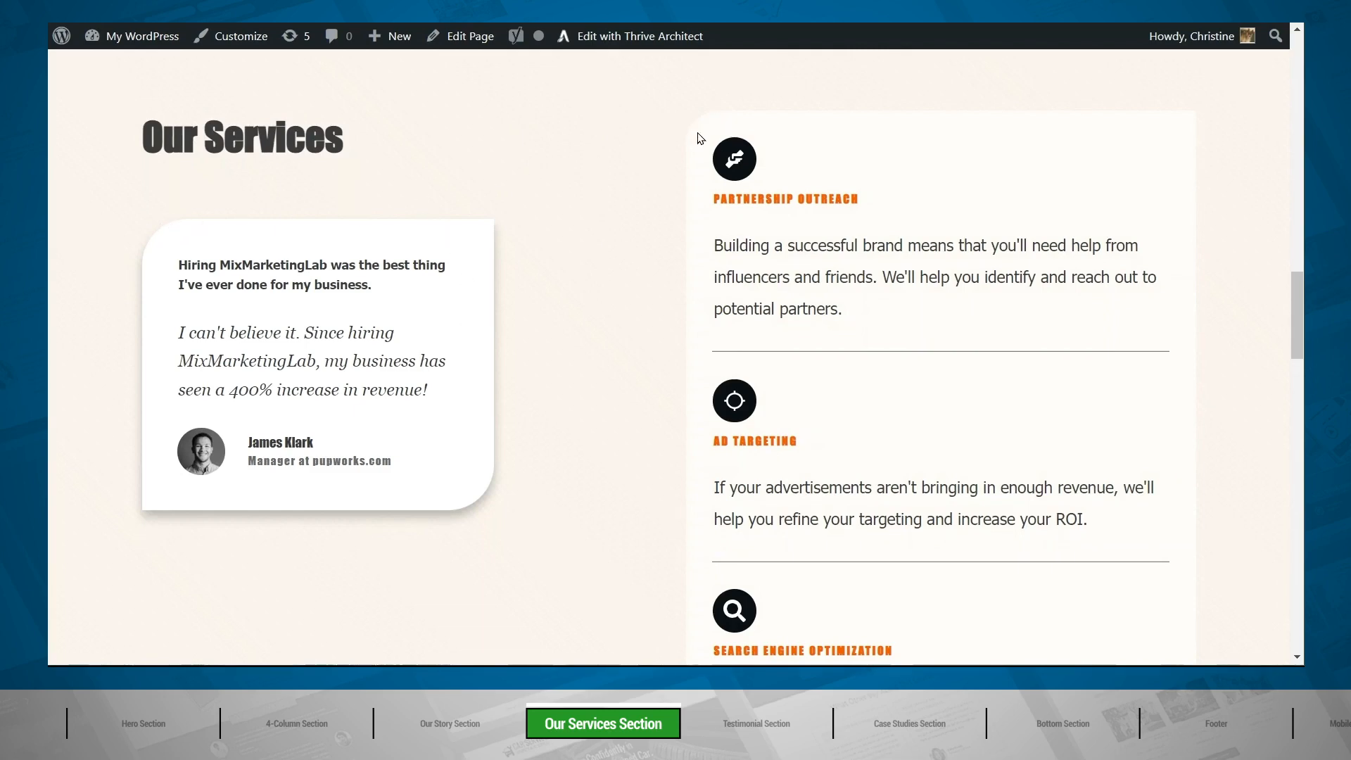
{"action": "scroll", "coordinate": [664, 426], "scroll_direction": "down", "scroll_amount": 7}
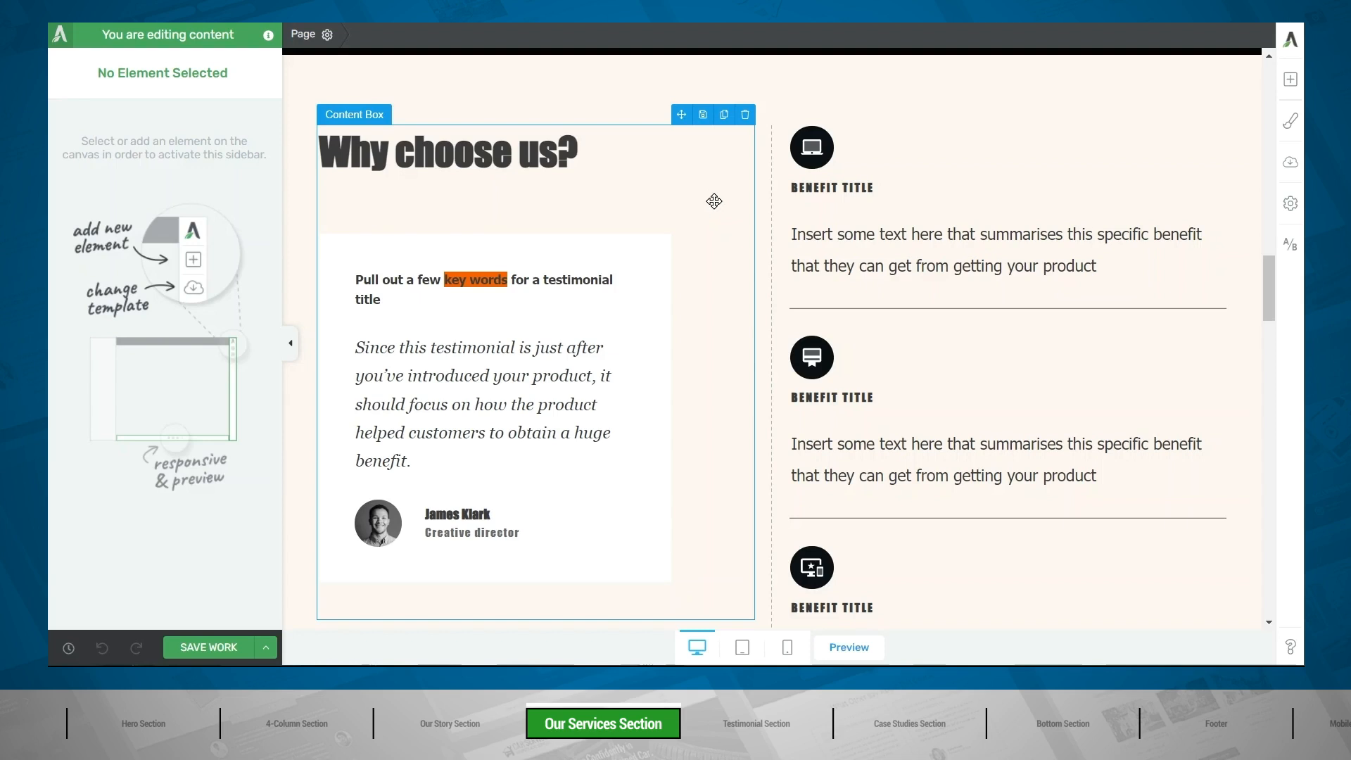
{"action": "left_click", "coordinate": [624, 92]}
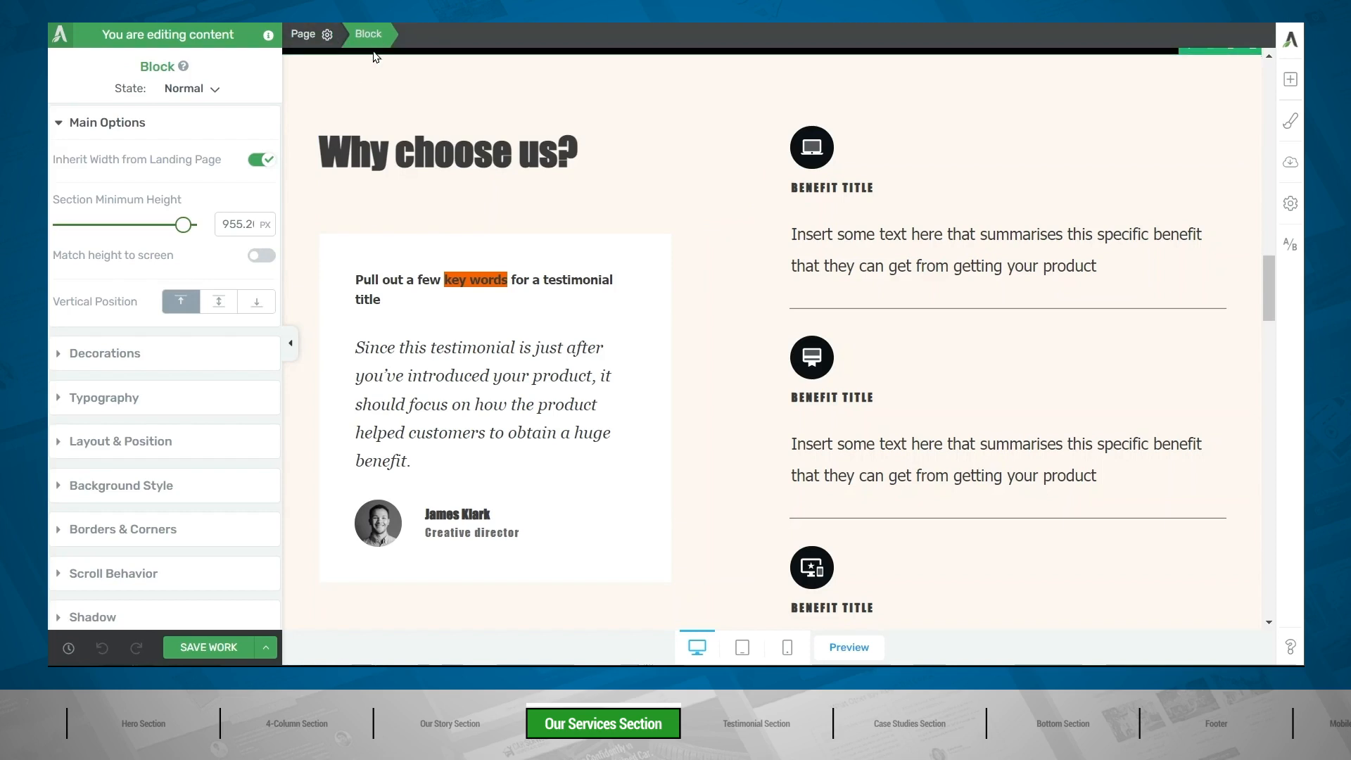
{"action": "left_click", "coordinate": [119, 486]}
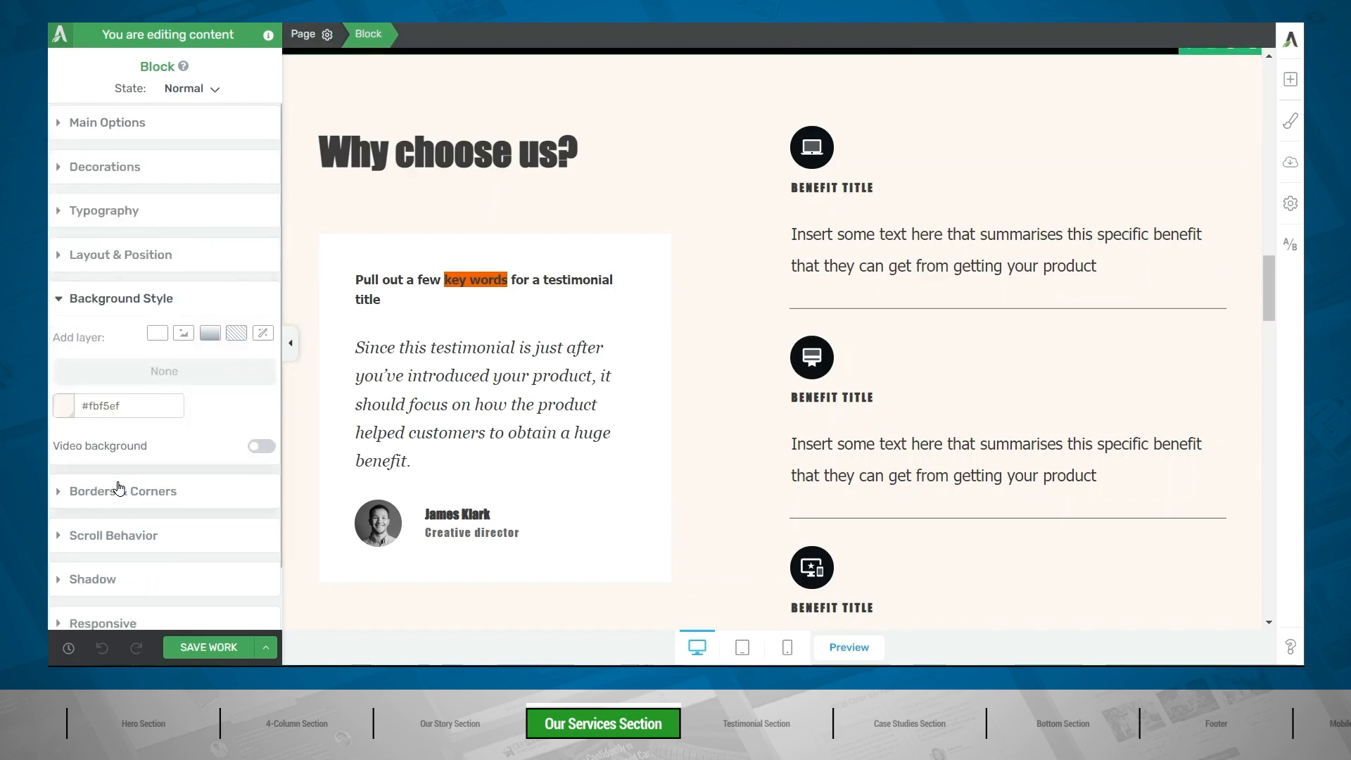
{"action": "left_click", "coordinate": [237, 337]}
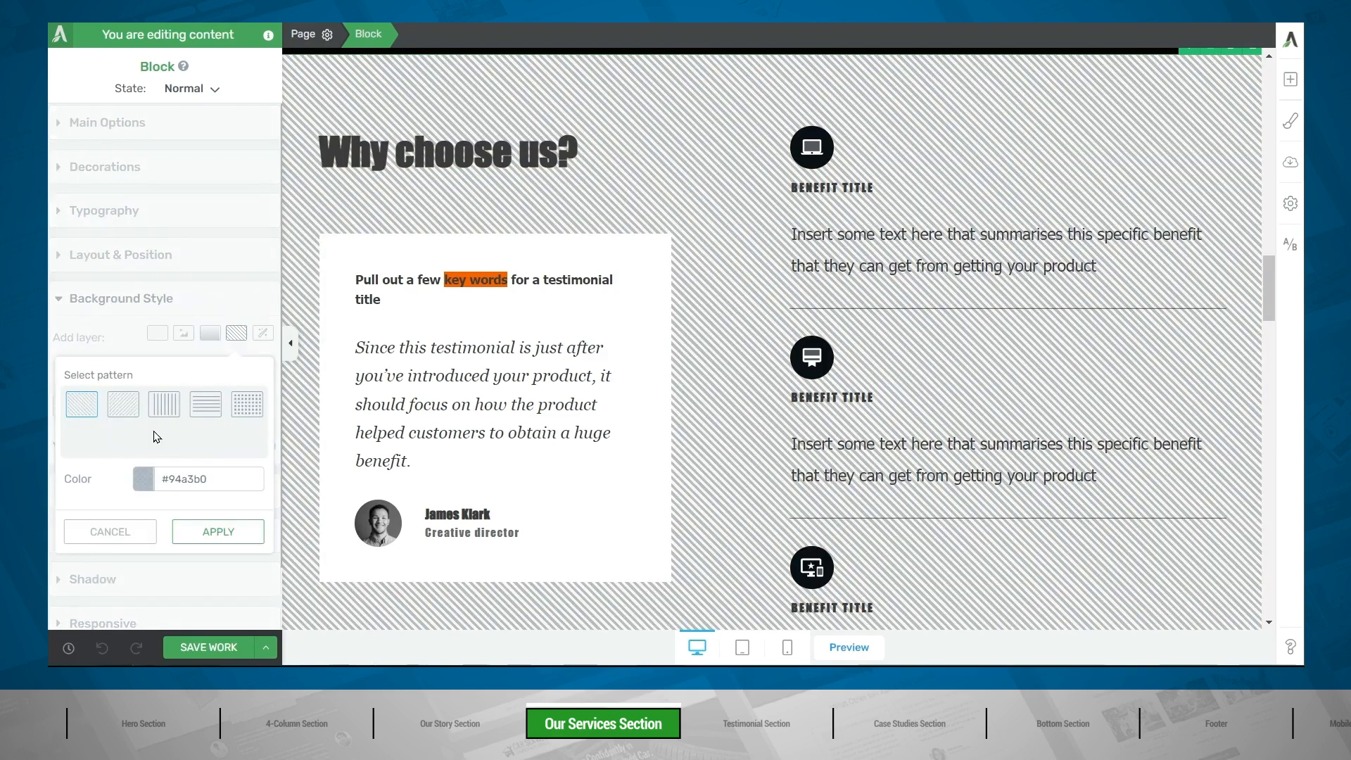
{"action": "left_click", "coordinate": [123, 408]}
{"action": "left_click", "coordinate": [156, 409]}
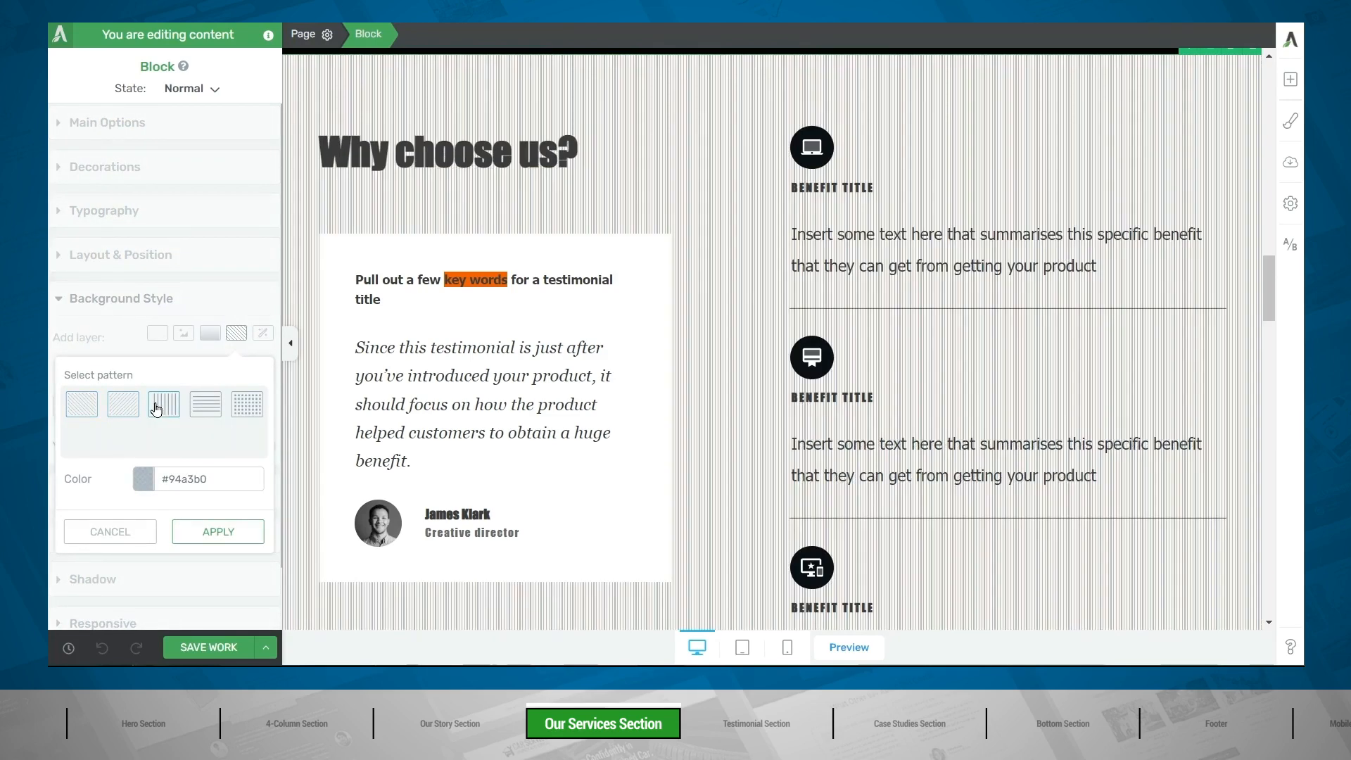
{"action": "left_click", "coordinate": [87, 410]}
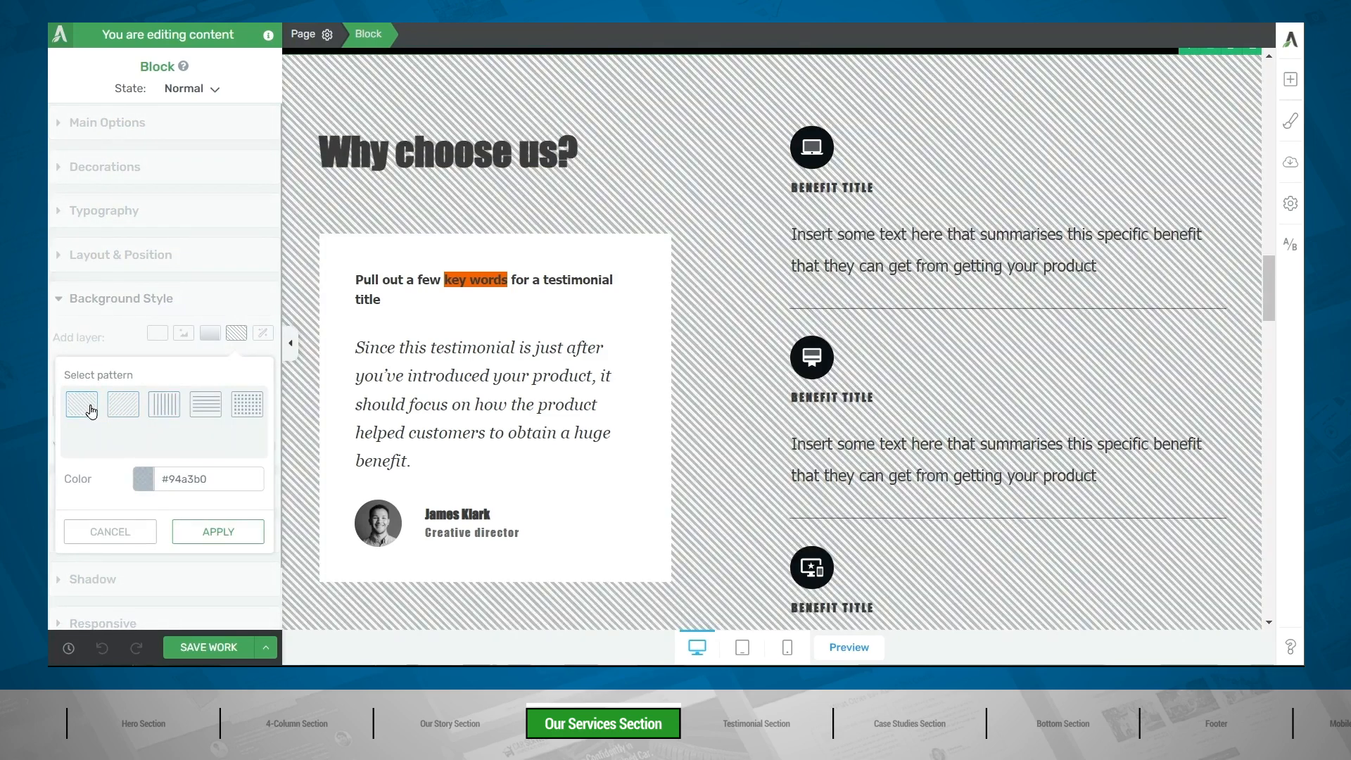
Color the block's stripe pattern light beige #f1ddcb at 40 opacity and apply the layer
{"action": "left_click", "coordinate": [139, 482]}
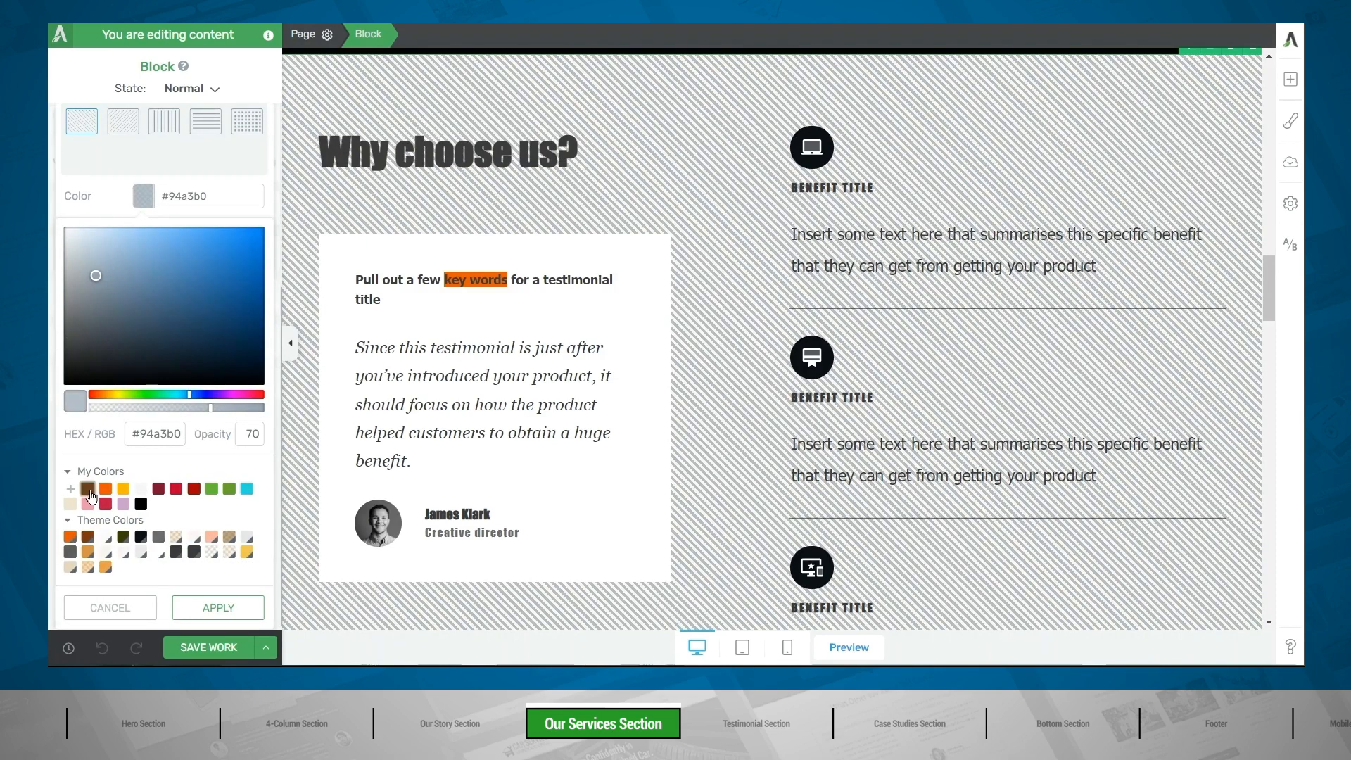
{"action": "left_click", "coordinate": [88, 488]}
{"action": "left_click_drag", "start_coordinate": [228, 414], "coordinate": [176, 413]}
{"action": "left_click_drag", "start_coordinate": [124, 260], "coordinate": [97, 237]}
{"action": "left_click_drag", "start_coordinate": [176, 414], "coordinate": [160, 412]}
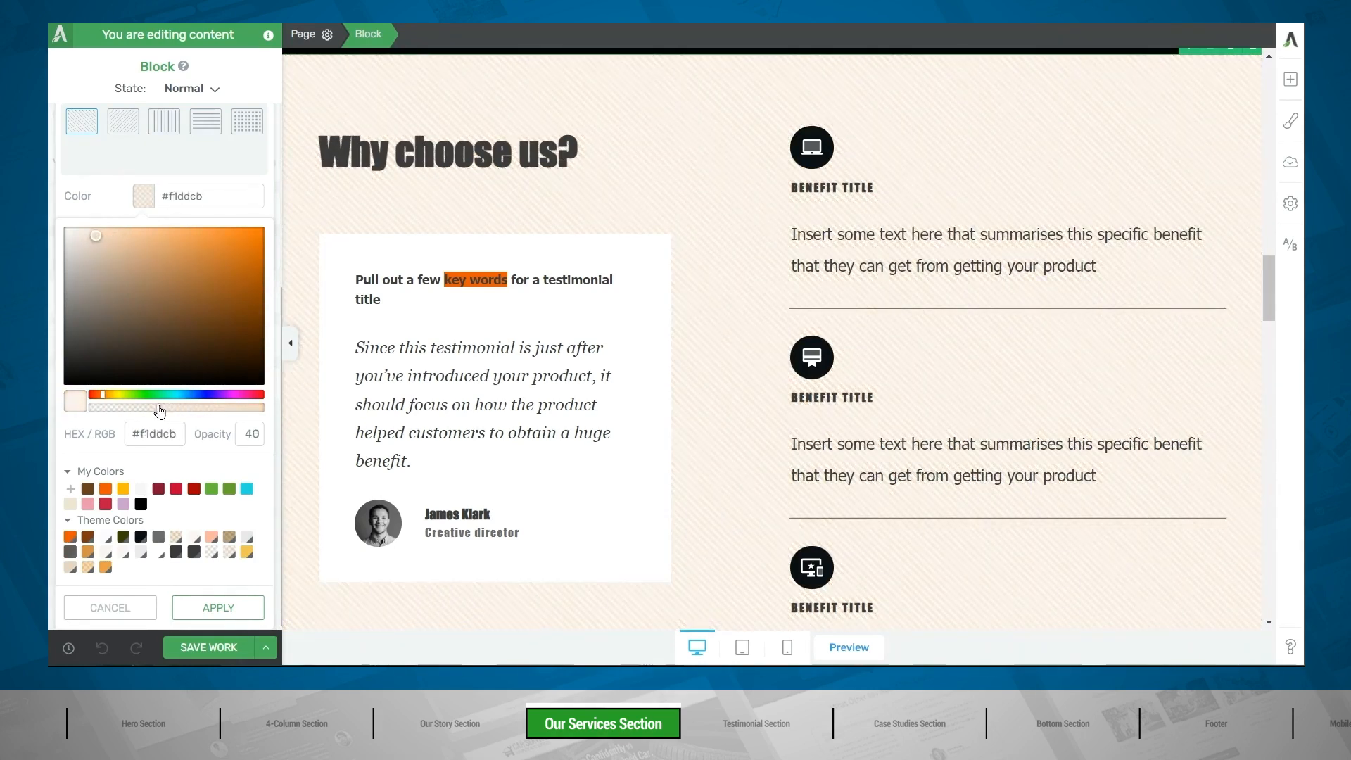
{"action": "left_click", "coordinate": [214, 609]}
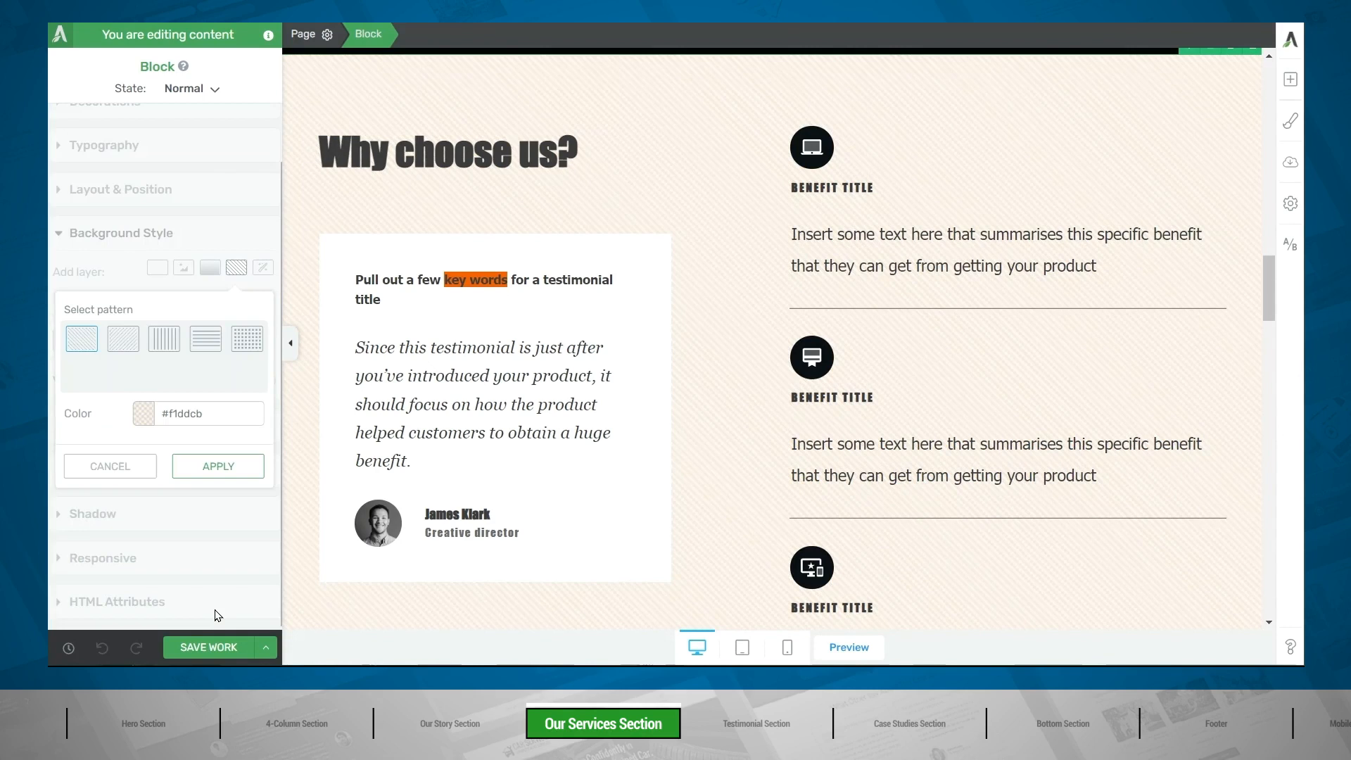
{"action": "left_click", "coordinate": [206, 470]}
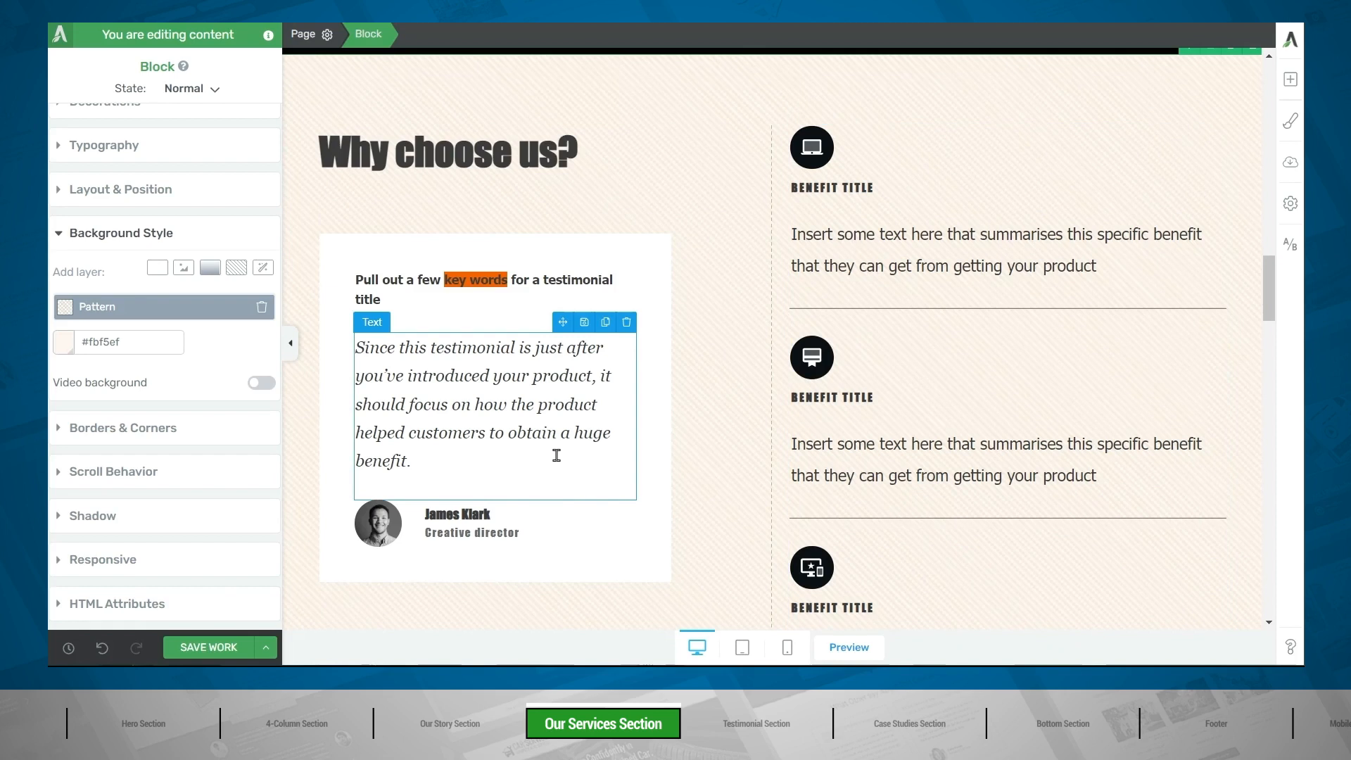
Round the upper-left and lower-right corners of the white testimonial box under "Why choose us?" to 54 px each
{"action": "scroll", "coordinate": [655, 578], "scroll_direction": "down", "scroll_amount": 1}
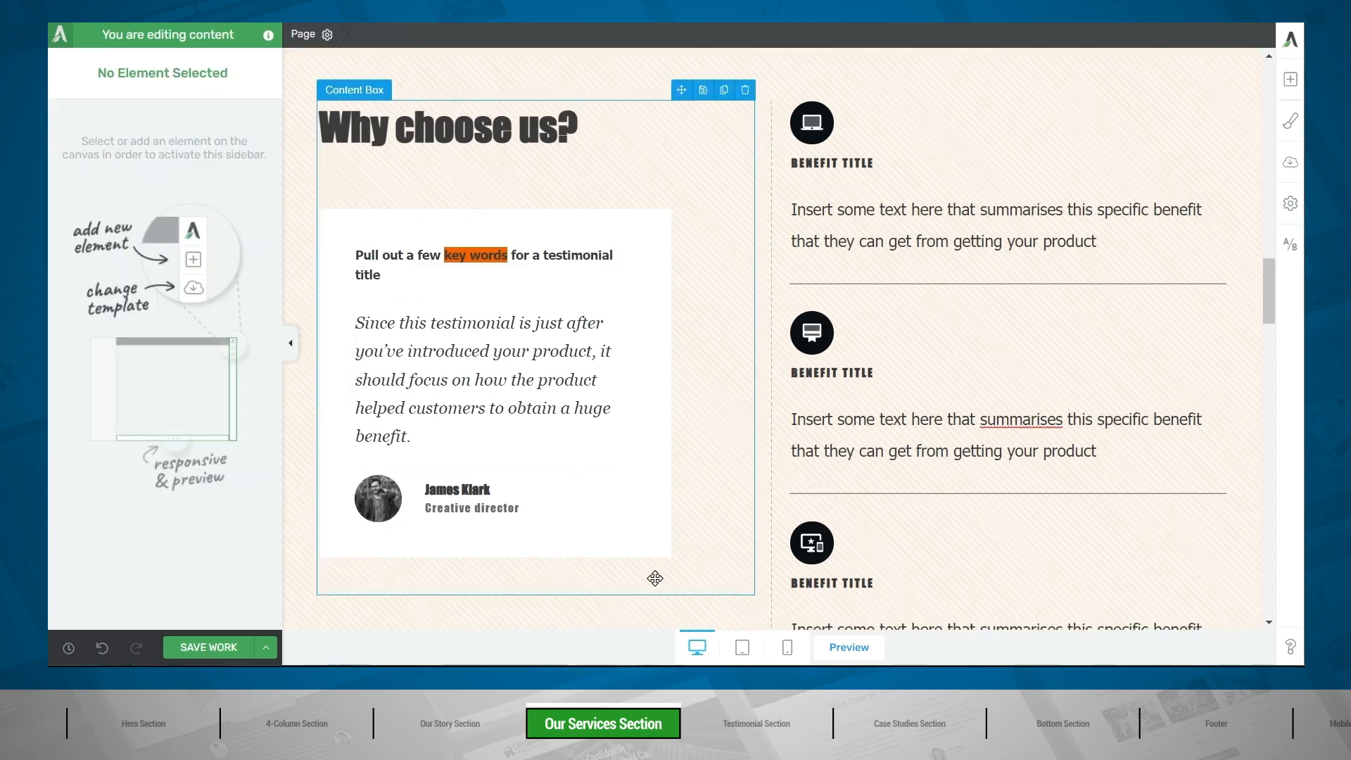
{"action": "left_click", "coordinate": [626, 531]}
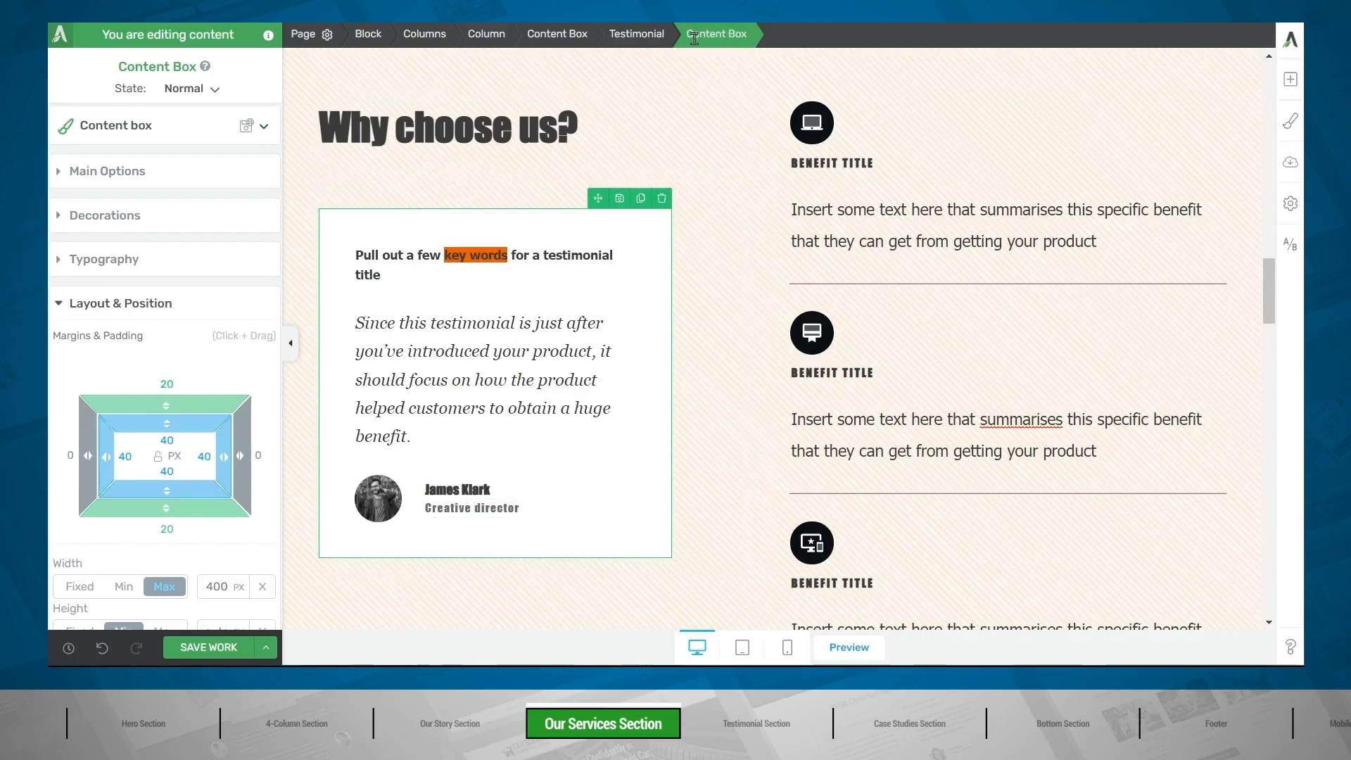
{"action": "scroll", "coordinate": [169, 366], "scroll_direction": "down", "scroll_amount": 6}
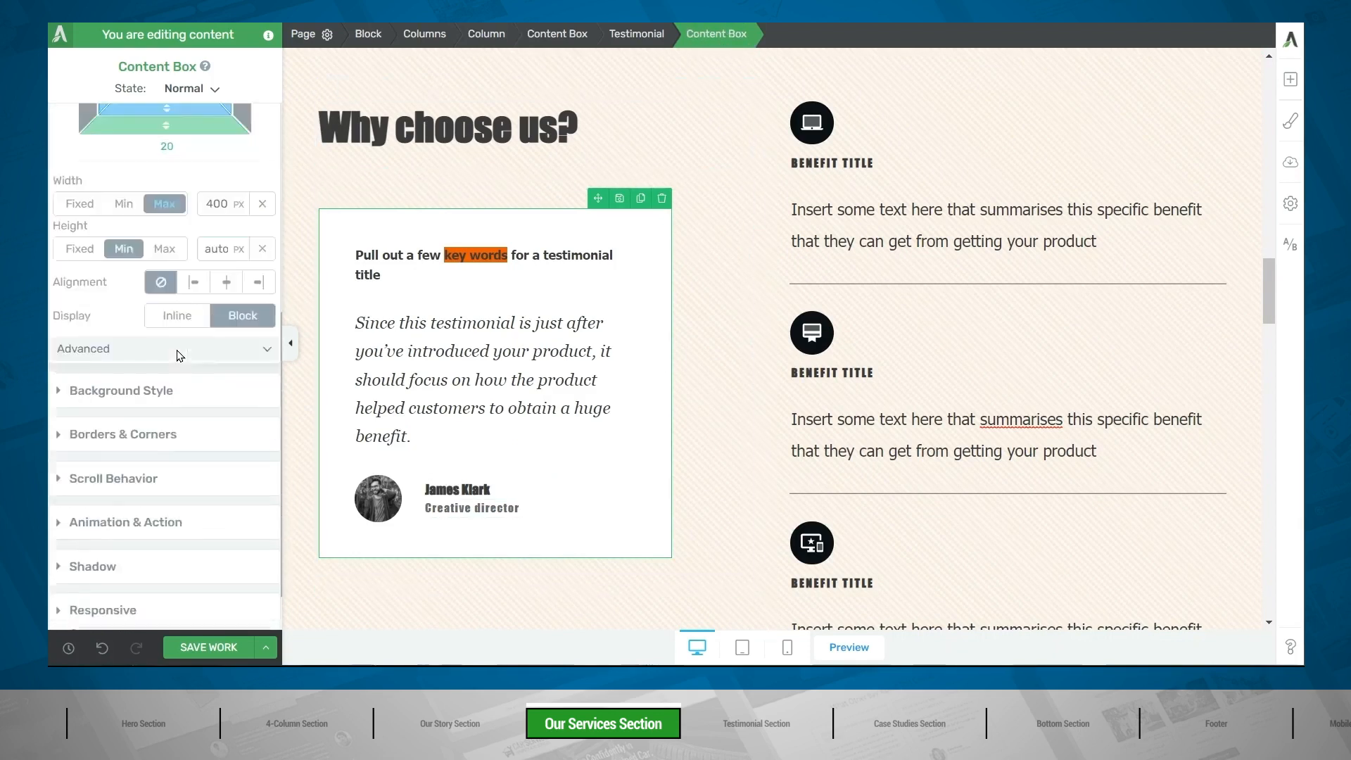
{"action": "left_click", "coordinate": [160, 388]}
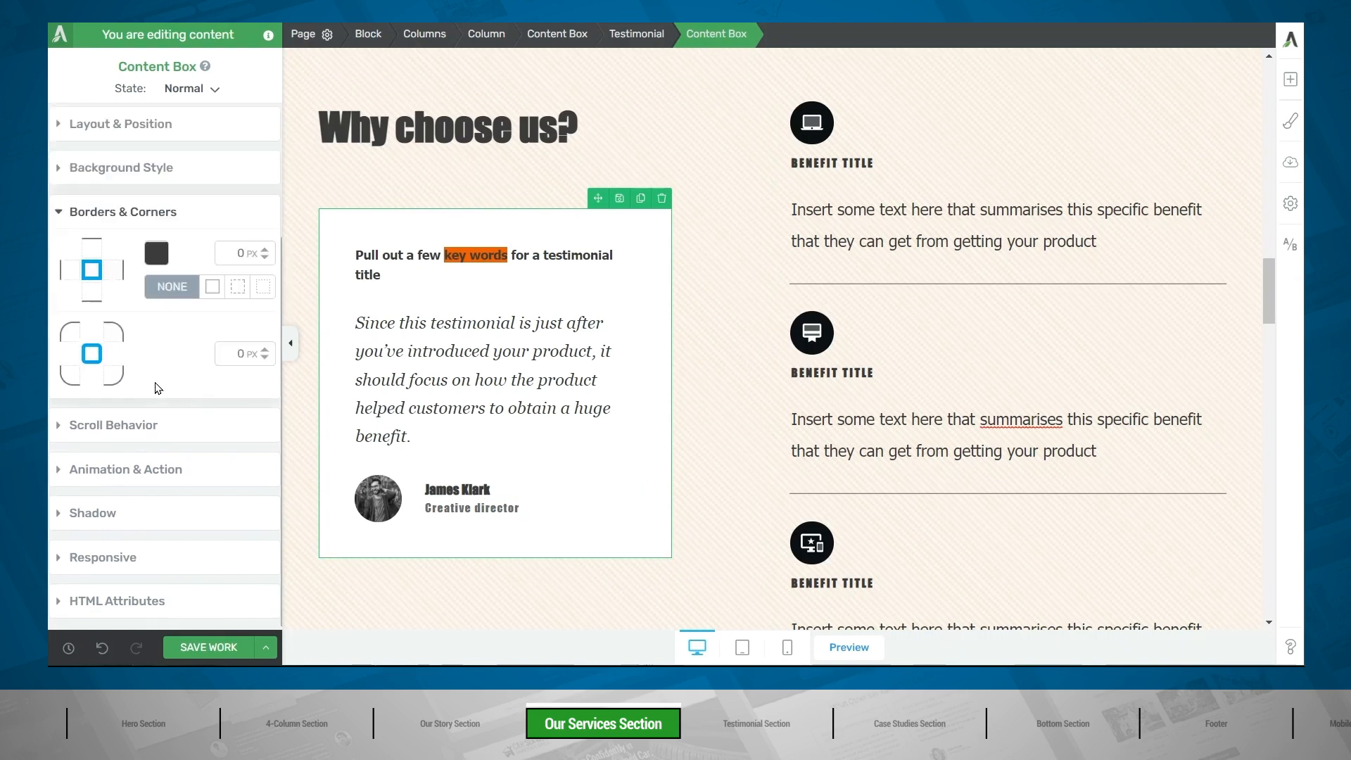
{"action": "left_click", "coordinate": [73, 336]}
{"action": "left_click", "coordinate": [217, 354]}
{"action": "type", "text": "54"}
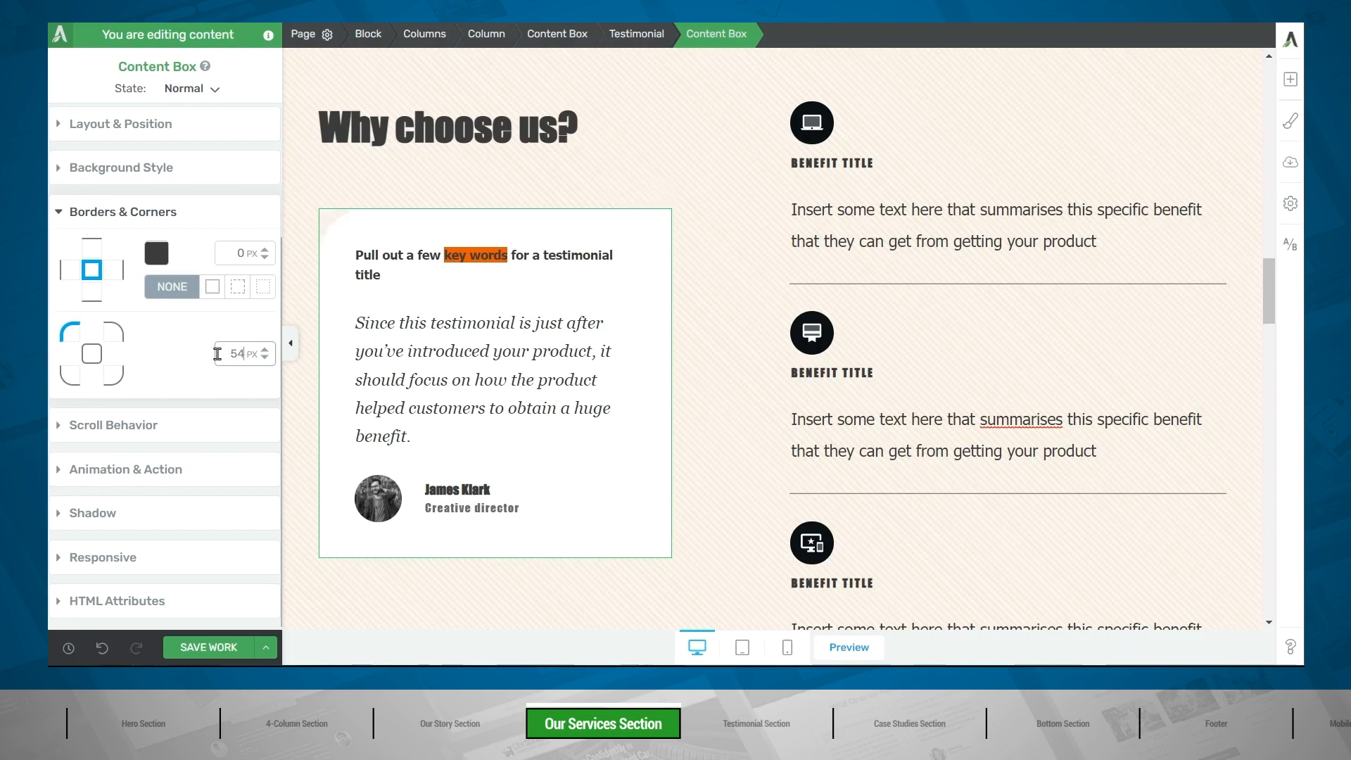
{"action": "left_click", "coordinate": [114, 375]}
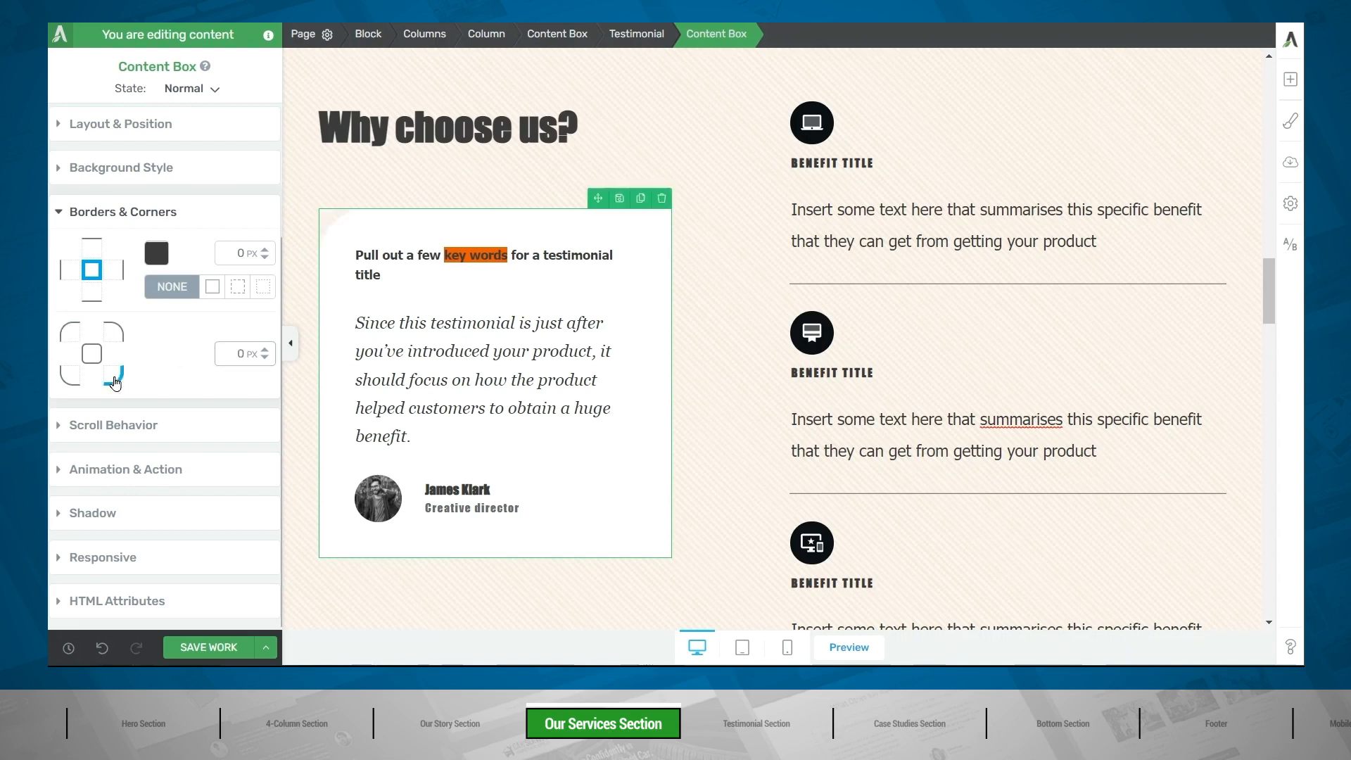
{"action": "left_click", "coordinate": [231, 354]}
{"action": "type", "text": "54"}
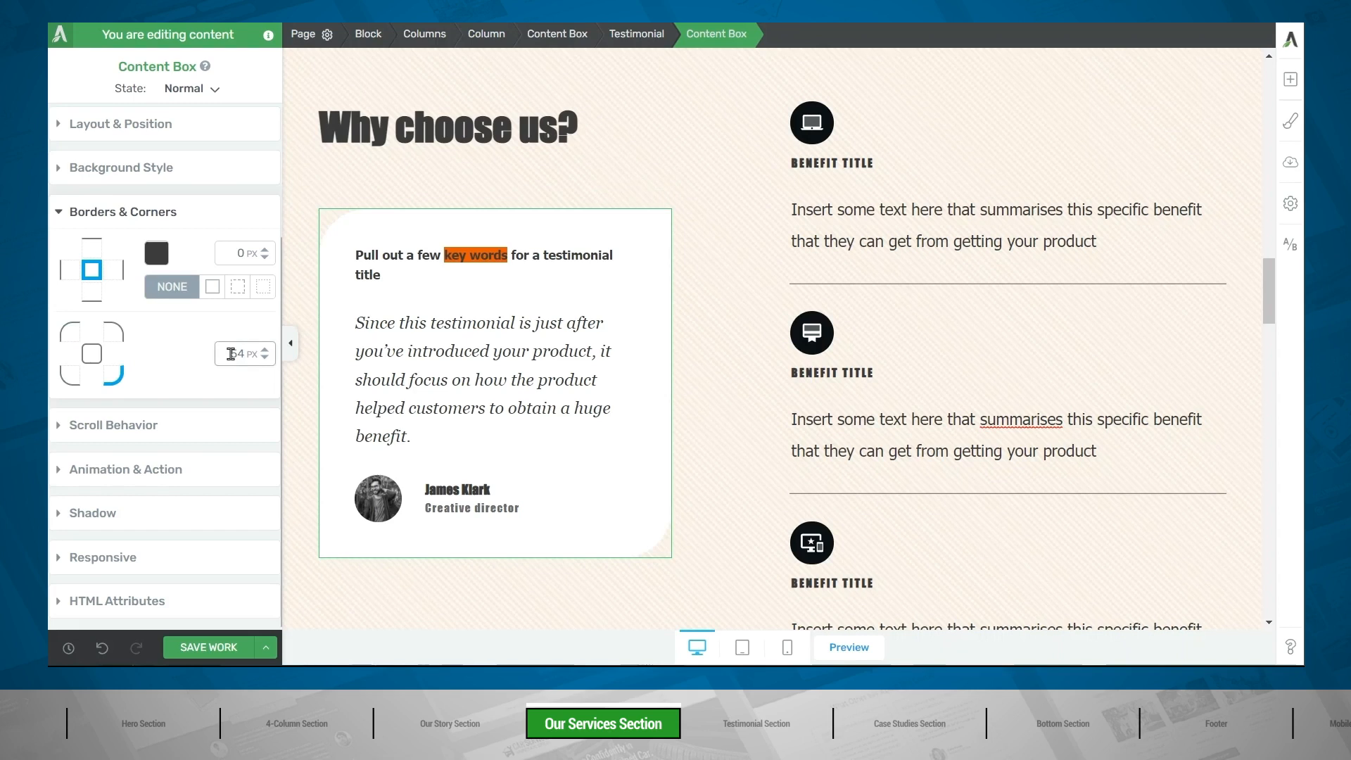
Add a drop shadow with the default settings to the white testimonial box and apply it
{"action": "left_click", "coordinate": [125, 516]}
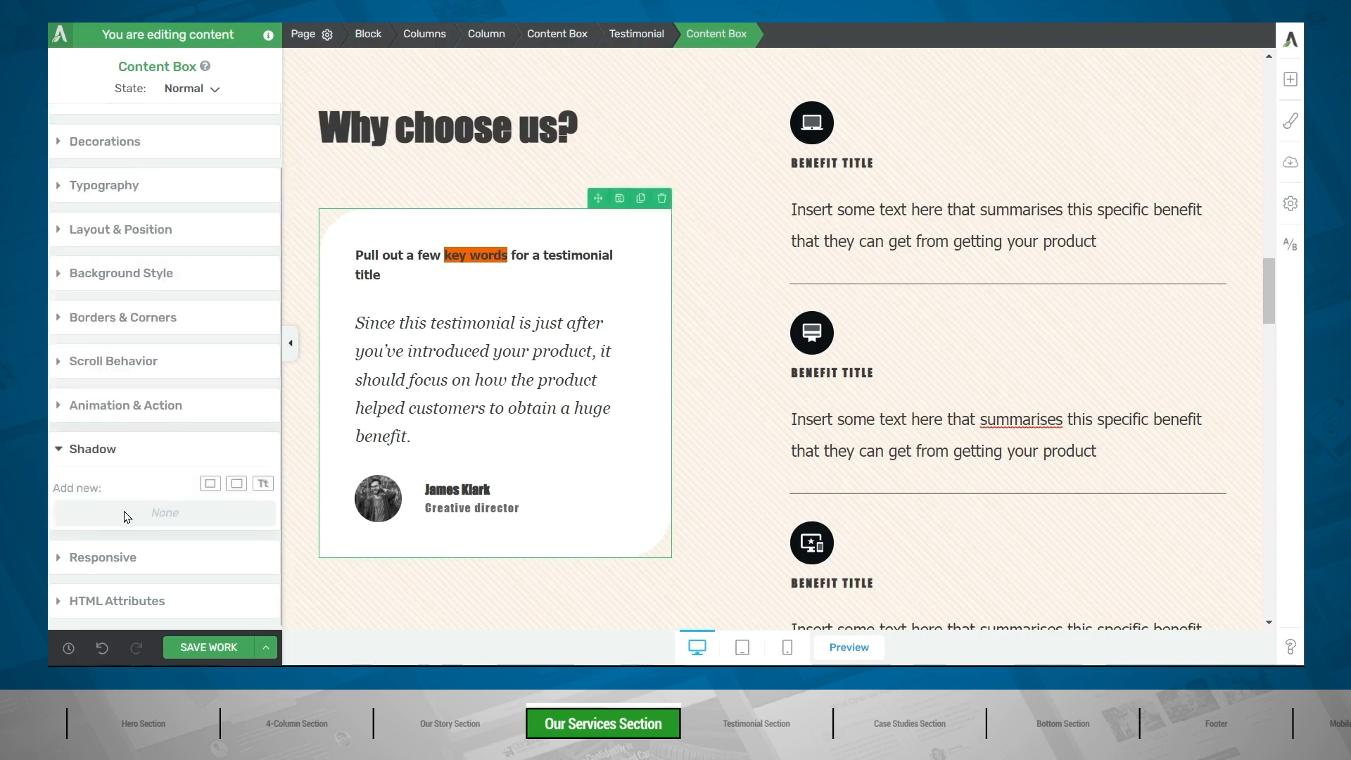
{"action": "left_click", "coordinate": [237, 485]}
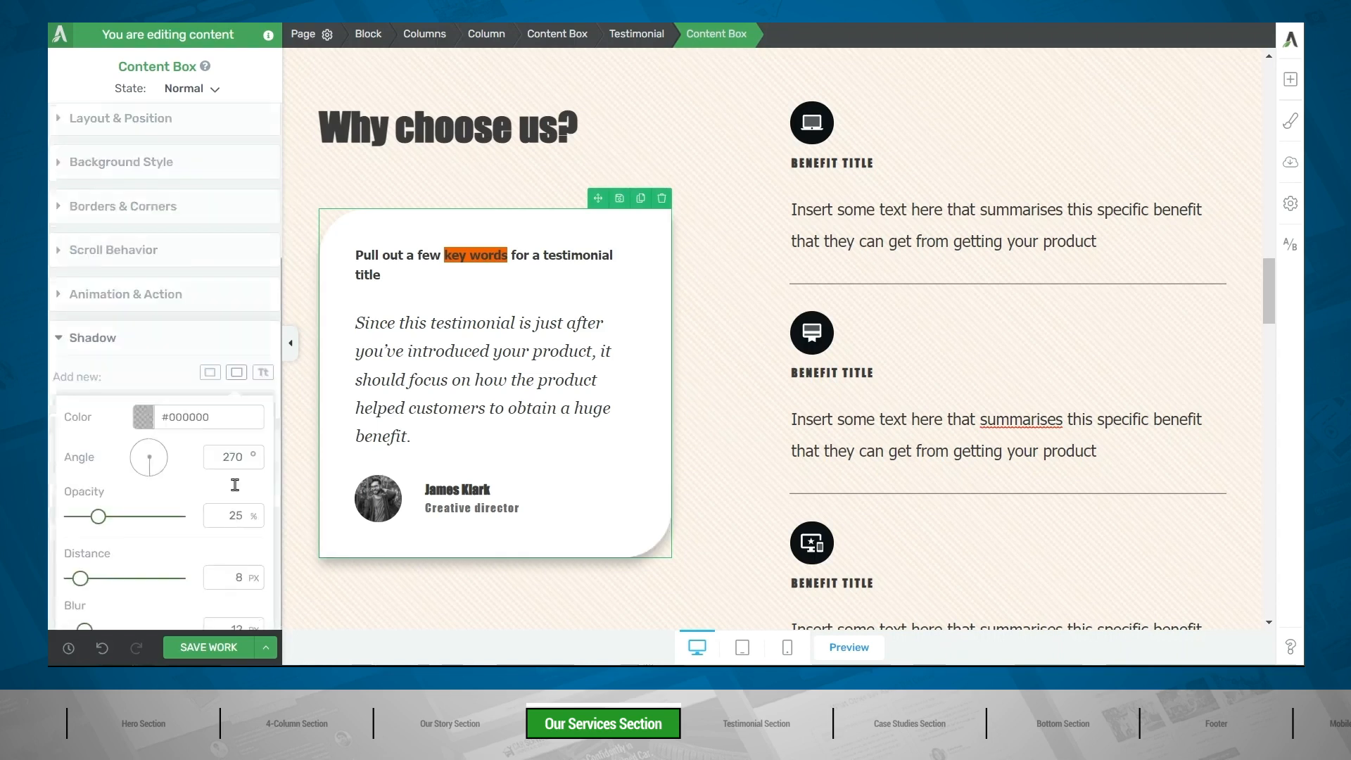
{"action": "left_click", "coordinate": [216, 609]}
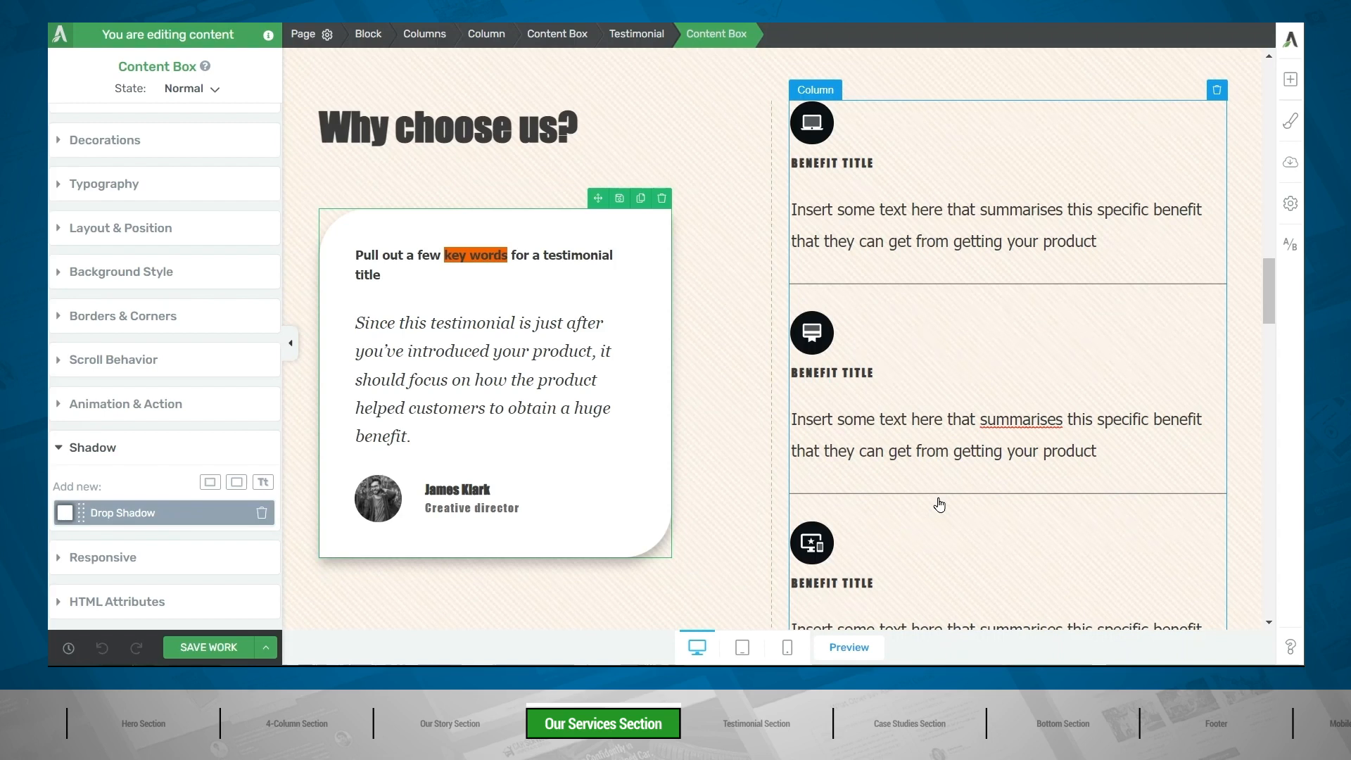
Give the column holding the benefit boxes a fully opaque solid white #ffffff background layer
{"action": "left_click", "coordinate": [943, 478]}
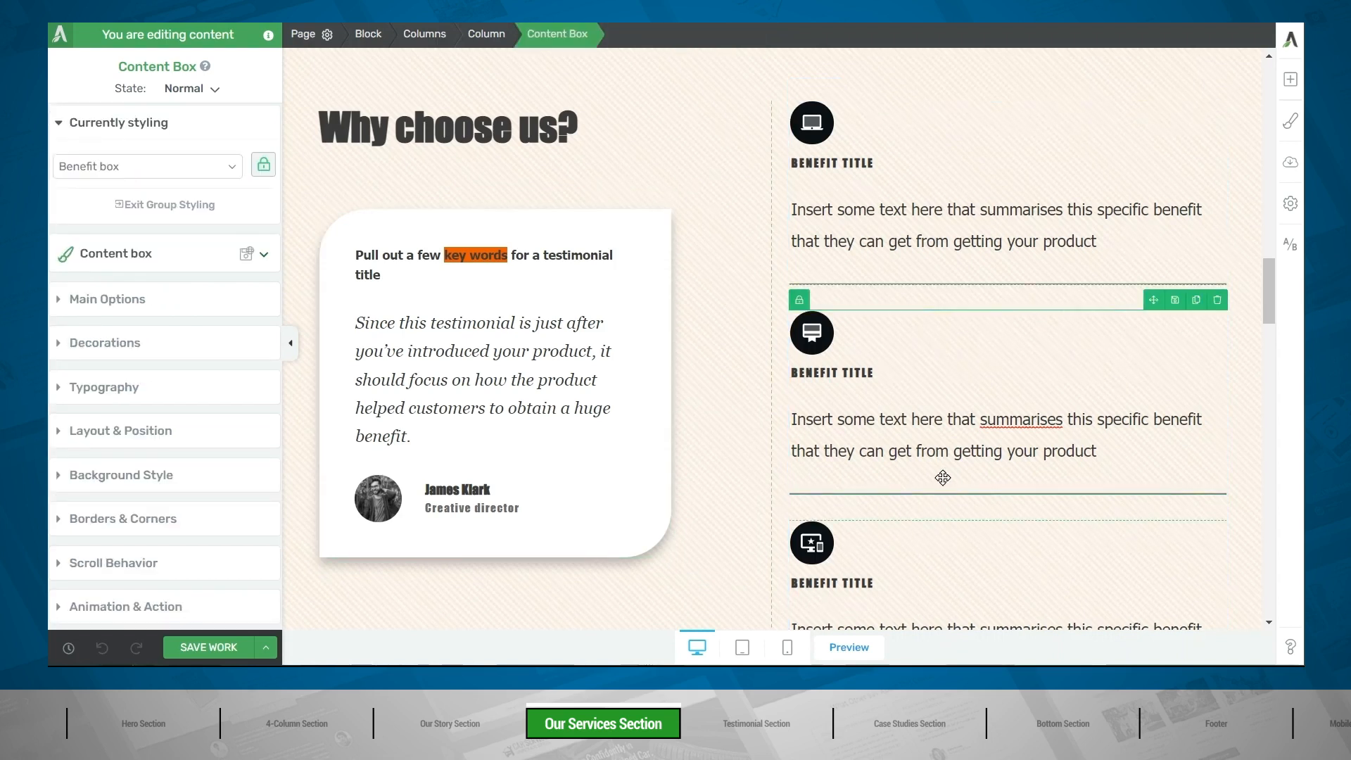
{"action": "left_click", "coordinate": [490, 35]}
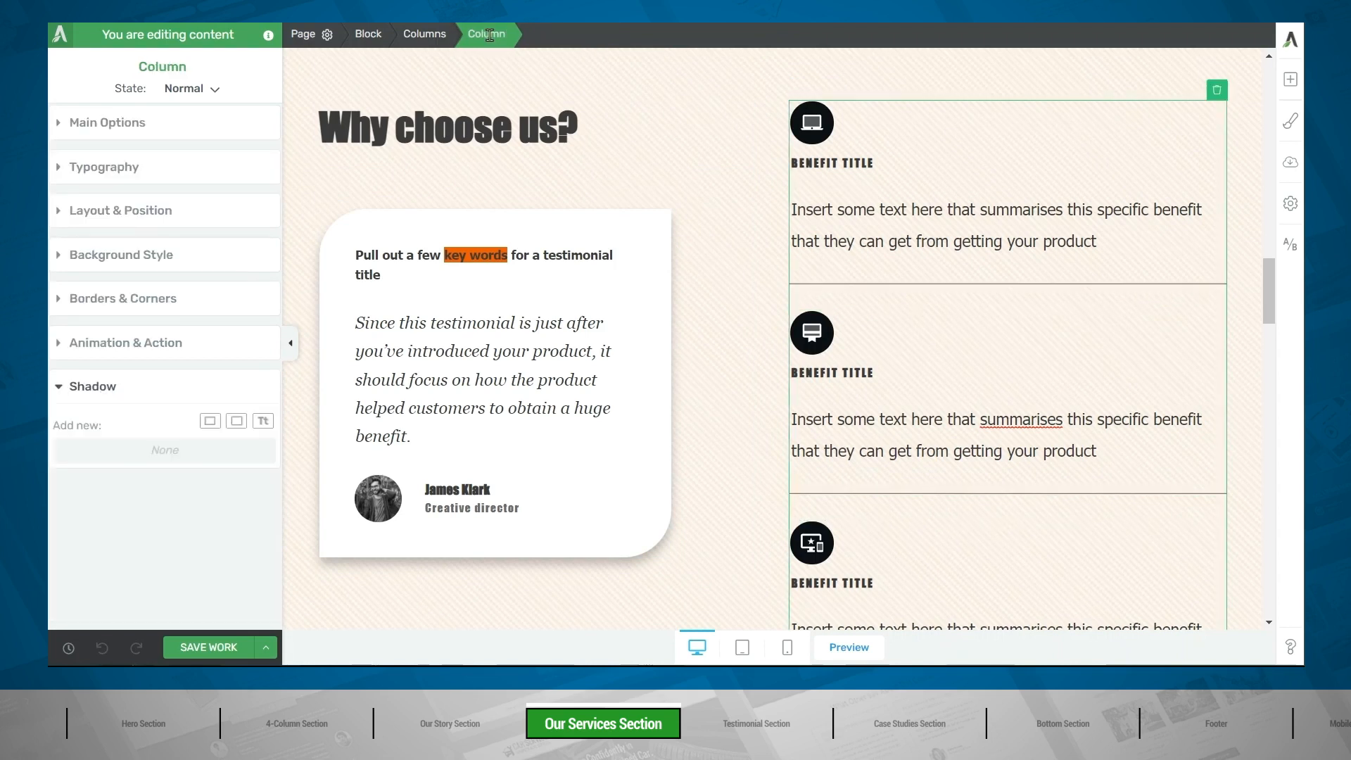
{"action": "left_click", "coordinate": [169, 257]}
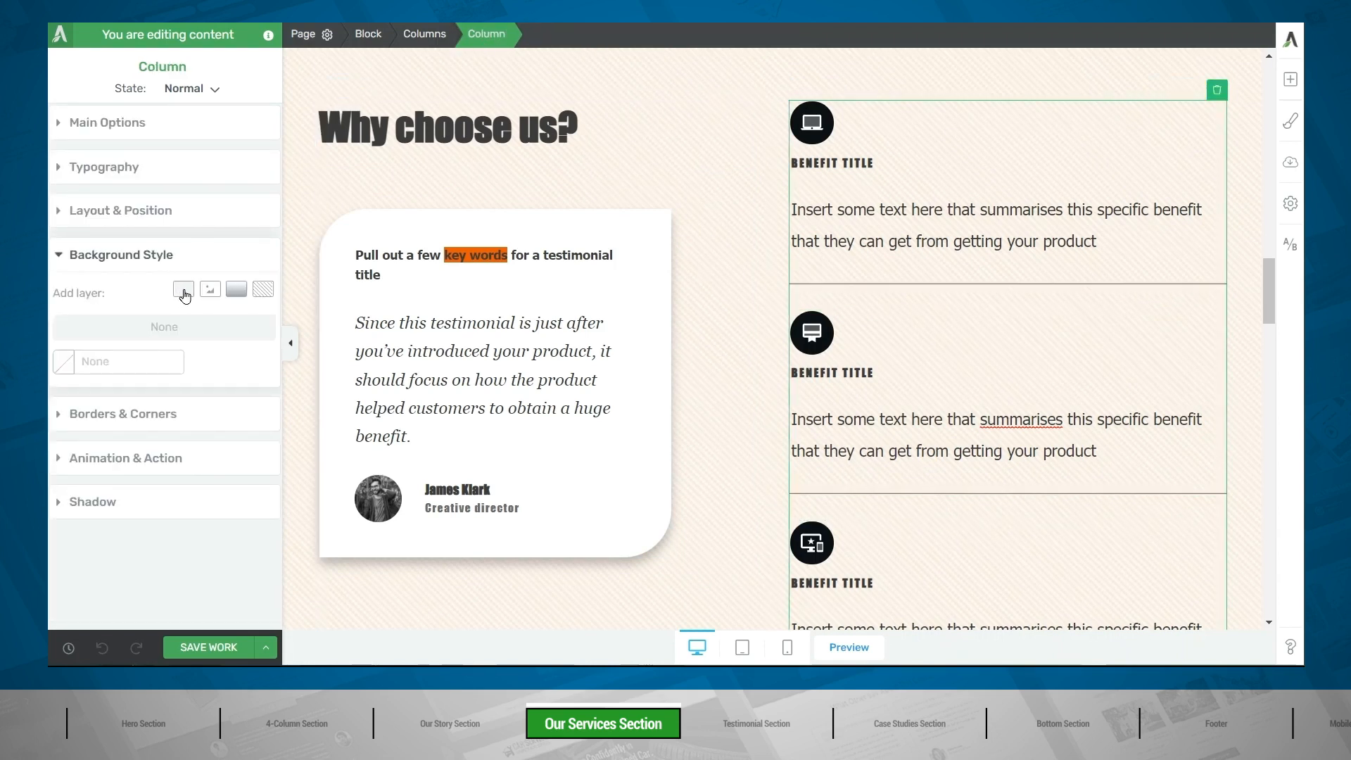
{"action": "left_click", "coordinate": [185, 291]}
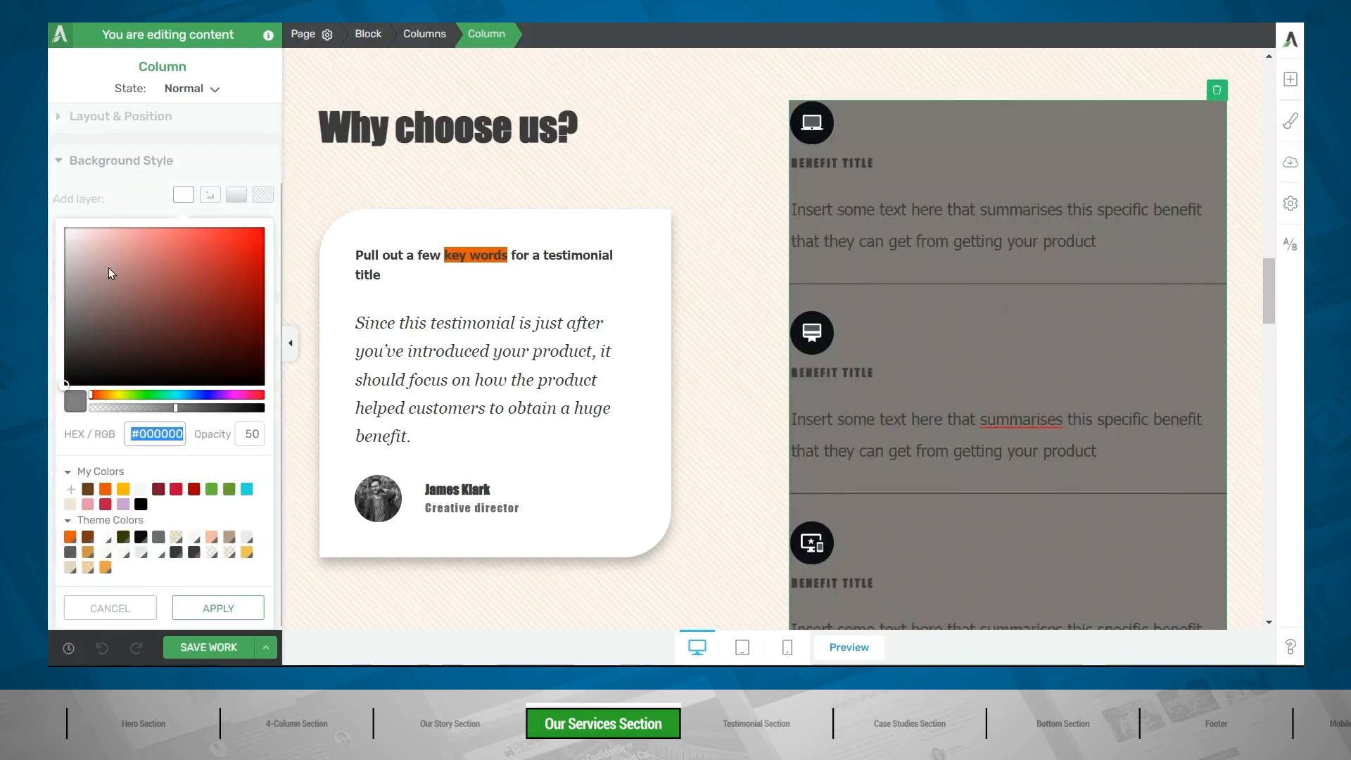
{"action": "left_click_drag", "start_coordinate": [111, 274], "coordinate": [64, 227]}
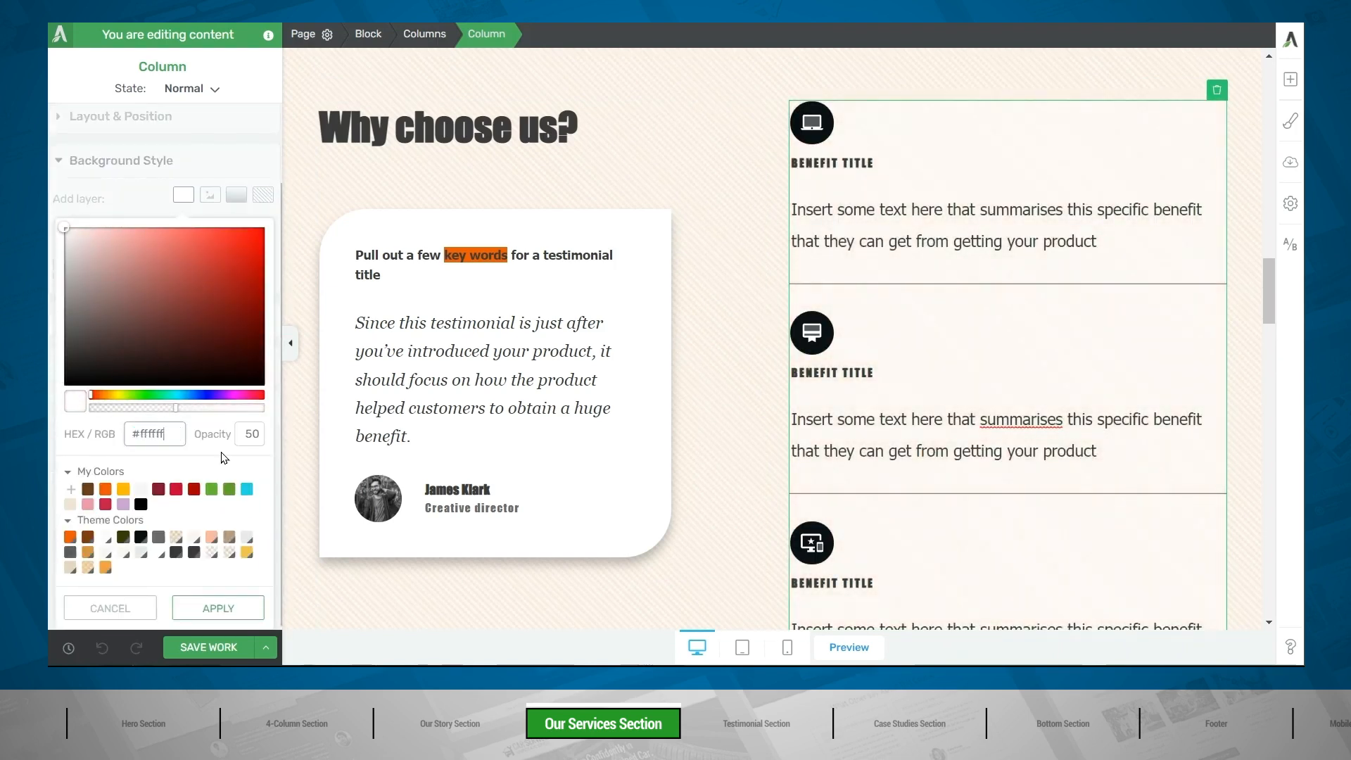
{"action": "left_click_drag", "start_coordinate": [176, 408], "coordinate": [283, 416]}
{"action": "left_click", "coordinate": [211, 610]}
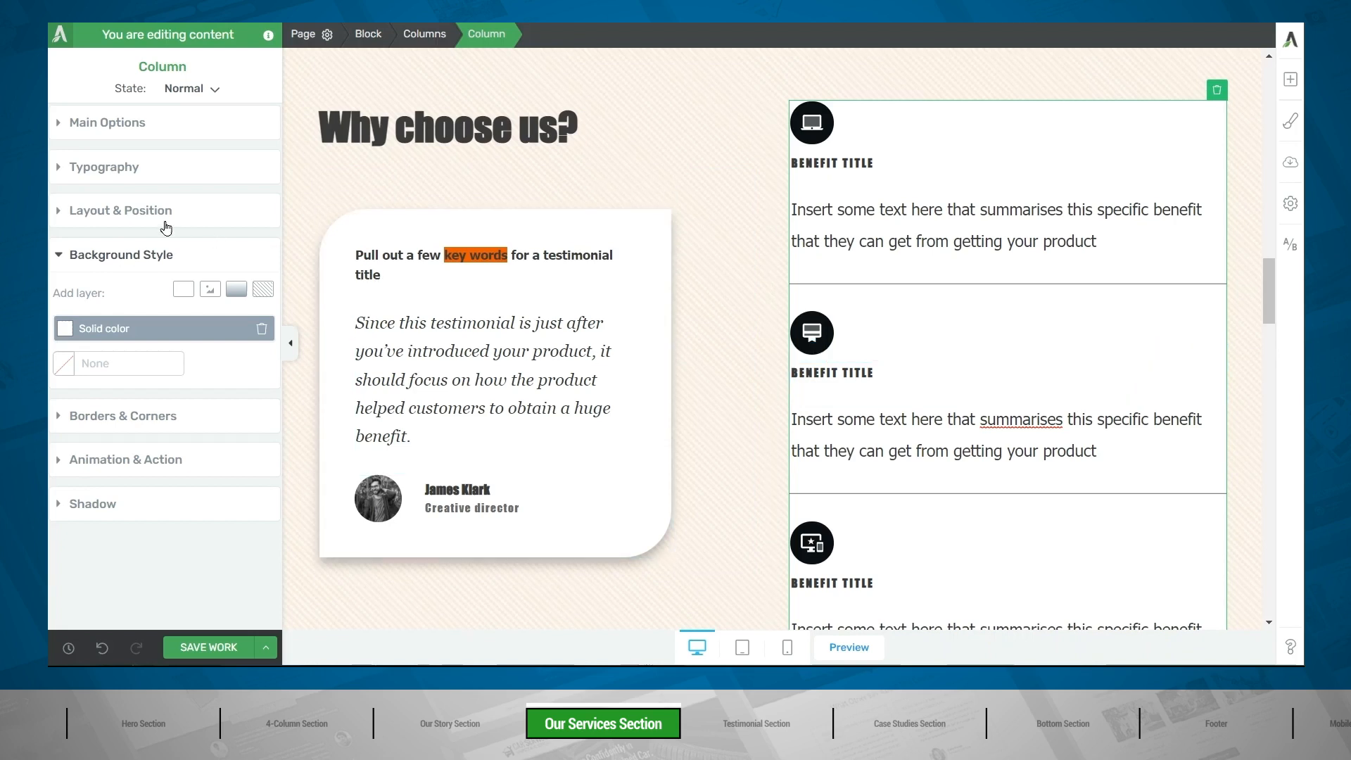
Set linked padding of 40 px on all four sides of the benefits column
{"action": "left_click", "coordinate": [135, 225]}
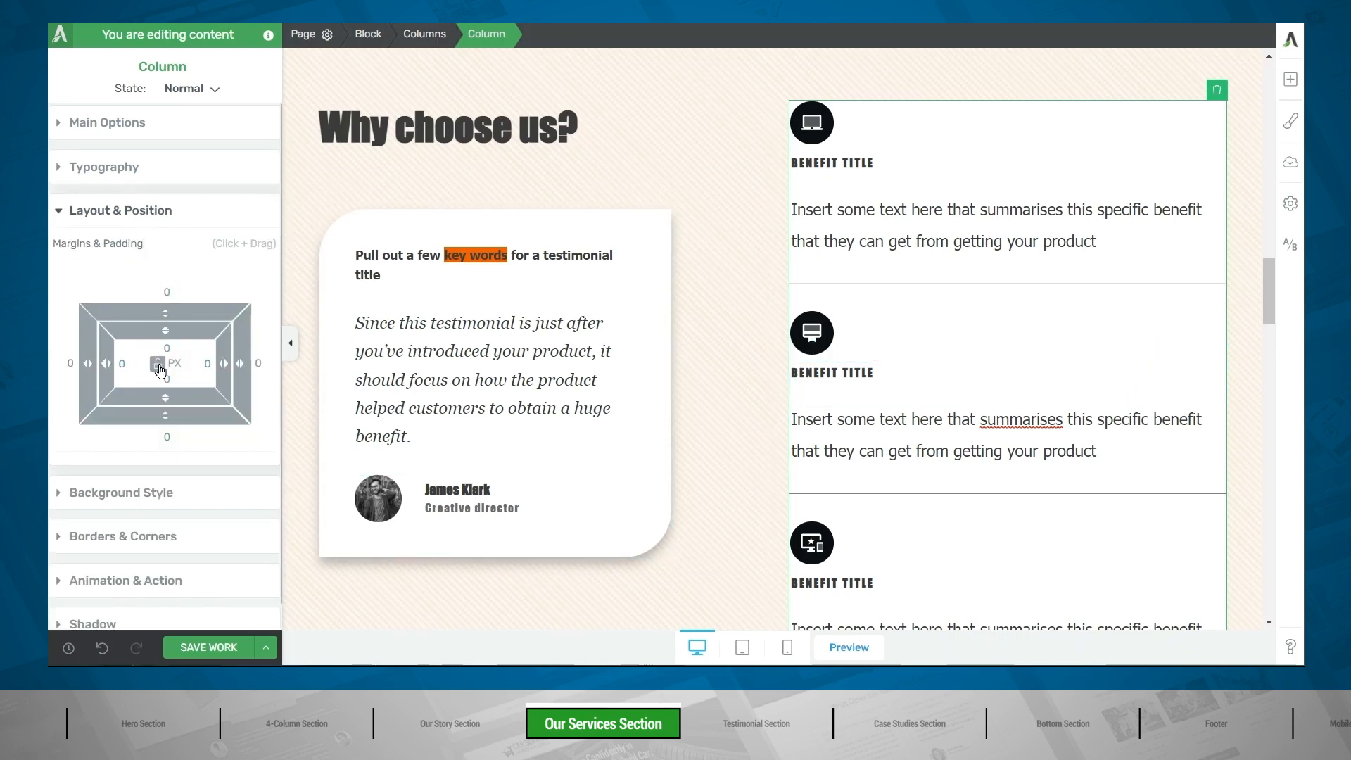
{"action": "left_click", "coordinate": [180, 344]}
{"action": "type", "text": "40"}
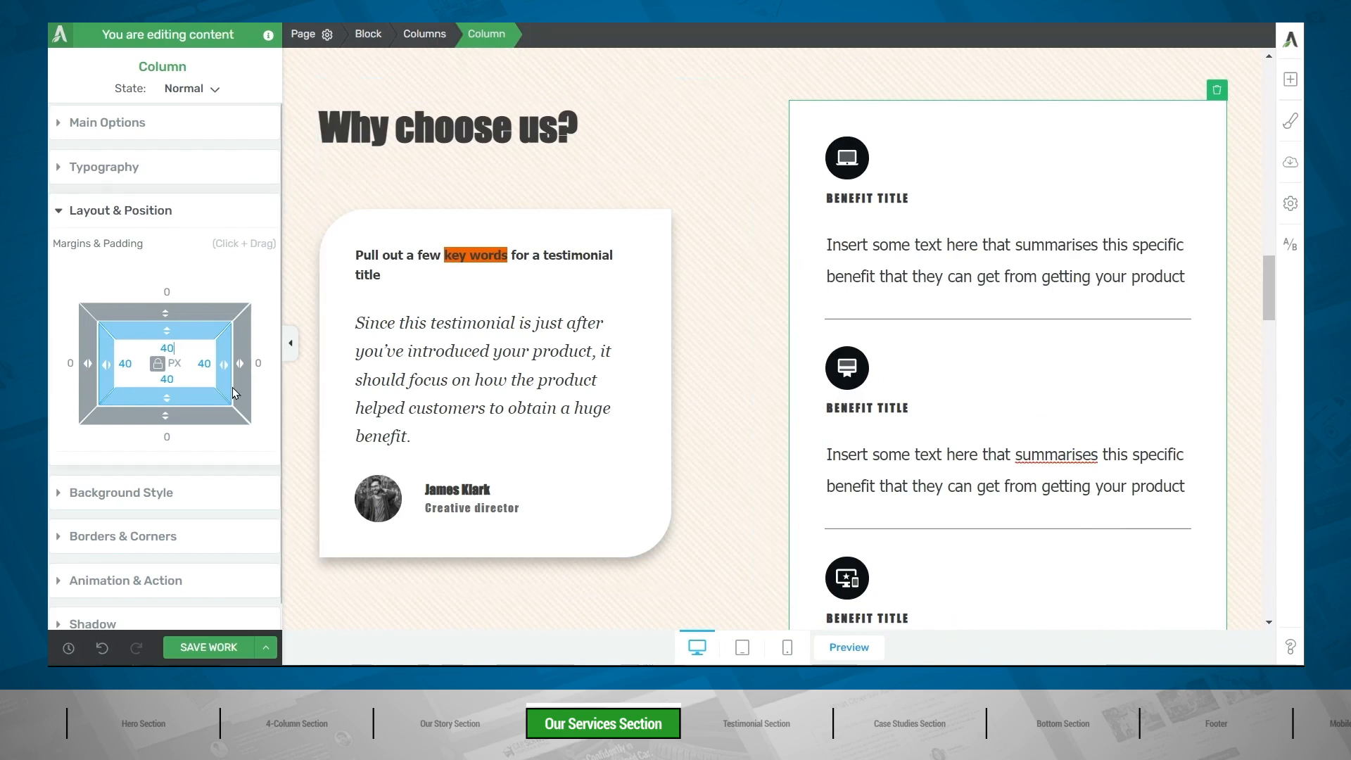
Round the upper-left and lower-right corners of the benefits column to 54 px each
{"action": "left_click", "coordinate": [129, 539]}
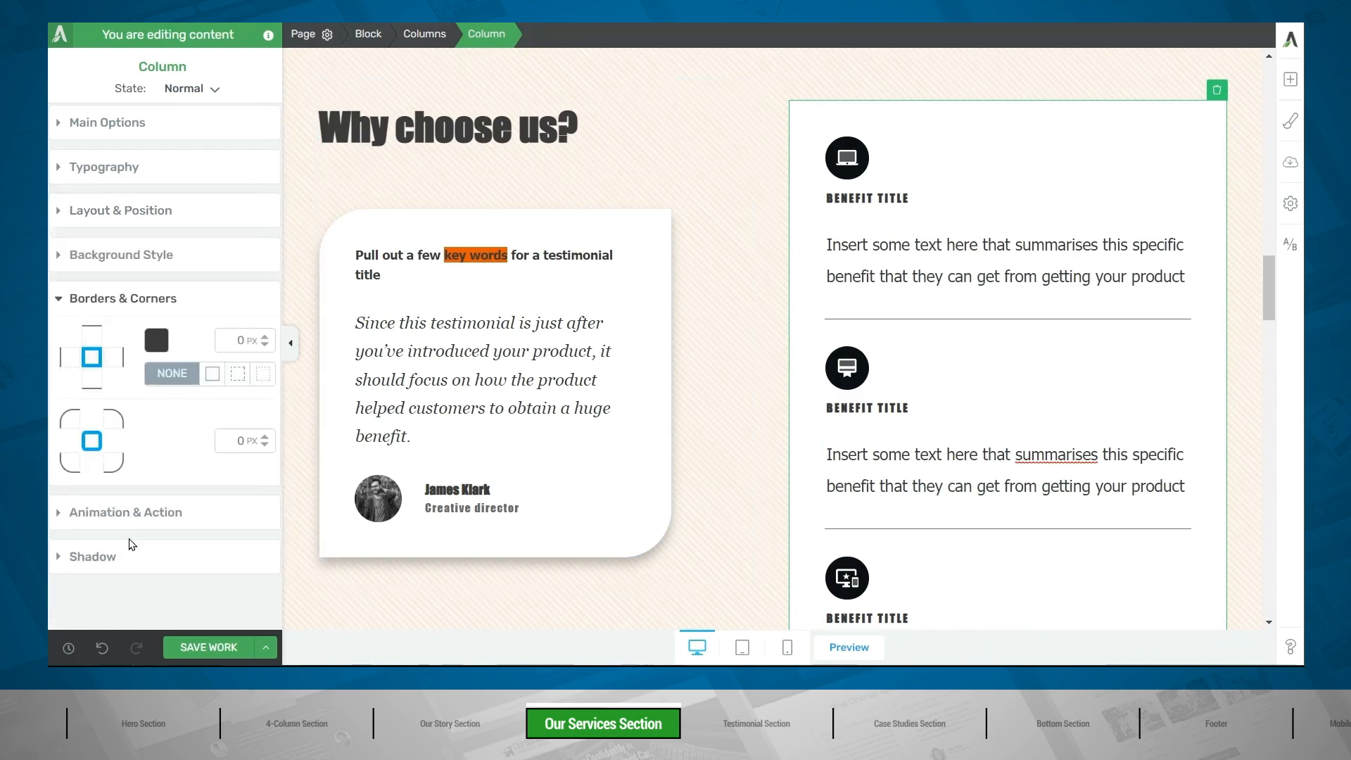
{"action": "left_click", "coordinate": [79, 421]}
{"action": "left_click", "coordinate": [232, 443]}
{"action": "type", "text": "54"}
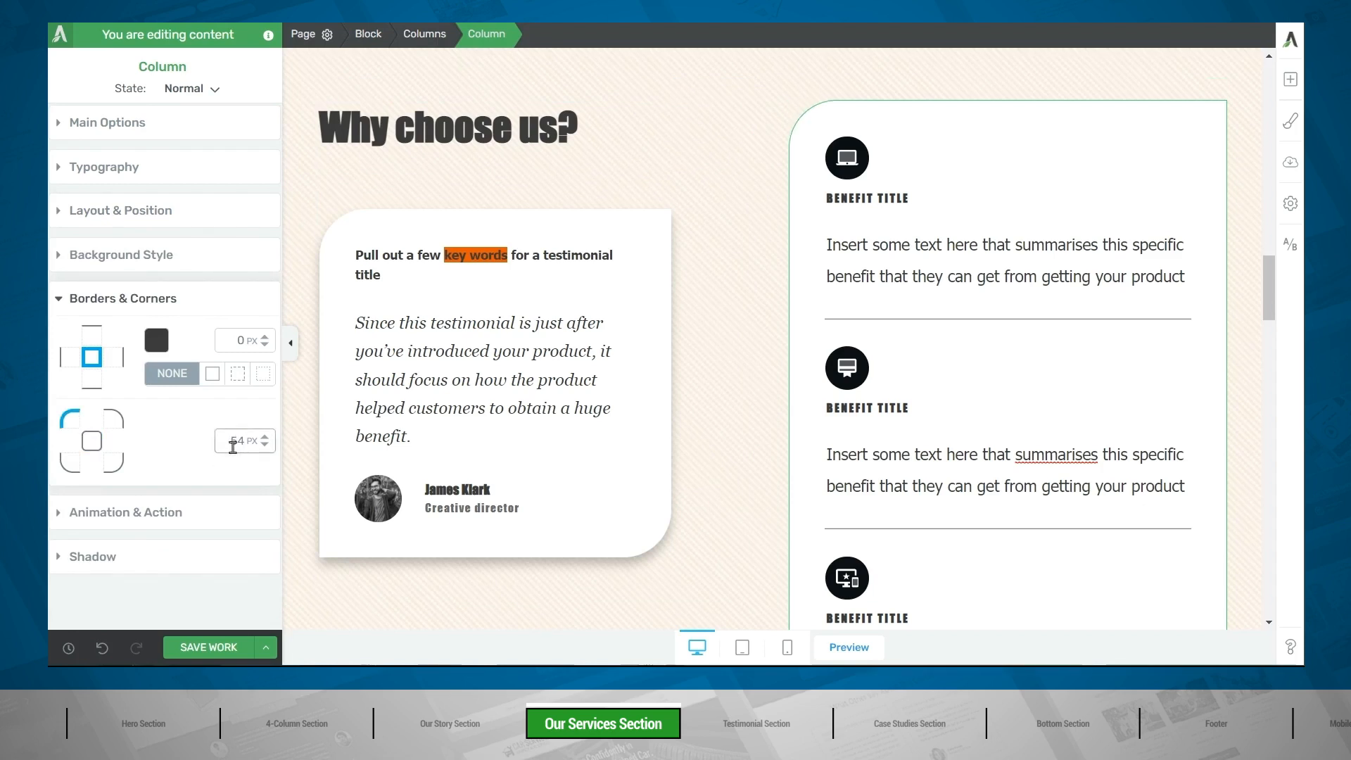
{"action": "left_click", "coordinate": [117, 466]}
{"action": "left_click", "coordinate": [221, 441]}
{"action": "type", "text": "54"}
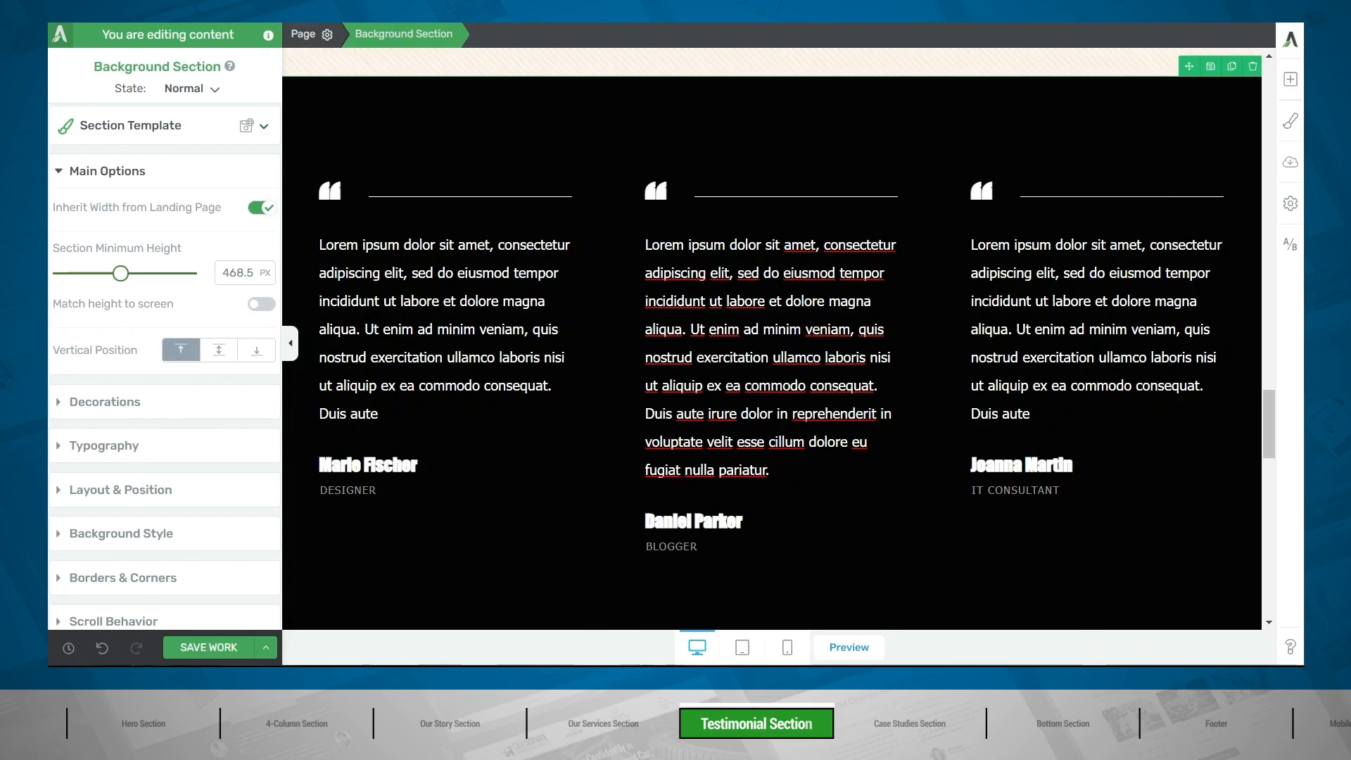
Replace the template of the three-column testimonial element in the black section with "No Picture 03"
{"action": "left_click", "coordinate": [674, 436]}
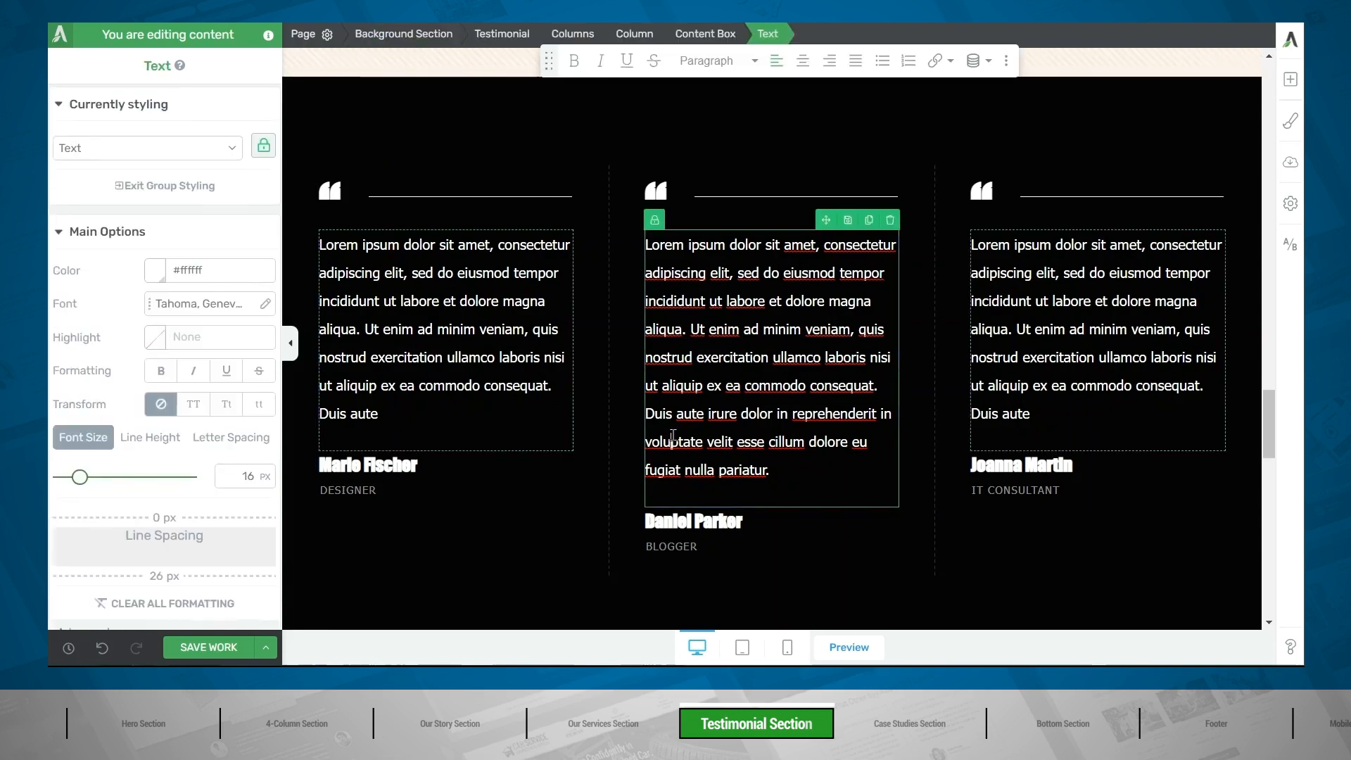
{"action": "left_click", "coordinate": [497, 36]}
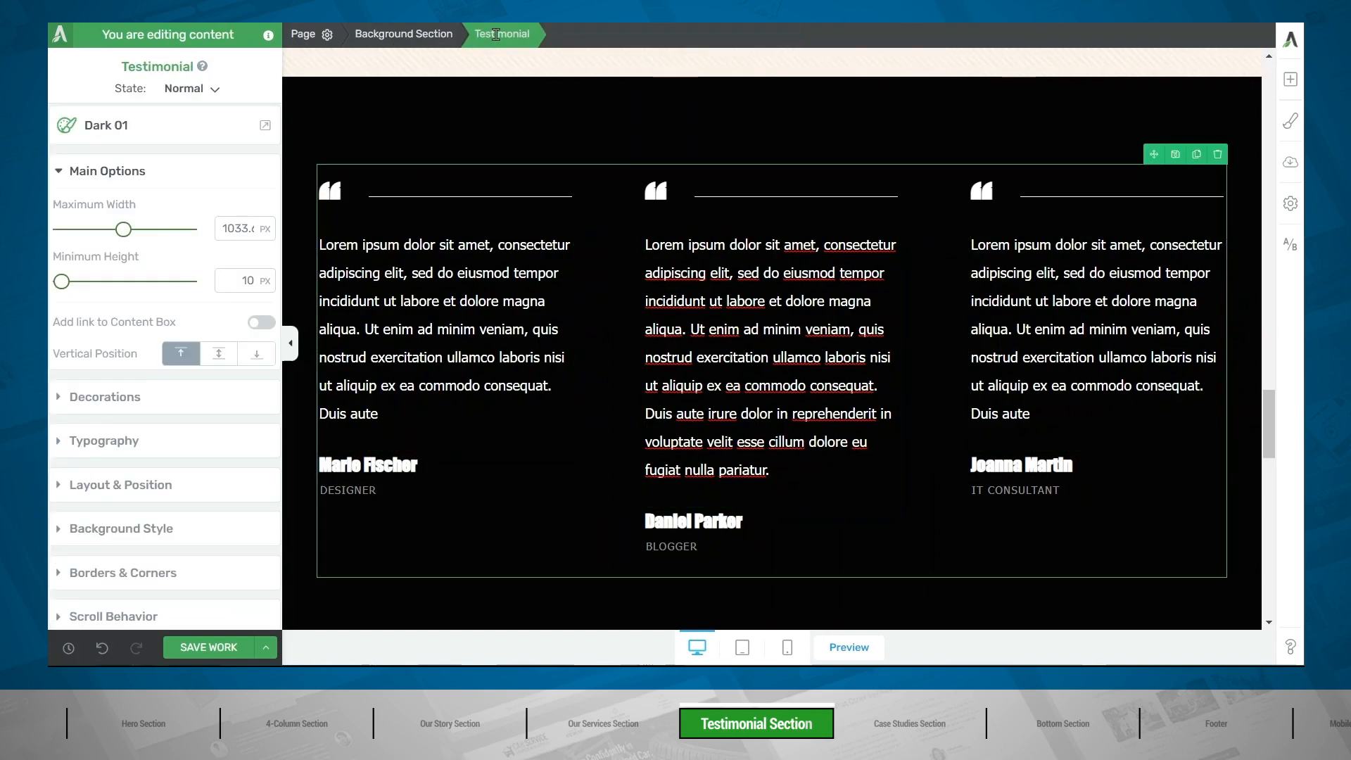
{"action": "left_click", "coordinate": [91, 128]}
{"action": "scroll", "coordinate": [512, 339], "scroll_direction": "down", "scroll_amount": 5}
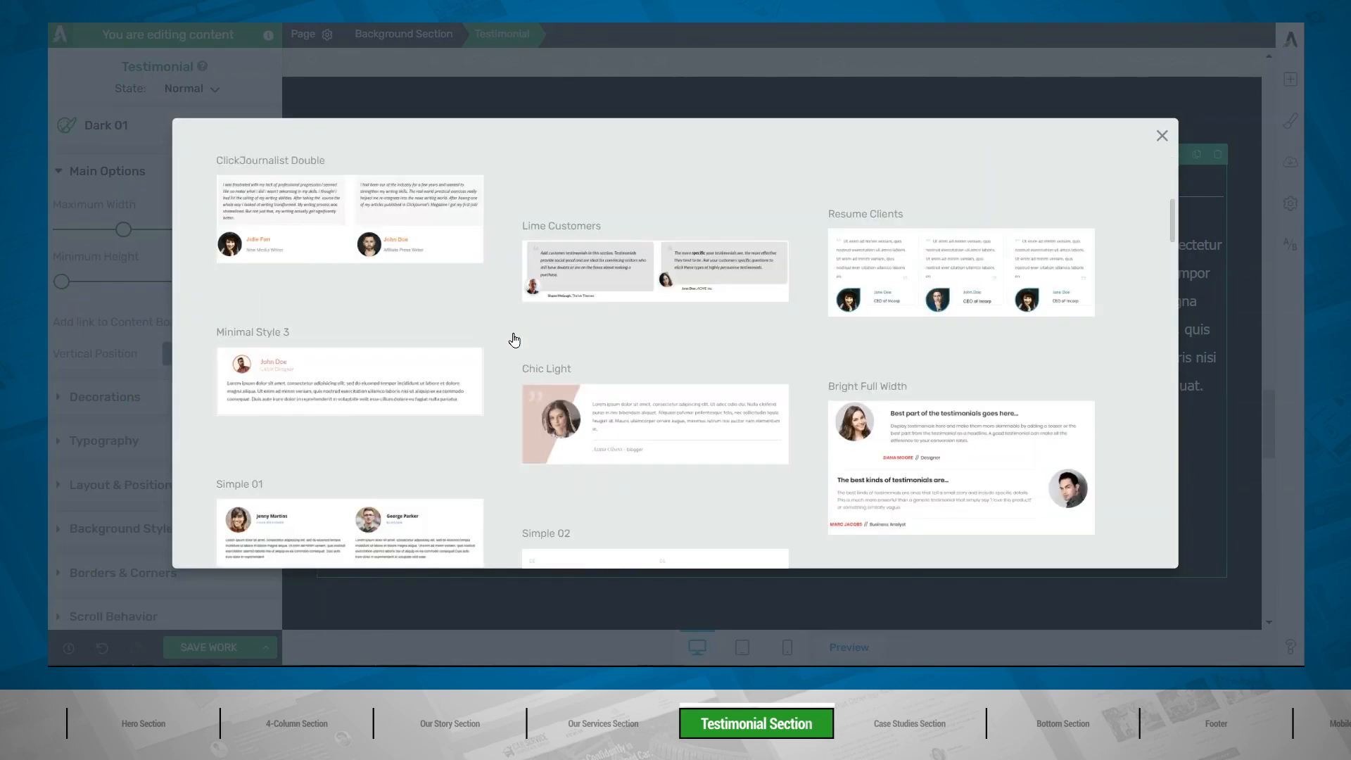
{"action": "scroll", "coordinate": [514, 340], "scroll_direction": "down", "scroll_amount": 10}
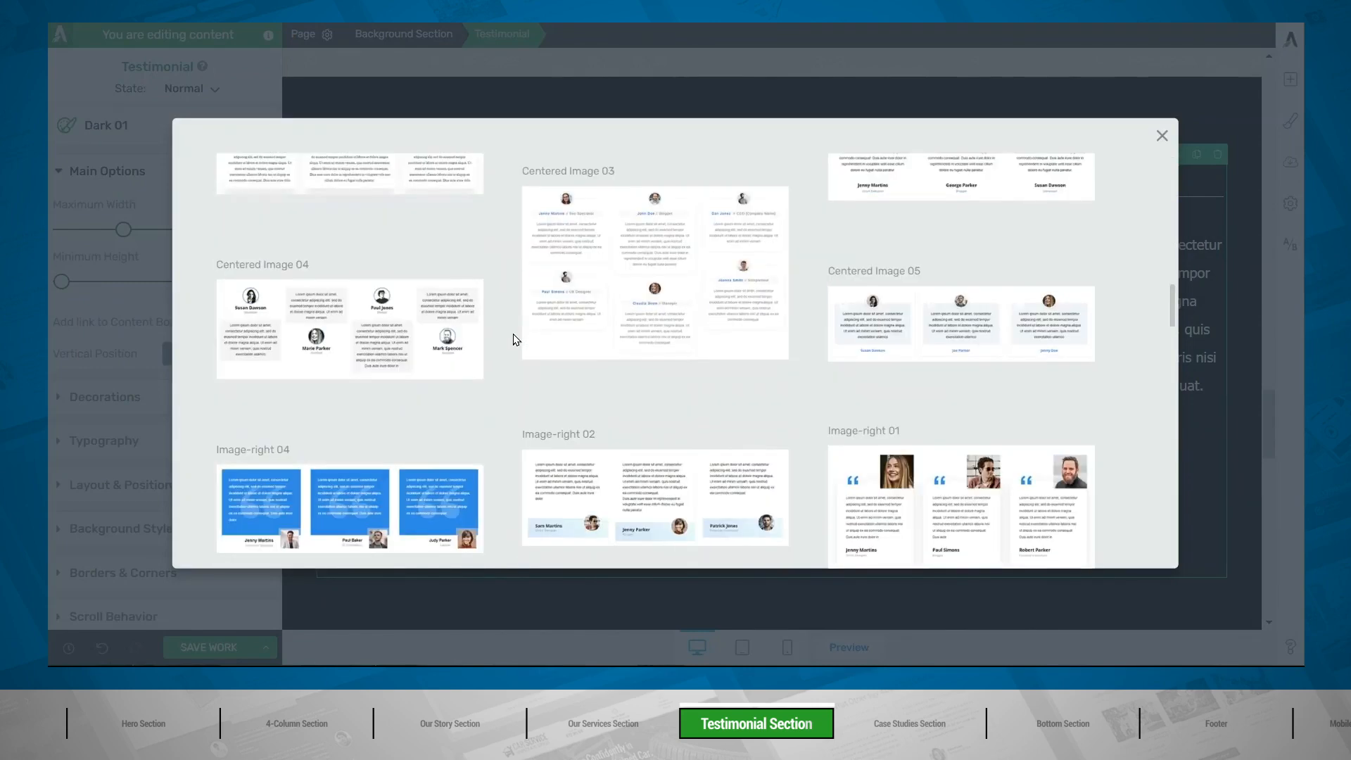
{"action": "scroll", "coordinate": [514, 340], "scroll_direction": "down", "scroll_amount": 10}
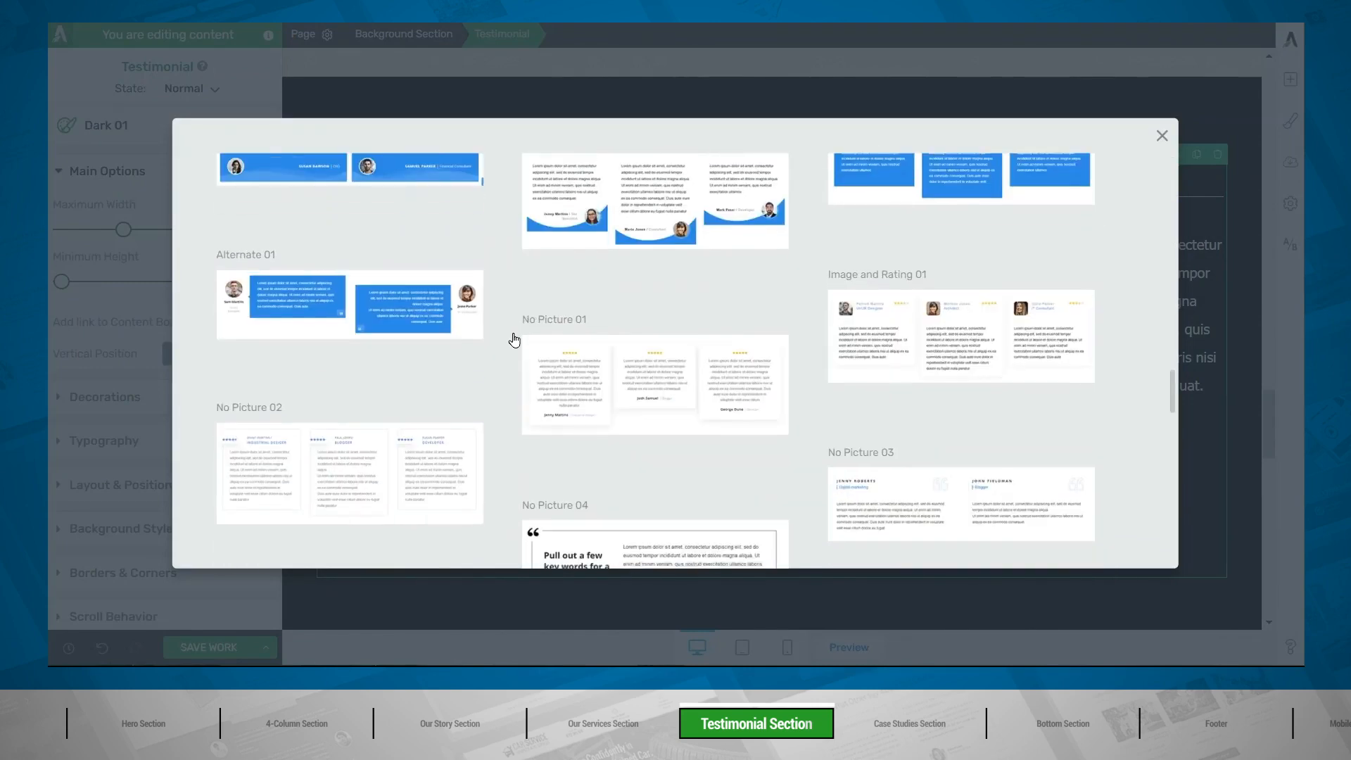
{"action": "left_click", "coordinate": [923, 313]}
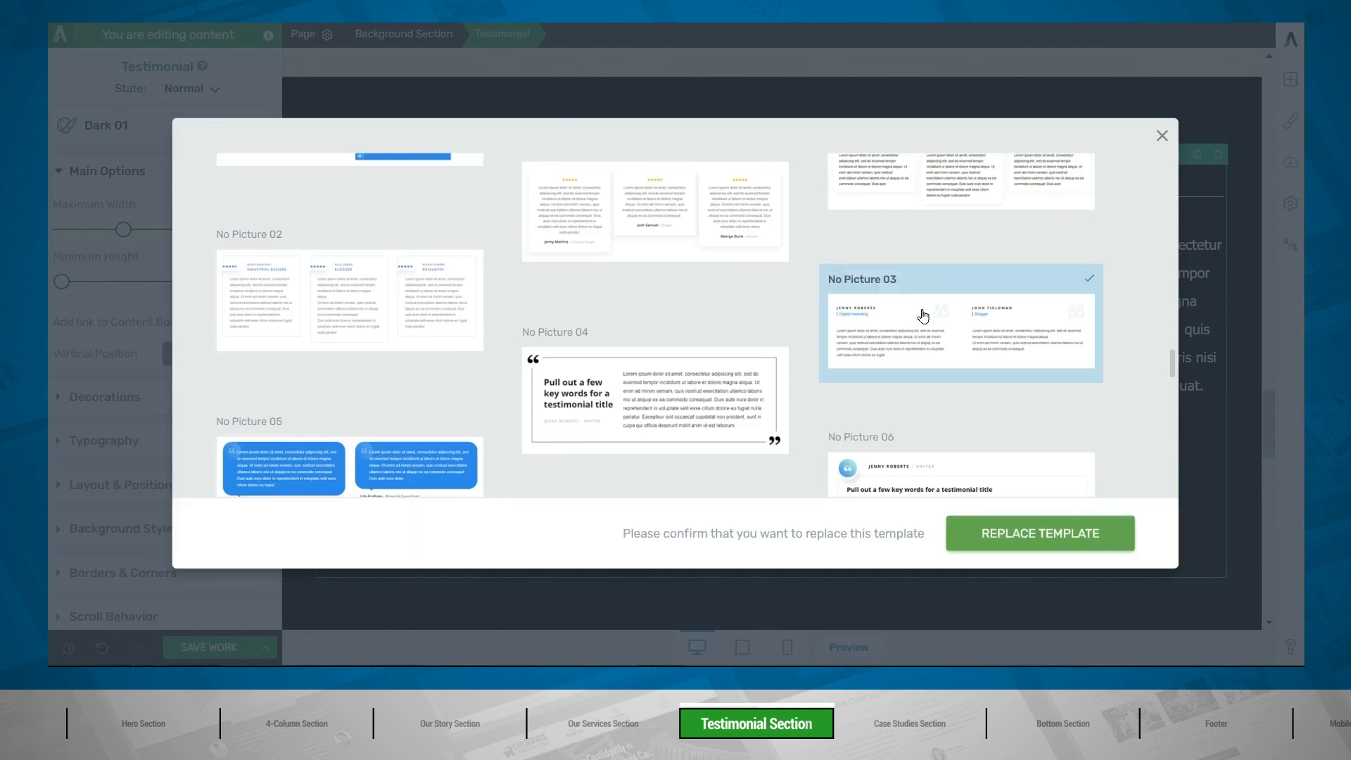
{"action": "left_click", "coordinate": [979, 542]}
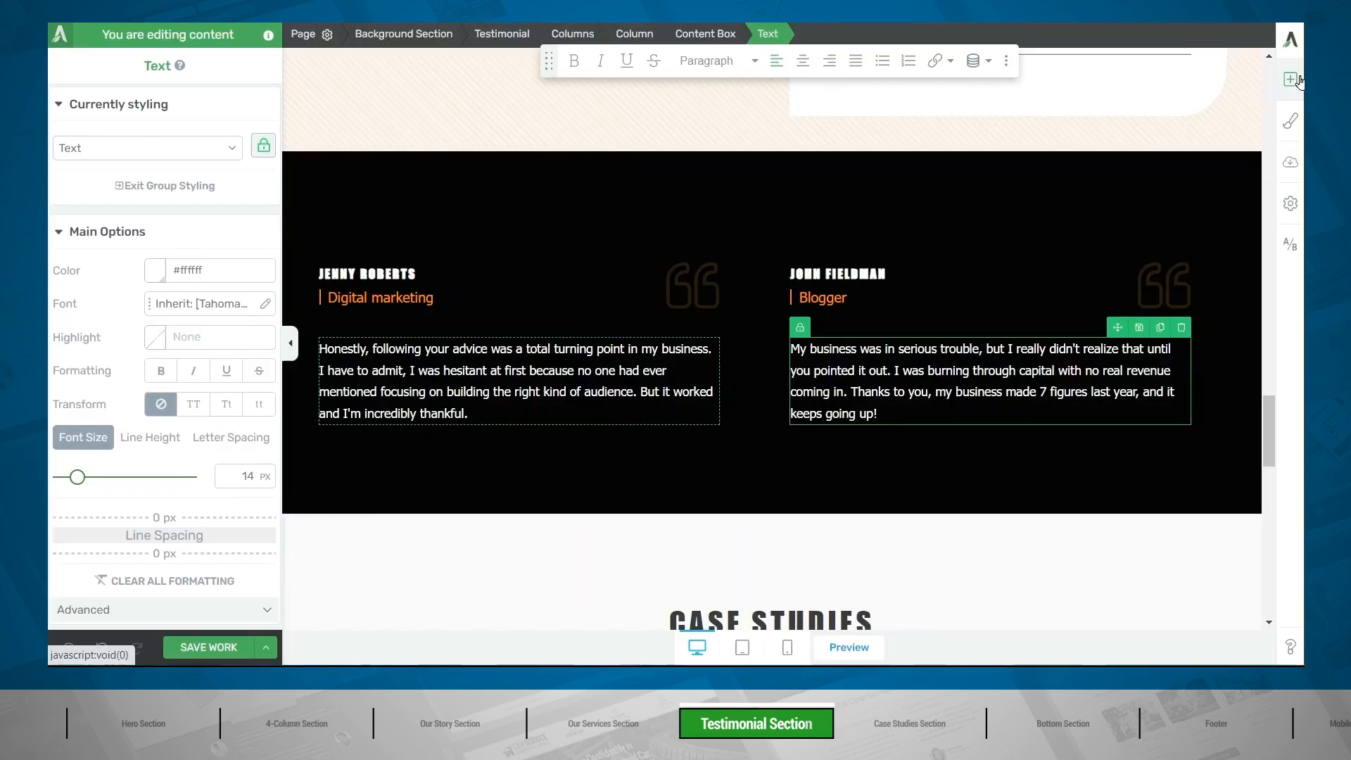
Add a text element reading "What People Are Saying..." above the two testimonials and format it as Heading 2
{"action": "left_click", "coordinate": [1295, 80]}
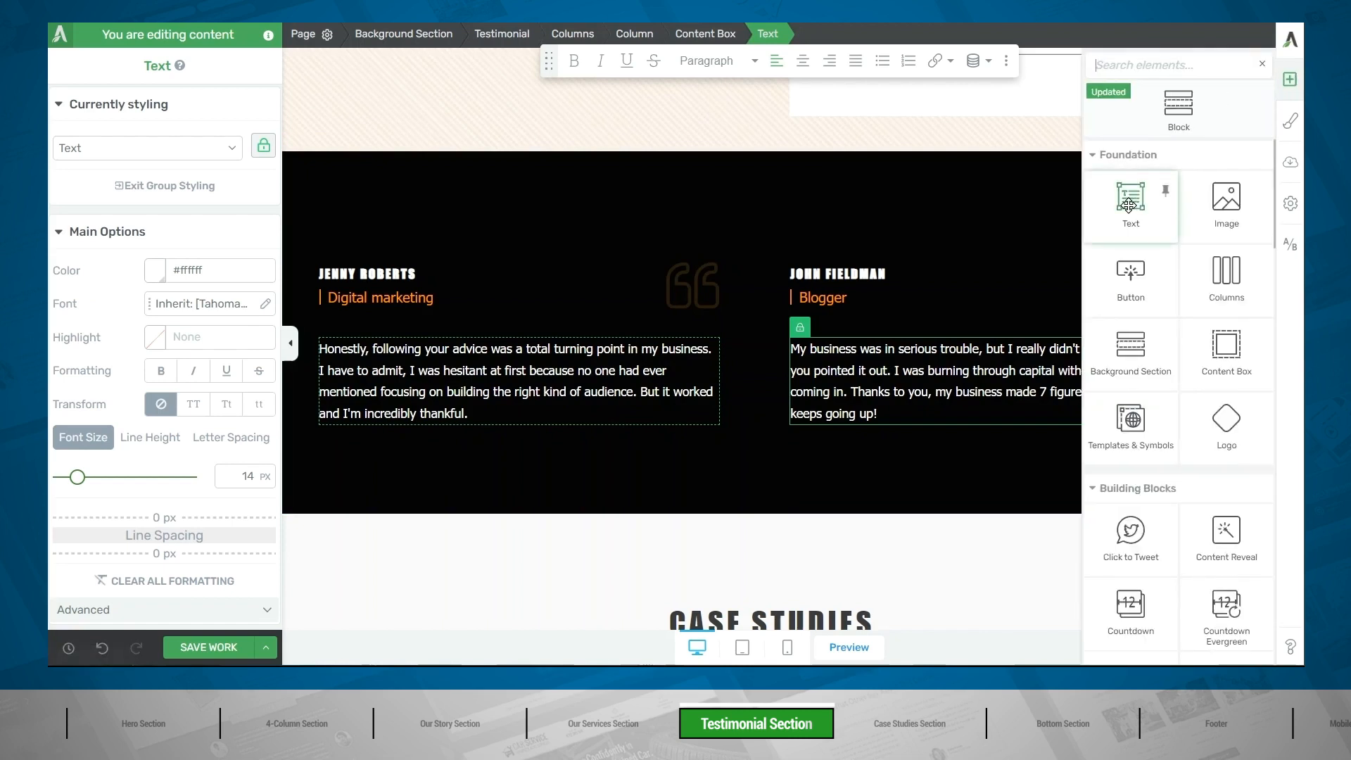
{"action": "left_click_drag", "start_coordinate": [1129, 205], "coordinate": [431, 248]}
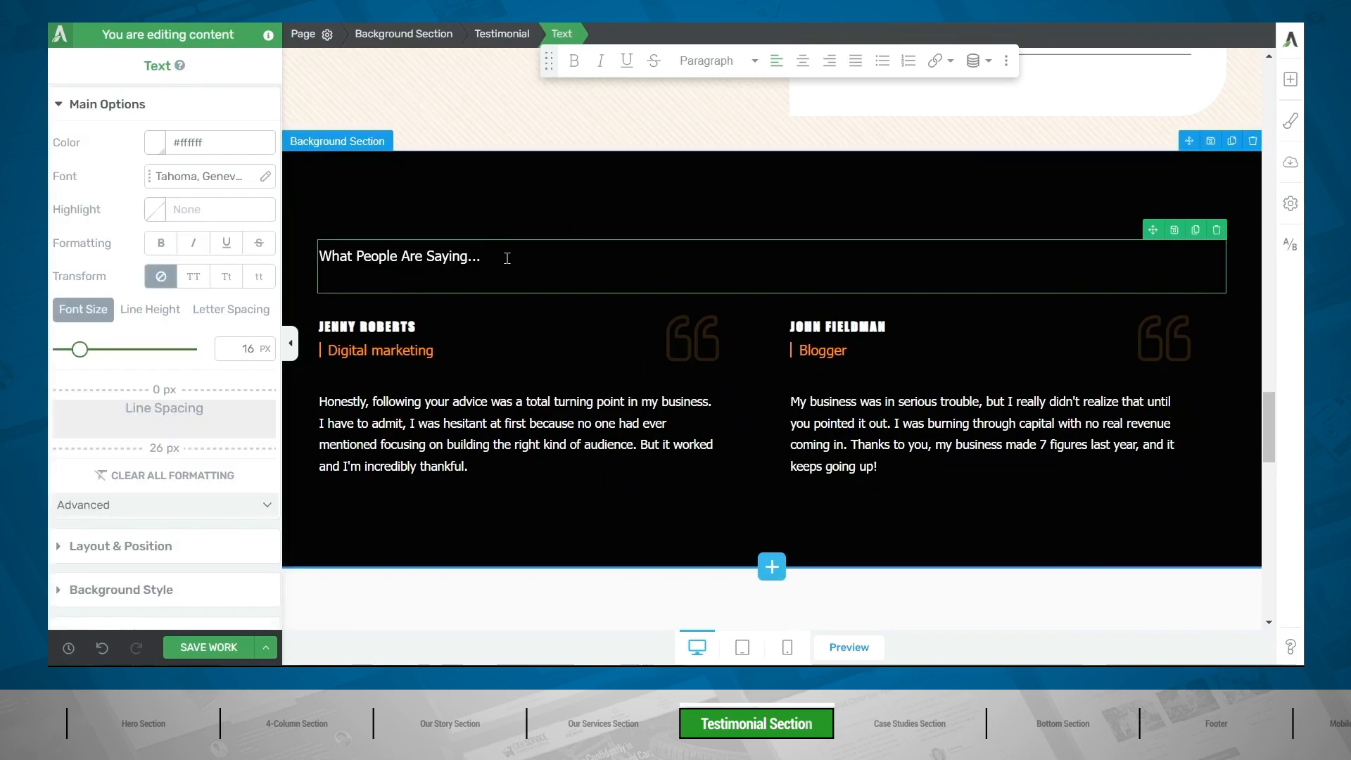
{"action": "left_click", "coordinate": [715, 69]}
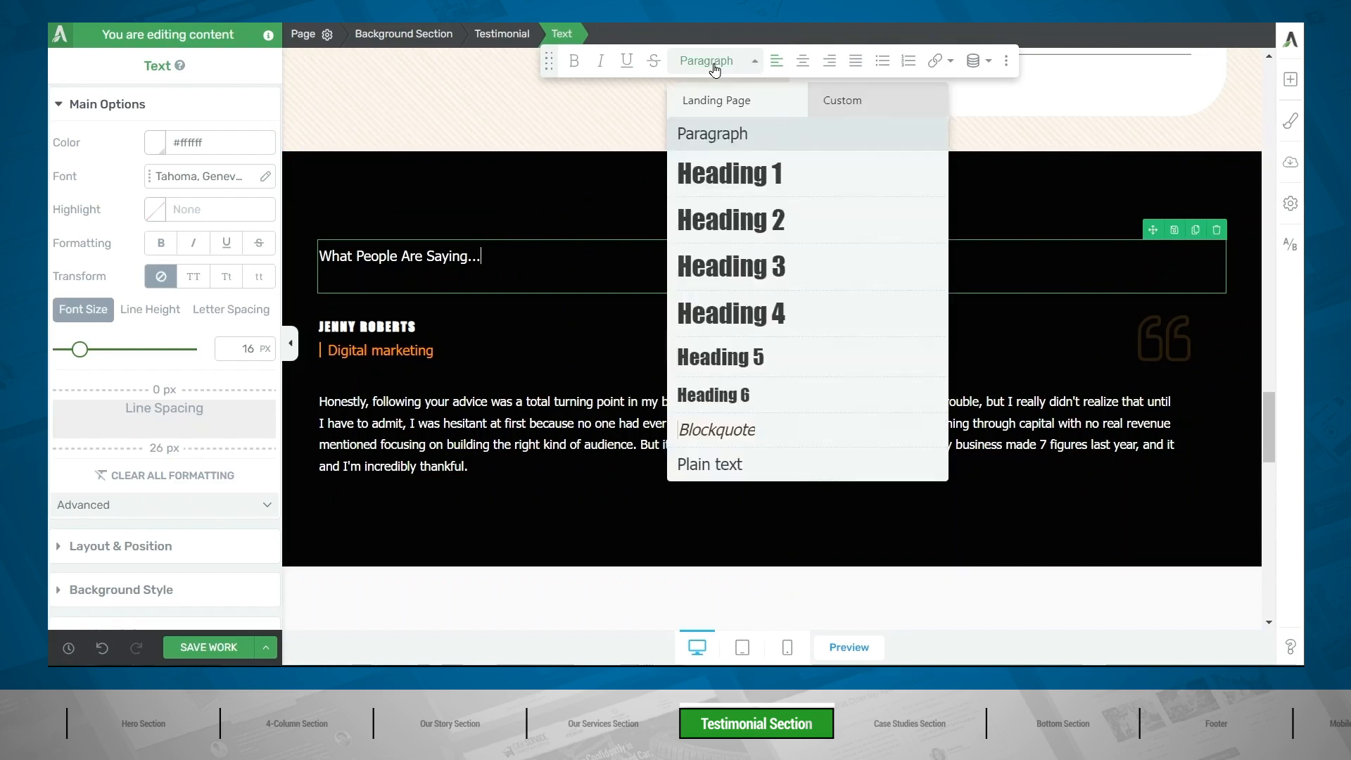
{"action": "left_click", "coordinate": [707, 226]}
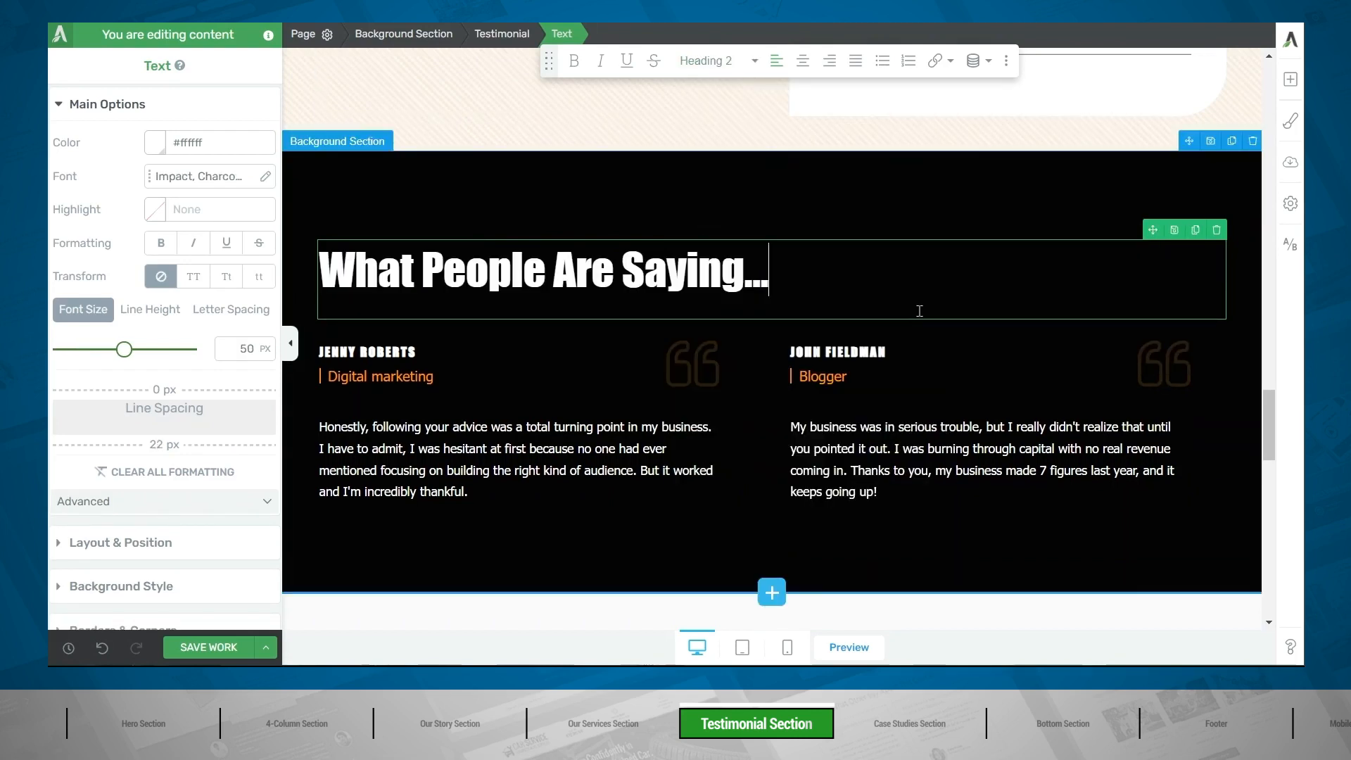
Select the post list under the Case Studies heading and look back over the sections above it
{"action": "scroll", "coordinate": [920, 310], "scroll_direction": "down", "scroll_amount": 8}
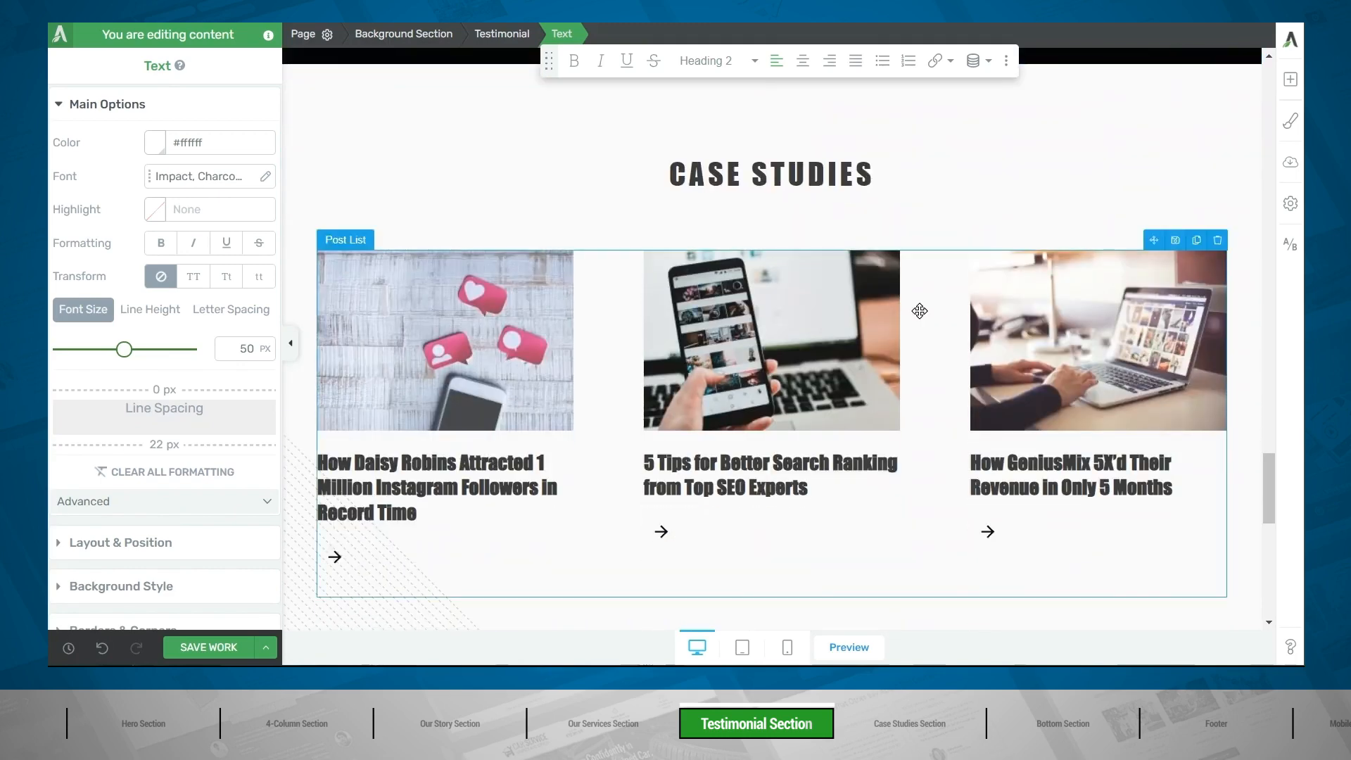
{"action": "left_click", "coordinate": [920, 310]}
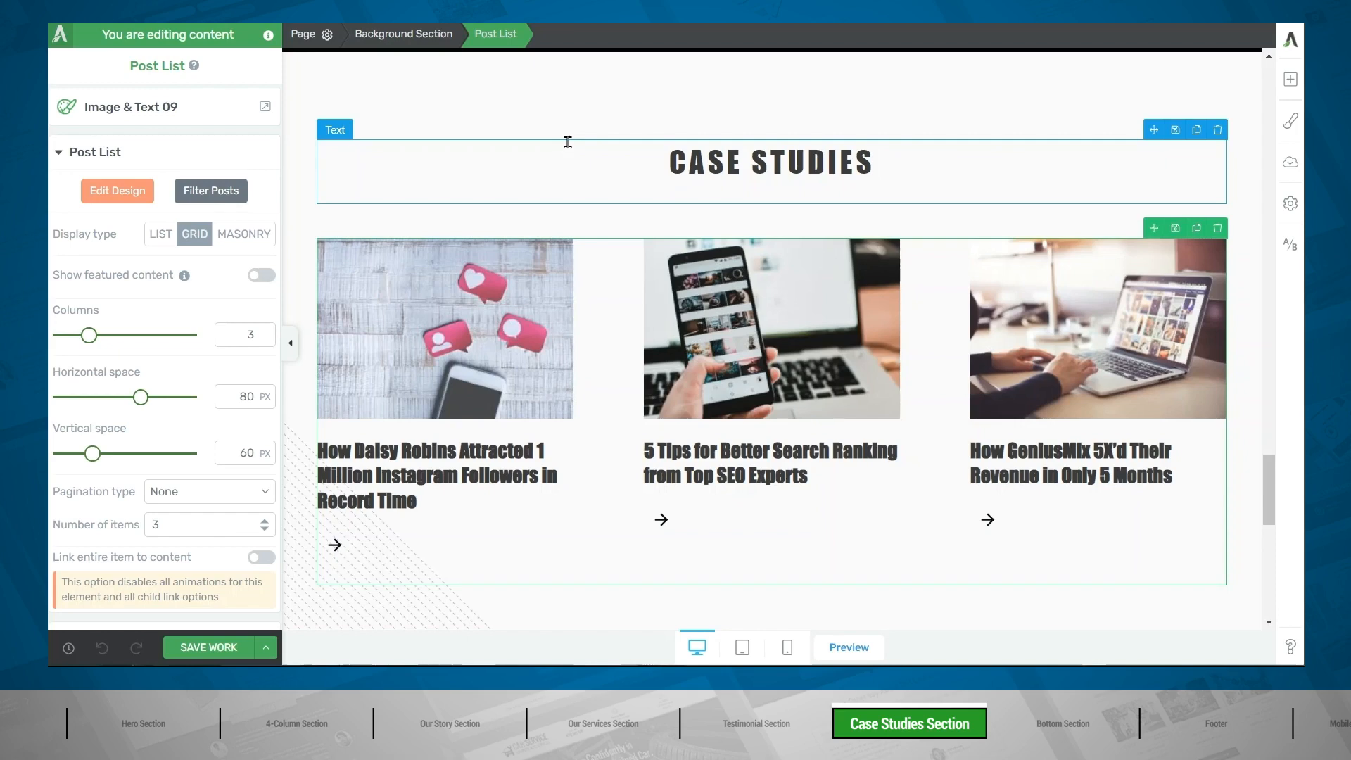
{"action": "scroll", "coordinate": [568, 142], "scroll_direction": "up", "scroll_amount": 20}
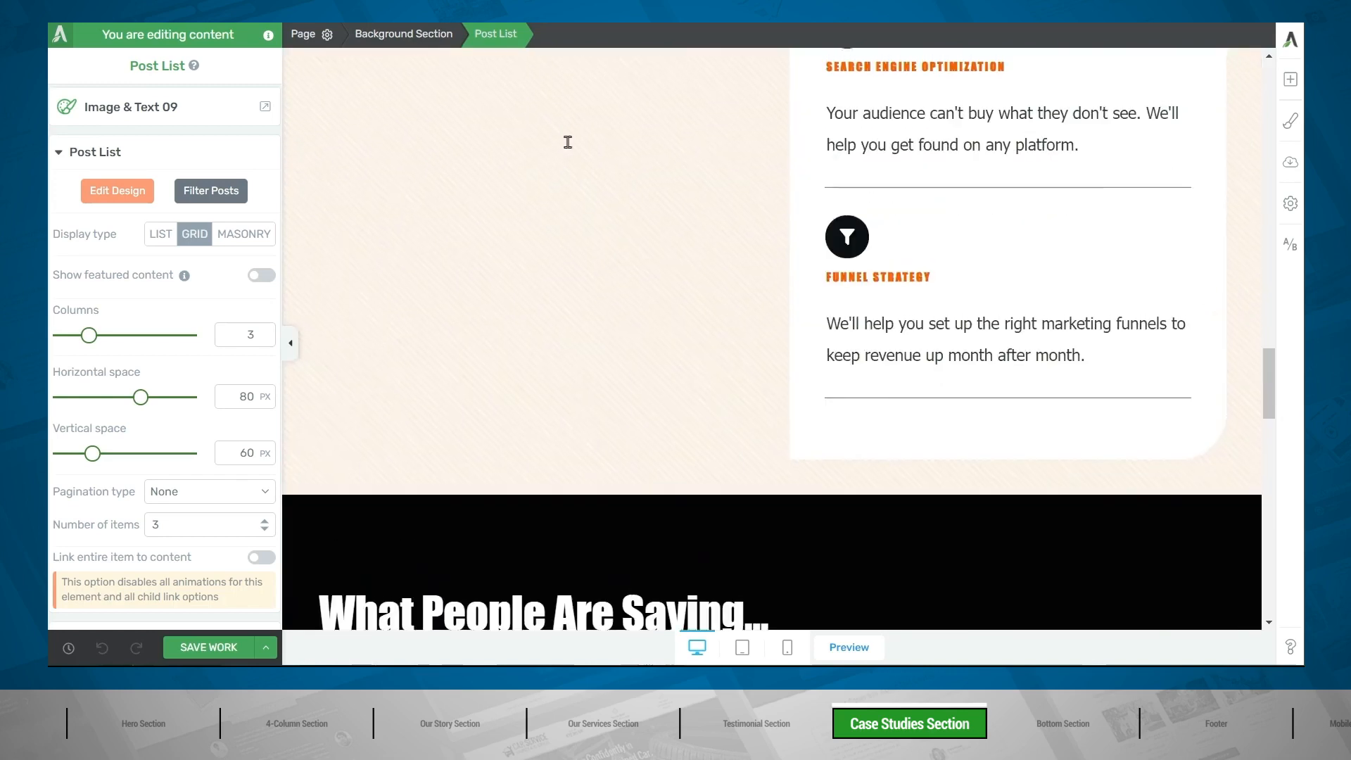
Duplicate the brown hero background section at the start of the page
{"action": "scroll", "coordinate": [568, 142], "scroll_direction": "up", "scroll_amount": 10}
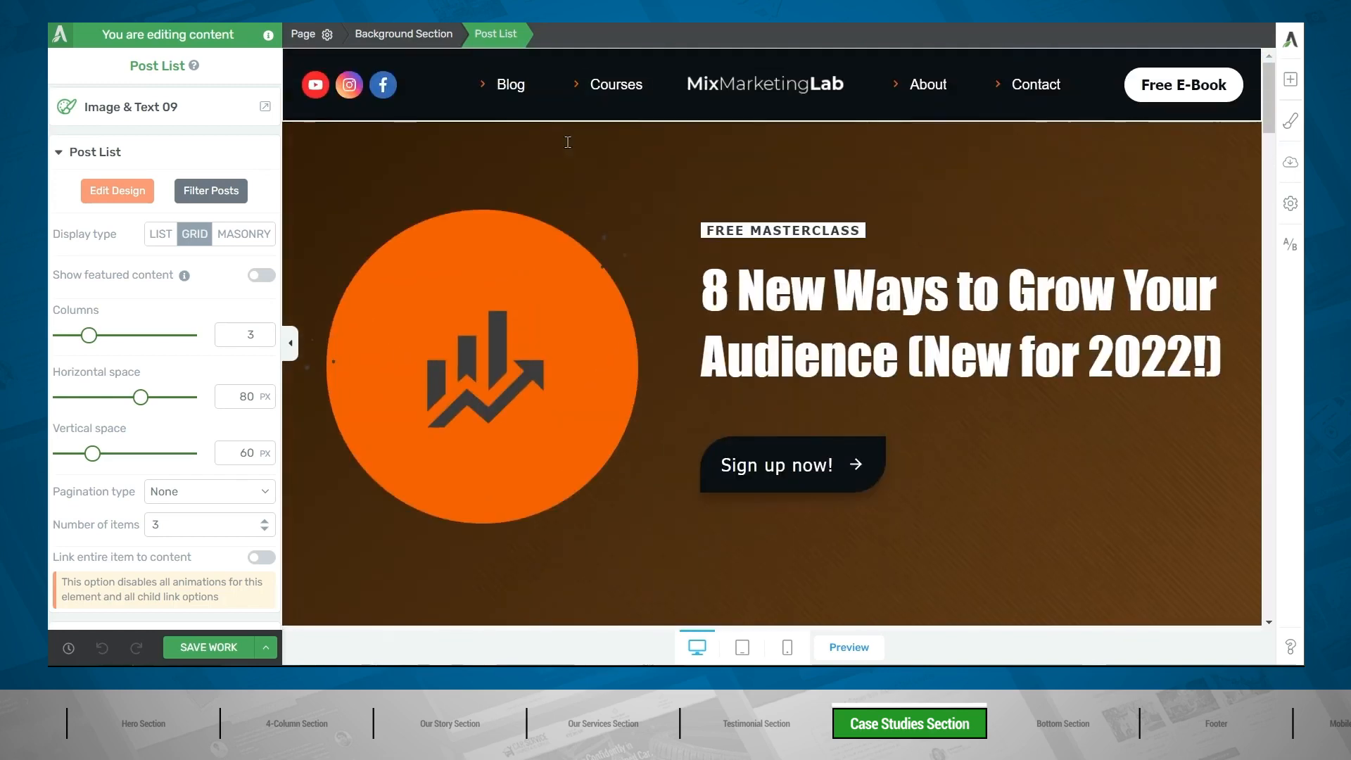
{"action": "left_click", "coordinate": [1003, 171]}
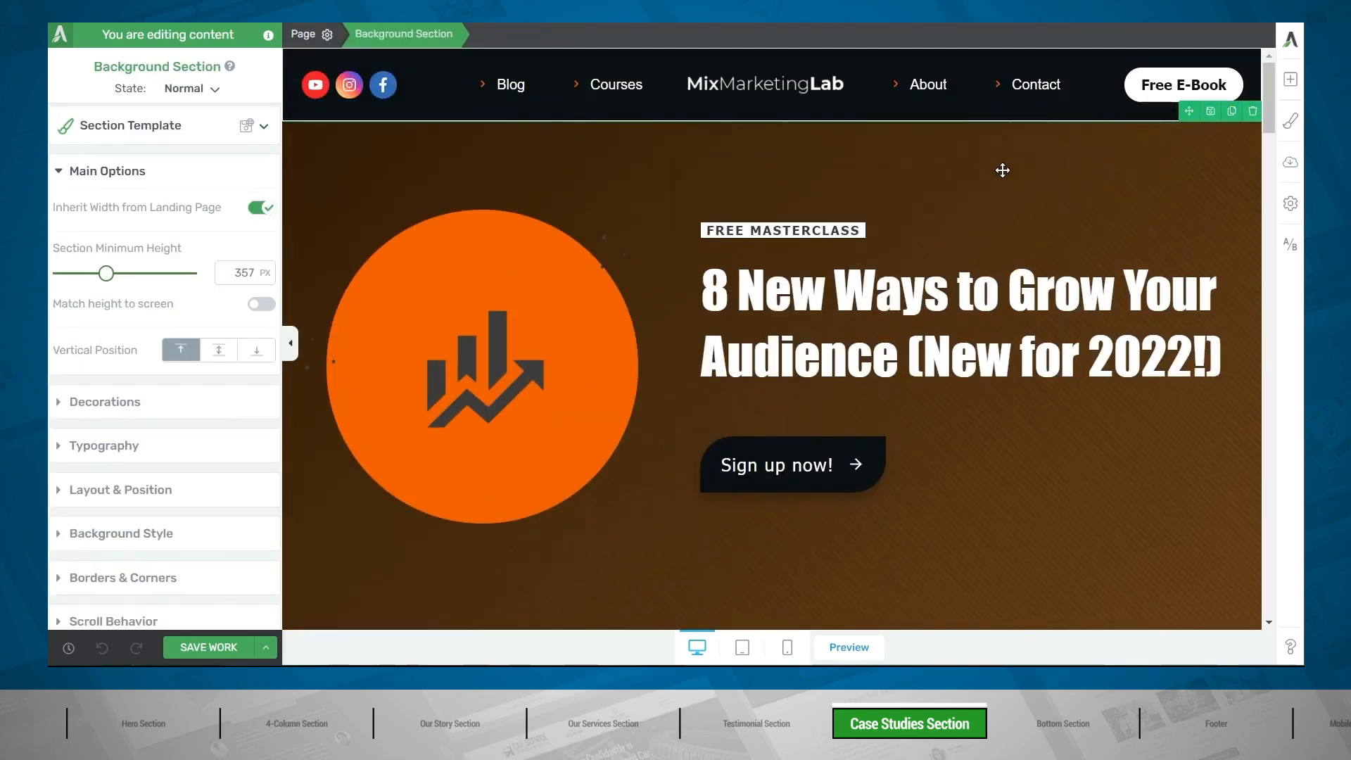
{"action": "left_click", "coordinate": [1212, 112]}
{"action": "scroll", "coordinate": [1192, 255], "scroll_direction": "down", "scroll_amount": 4}
{"action": "scroll", "coordinate": [1191, 252], "scroll_direction": "up", "scroll_amount": 10}
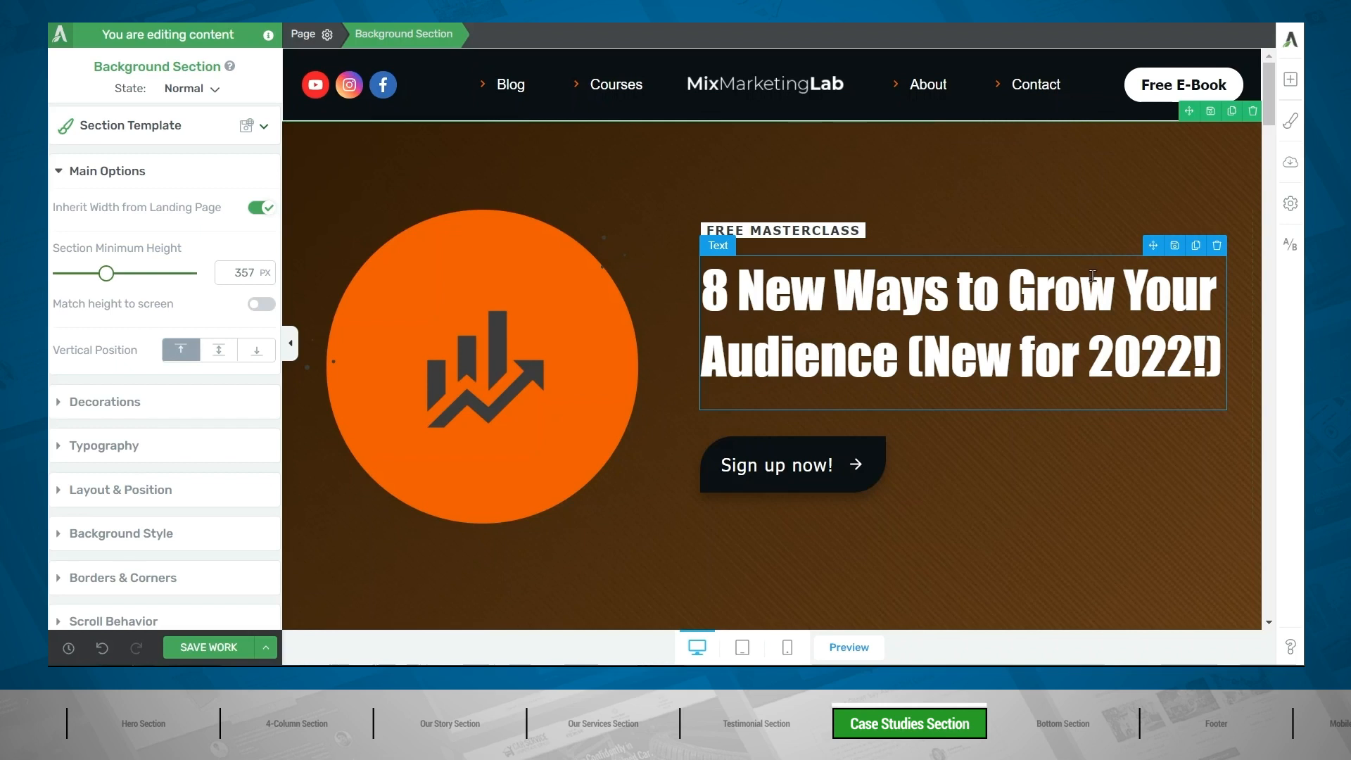
Empty the upper copy of the hero section by deleting its headline, the column with the label and sign-up button, and the circular graphic
{"action": "left_click", "coordinate": [1218, 245]}
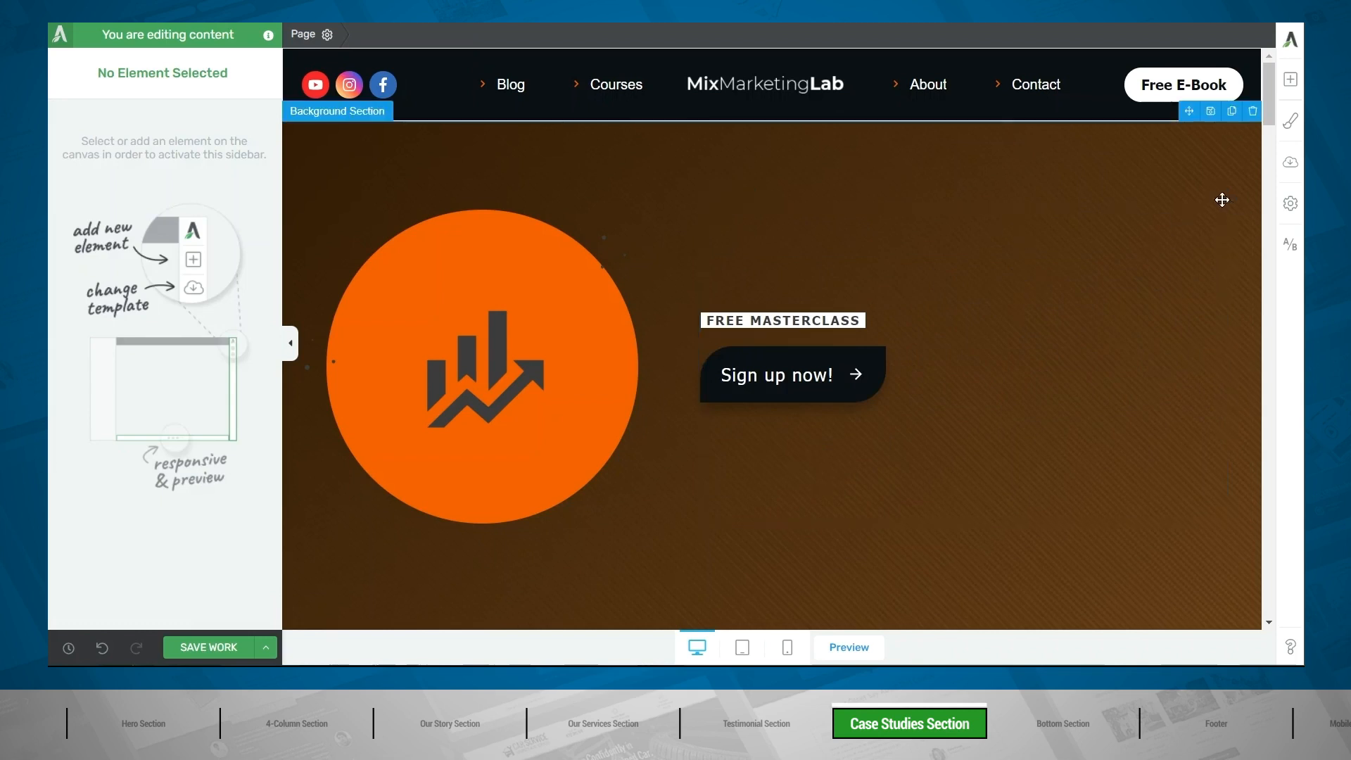
{"action": "left_click", "coordinate": [1217, 200]}
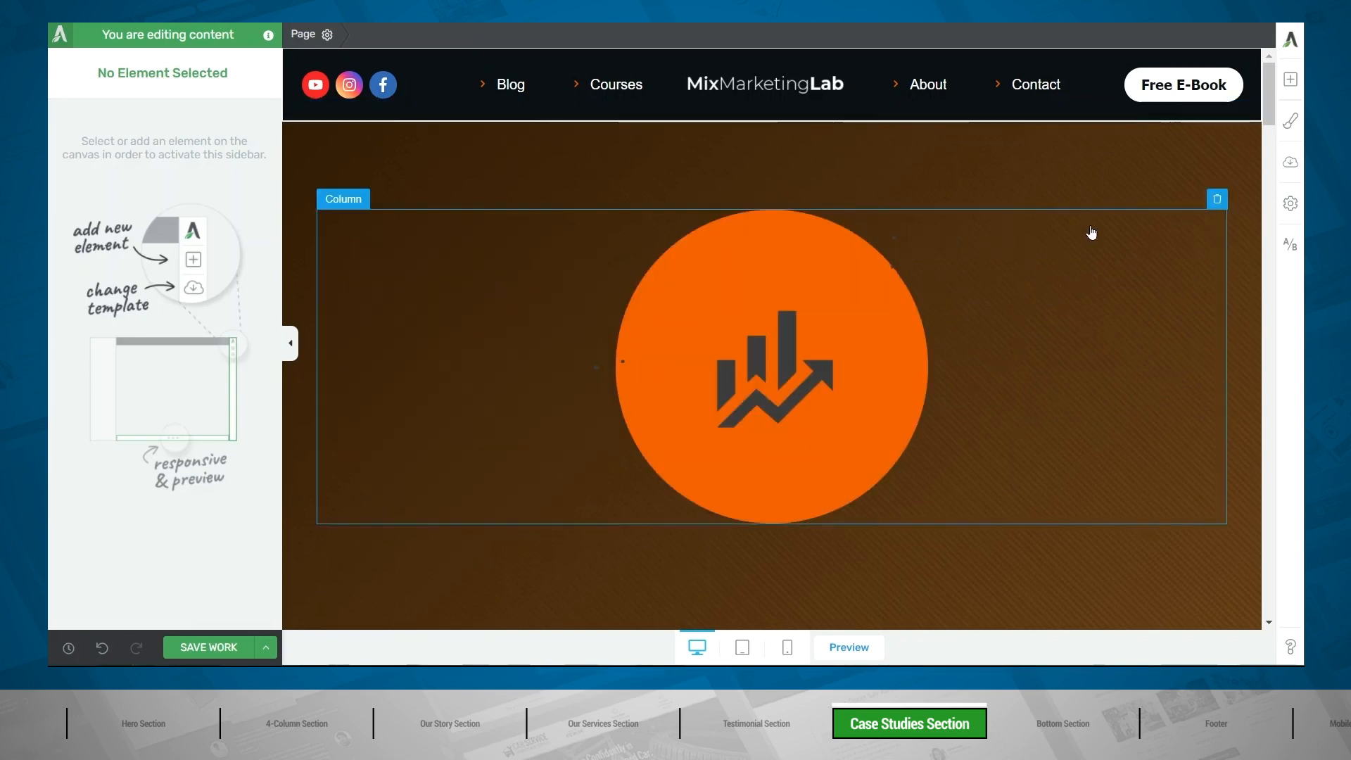
{"action": "left_click", "coordinate": [1216, 200]}
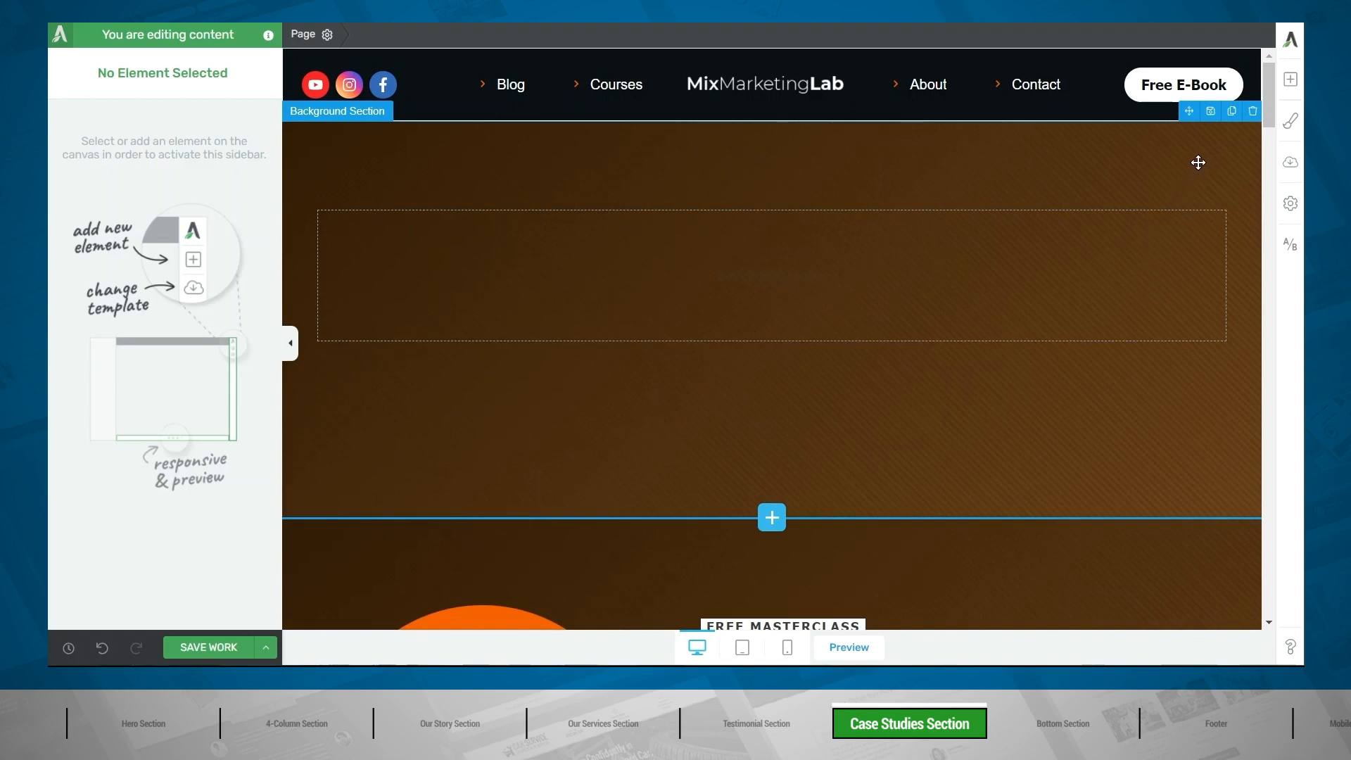
Save the emptied hero copy as a template named "Brown background" and delete that copy from the page
{"action": "left_click", "coordinate": [1209, 114]}
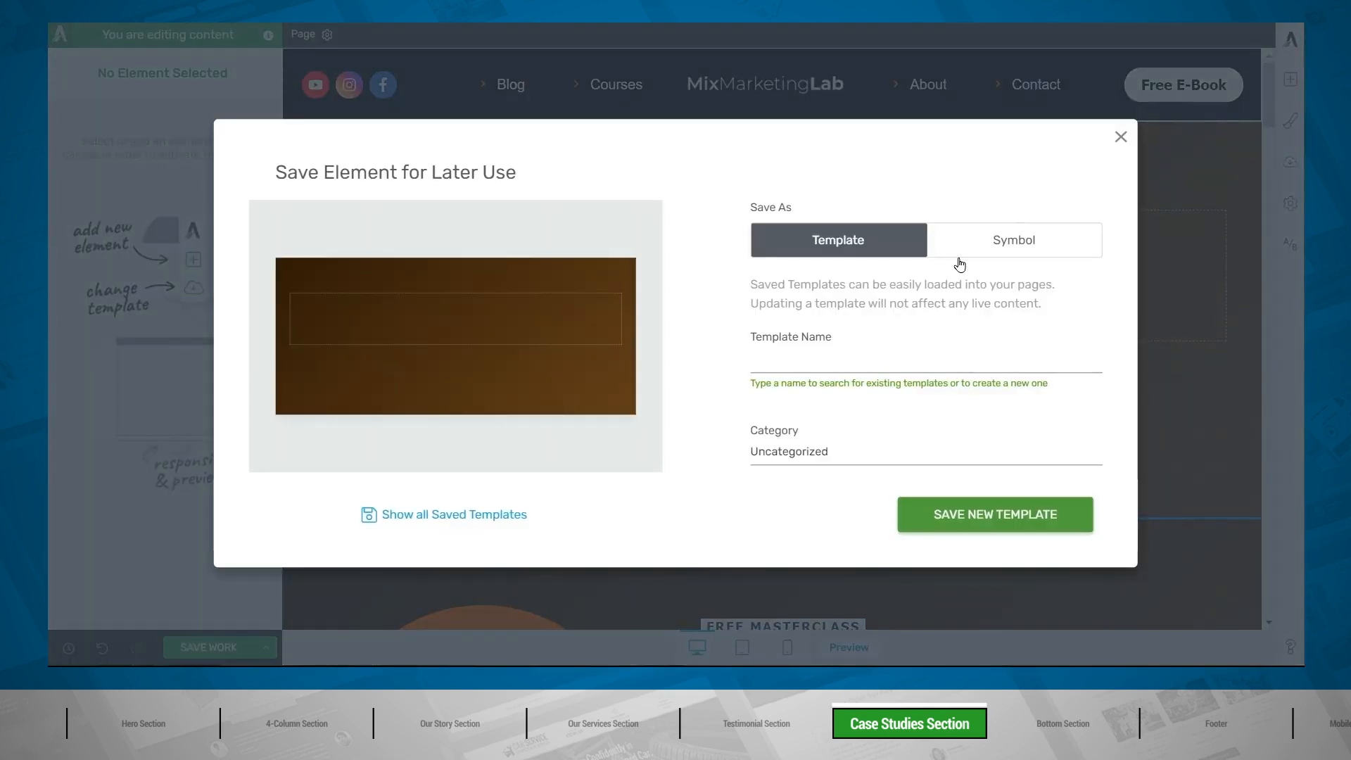
{"action": "left_click", "coordinate": [789, 363]}
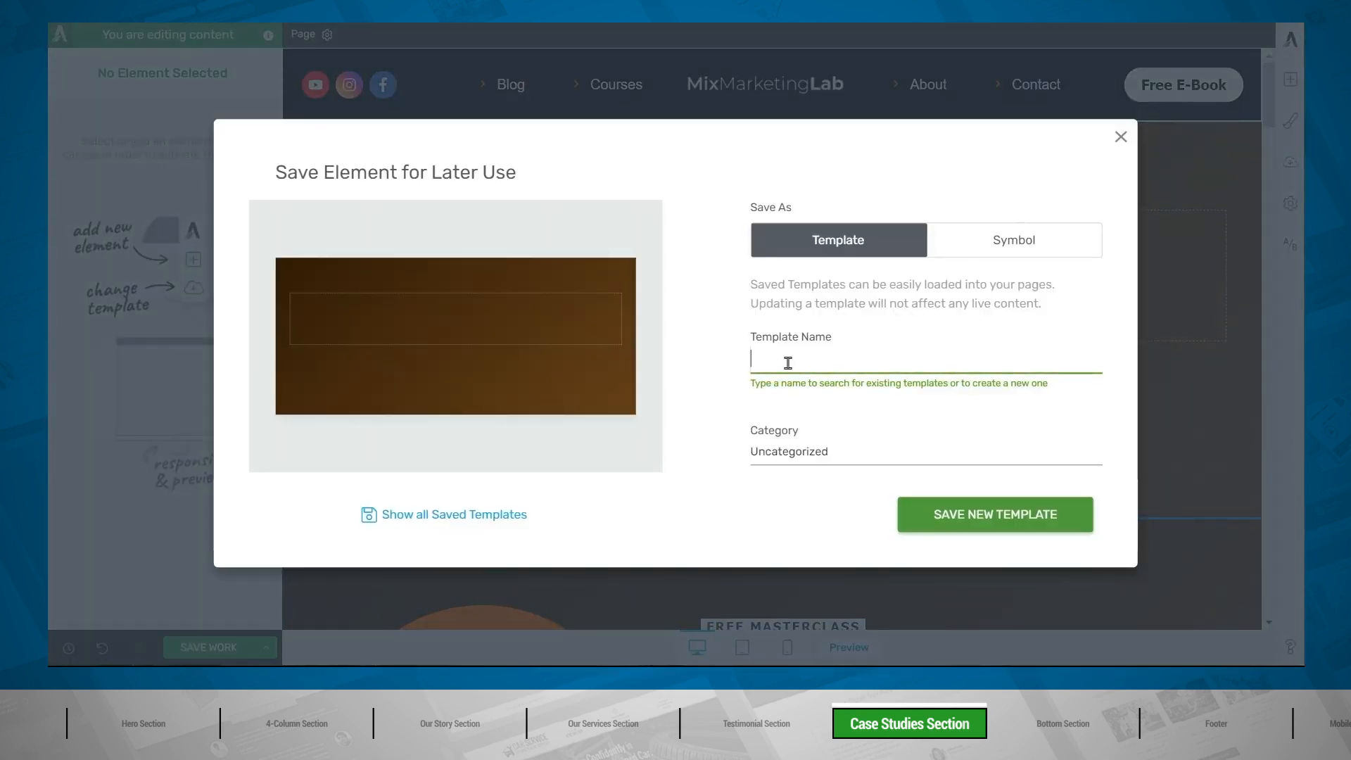
{"action": "type", "text": "Brown background"}
{"action": "left_click", "coordinate": [854, 454]}
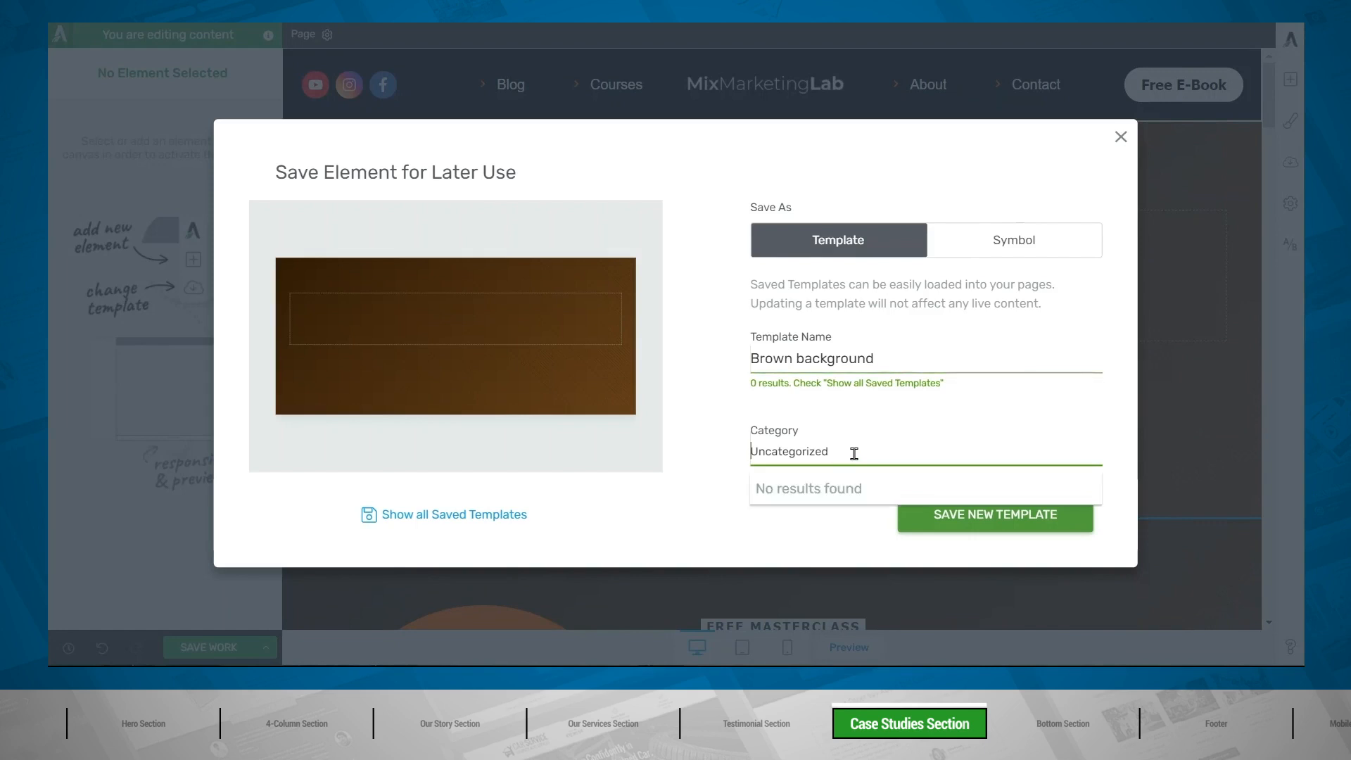
{"action": "left_click", "coordinate": [938, 522]}
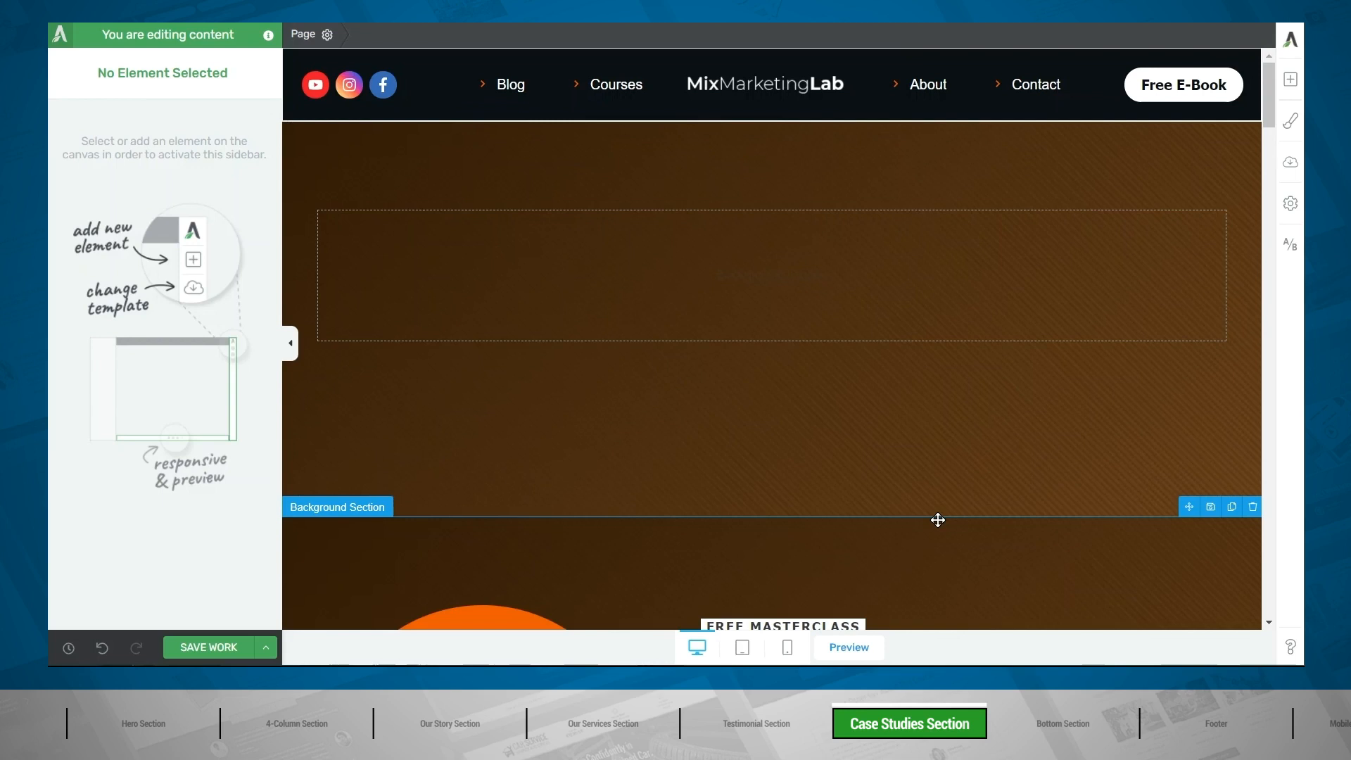
{"action": "left_click", "coordinate": [941, 441]}
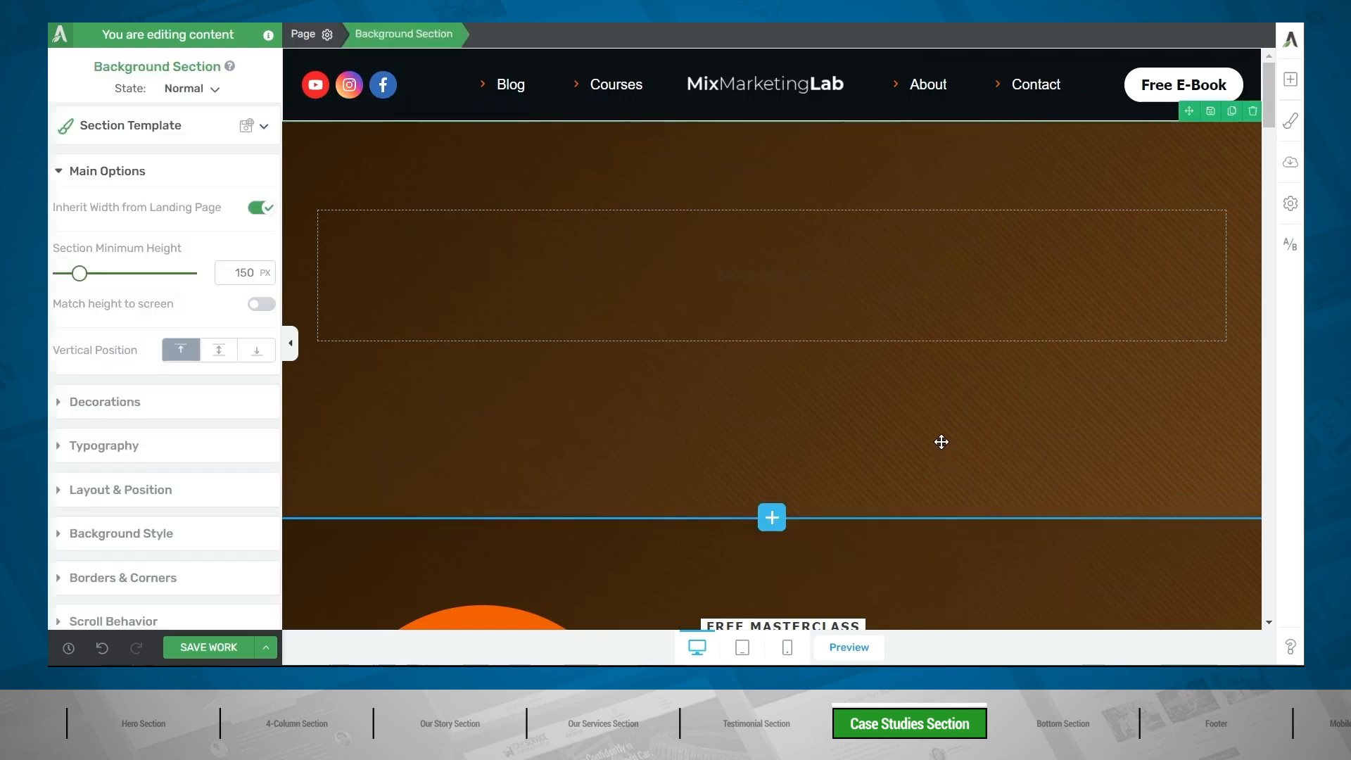
{"action": "left_click", "coordinate": [1253, 113]}
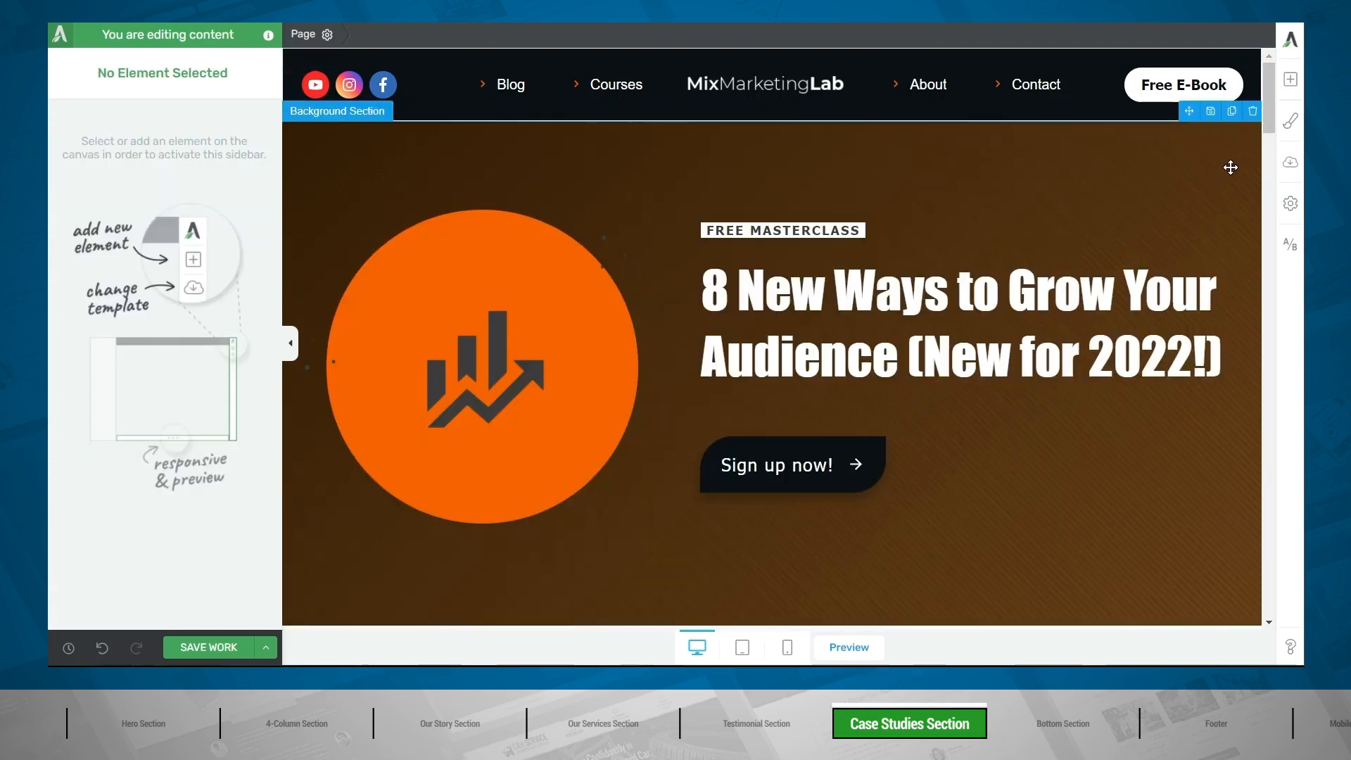
Insert the saved "Brown background" template between the black testimonial section and the Case Studies section
{"action": "scroll", "coordinate": [1227, 176], "scroll_direction": "down", "scroll_amount": 10}
{"action": "scroll", "coordinate": [1225, 239], "scroll_direction": "down", "scroll_amount": 10}
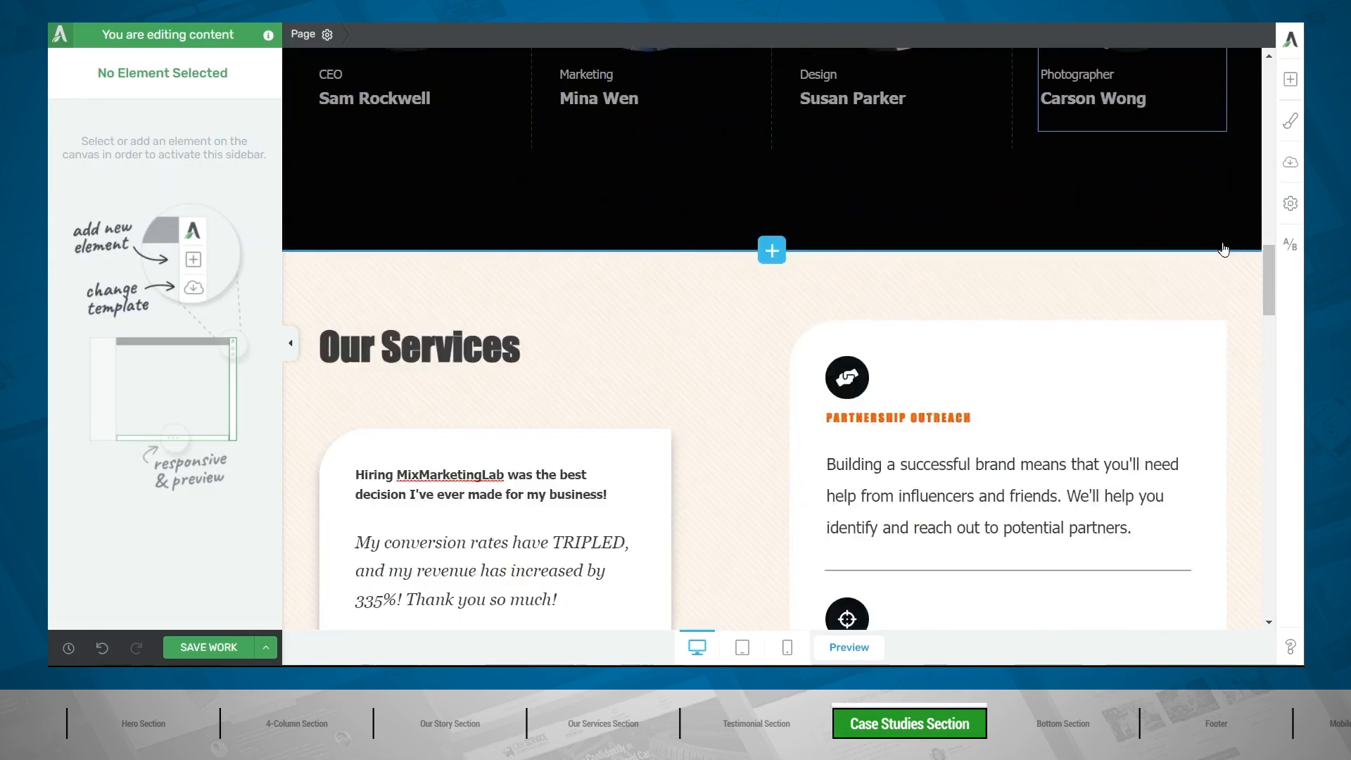
{"action": "scroll", "coordinate": [1221, 255], "scroll_direction": "down", "scroll_amount": 10}
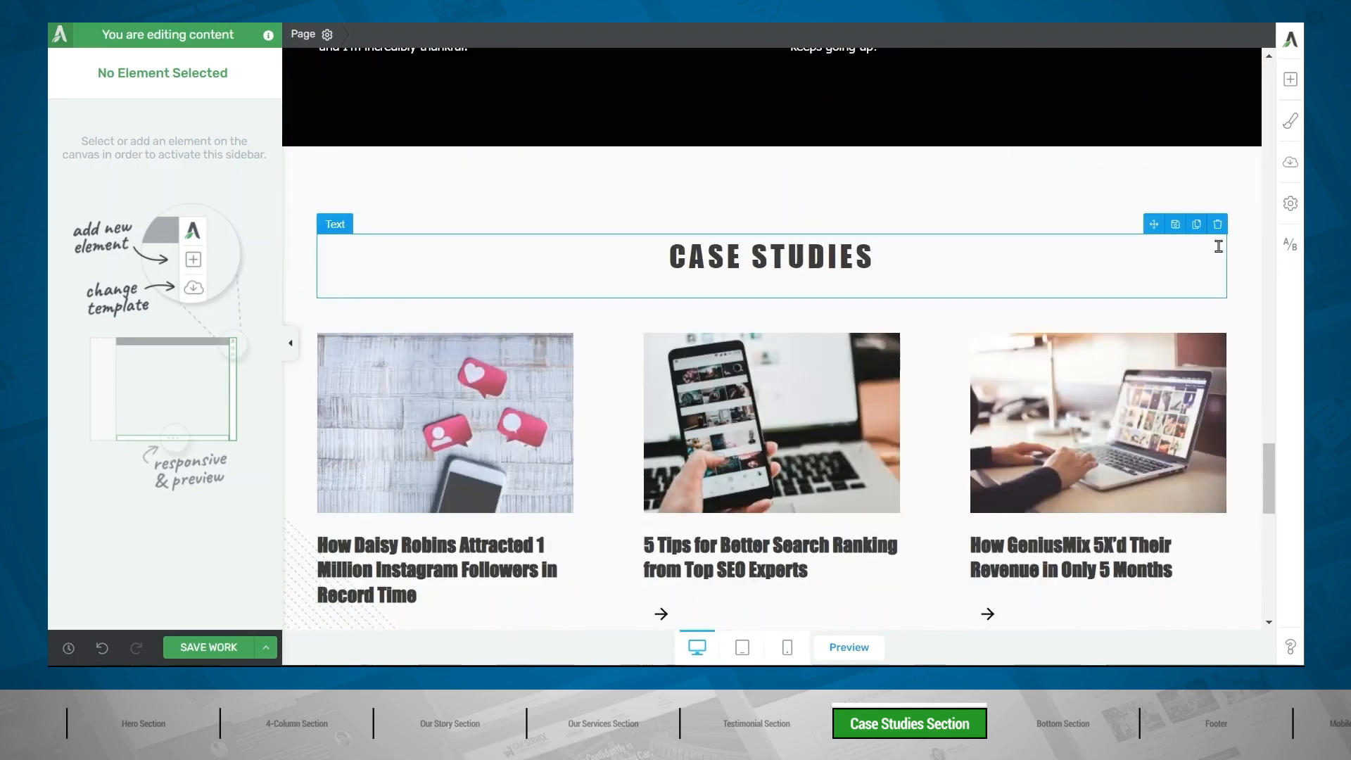
{"action": "left_click", "coordinate": [1291, 83]}
{"action": "type", "text": "templa"}
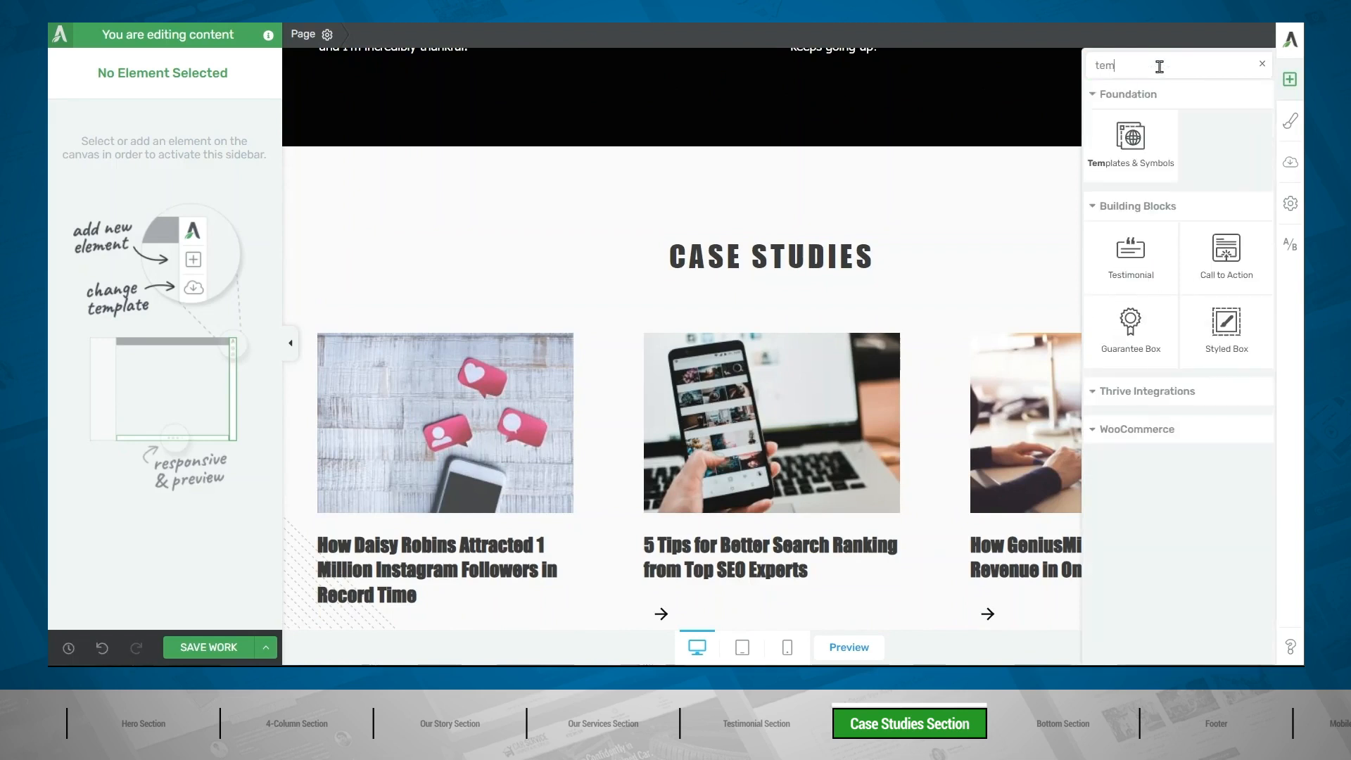
{"action": "type", "text": "te"}
{"action": "left_click_drag", "start_coordinate": [1133, 140], "coordinate": [772, 144]}
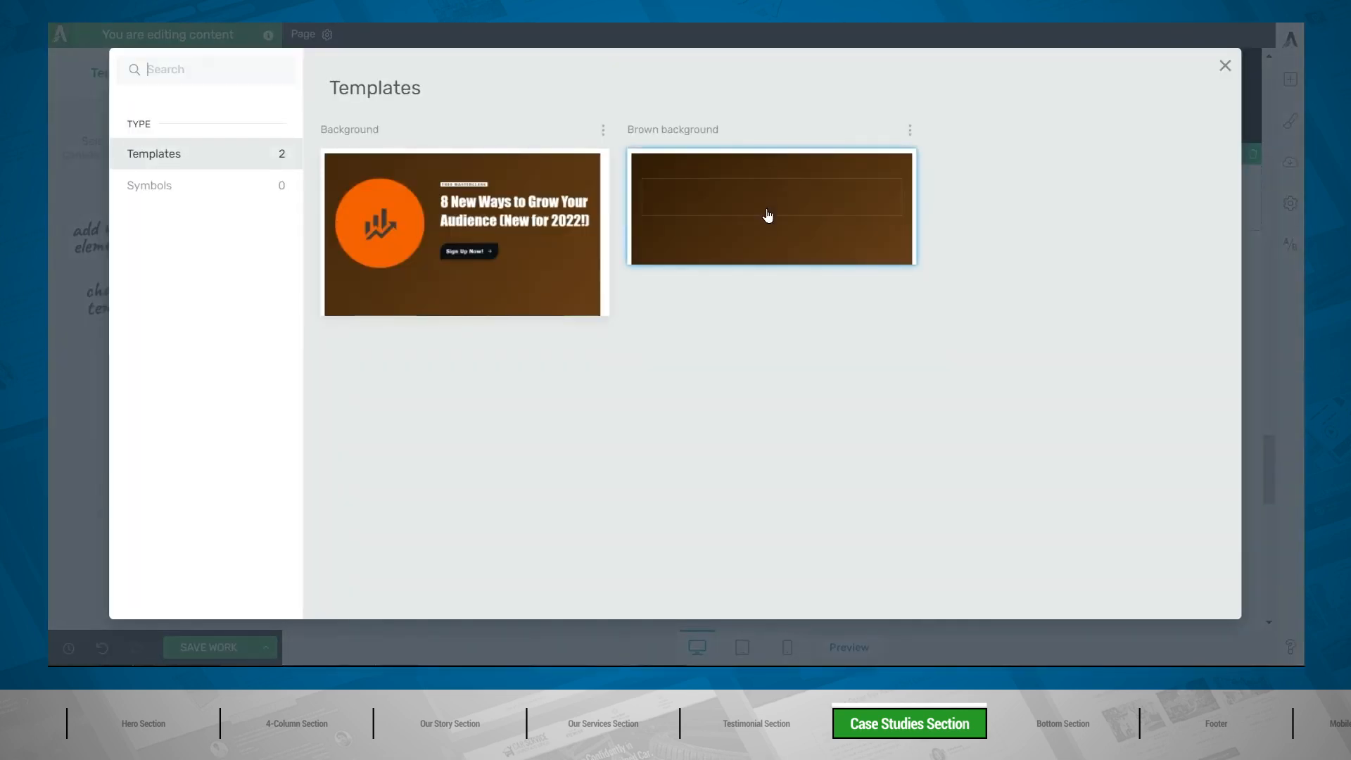
{"action": "left_click", "coordinate": [768, 215]}
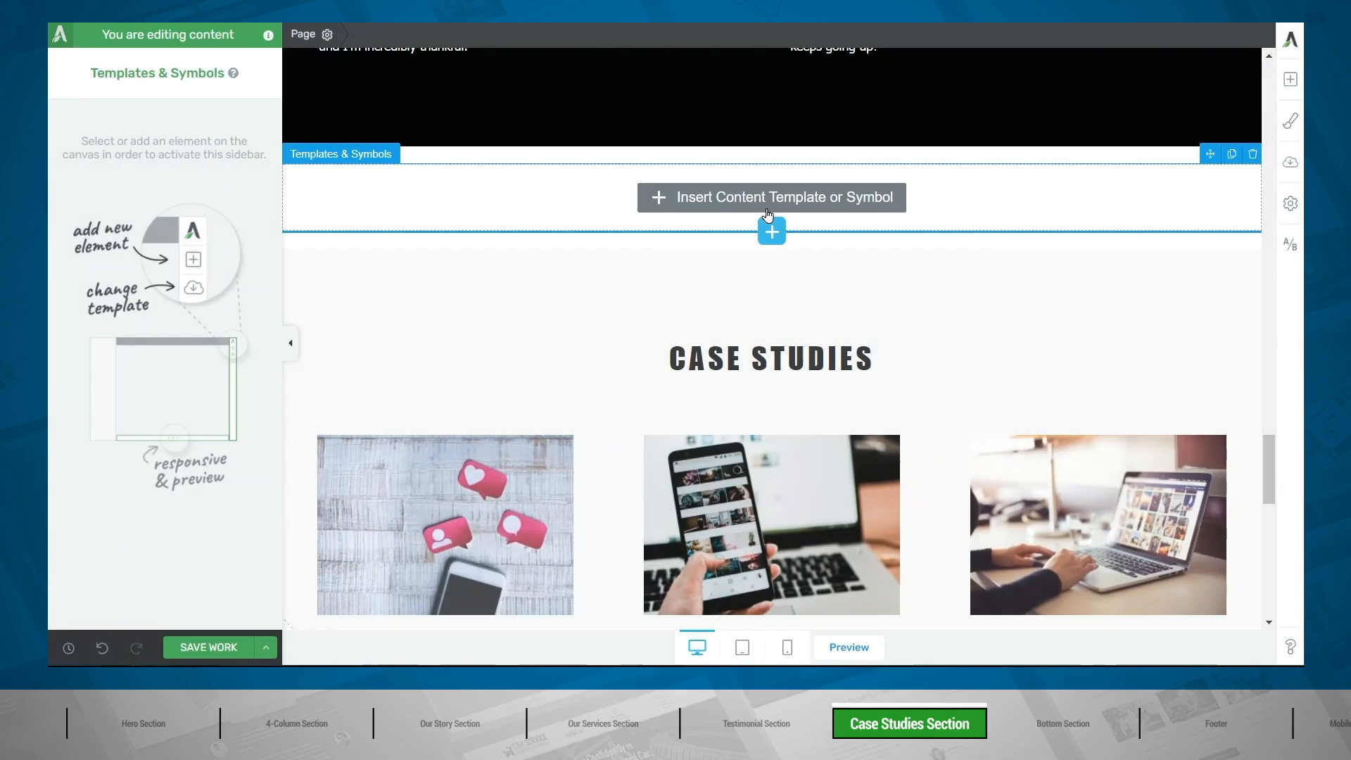
Move the Case Studies heading and the post list beneath it into the new brown background section
{"action": "scroll", "coordinate": [762, 218], "scroll_direction": "down", "scroll_amount": 2}
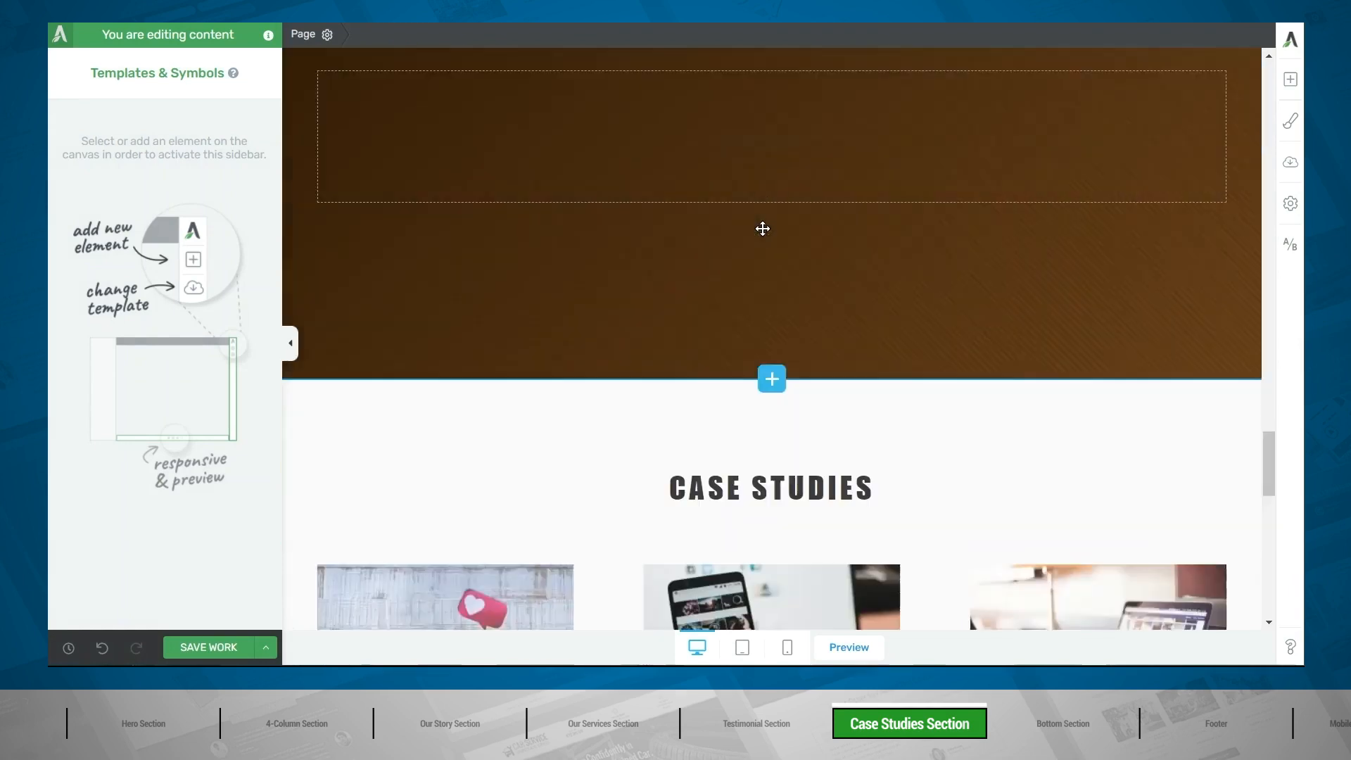
{"action": "scroll", "coordinate": [762, 229], "scroll_direction": "down", "scroll_amount": 2}
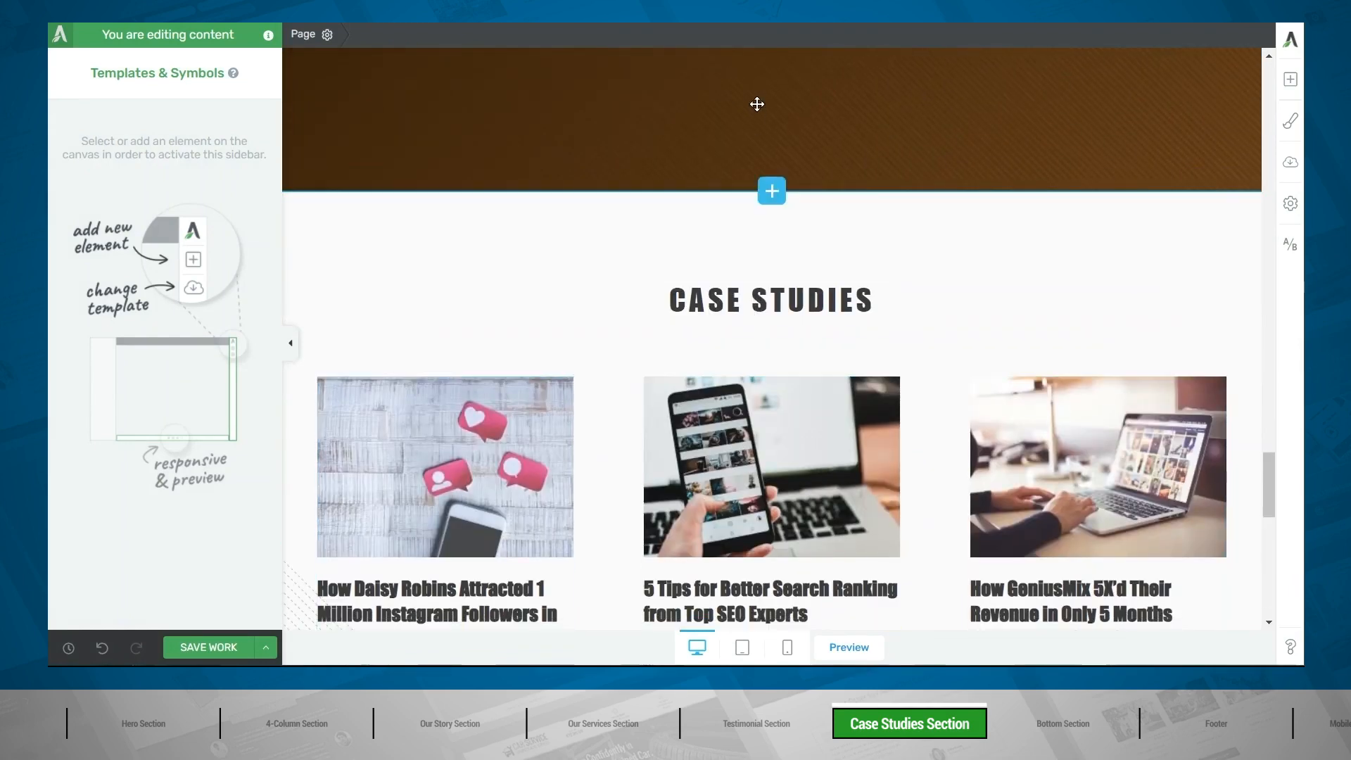
{"action": "left_click_drag", "start_coordinate": [1153, 273], "coordinate": [772, 241]}
{"action": "scroll", "coordinate": [903, 361], "scroll_direction": "down", "scroll_amount": 4}
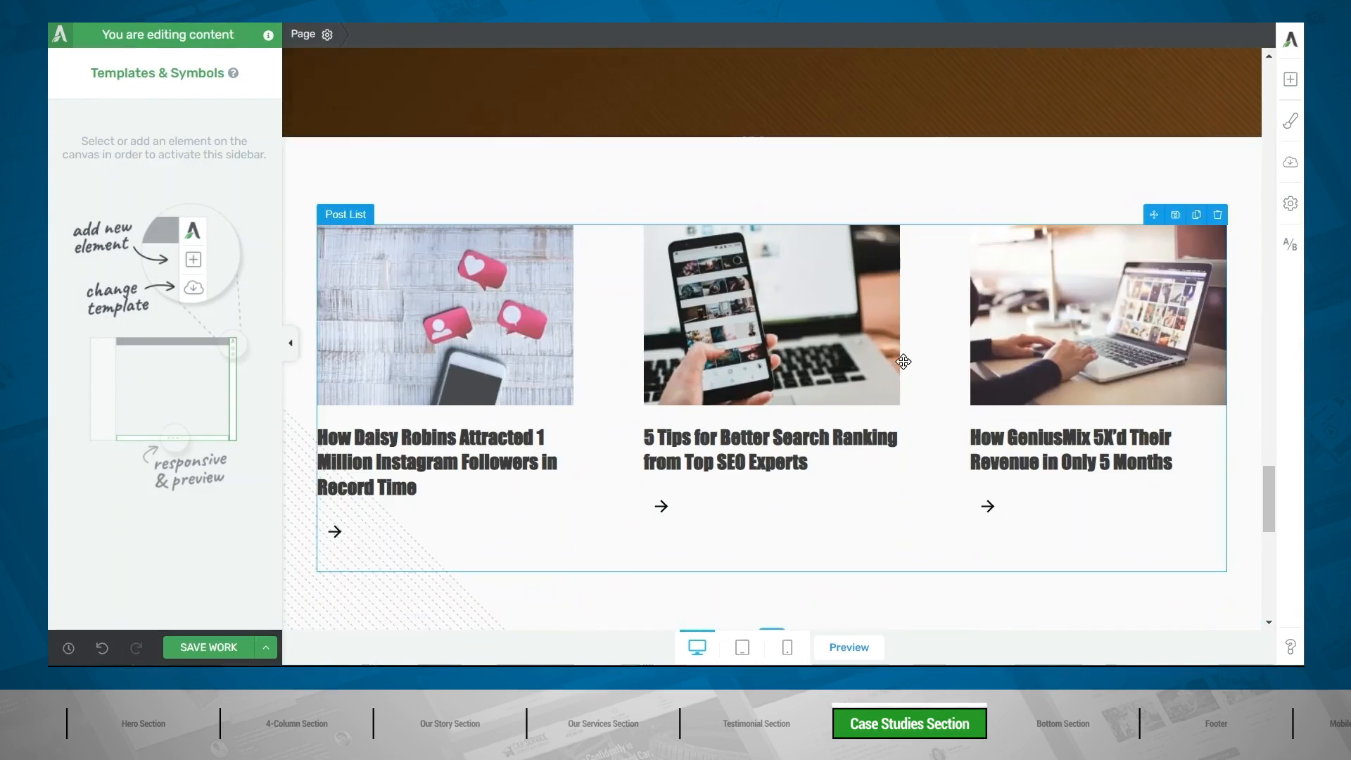
{"action": "left_click", "coordinate": [904, 361]}
{"action": "left_click_drag", "start_coordinate": [1155, 214], "coordinate": [841, 334]}
{"action": "scroll", "coordinate": [963, 386], "scroll_direction": "down", "scroll_amount": 3}
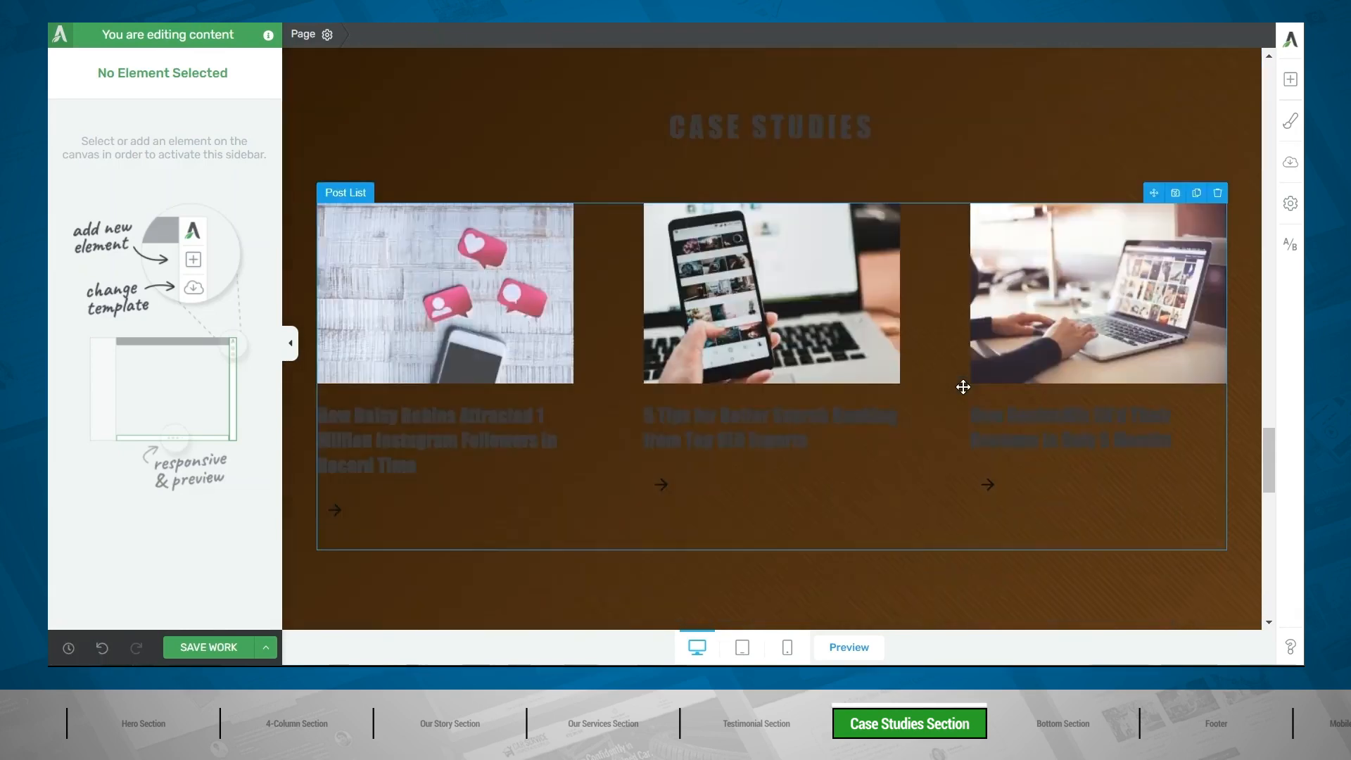
Delete the emptied white background section below the brown Case Studies section
{"action": "scroll", "coordinate": [963, 386], "scroll_direction": "down", "scroll_amount": 6}
{"action": "left_click", "coordinate": [962, 492]}
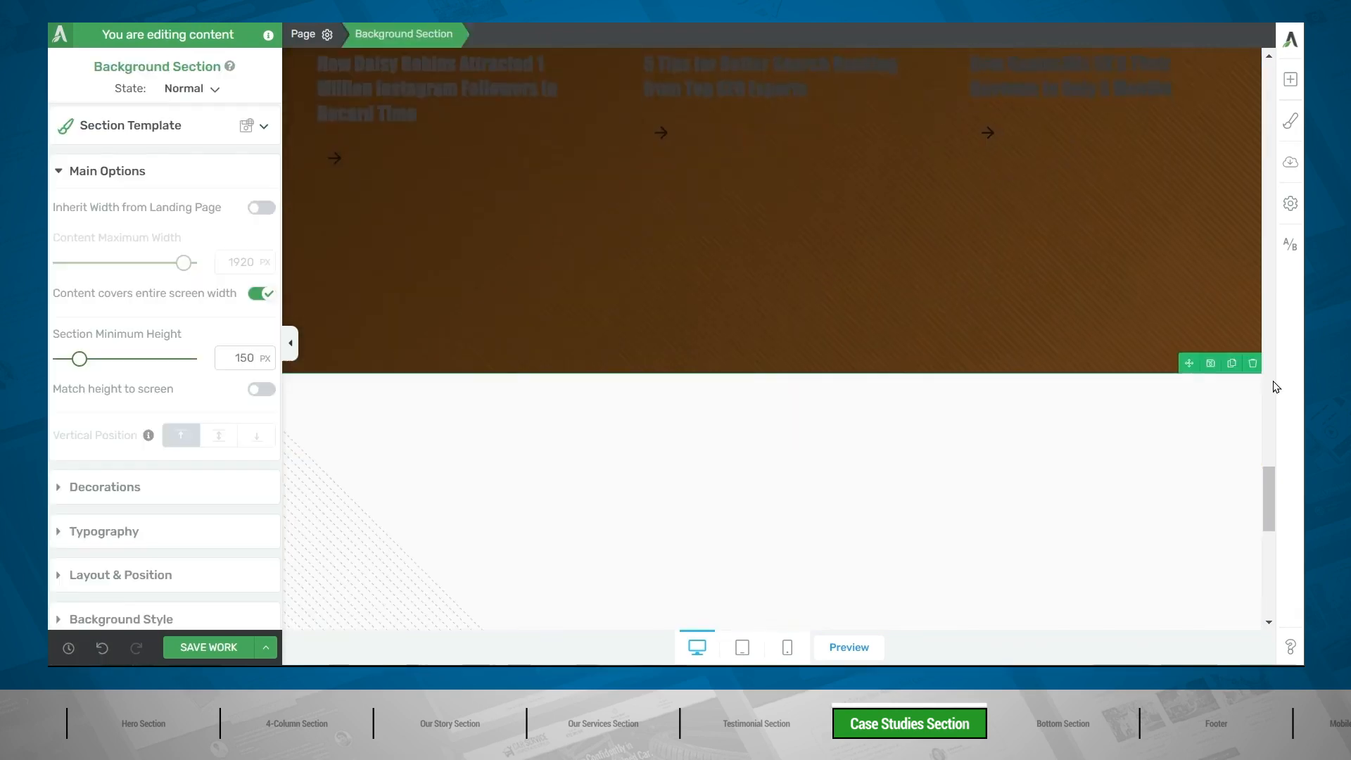
{"action": "left_click", "coordinate": [1253, 363]}
Change the color of the "Case Studies" heading text to white (#ffffff)
{"action": "scroll", "coordinate": [1259, 362], "scroll_direction": "up", "scroll_amount": 6}
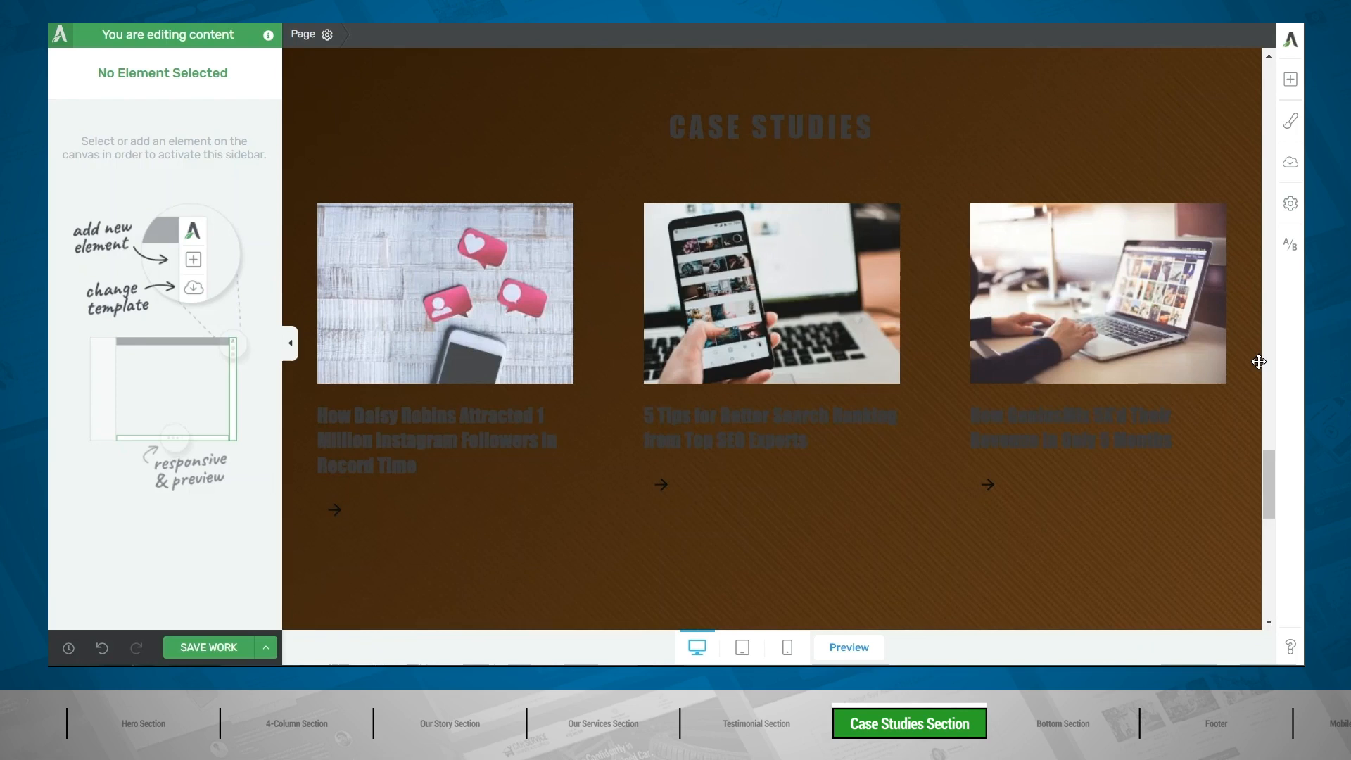
{"action": "left_click", "coordinate": [820, 116]}
{"action": "left_click_drag", "start_coordinate": [894, 124], "coordinate": [564, 129]}
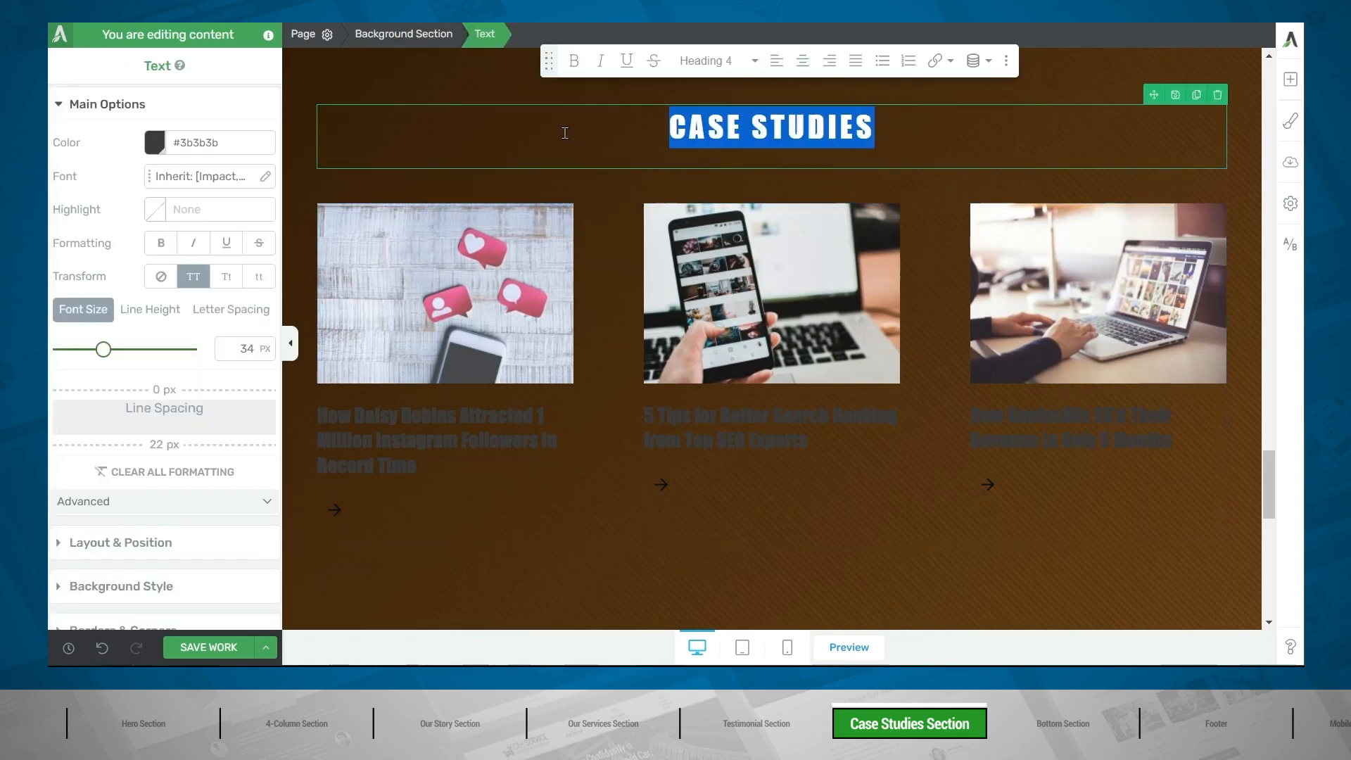
{"action": "left_click", "coordinate": [156, 142]}
{"action": "left_click", "coordinate": [176, 532]}
{"action": "left_click", "coordinate": [211, 579]}
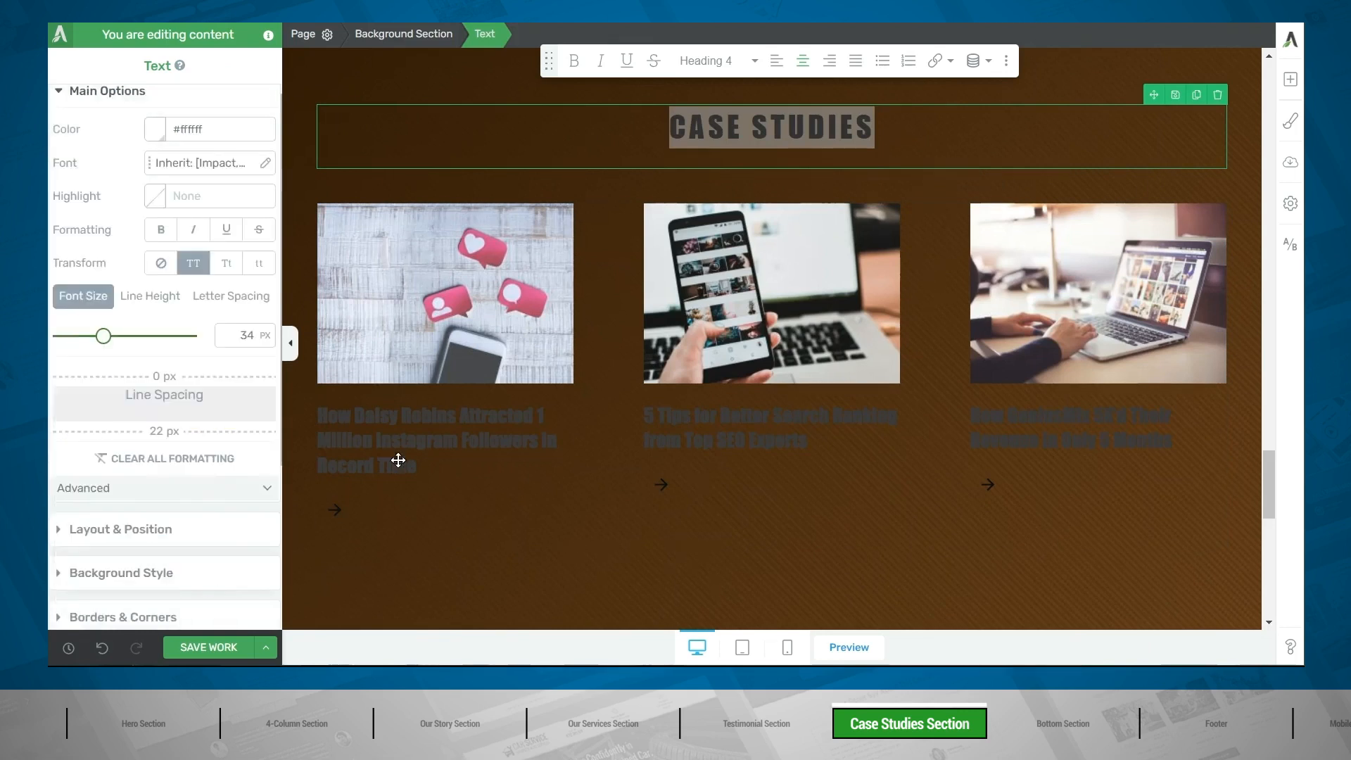
Edit the post list design so the post title links use the specific color #ffffff from the theme colors, without bold
{"action": "left_click", "coordinate": [415, 462]}
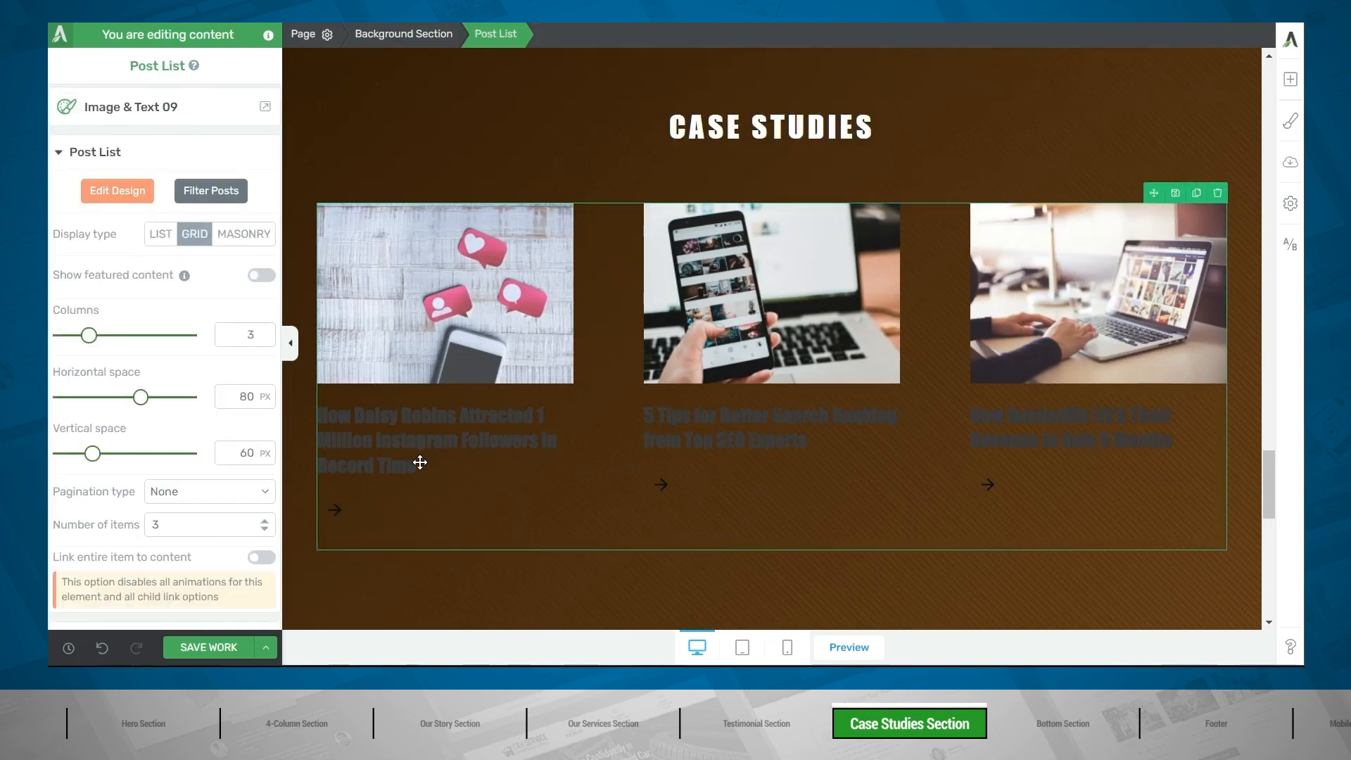
{"action": "left_click", "coordinate": [111, 195]}
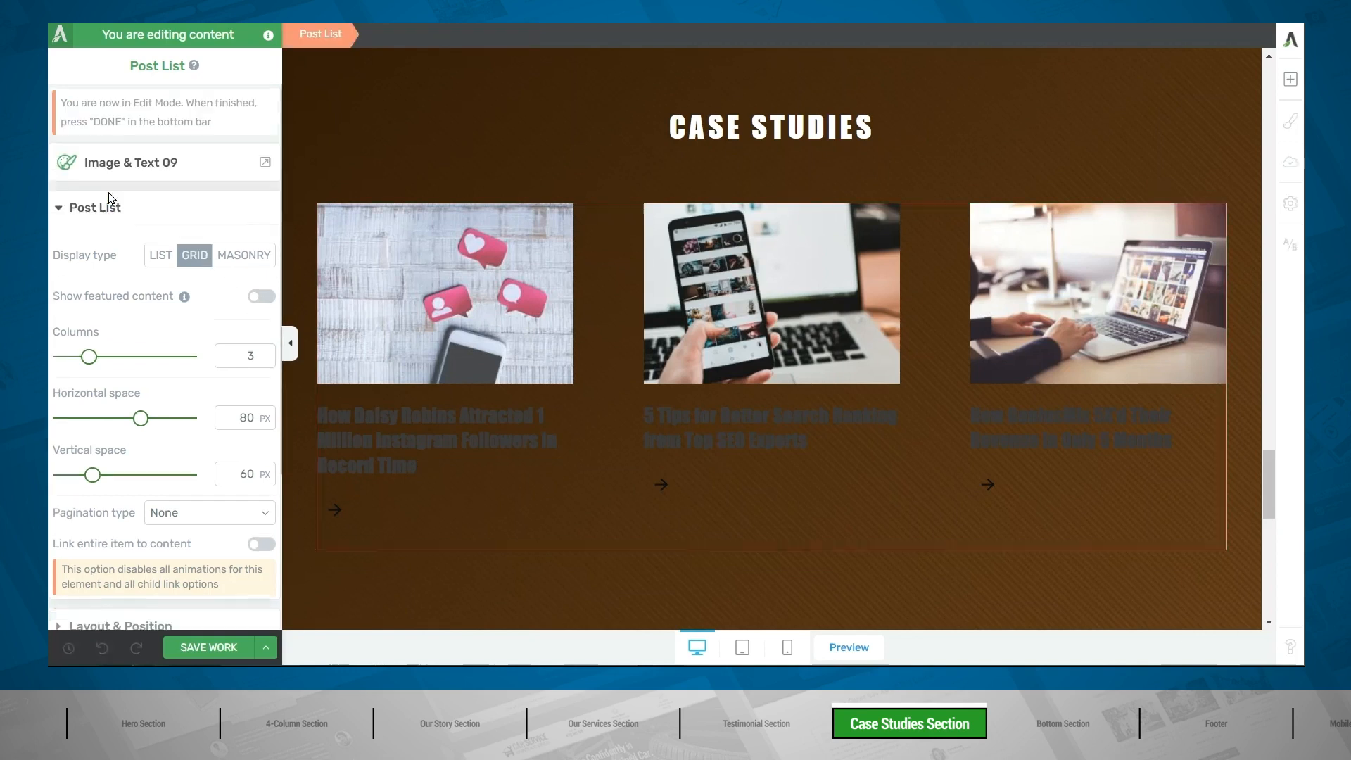
{"action": "left_click", "coordinate": [358, 449]}
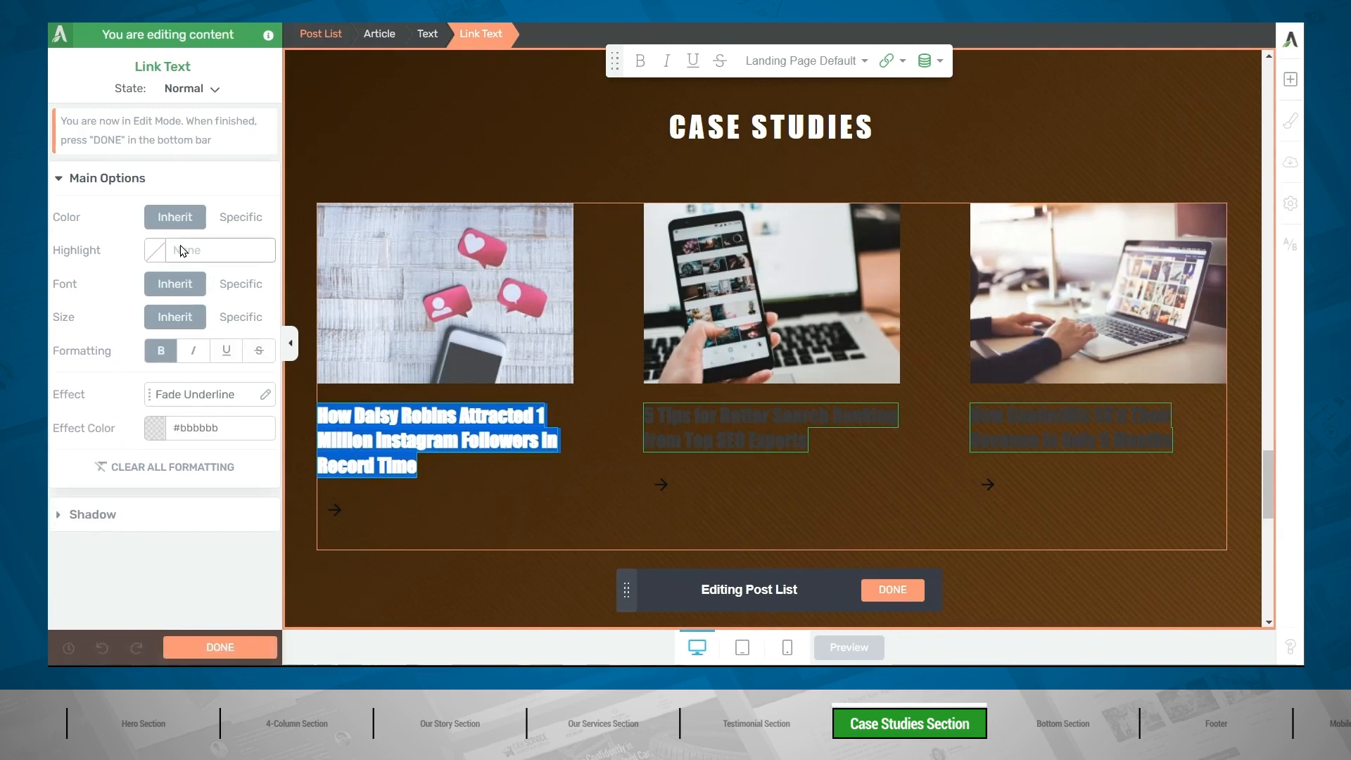
{"action": "left_click", "coordinate": [229, 217]}
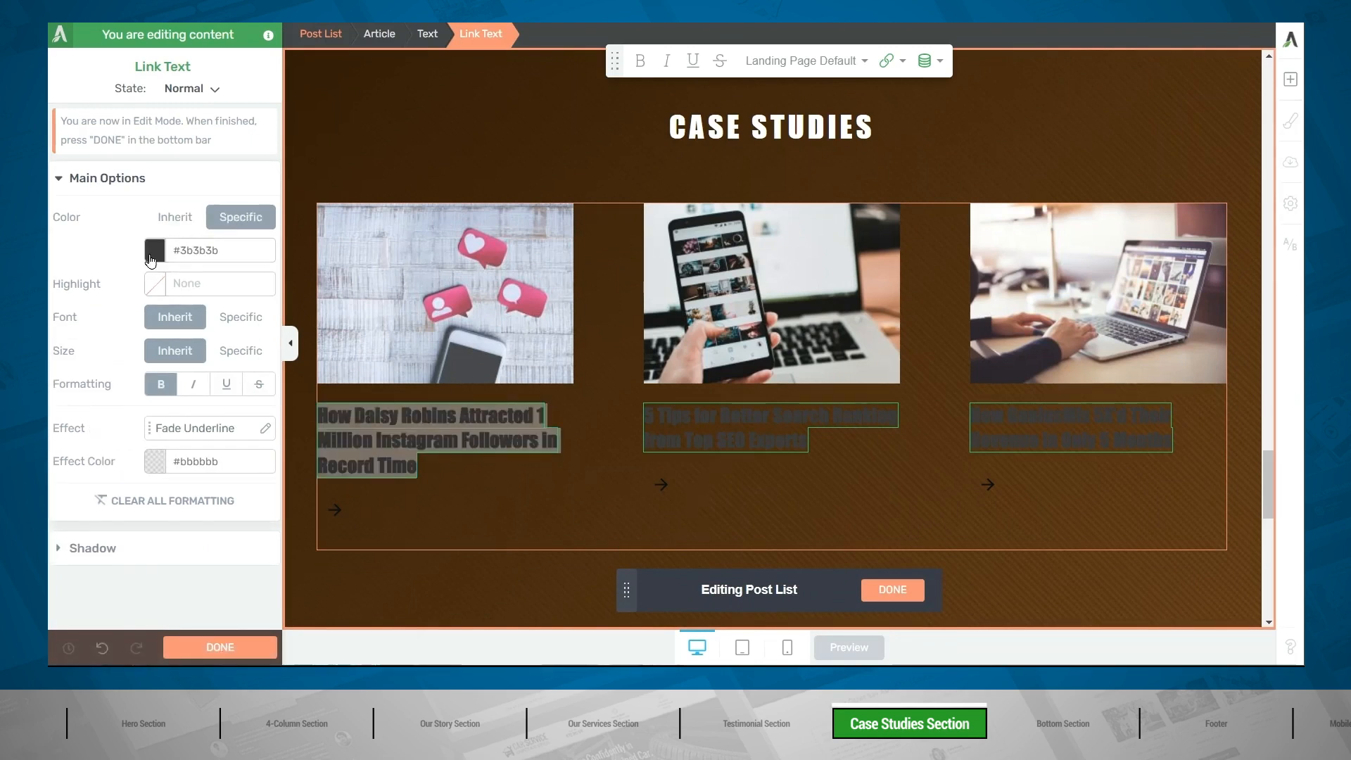
{"action": "left_click", "coordinate": [154, 251]}
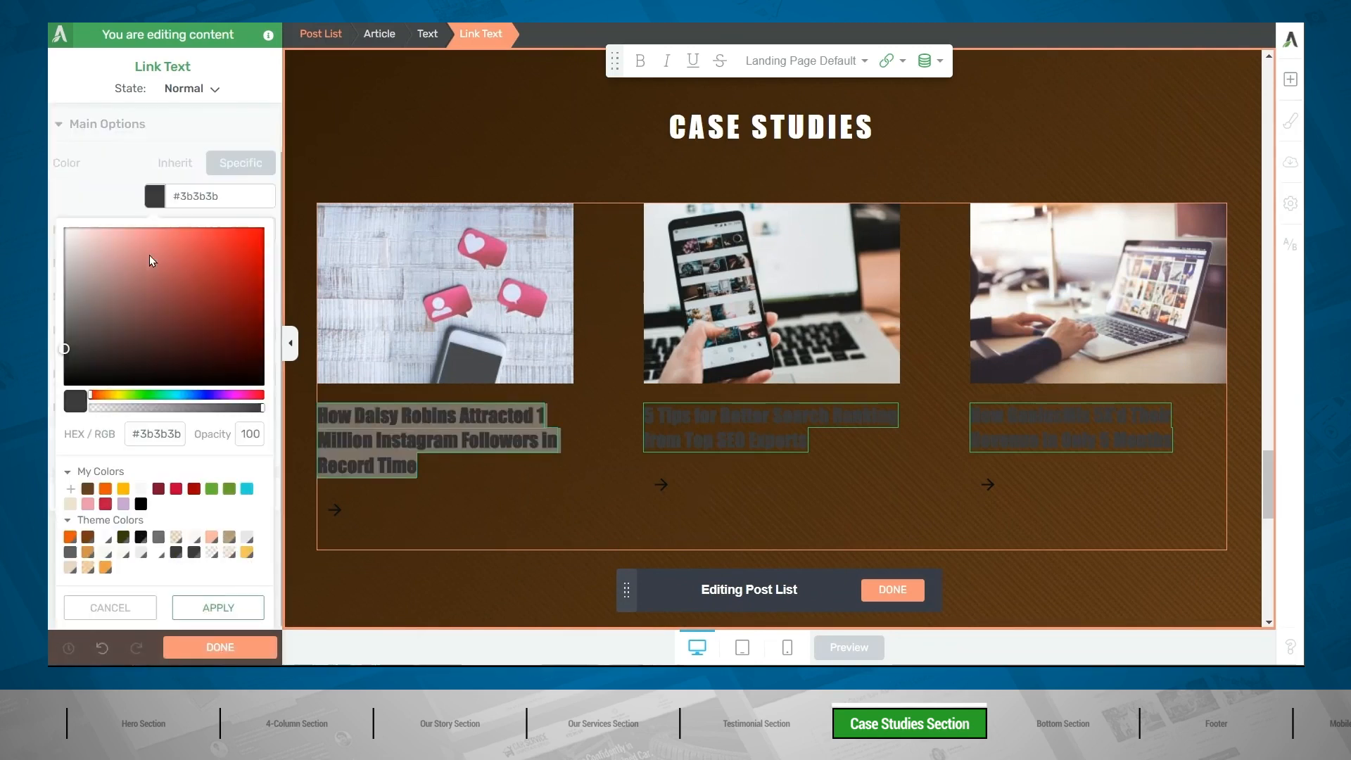
{"action": "left_click", "coordinate": [158, 553]}
{"action": "scroll", "coordinate": [222, 598], "scroll_direction": "down", "scroll_amount": 1}
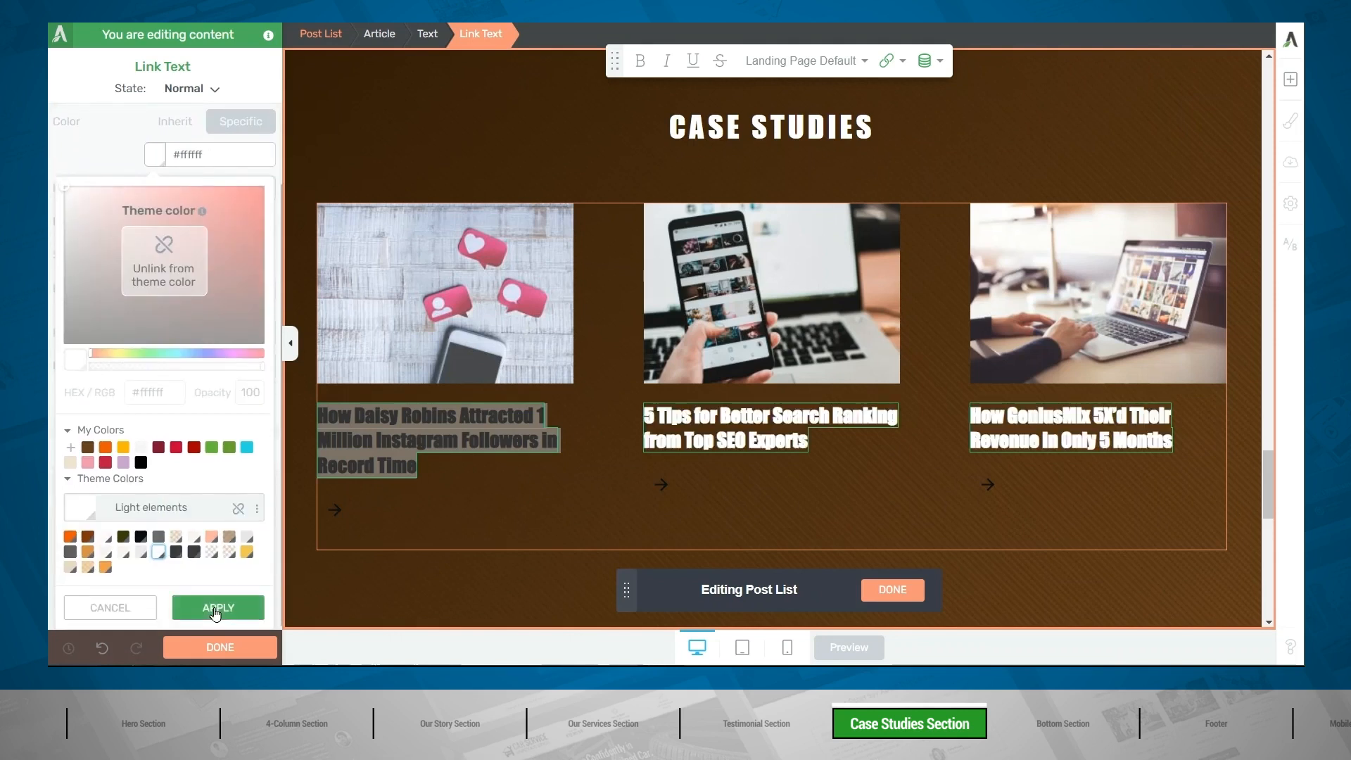
{"action": "left_click", "coordinate": [217, 610]}
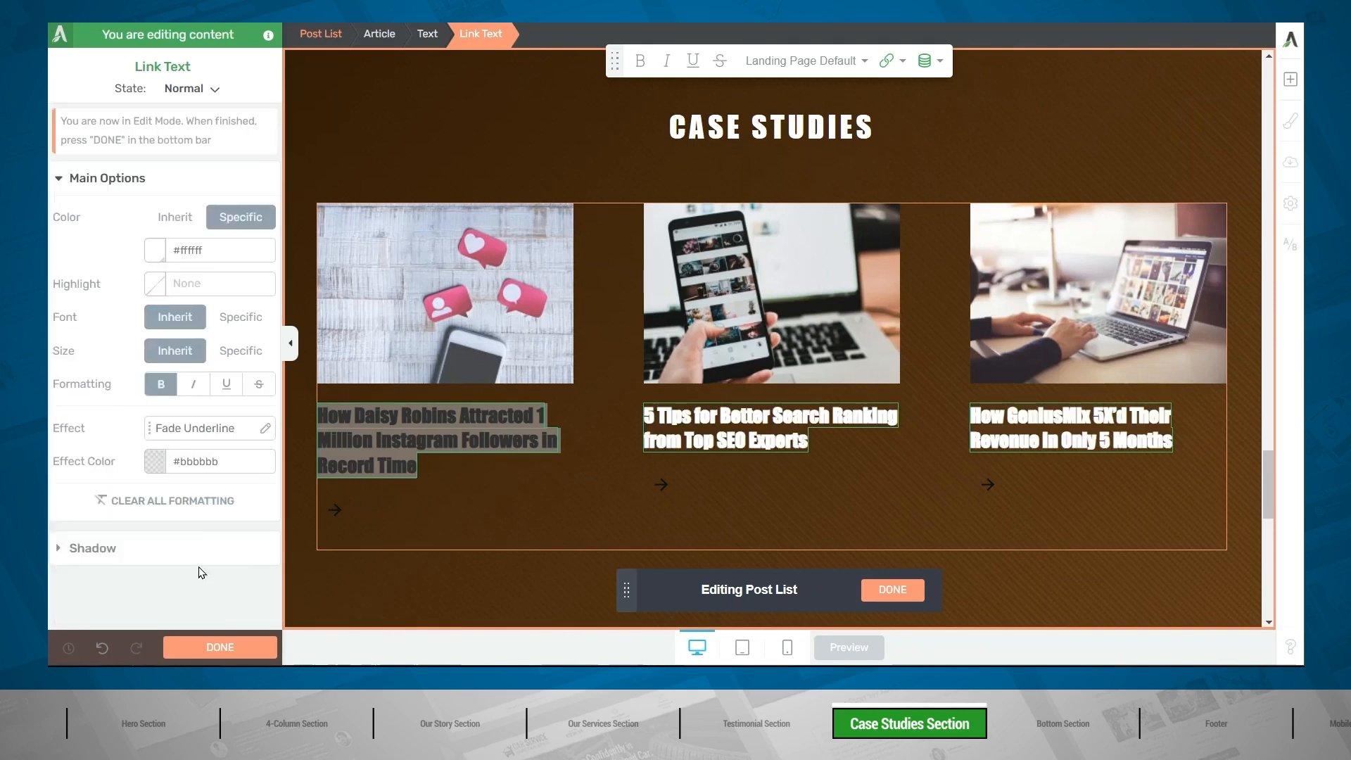
{"action": "left_click", "coordinate": [162, 384]}
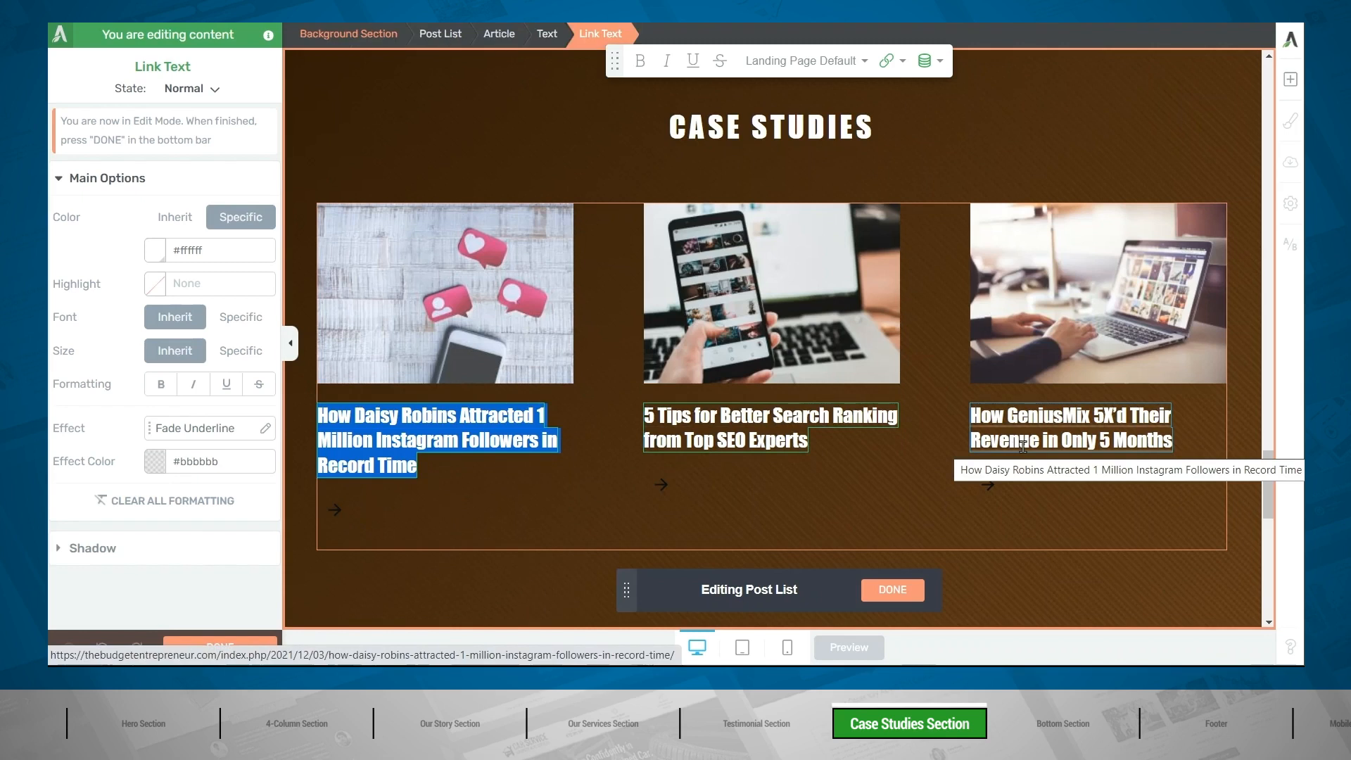
Delete the Read More arrow buttons from the articles in the post list
{"action": "left_click", "coordinate": [992, 486]}
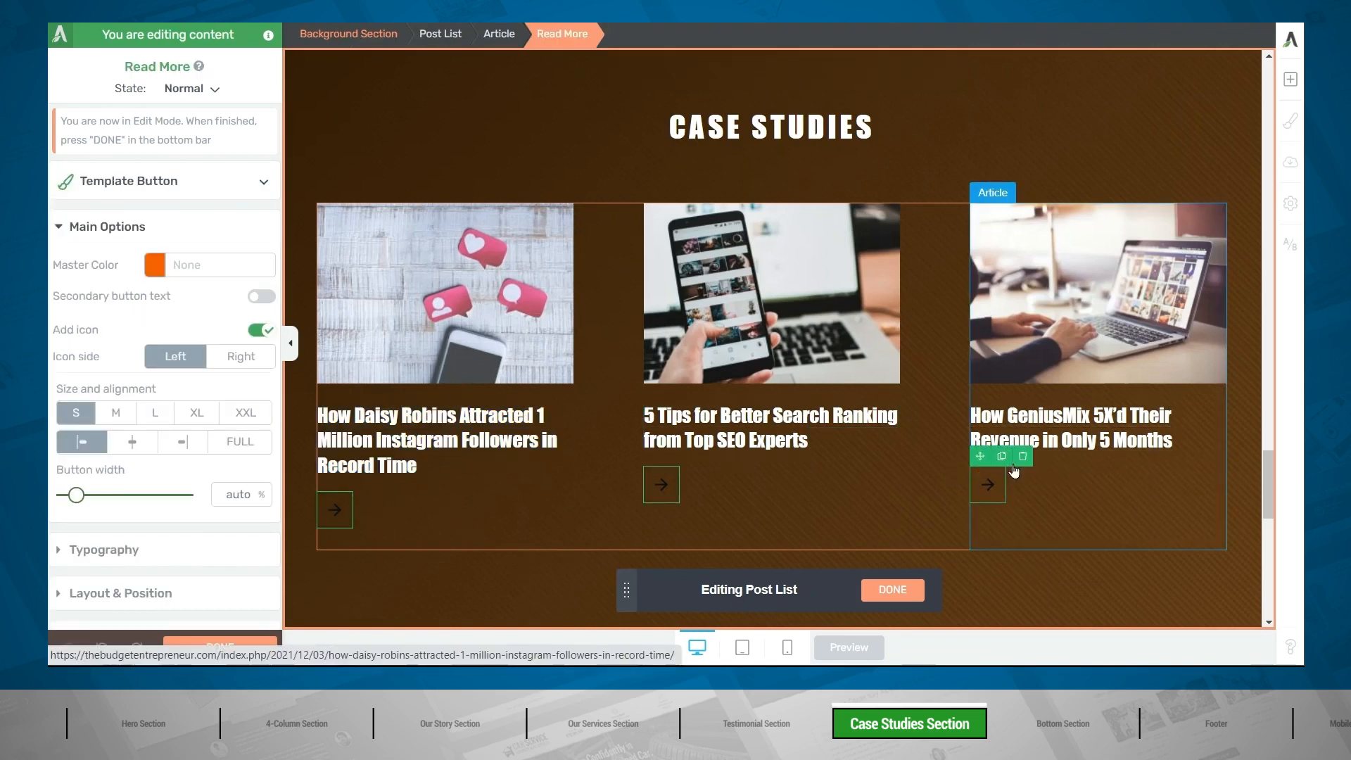
{"action": "left_click", "coordinate": [1022, 456]}
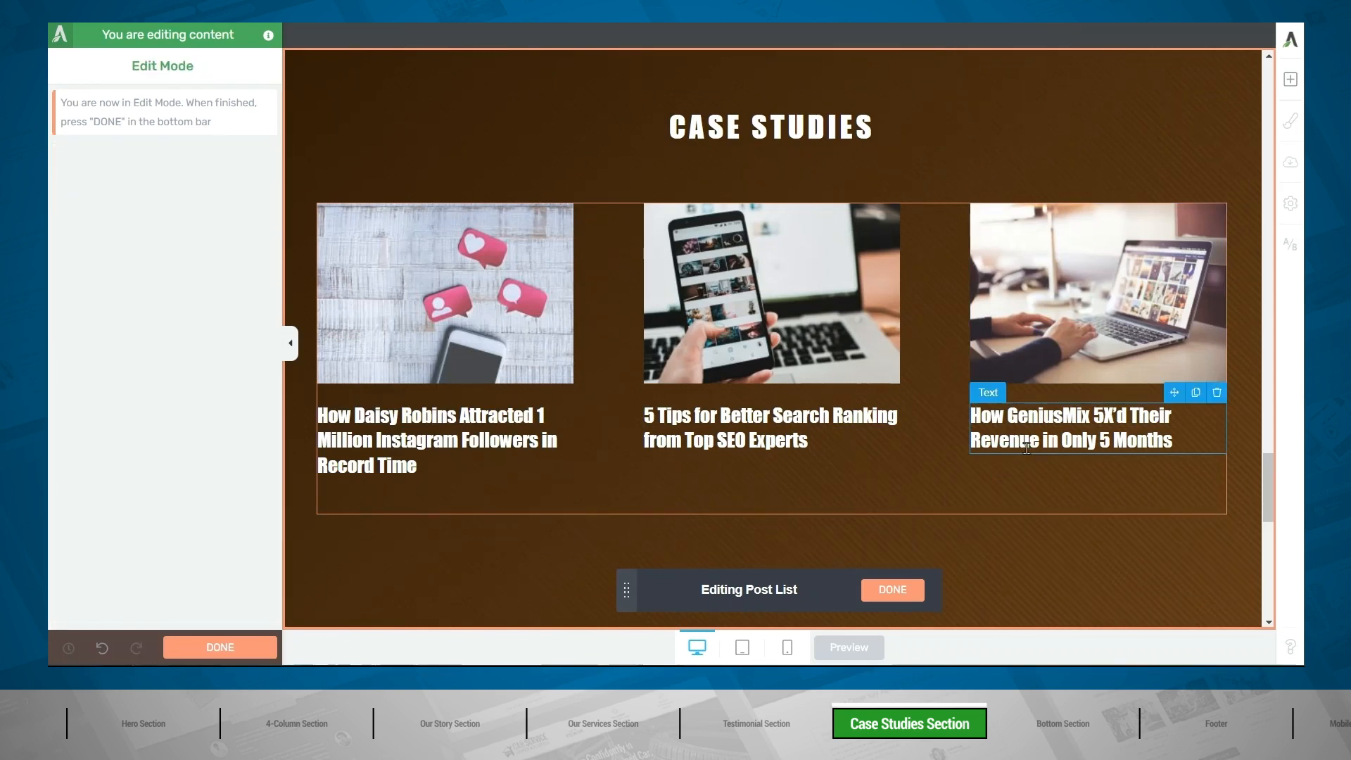
Round the post image boxes' top-left corner to 39 px and bottom-right corner to 43 px, and finish editing the post list design
{"action": "left_click", "coordinate": [1037, 358]}
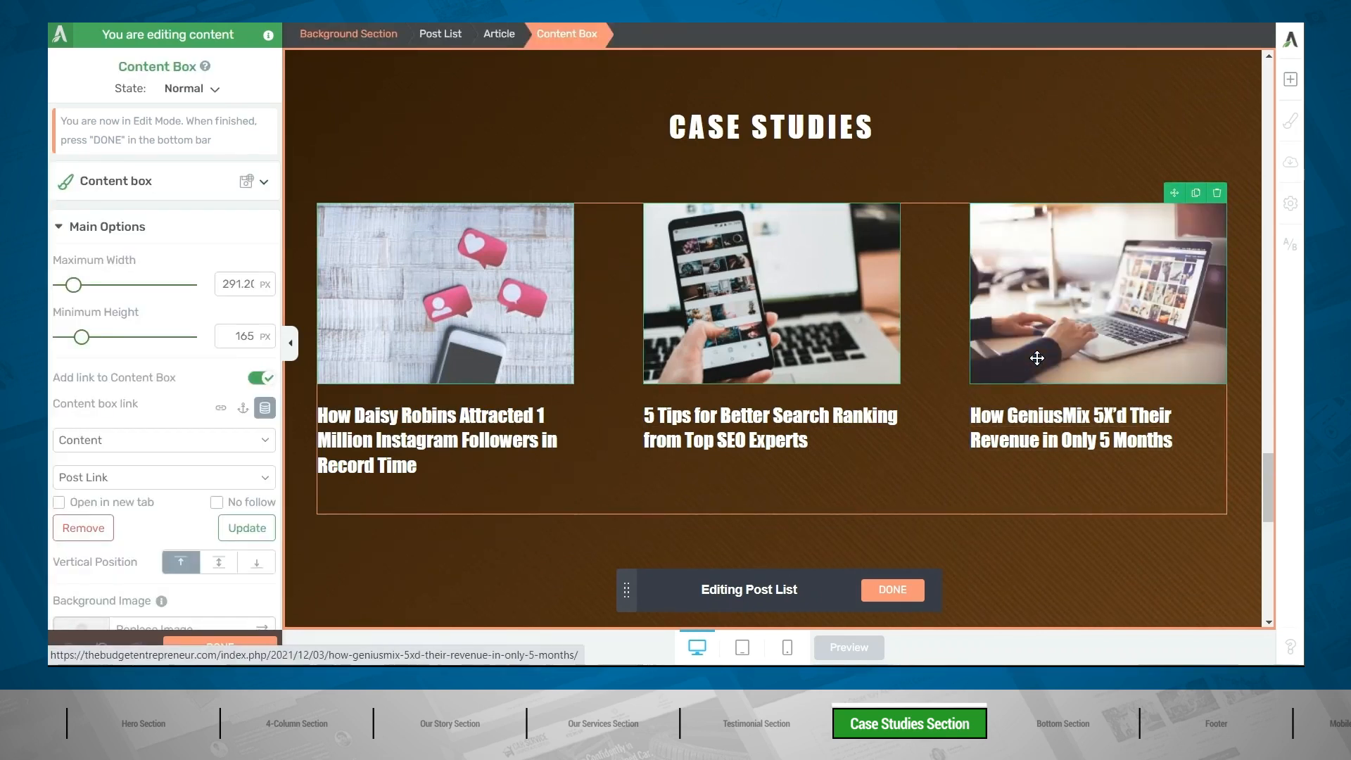
{"action": "scroll", "coordinate": [139, 526], "scroll_direction": "down", "scroll_amount": 5}
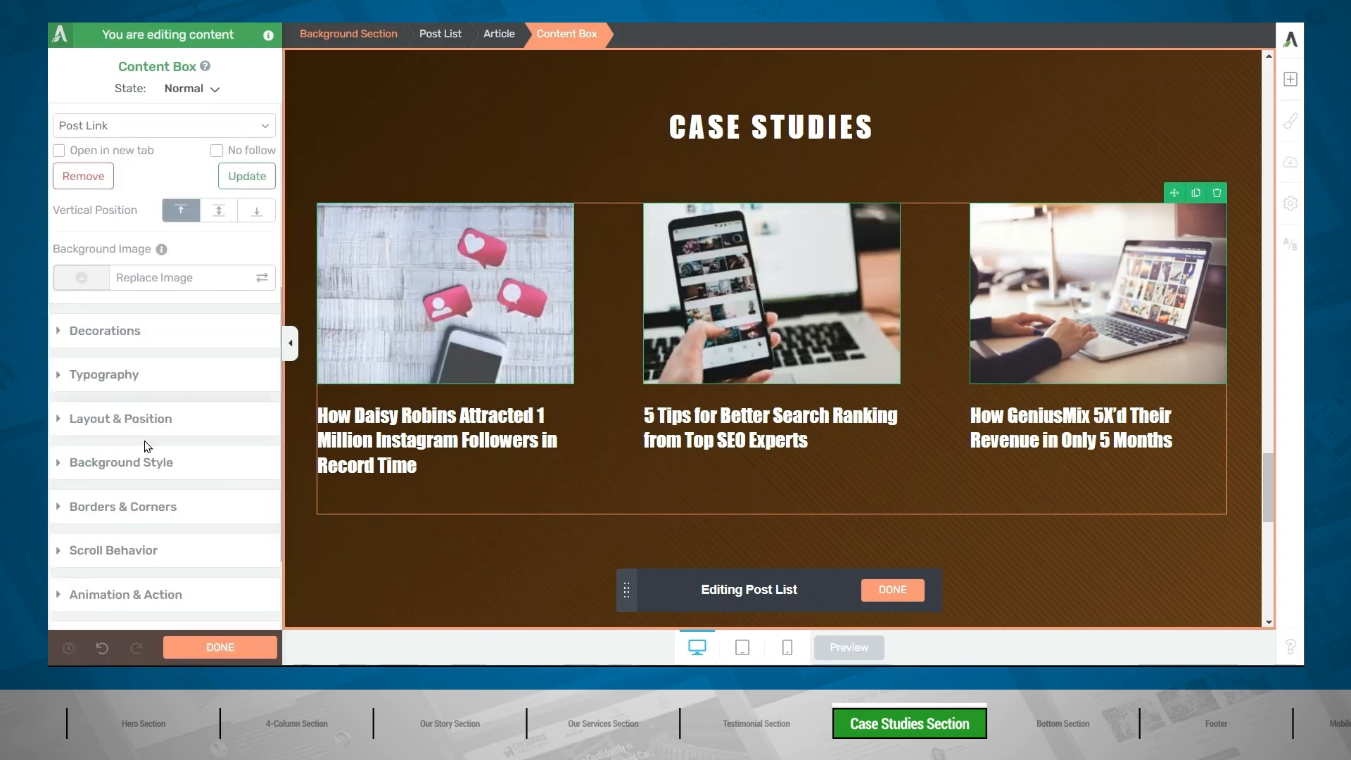
{"action": "left_click", "coordinate": [138, 527]}
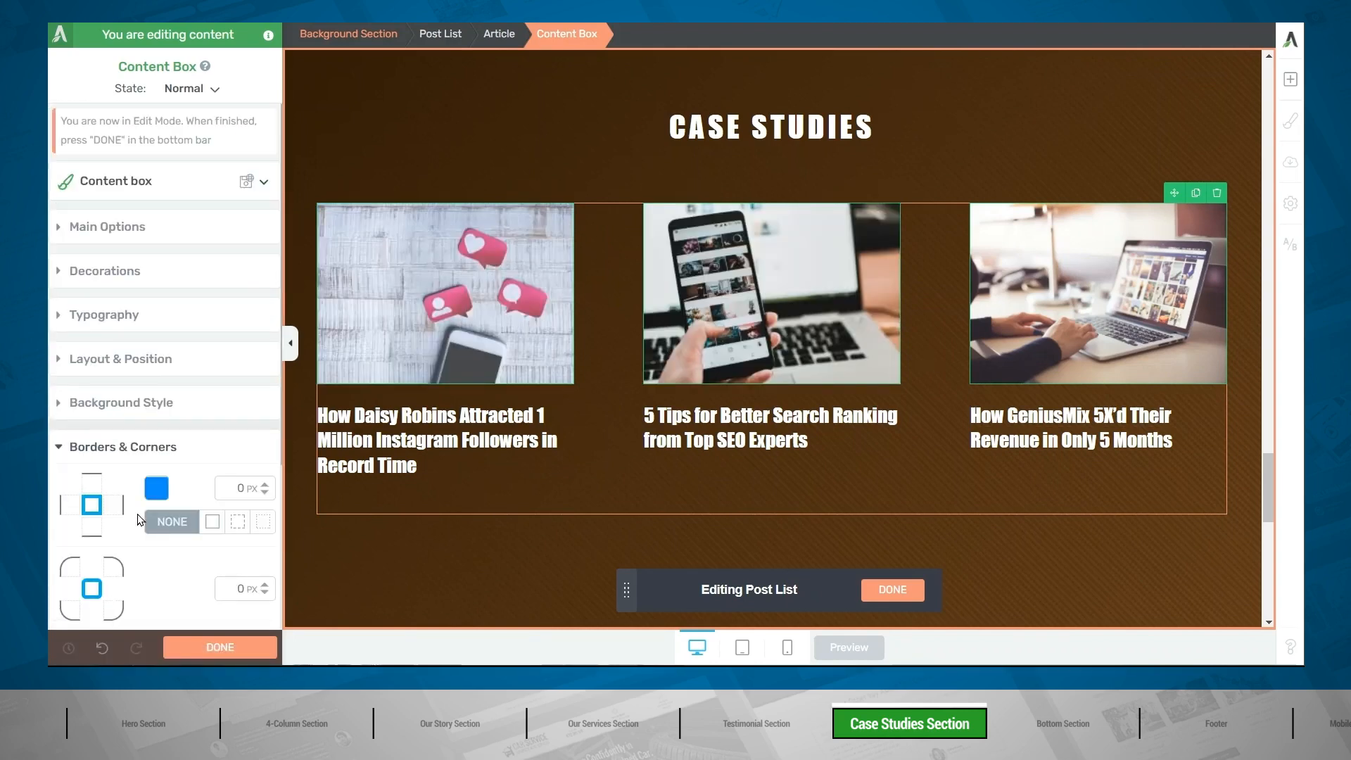
{"action": "left_click", "coordinate": [65, 567]}
{"action": "left_click_drag", "start_coordinate": [265, 585], "coordinate": [271, 551]}
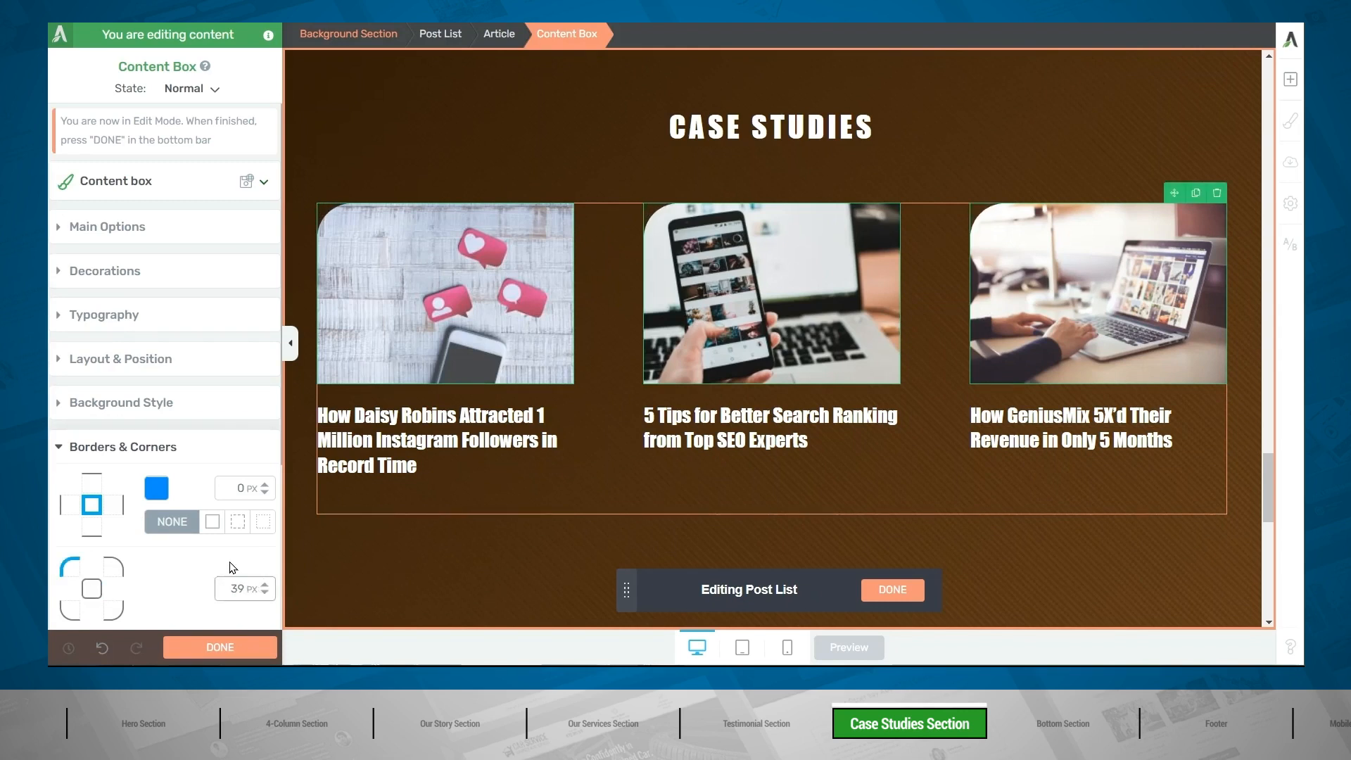
{"action": "left_click", "coordinate": [116, 614]}
{"action": "left_click_drag", "start_coordinate": [269, 589], "coordinate": [271, 557]}
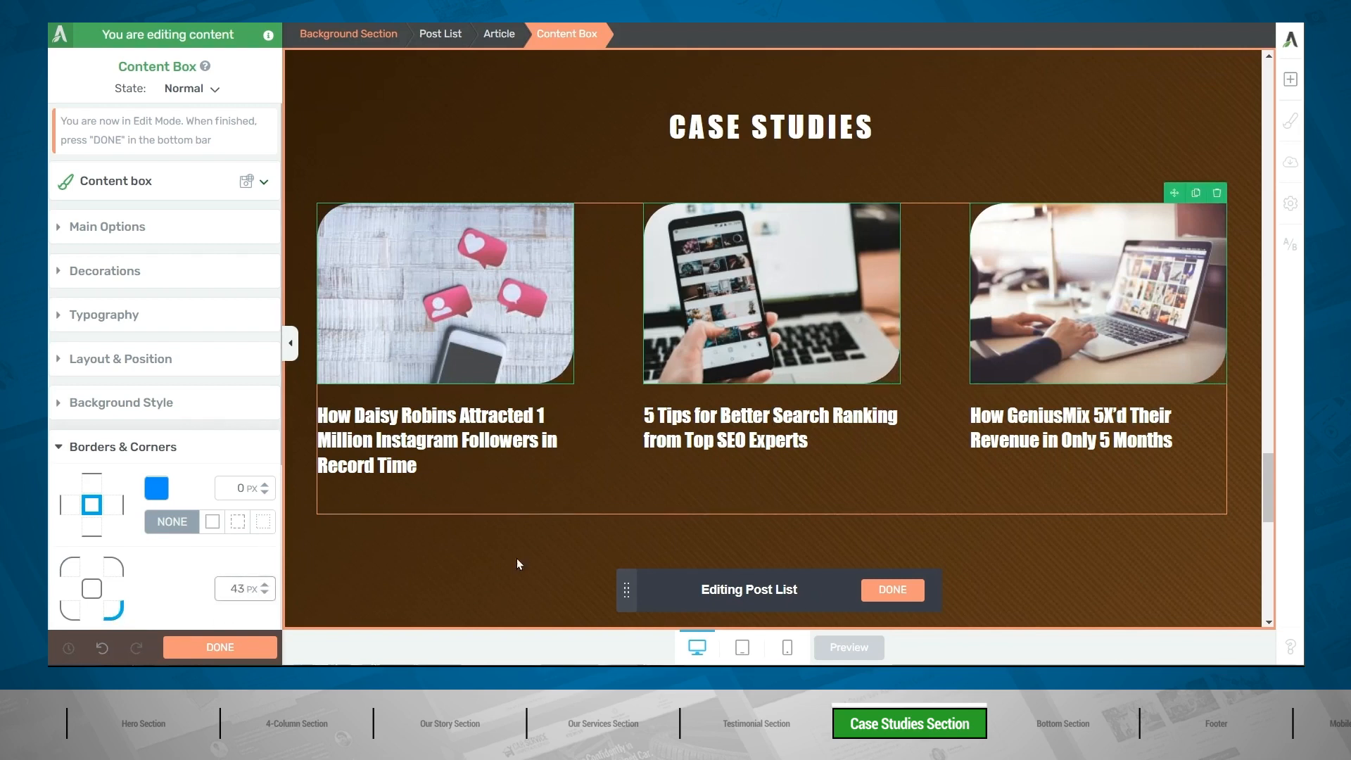
{"action": "left_click", "coordinate": [907, 606]}
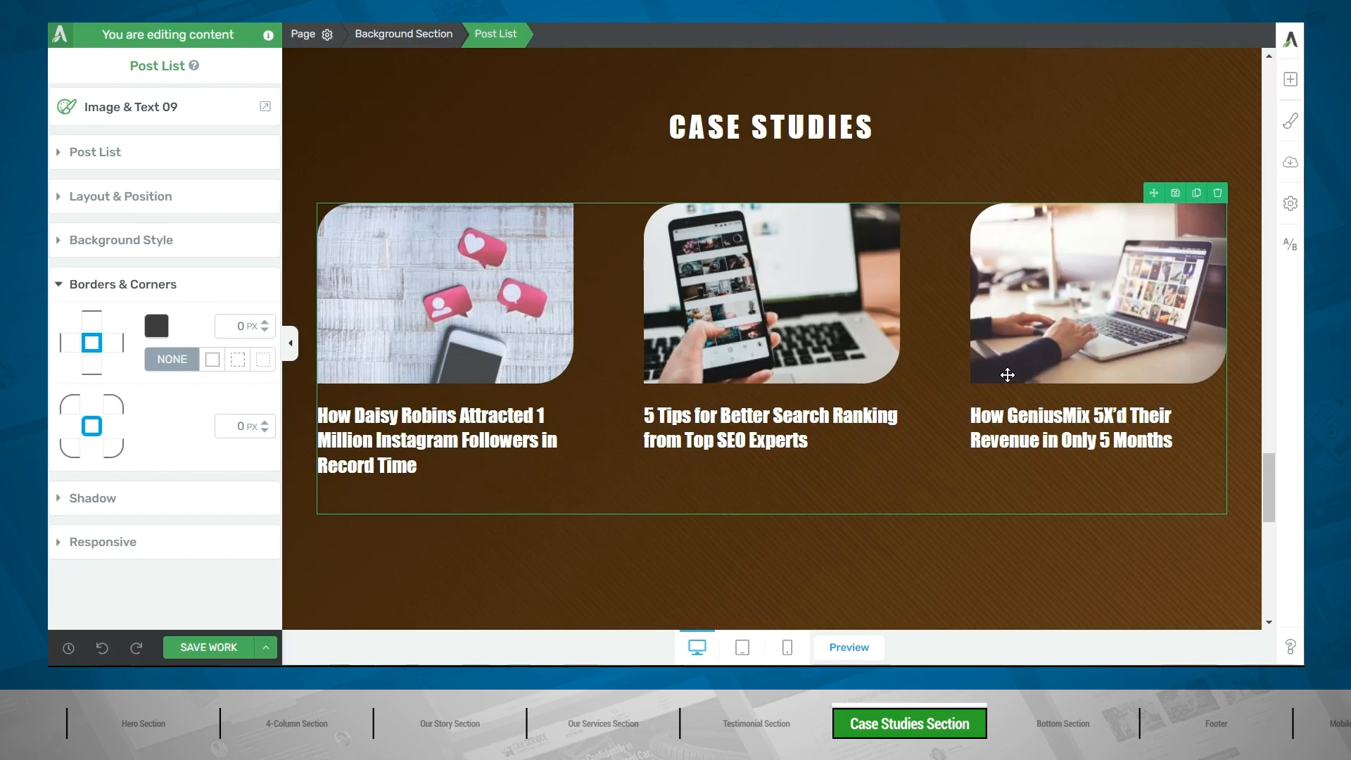
Open the post list's filter settings and keep Posts as the content to display
{"action": "left_click", "coordinate": [99, 160]}
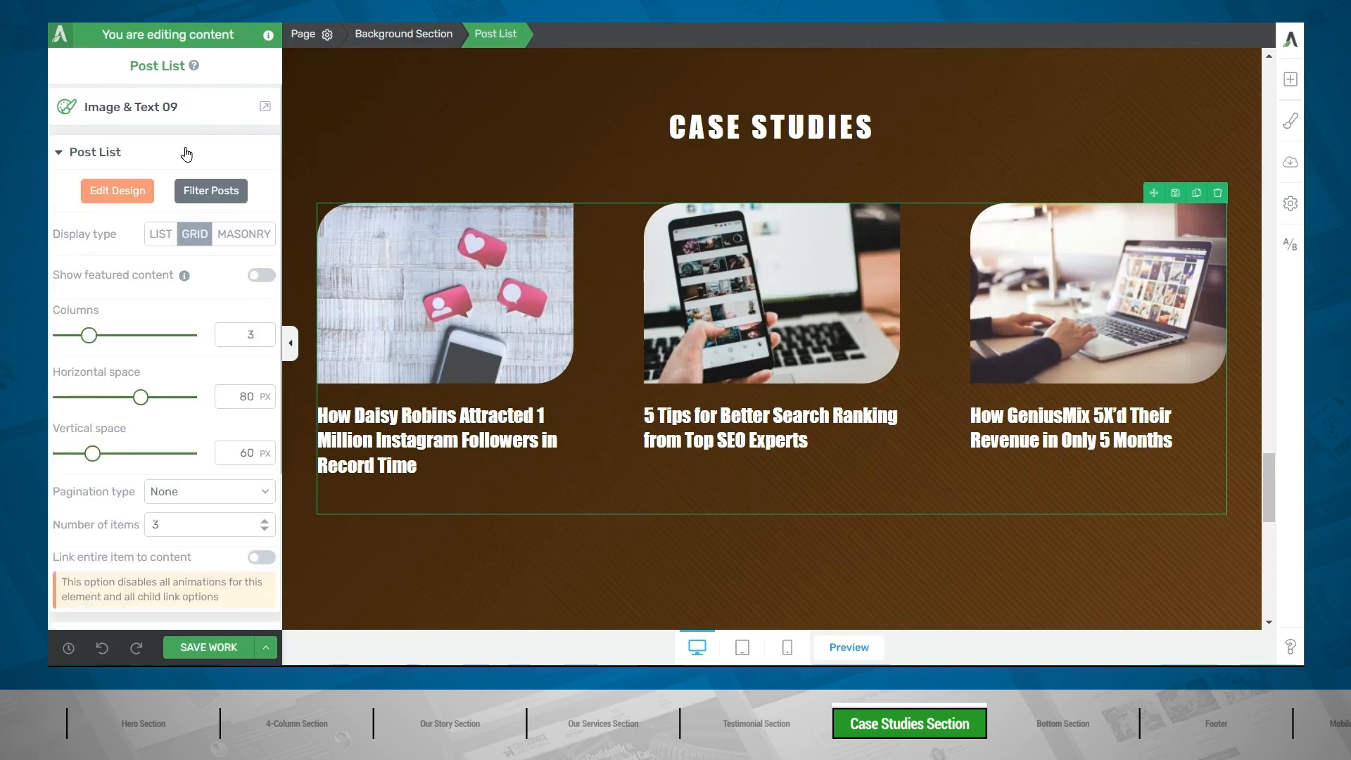
{"action": "left_click", "coordinate": [204, 197]}
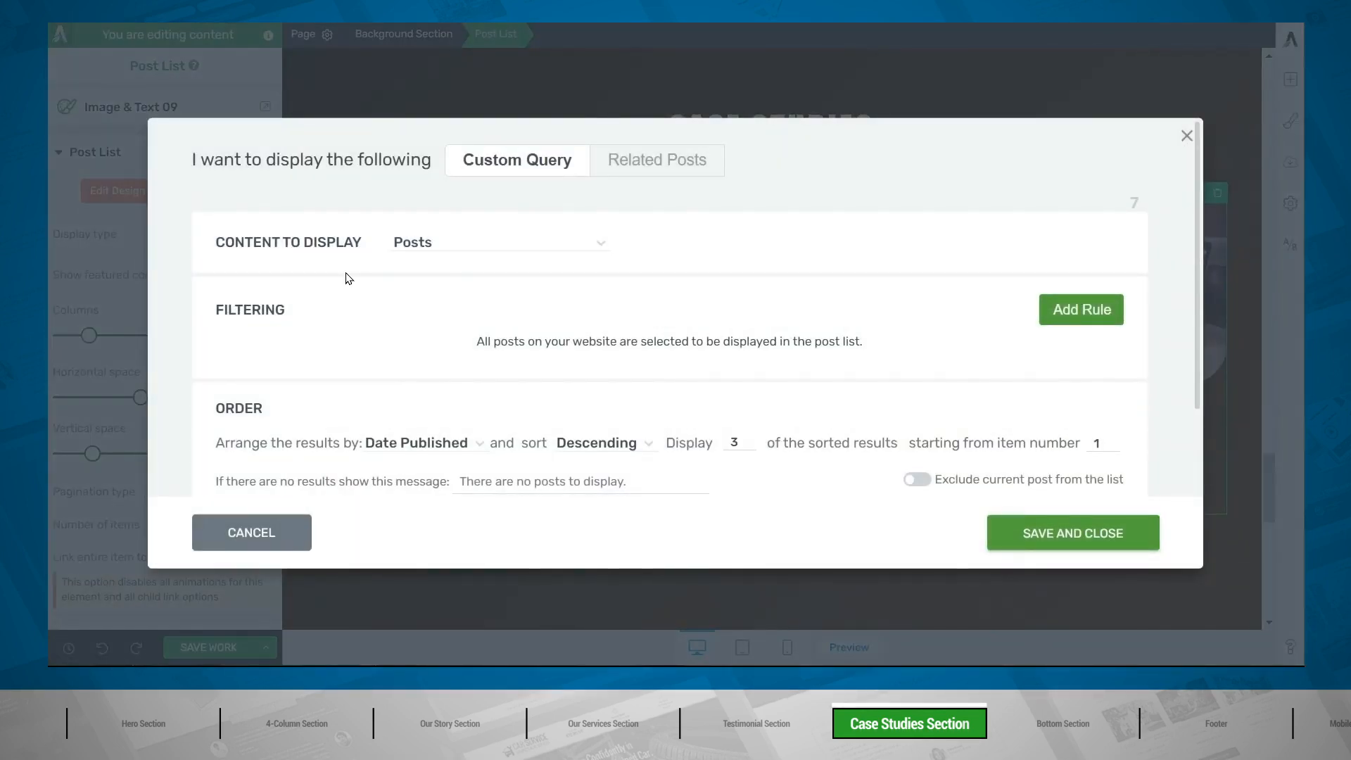
{"action": "left_click", "coordinate": [514, 243]}
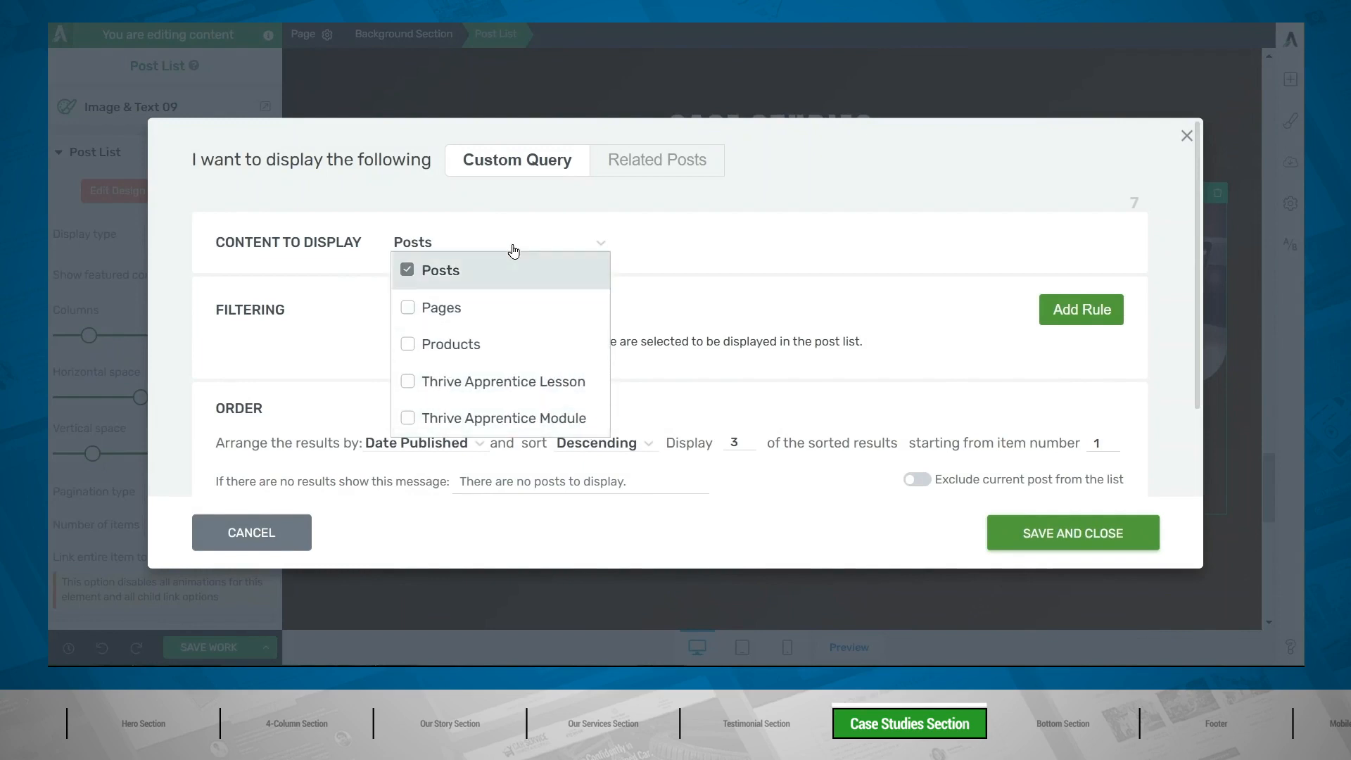
{"action": "left_click", "coordinate": [497, 269]}
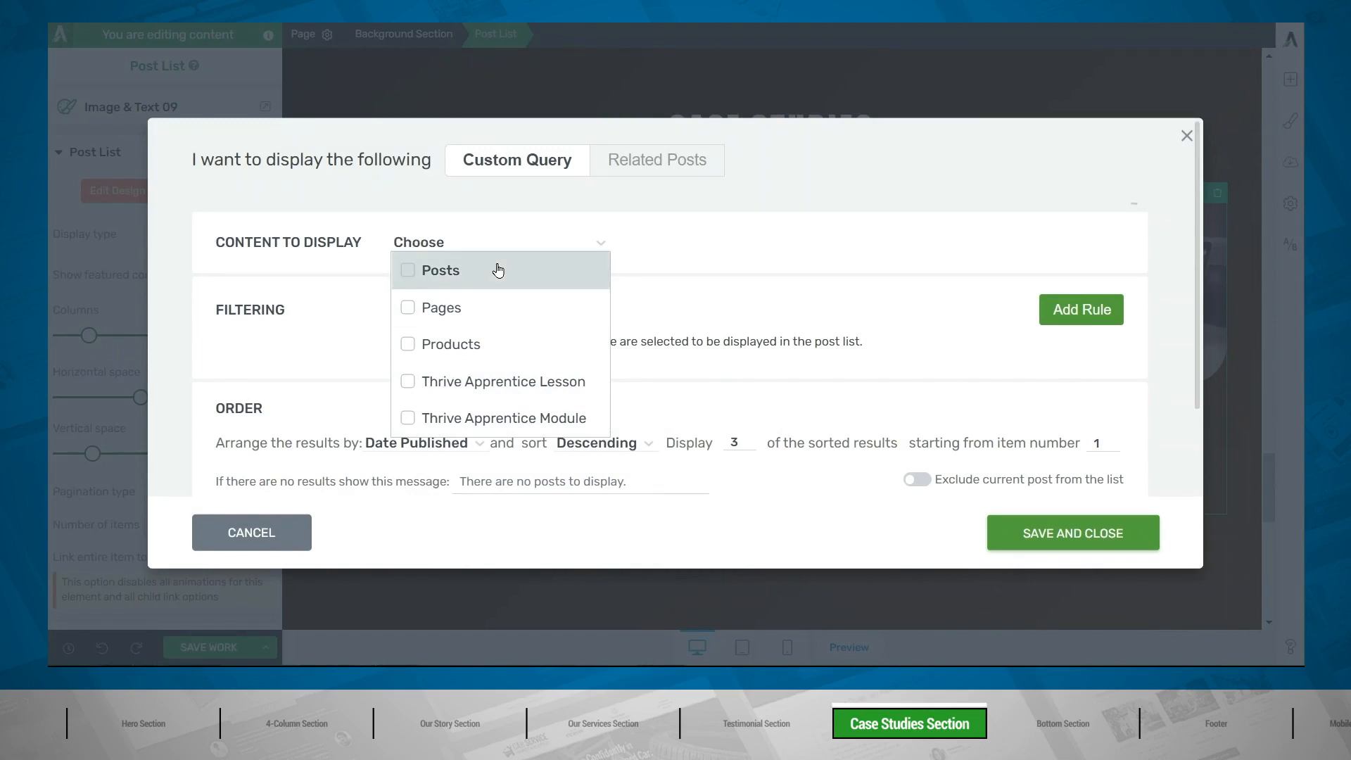
{"action": "left_click", "coordinate": [535, 272]}
{"action": "left_click", "coordinate": [719, 264]}
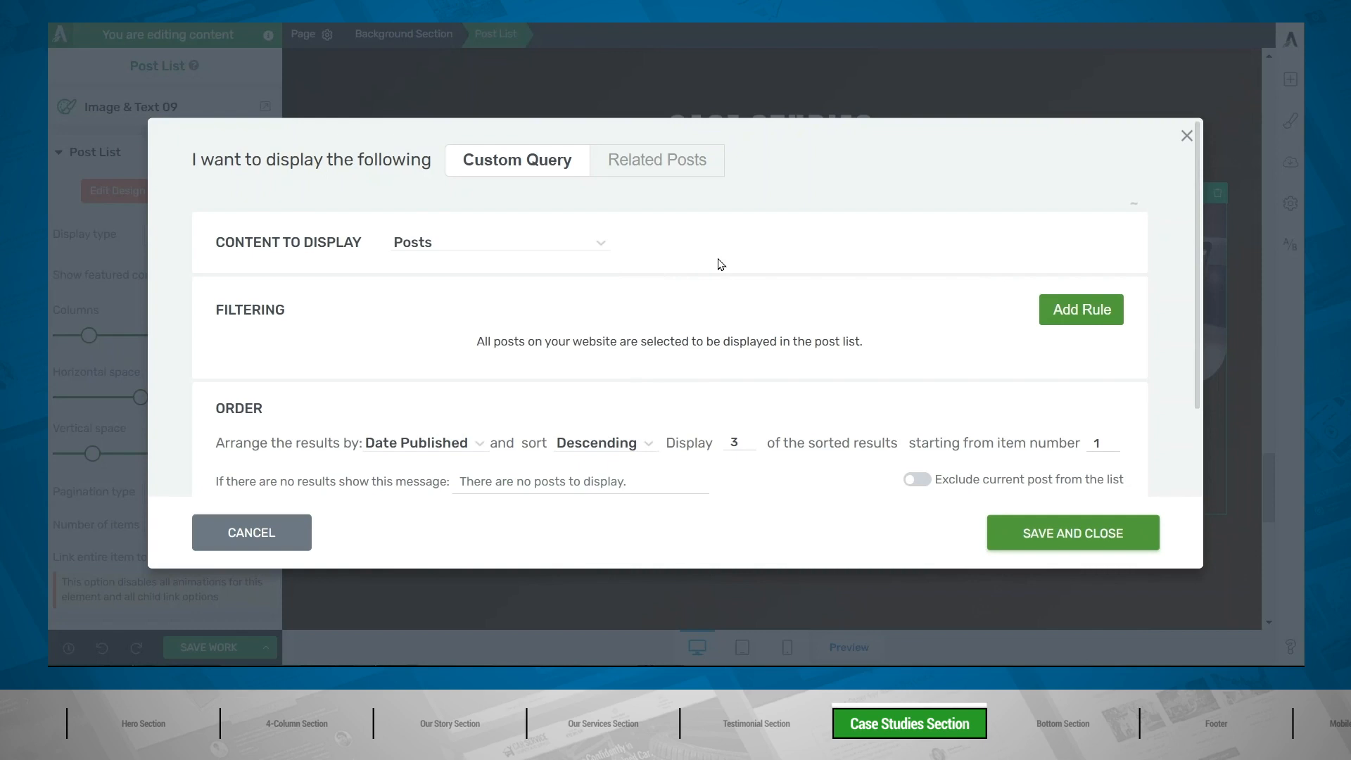
Add a filtering rule that displays posts belonging to at least one of the categories, with Case Studies as the category
{"action": "left_click", "coordinate": [1076, 324]}
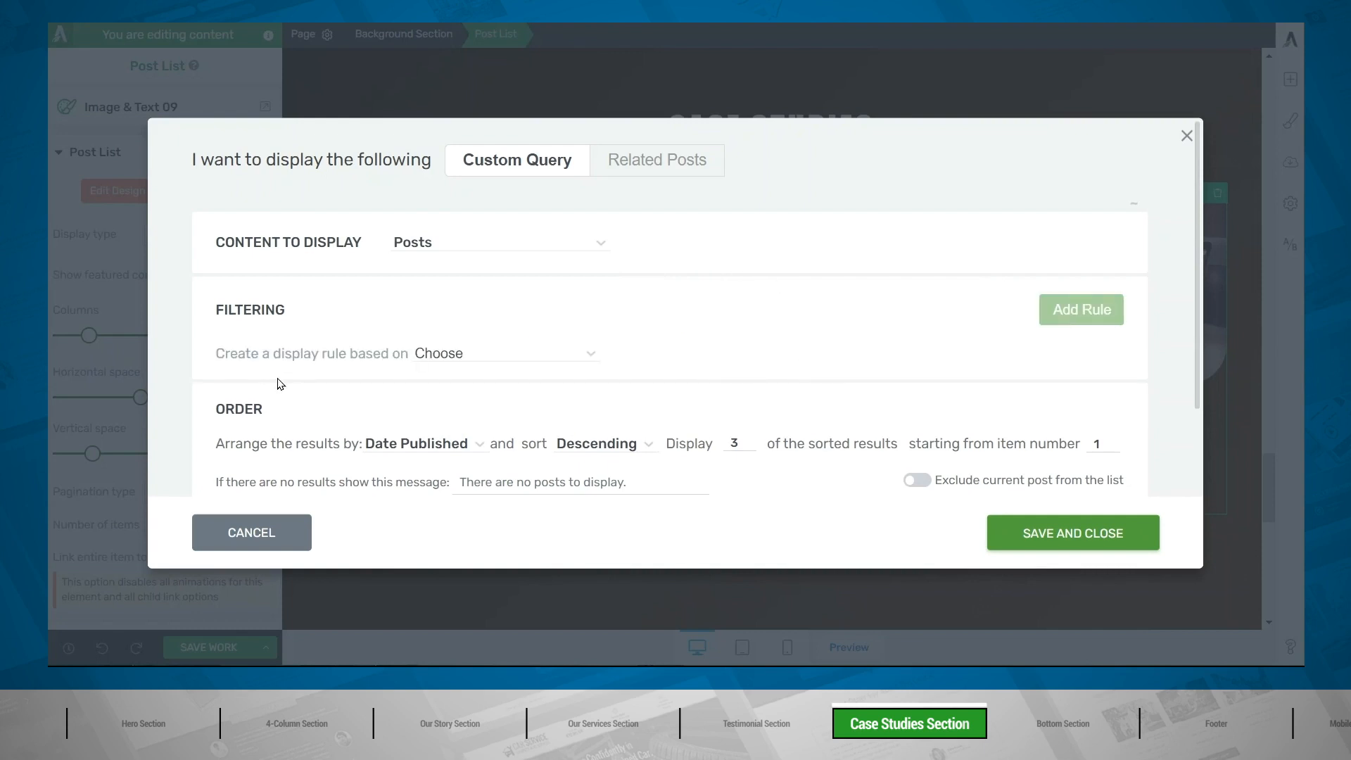
{"action": "left_click", "coordinate": [502, 353]}
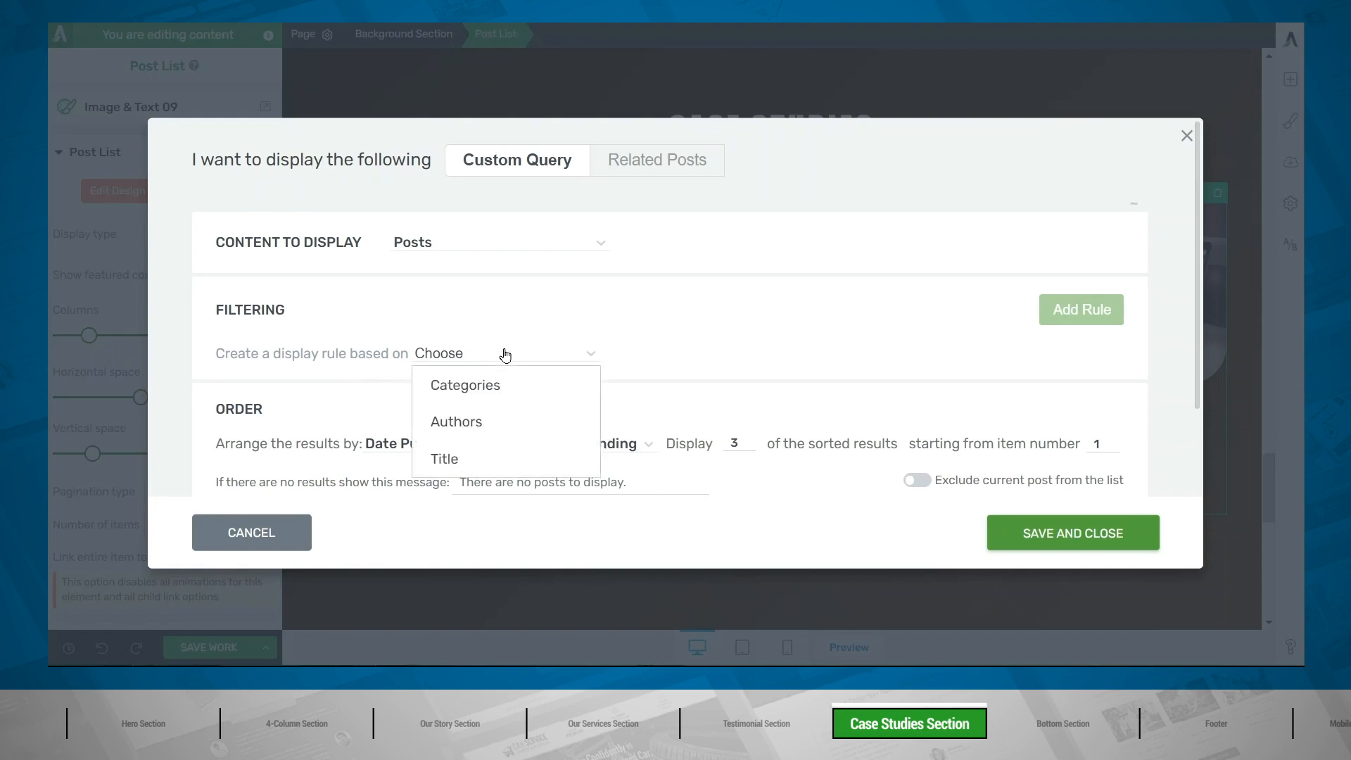
{"action": "left_click", "coordinate": [518, 385]}
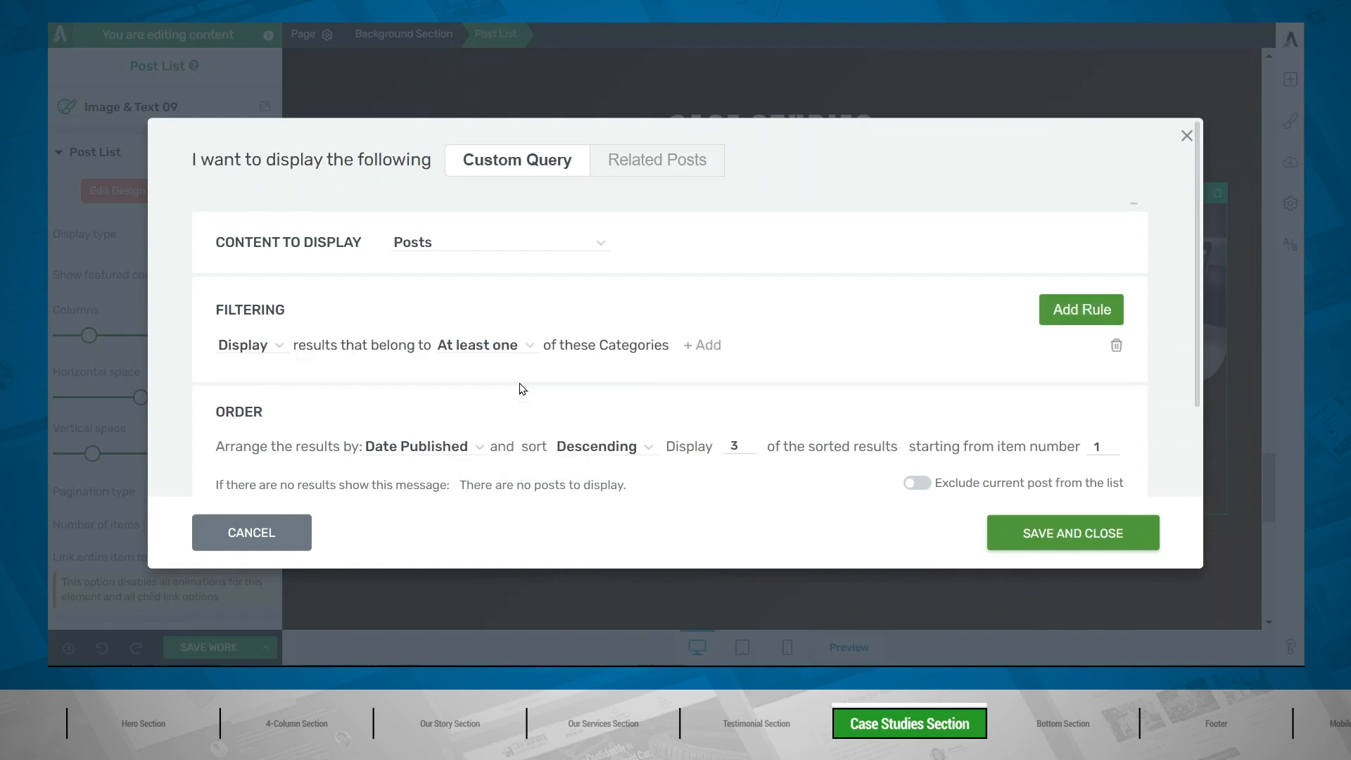
{"action": "left_click", "coordinate": [694, 355]}
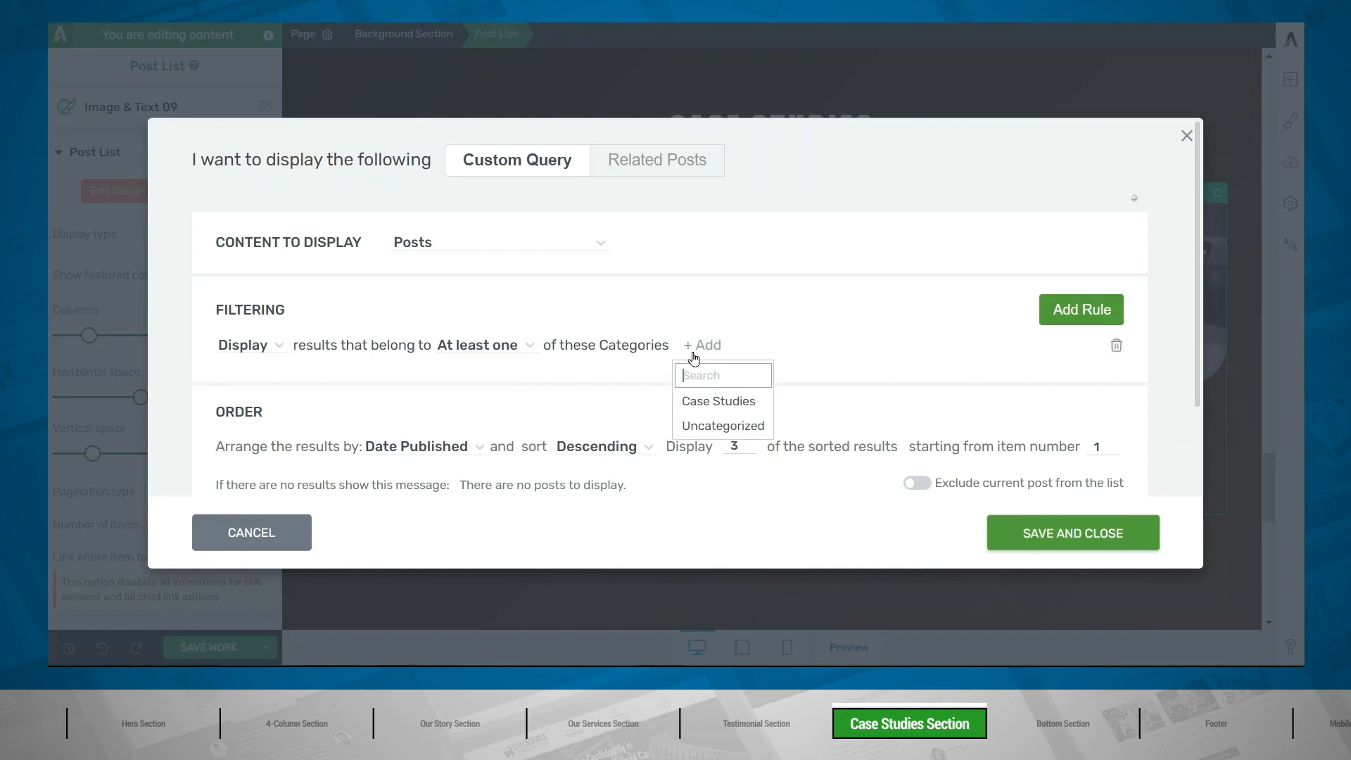
{"action": "left_click", "coordinate": [753, 408]}
{"action": "scroll", "coordinate": [302, 378], "scroll_direction": "down", "scroll_amount": 2}
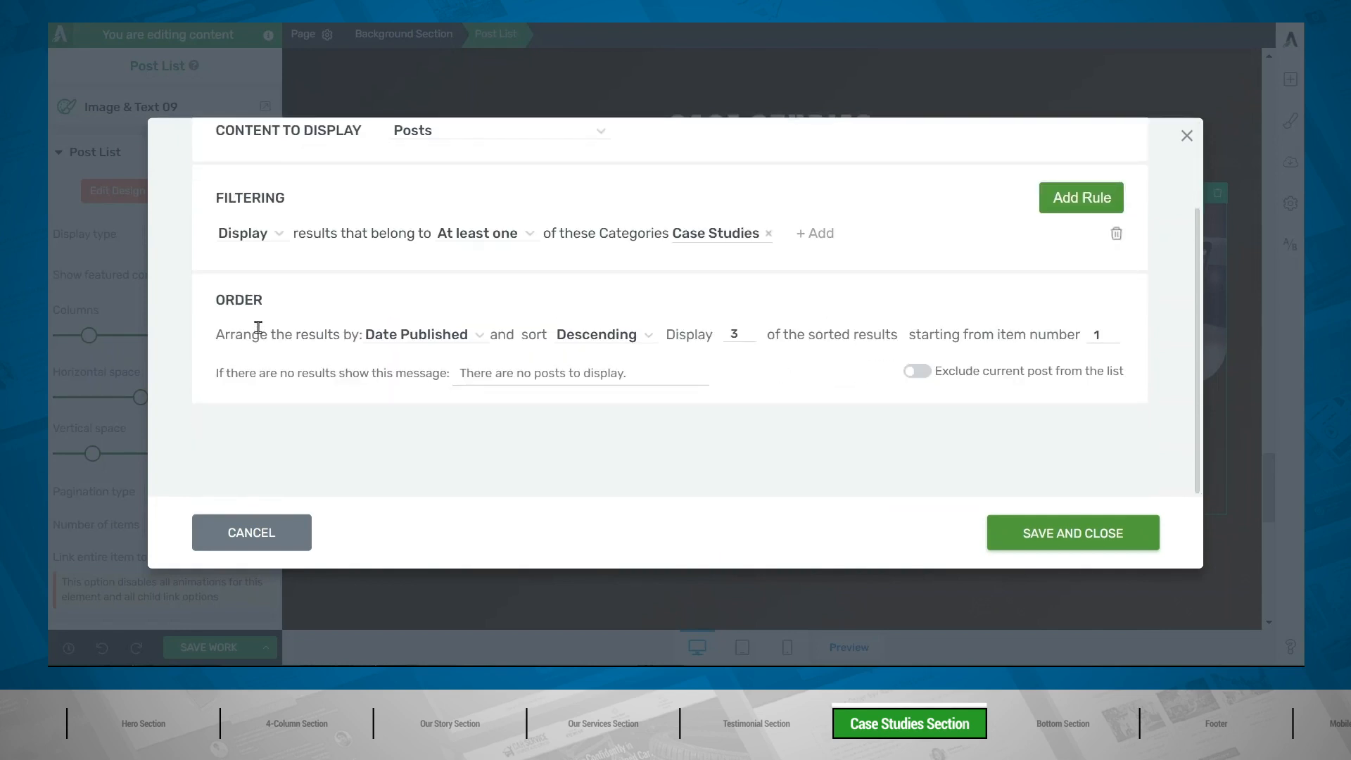
Check the ordering options, keep Date Published in descending order, and save the post filter
{"action": "left_click", "coordinate": [459, 337]}
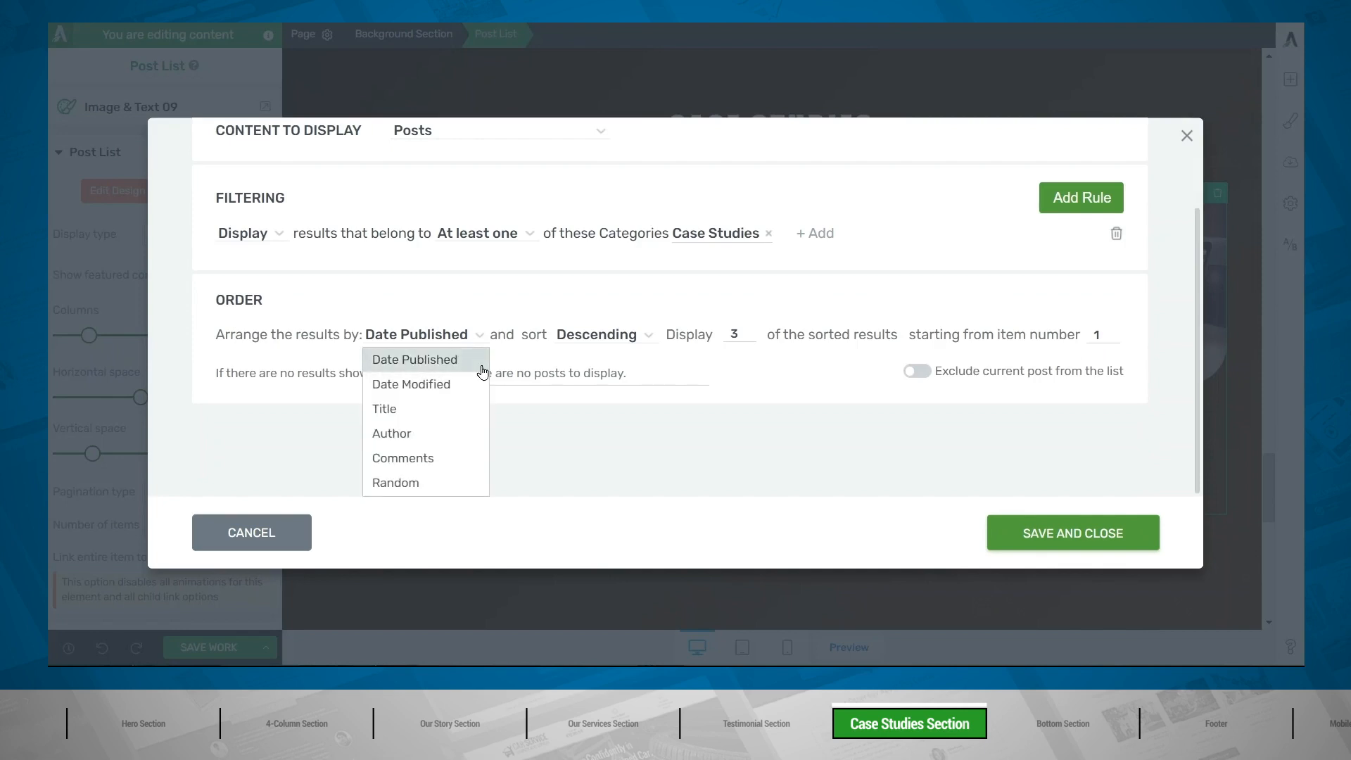
{"action": "left_click", "coordinate": [600, 332]}
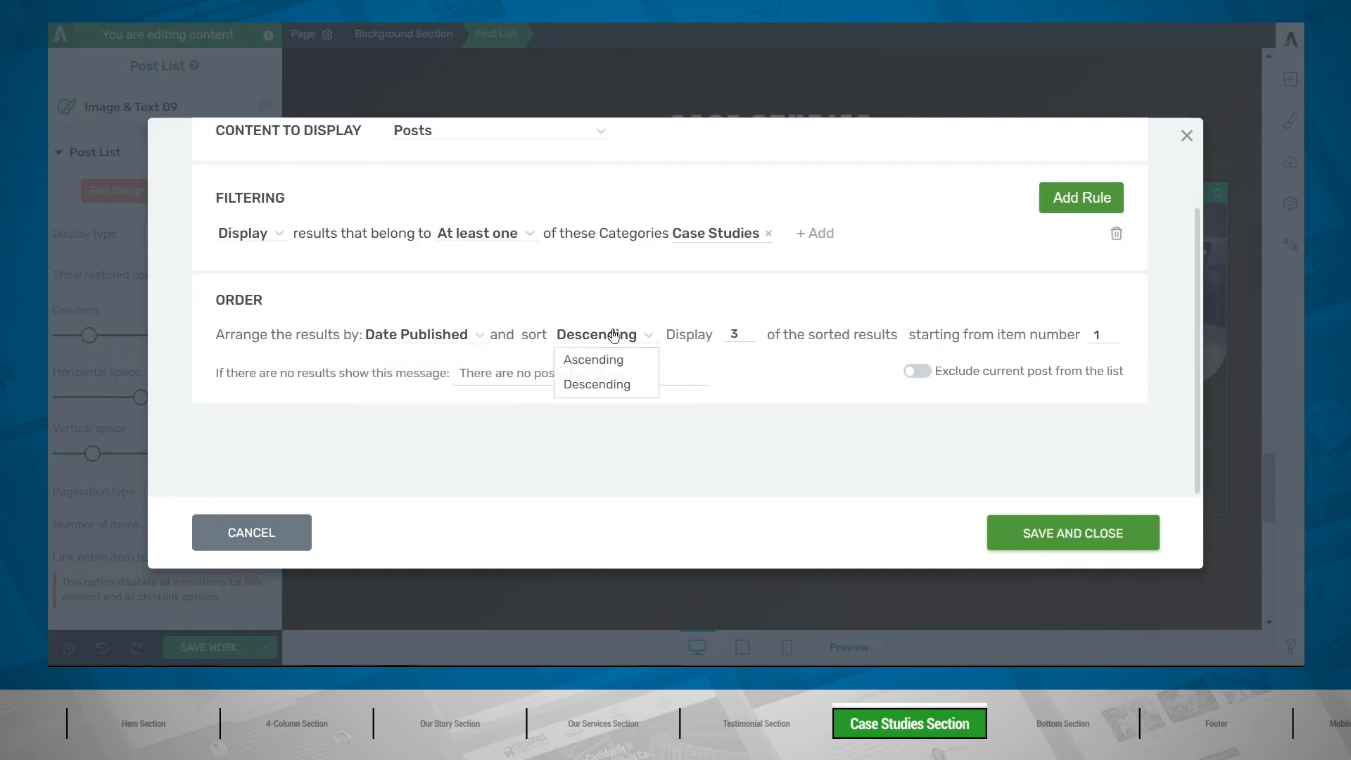
{"action": "left_click", "coordinate": [672, 310]}
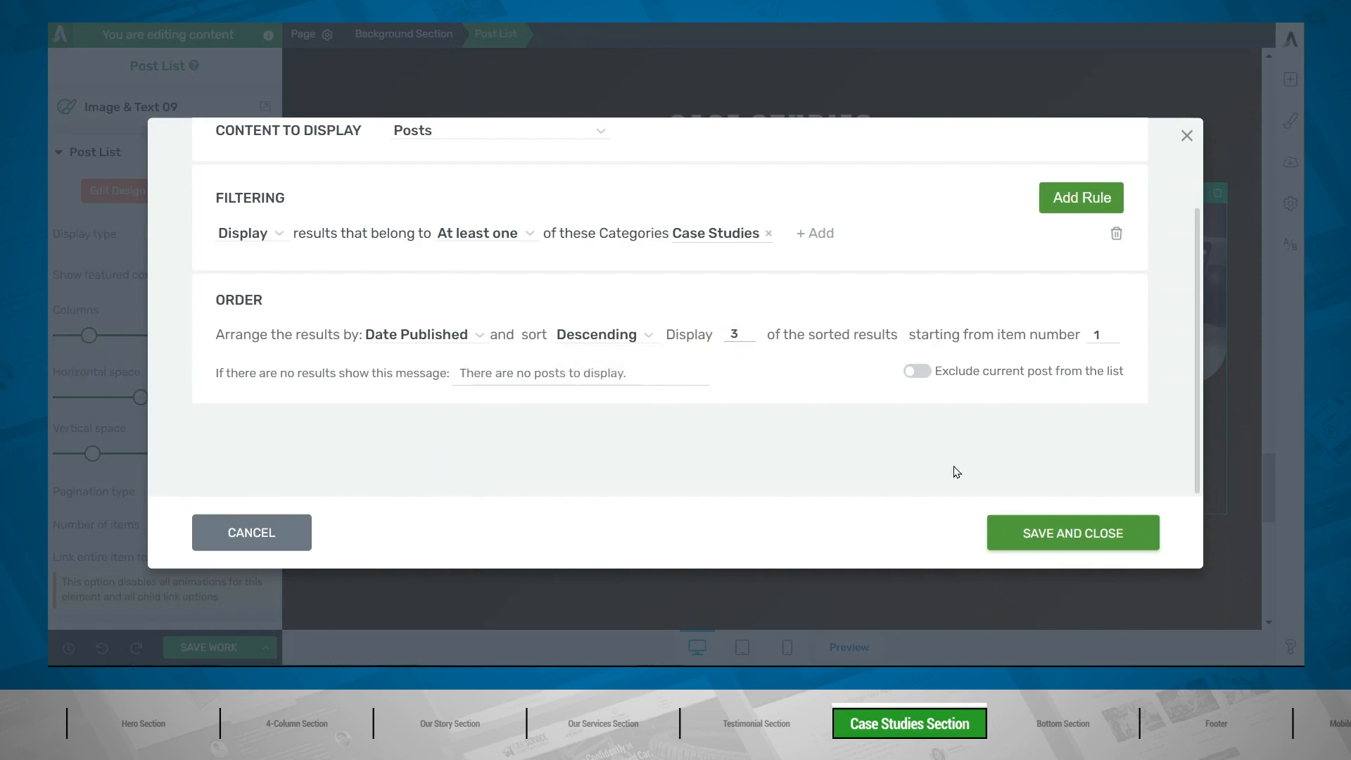
{"action": "left_click", "coordinate": [1025, 524]}
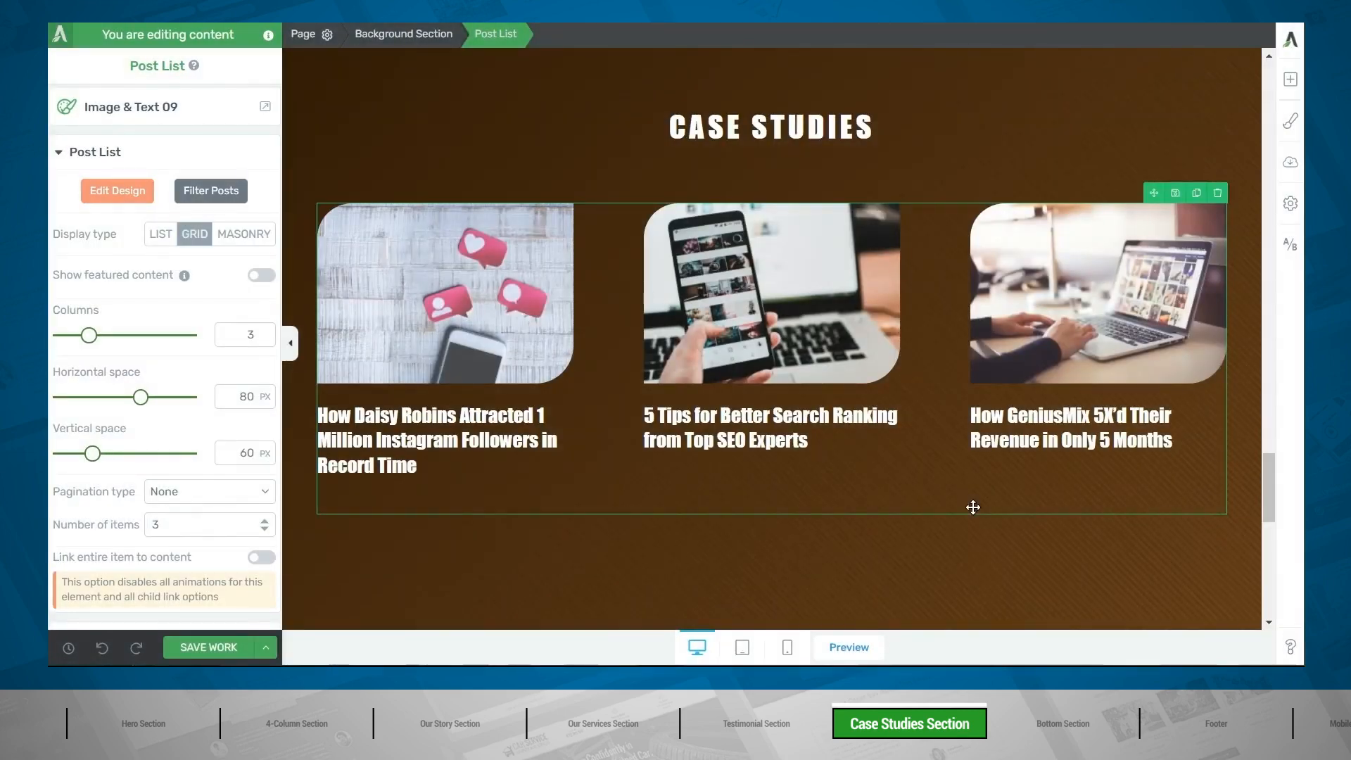
Set the bottom padding of the Case Studies background section to 100 px
{"action": "scroll", "coordinate": [973, 507], "scroll_direction": "down", "scroll_amount": 3}
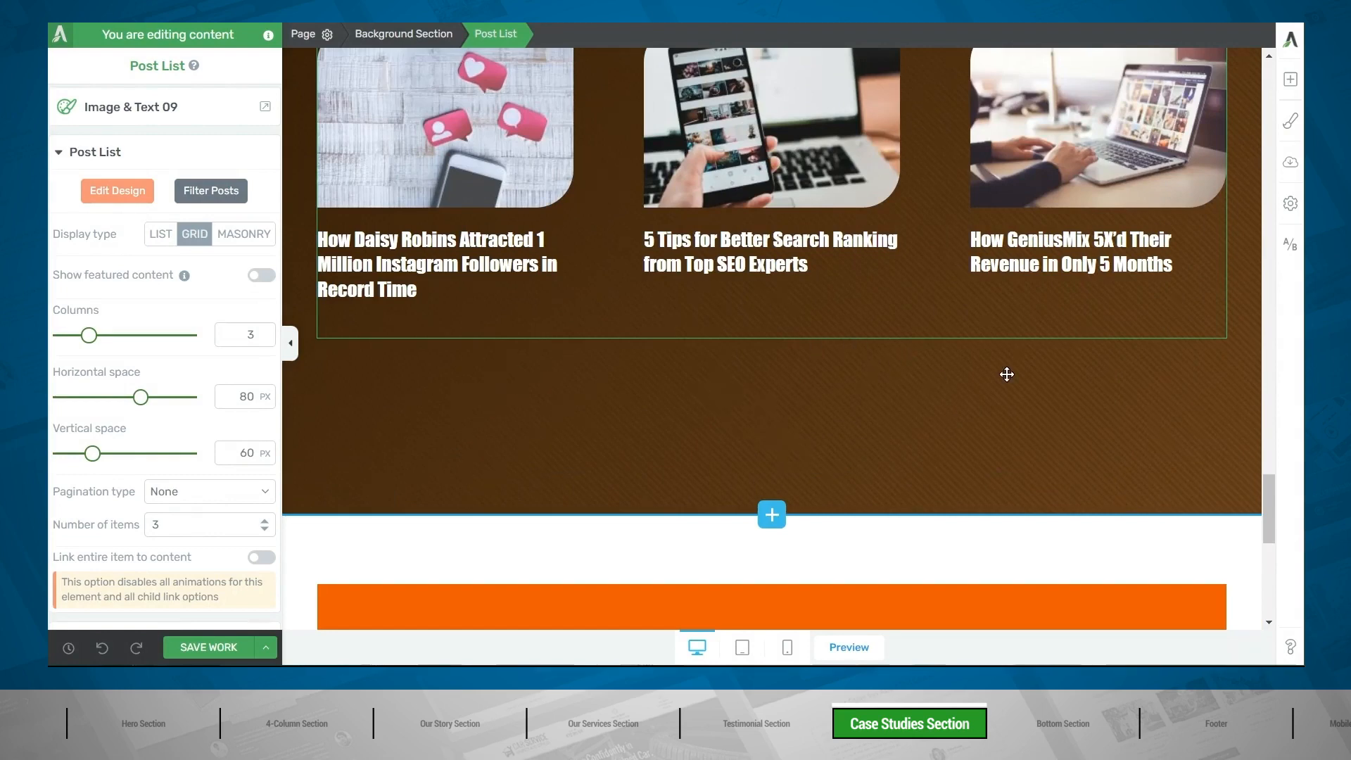
{"action": "scroll", "coordinate": [993, 380], "scroll_direction": "up", "scroll_amount": 3}
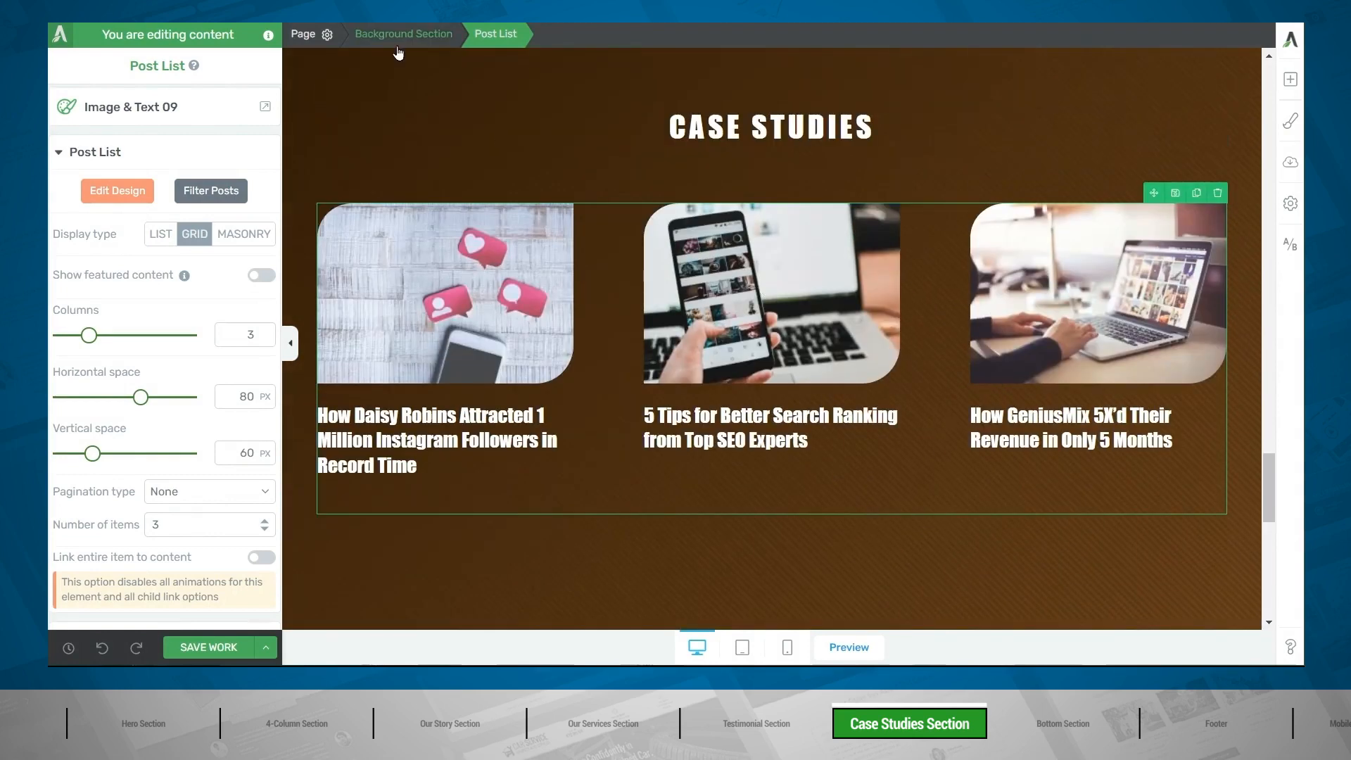
{"action": "left_click", "coordinate": [397, 35]}
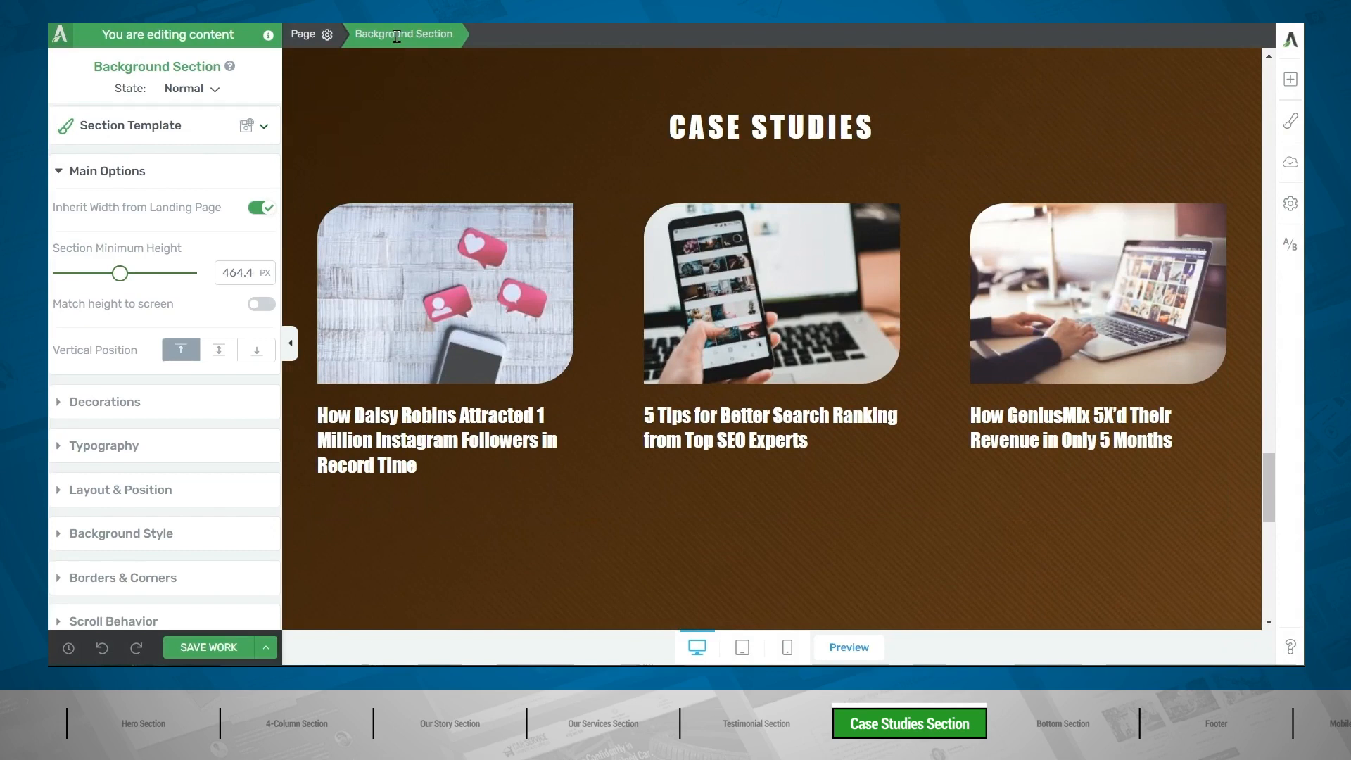
{"action": "left_click", "coordinate": [142, 490]}
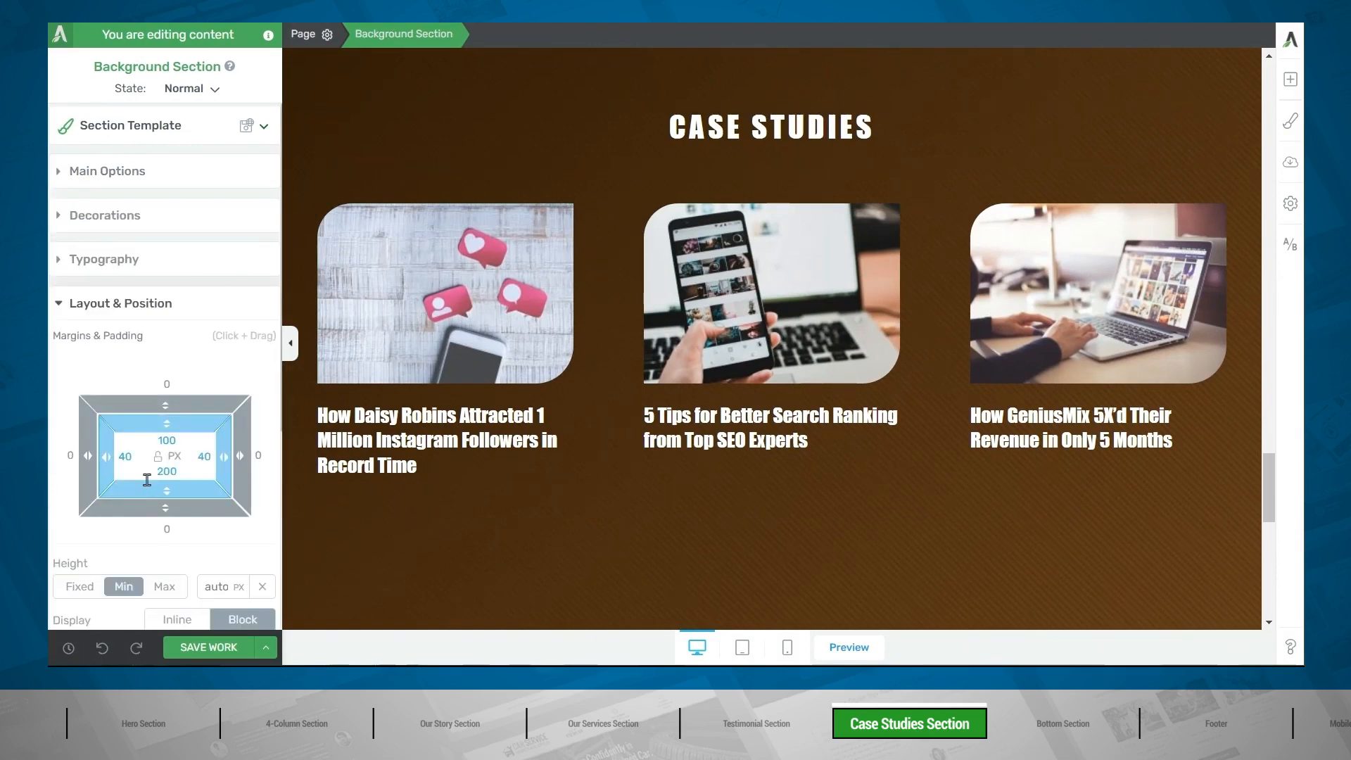
{"action": "left_click", "coordinate": [163, 472]}
{"action": "type", "text": "100"}
{"action": "key", "text": "Return"}
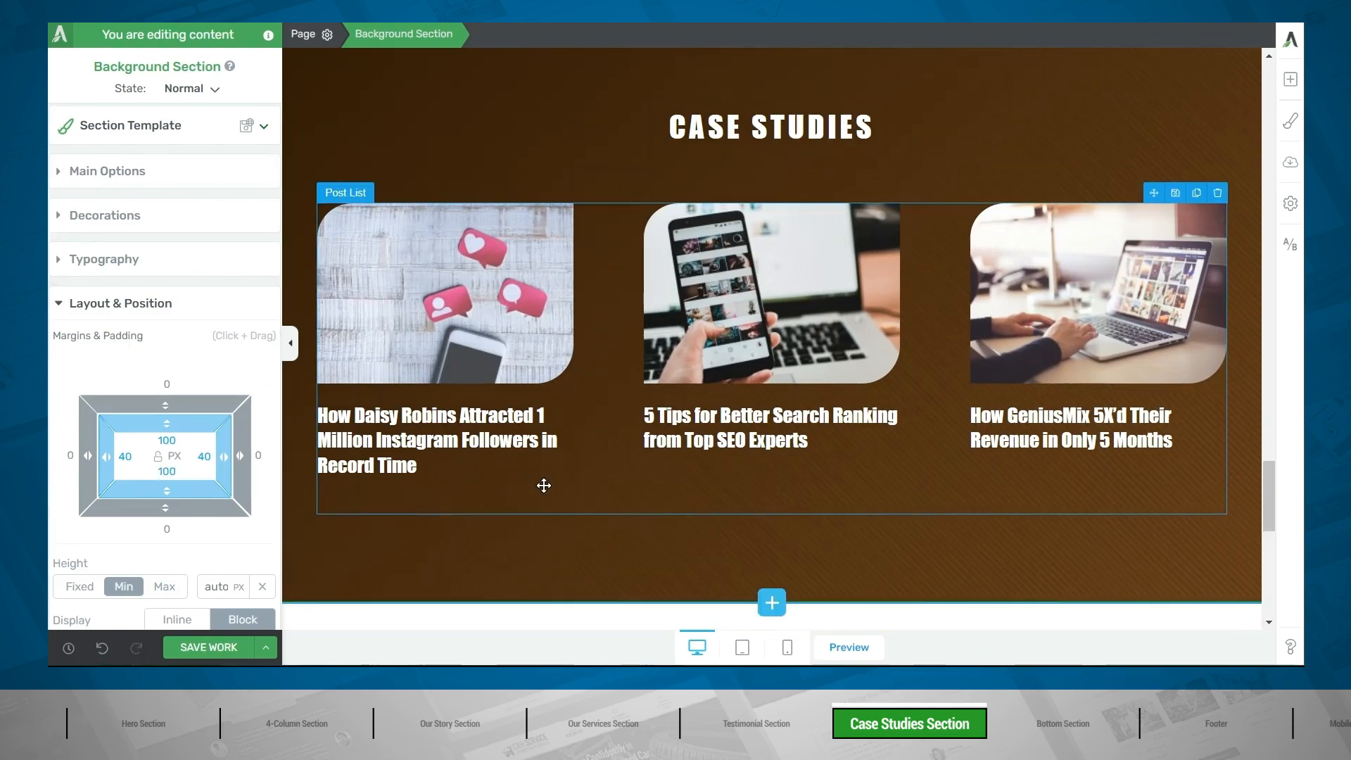
Fill the background section behind the orange "Ready?" box with the theme color Dark elements (#0c1115)
{"action": "scroll", "coordinate": [544, 486], "scroll_direction": "down", "scroll_amount": 7}
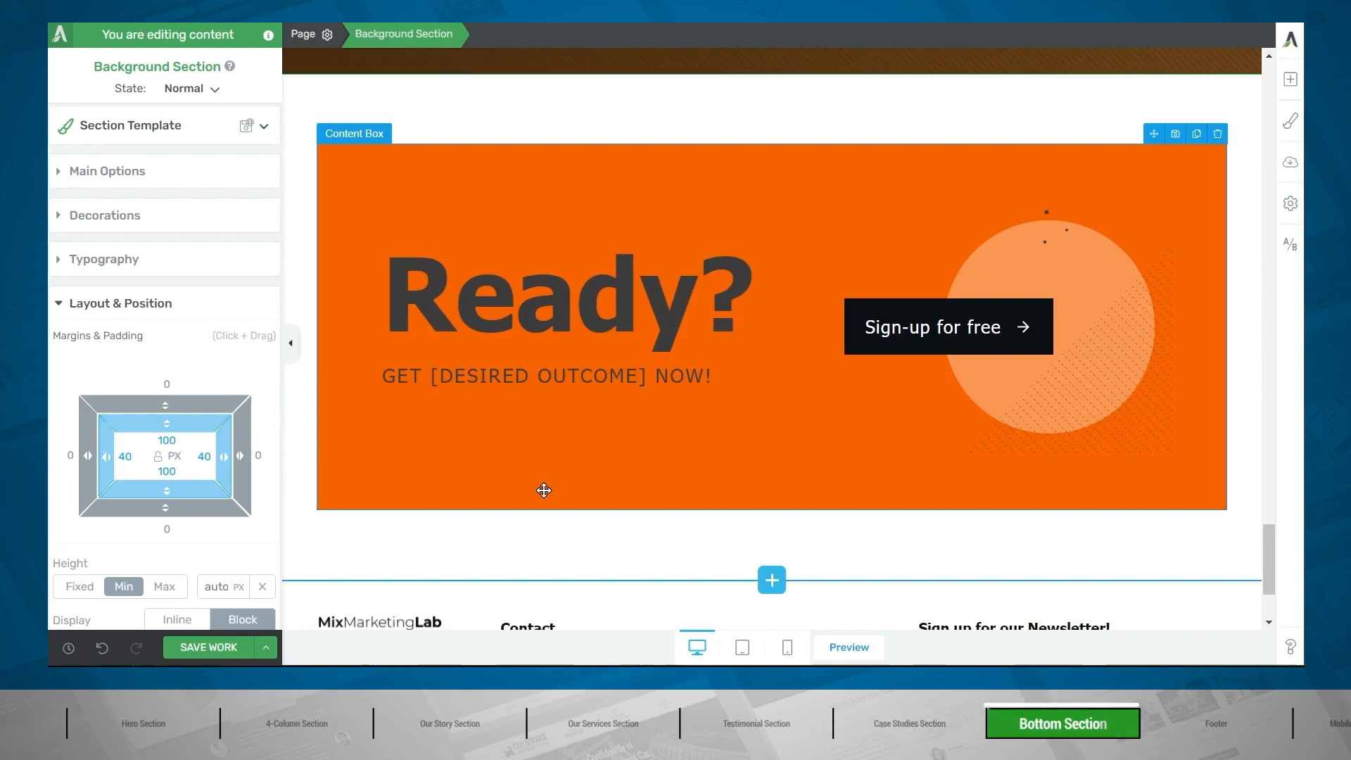
{"action": "left_click", "coordinate": [525, 533]}
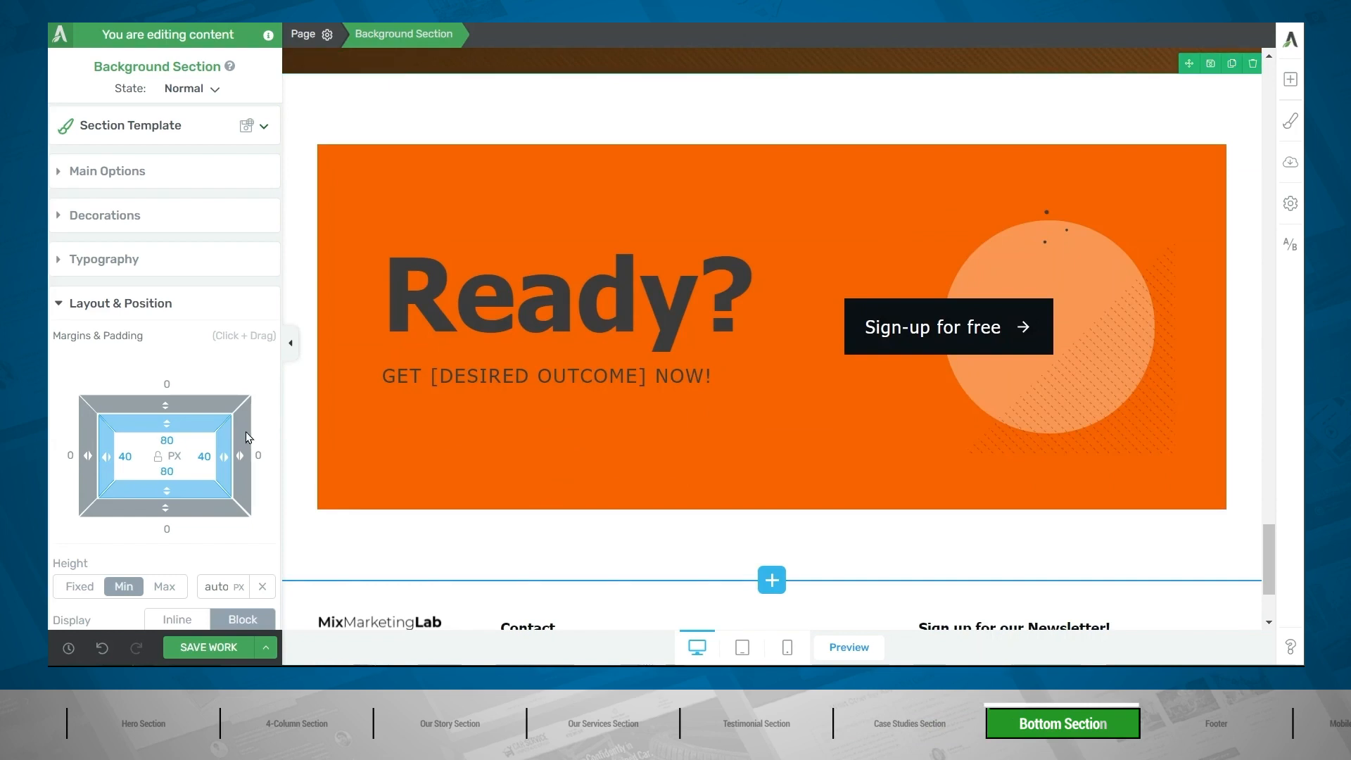
{"action": "scroll", "coordinate": [158, 310], "scroll_direction": "down", "scroll_amount": 5}
{"action": "left_click", "coordinate": [159, 386]}
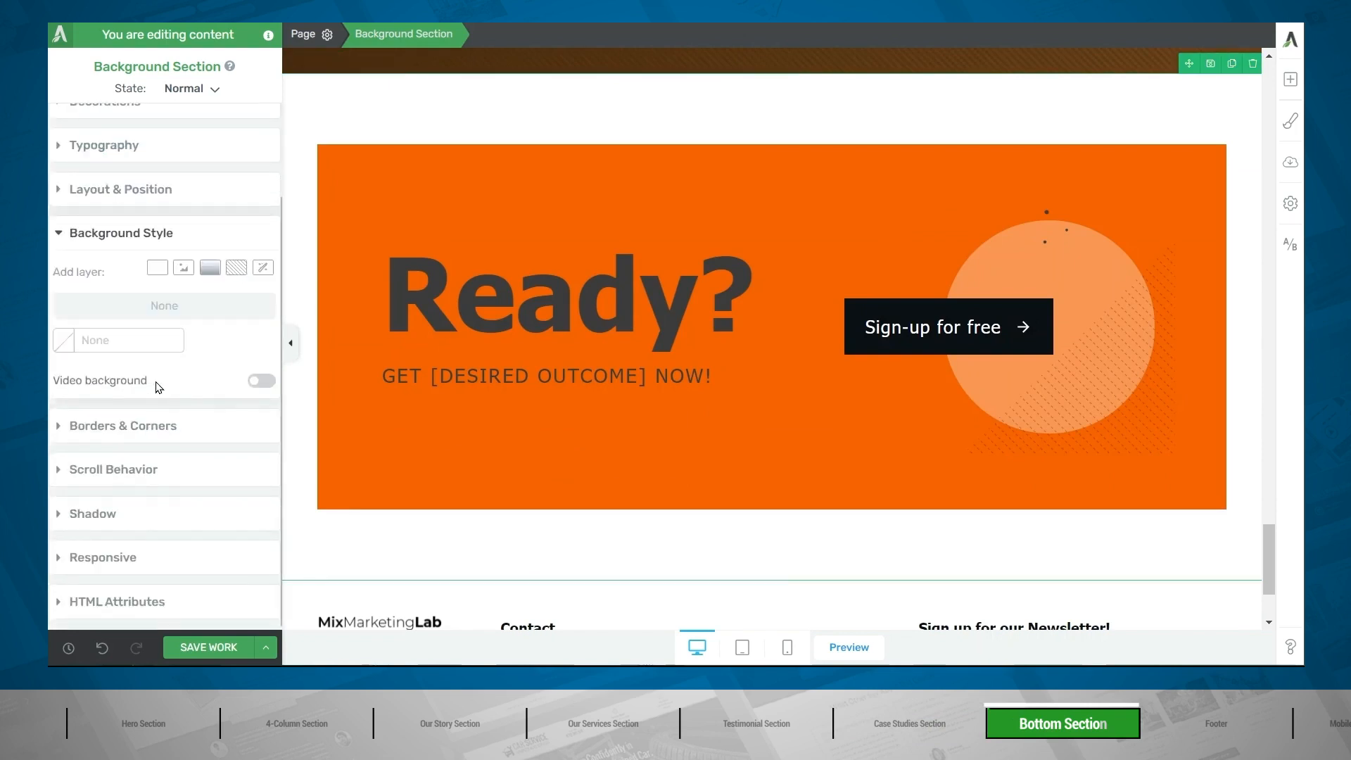
{"action": "left_click", "coordinate": [64, 340]}
{"action": "left_click", "coordinate": [141, 537]}
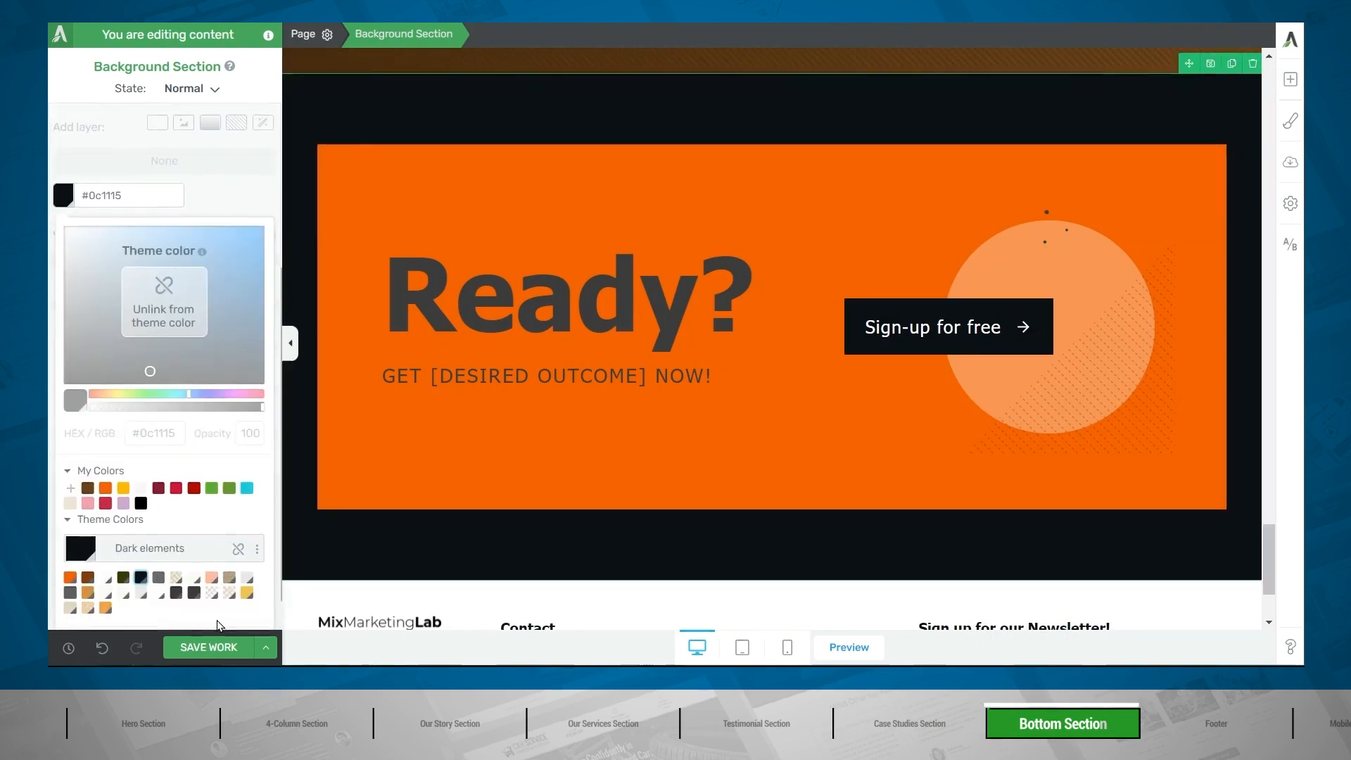
{"action": "left_click", "coordinate": [218, 607]}
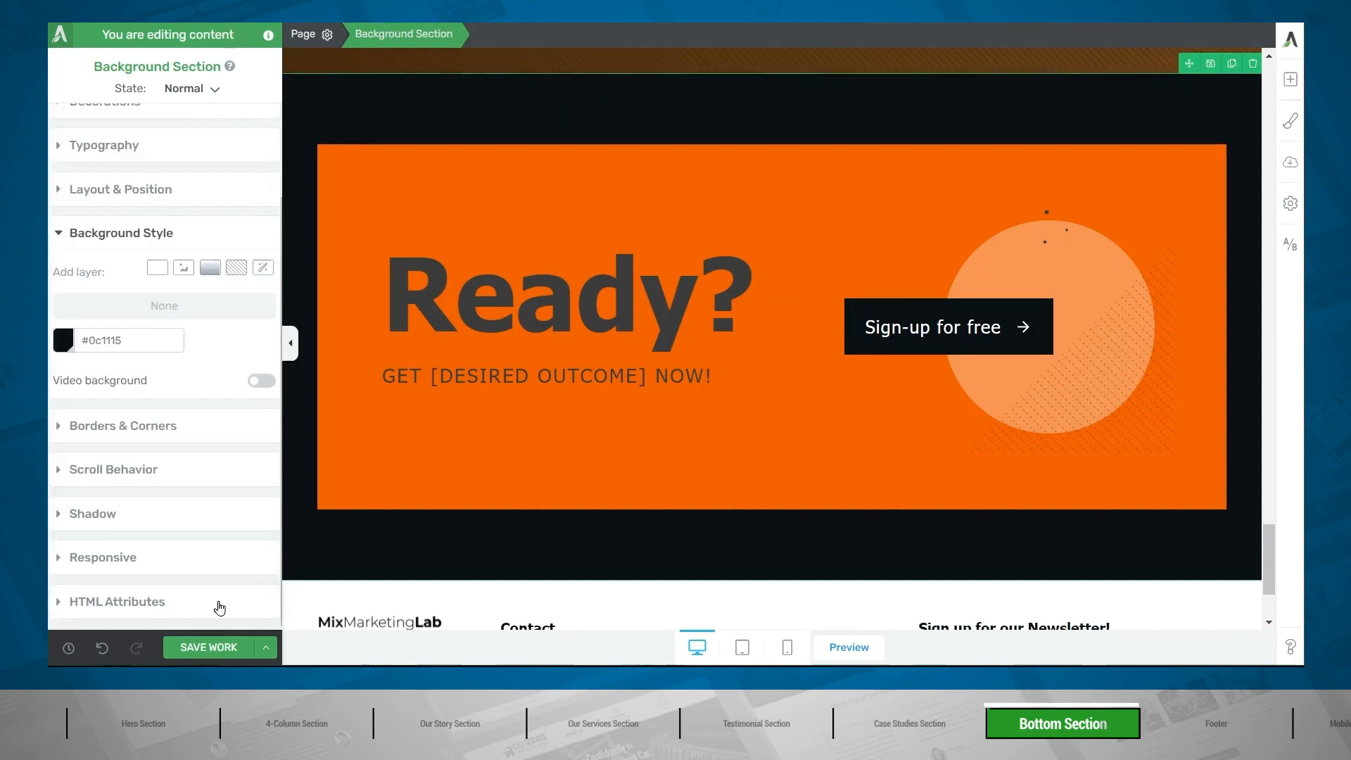
Round the "Sign-up for free" button's top-left corner to about 29 px and its bottom-right corner to 45 px
{"action": "left_click", "coordinate": [861, 337]}
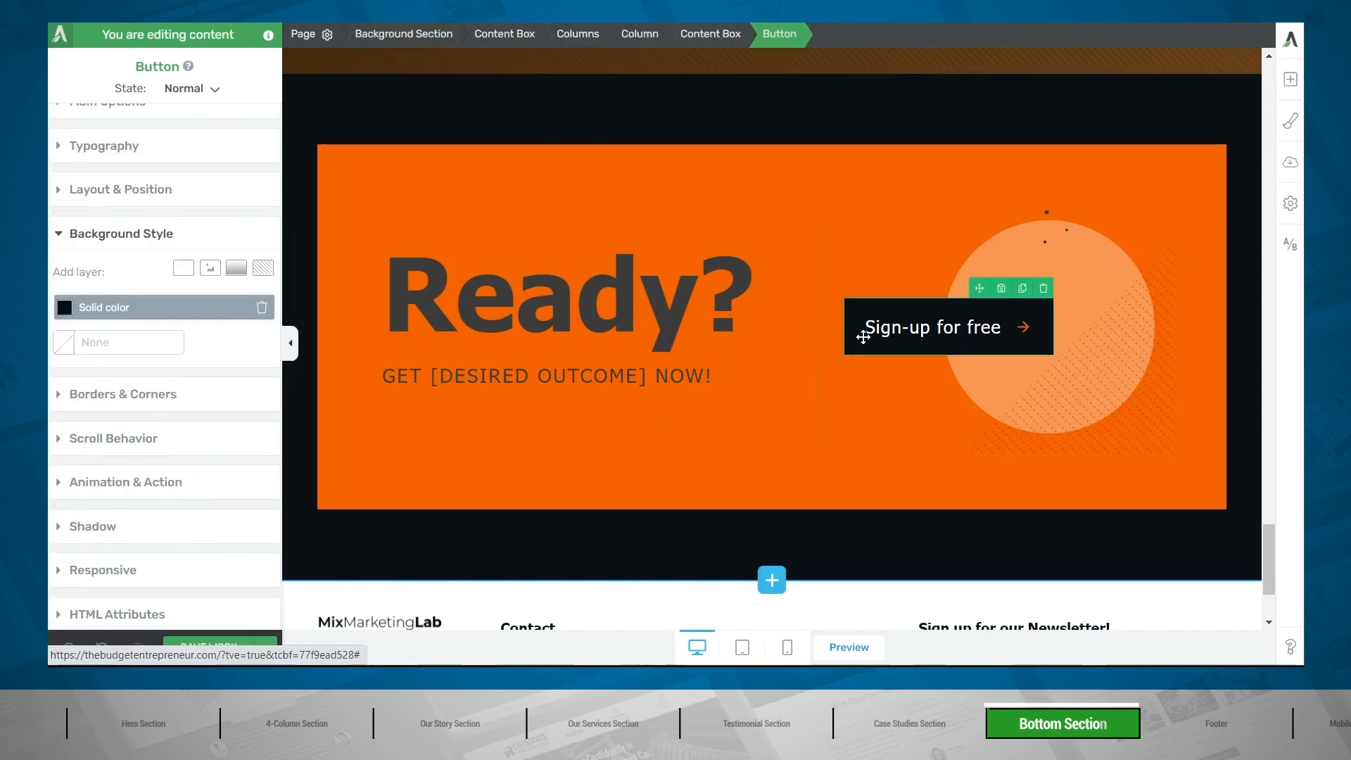
{"action": "left_click", "coordinate": [124, 398]}
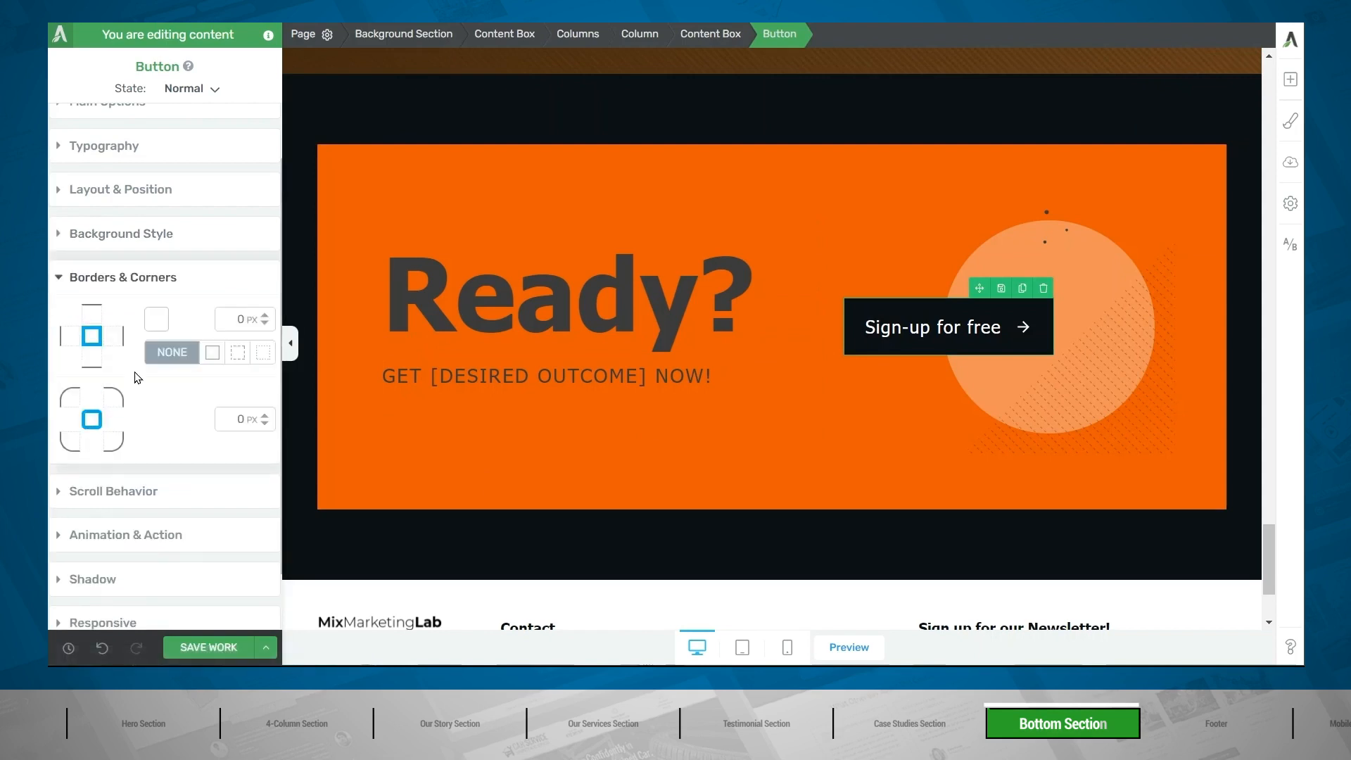
{"action": "left_click", "coordinate": [228, 417]}
{"action": "type", "text": "54"}
{"action": "key", "text": "BackSpace"}
{"action": "key", "text": "BackSpace"}
{"action": "type", "text": "35"}
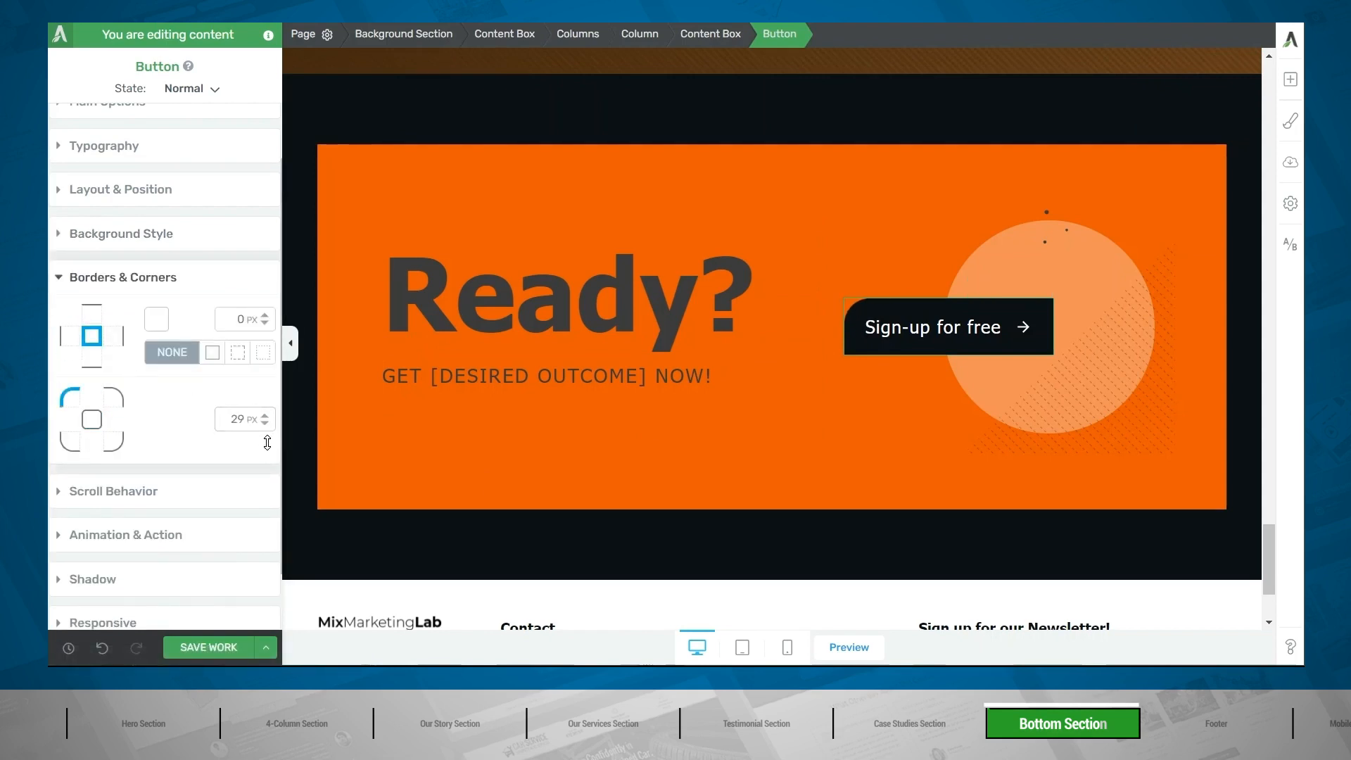
{"action": "left_click", "coordinate": [114, 441]}
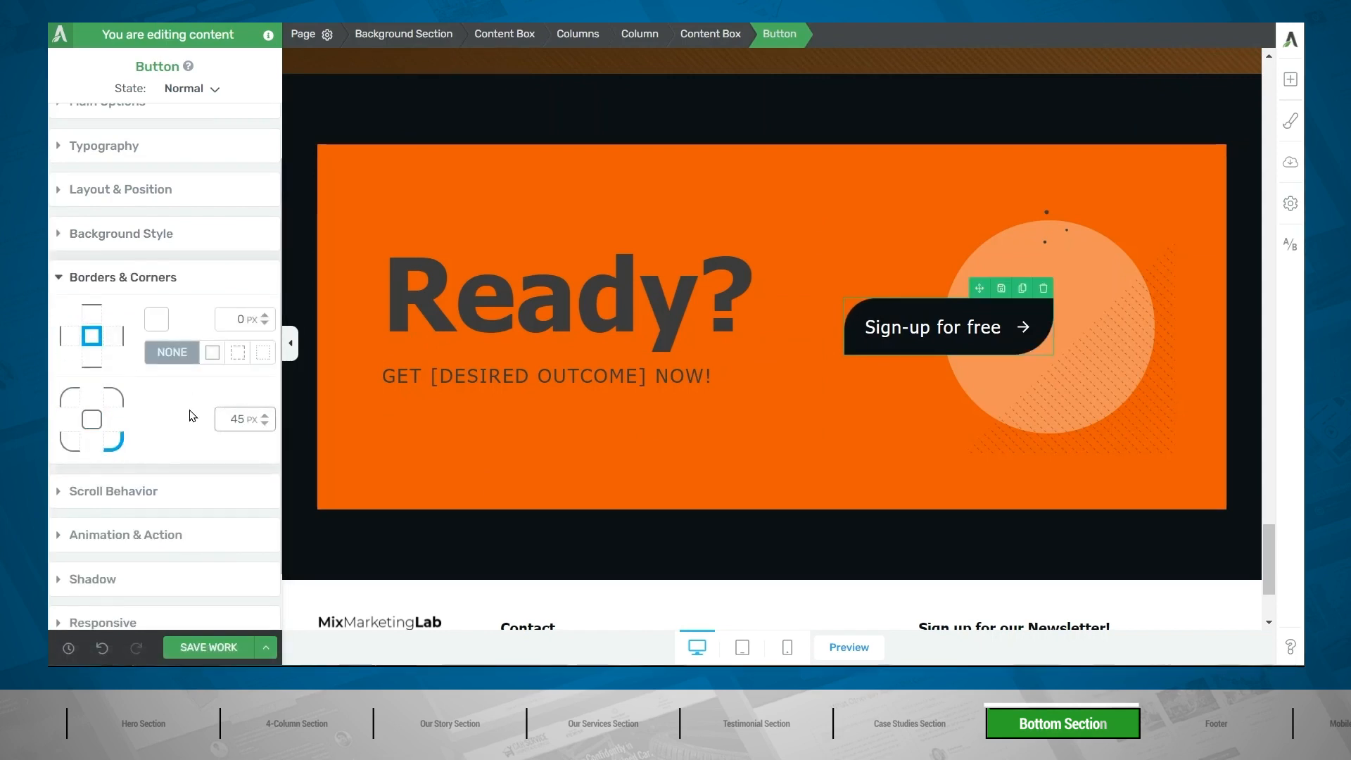
Recolor the "Ready?" heading white and reword the subtitle and button as "SIGN UP FOR OUR FREE MASTERCLASS" and "Sign up now!"
{"action": "left_click", "coordinate": [414, 301]}
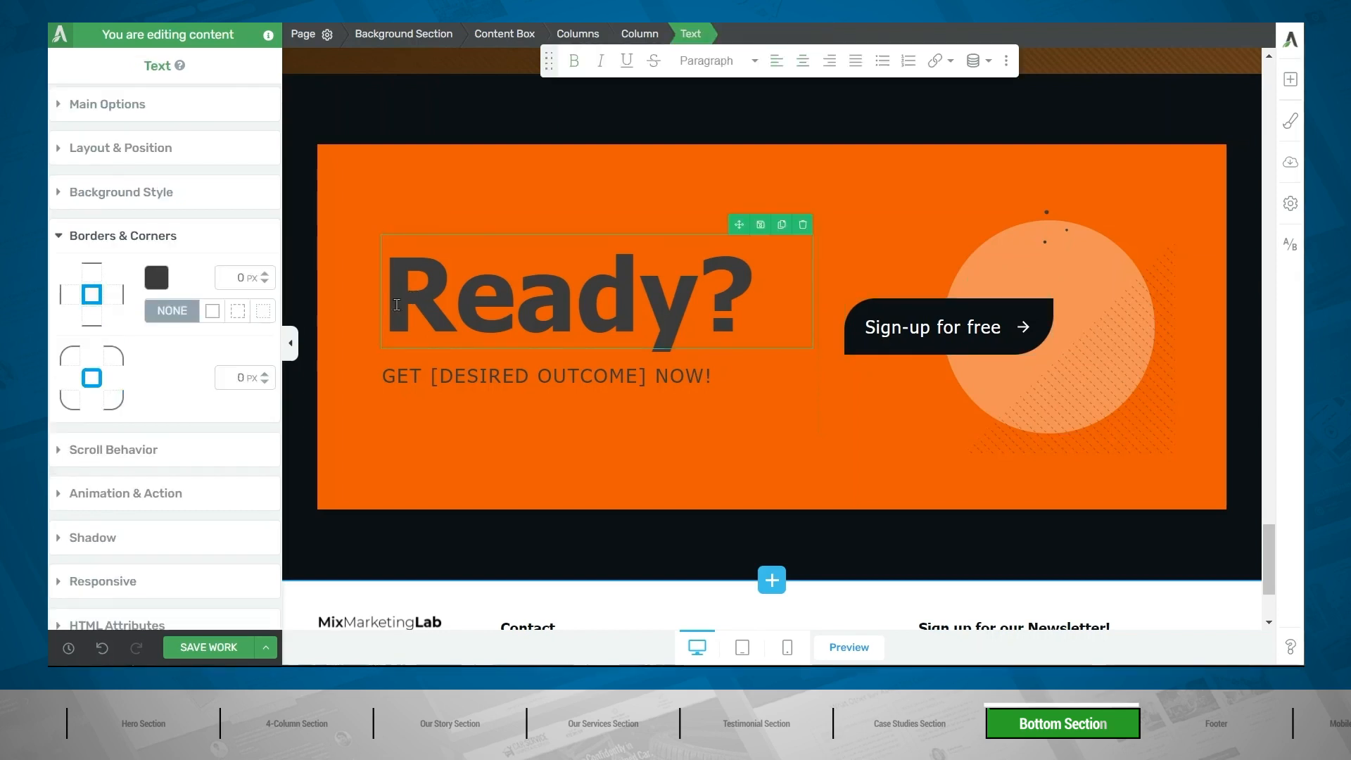
{"action": "left_click_drag", "start_coordinate": [396, 304], "coordinate": [809, 296]}
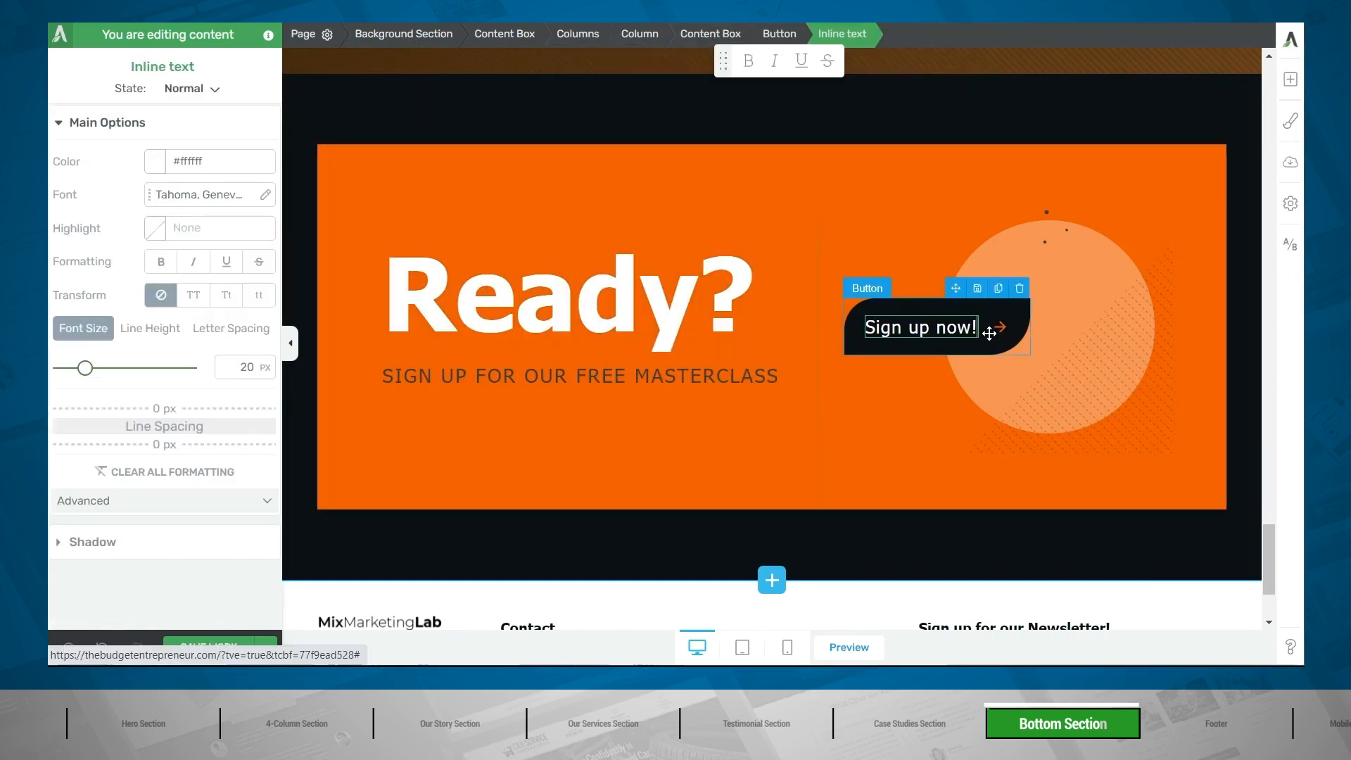
Link the "Sign up now!" button to the Free E-Book page by searching for "free" as the target URL
{"action": "left_click", "coordinate": [990, 333]}
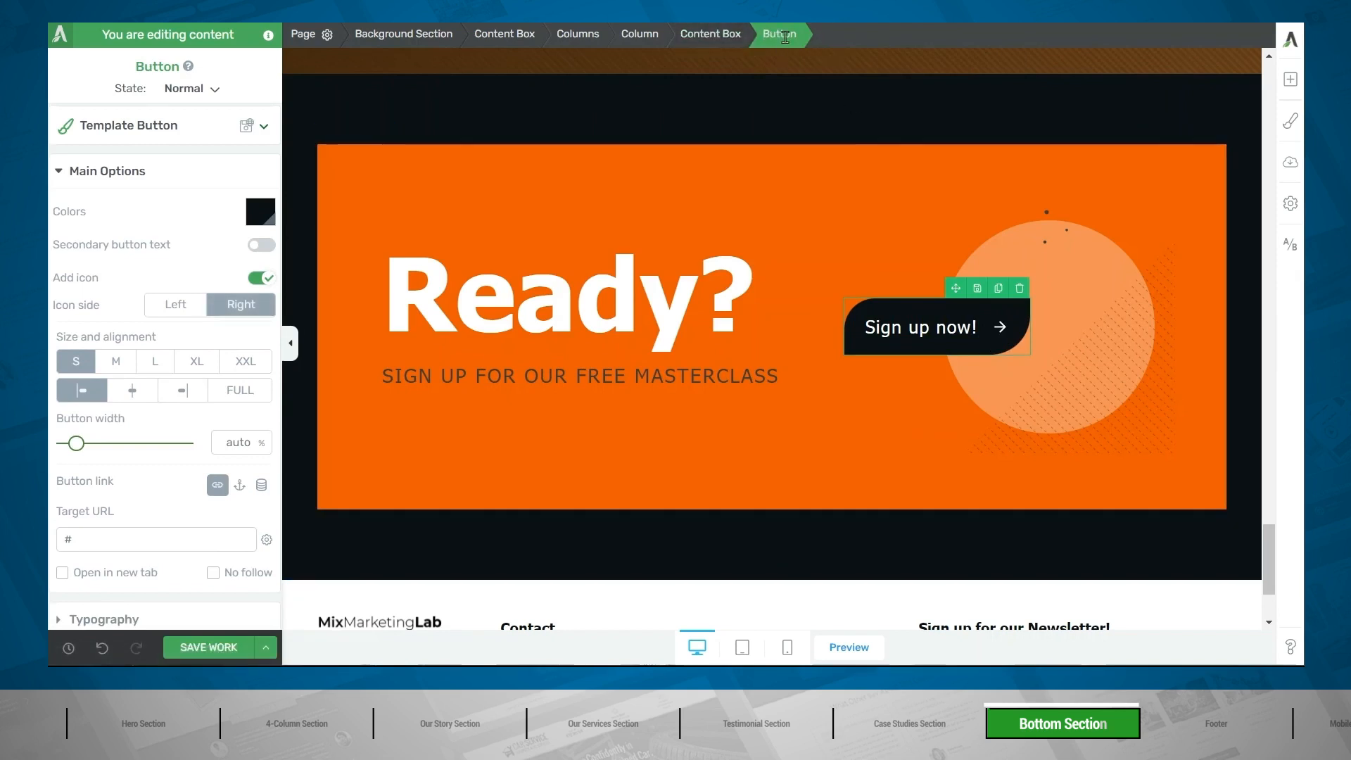
{"action": "scroll", "coordinate": [211, 432], "scroll_direction": "down", "scroll_amount": 5}
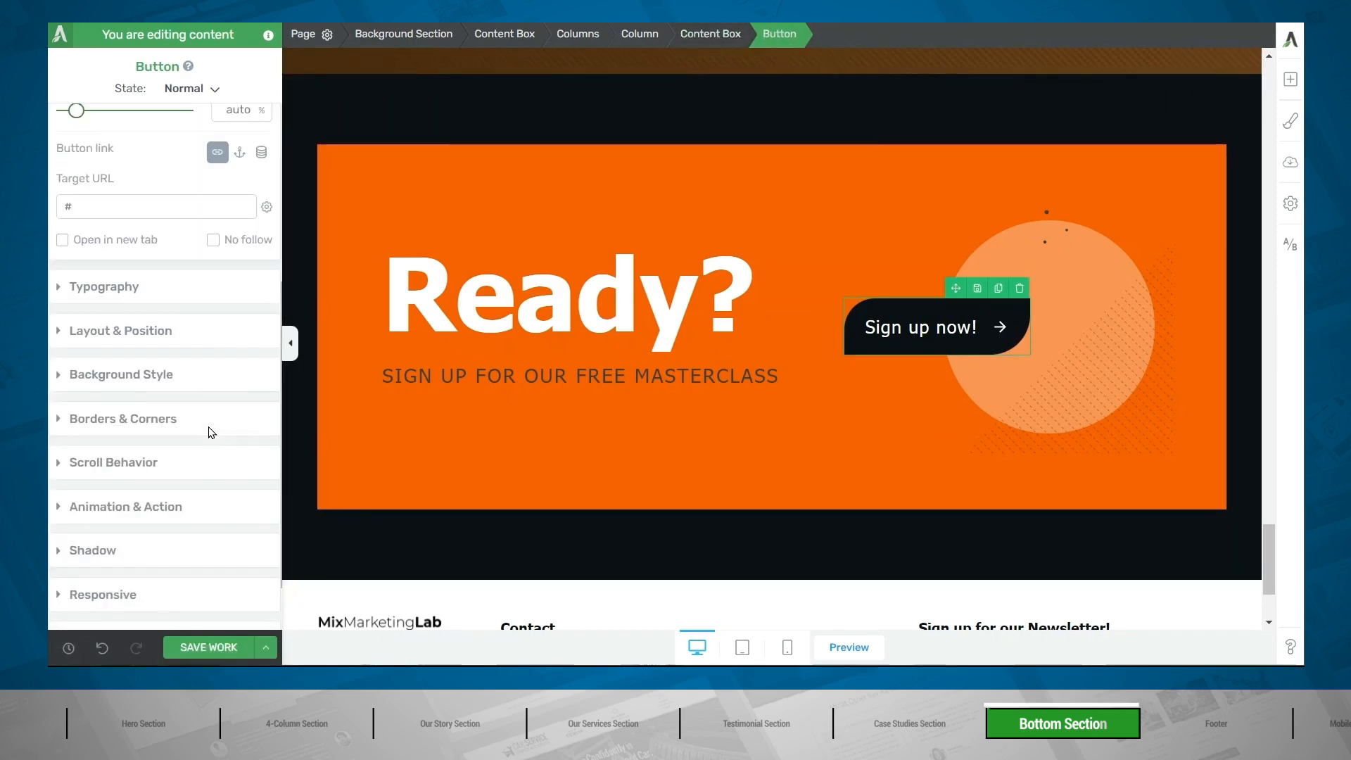
{"action": "left_click", "coordinate": [158, 491]}
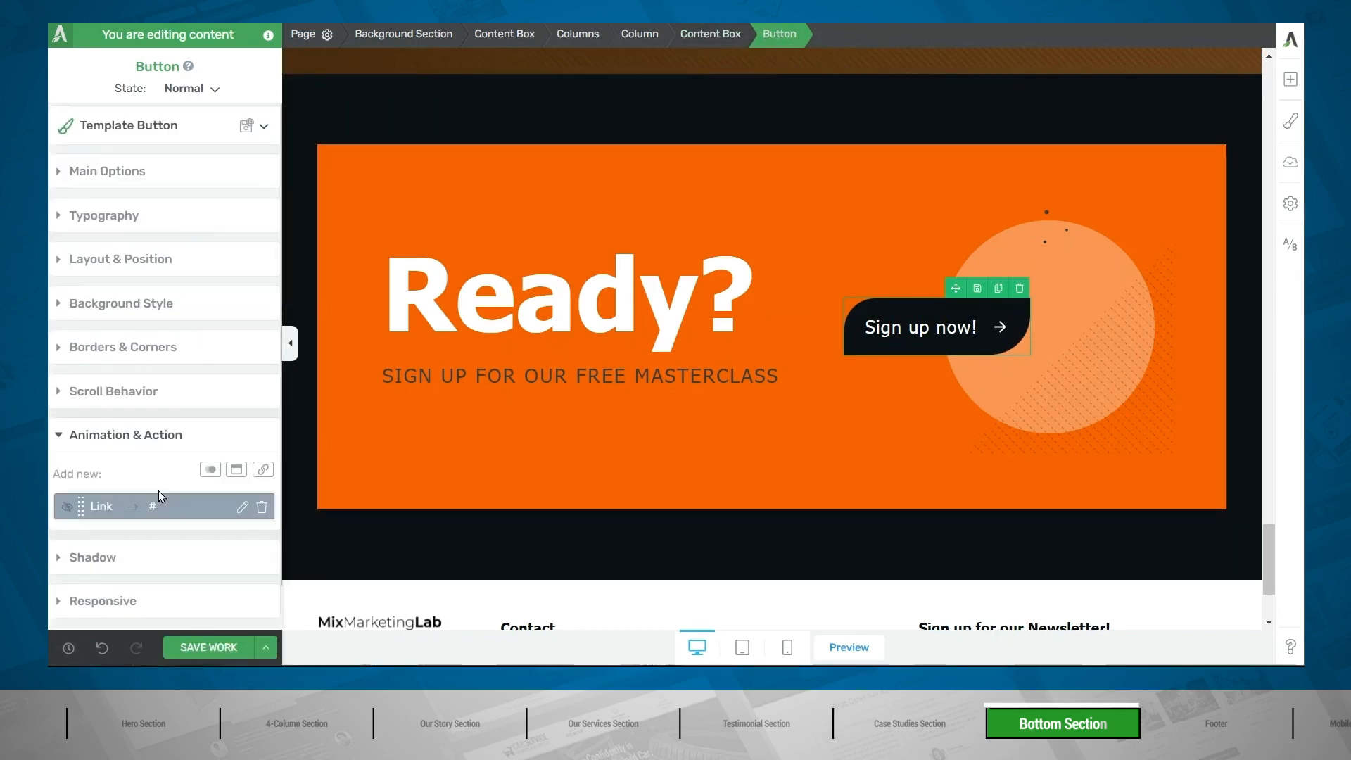
{"action": "left_click", "coordinate": [242, 507]}
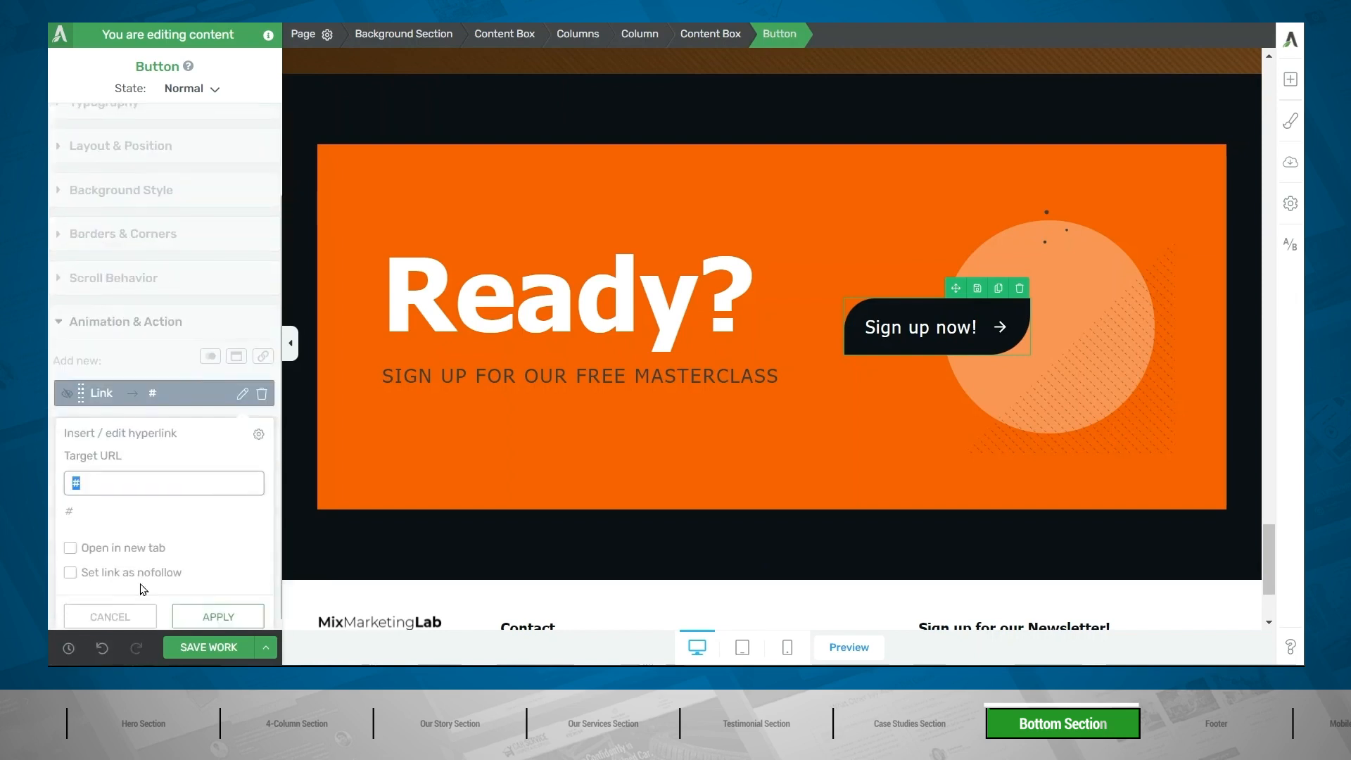
{"action": "left_click", "coordinate": [127, 479]}
{"action": "key", "text": "BackSpace"}
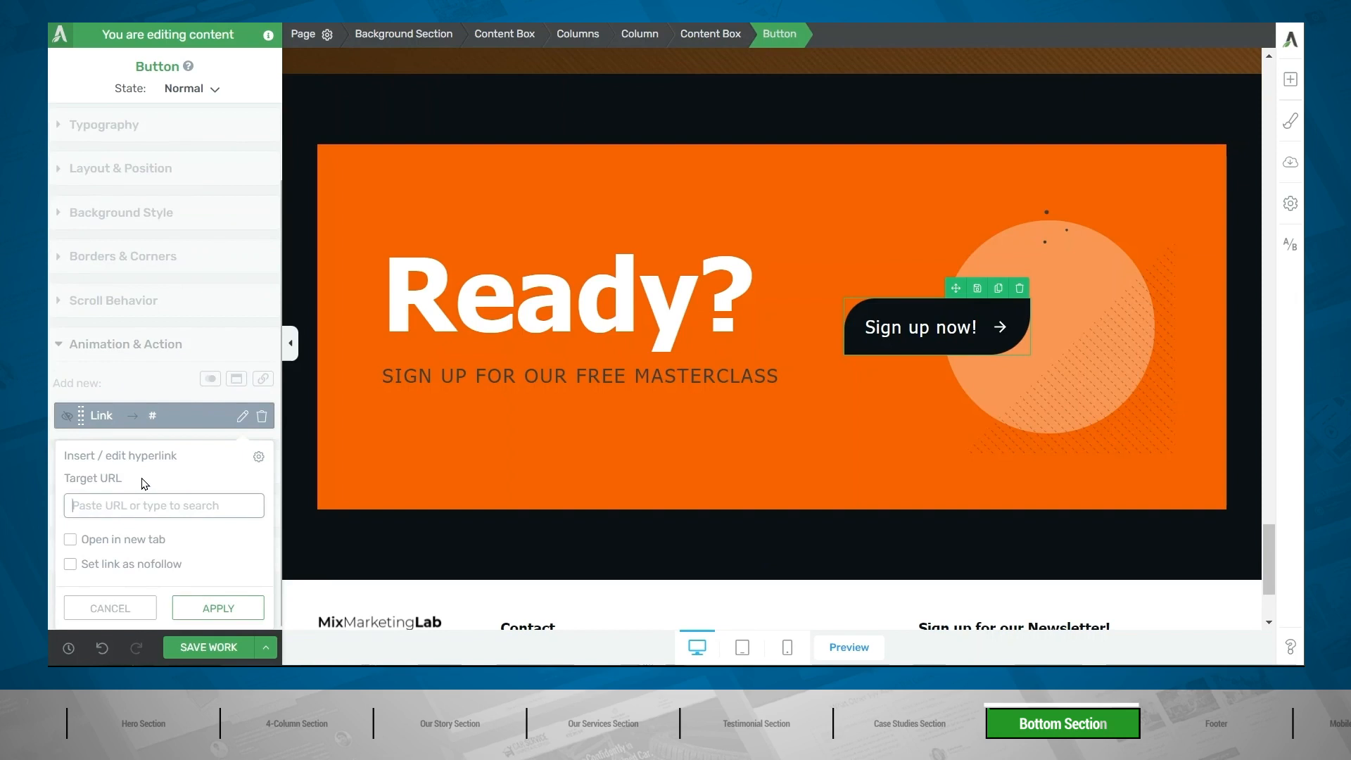
{"action": "type", "text": "free"}
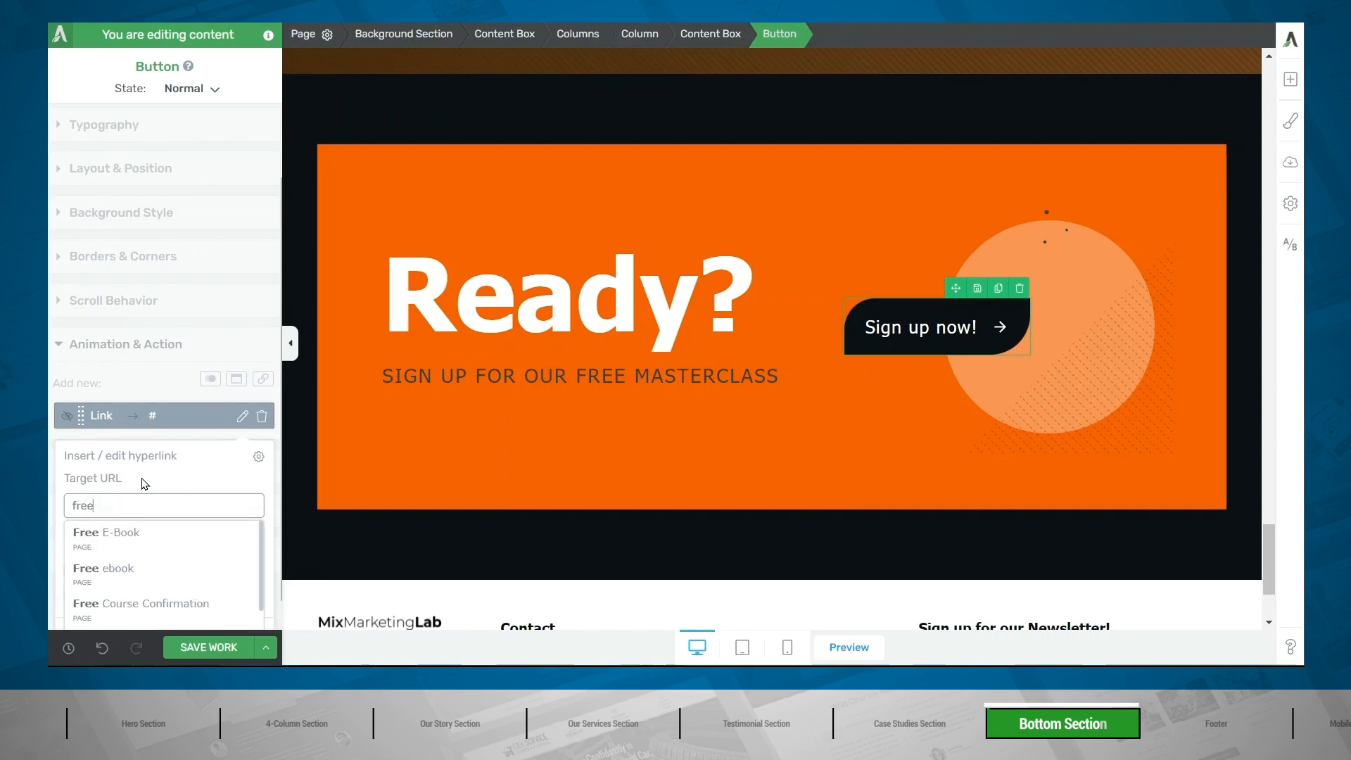
{"action": "left_click", "coordinate": [131, 538]}
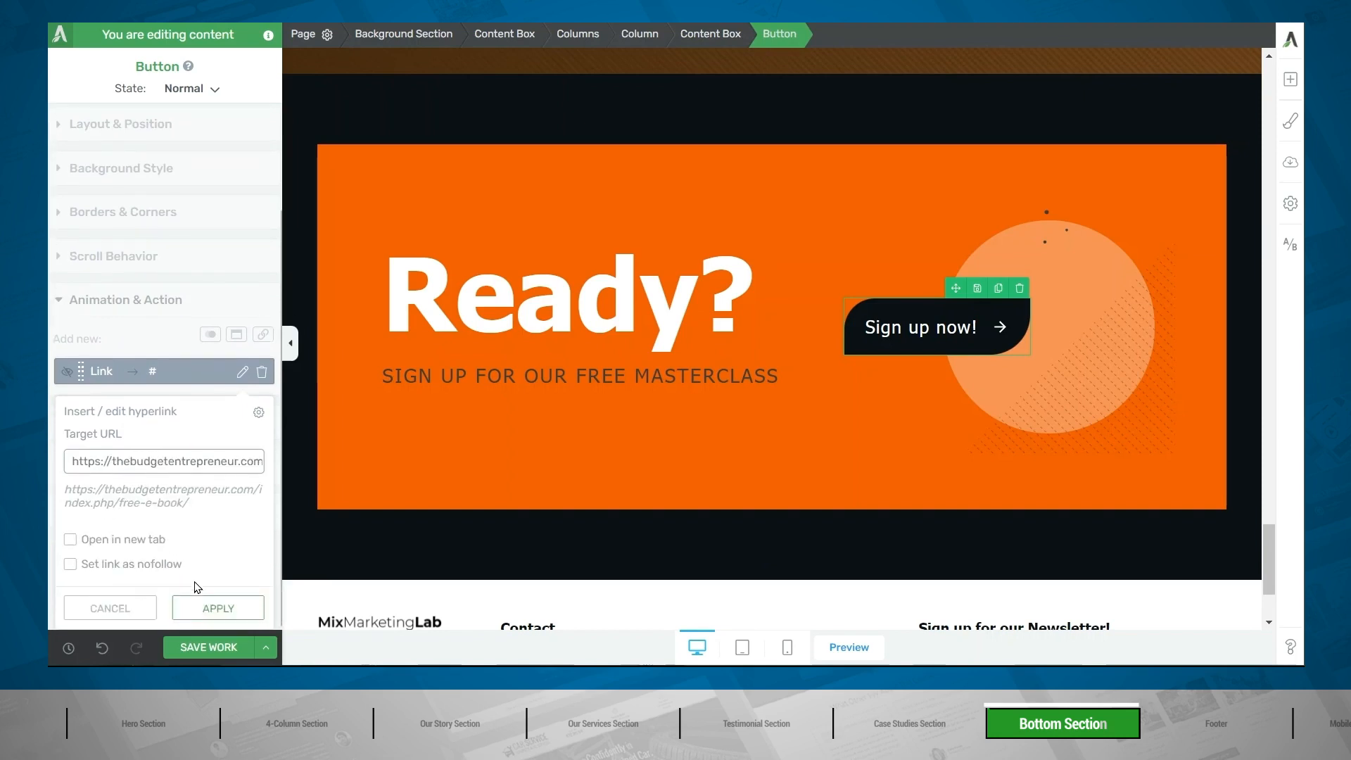
{"action": "left_click", "coordinate": [218, 604]}
Open the footer for editing and fill its background with the theme color Dark elements (#0c1115)
{"action": "scroll", "coordinate": [377, 540], "scroll_direction": "down", "scroll_amount": 3}
{"action": "left_click", "coordinate": [378, 540]}
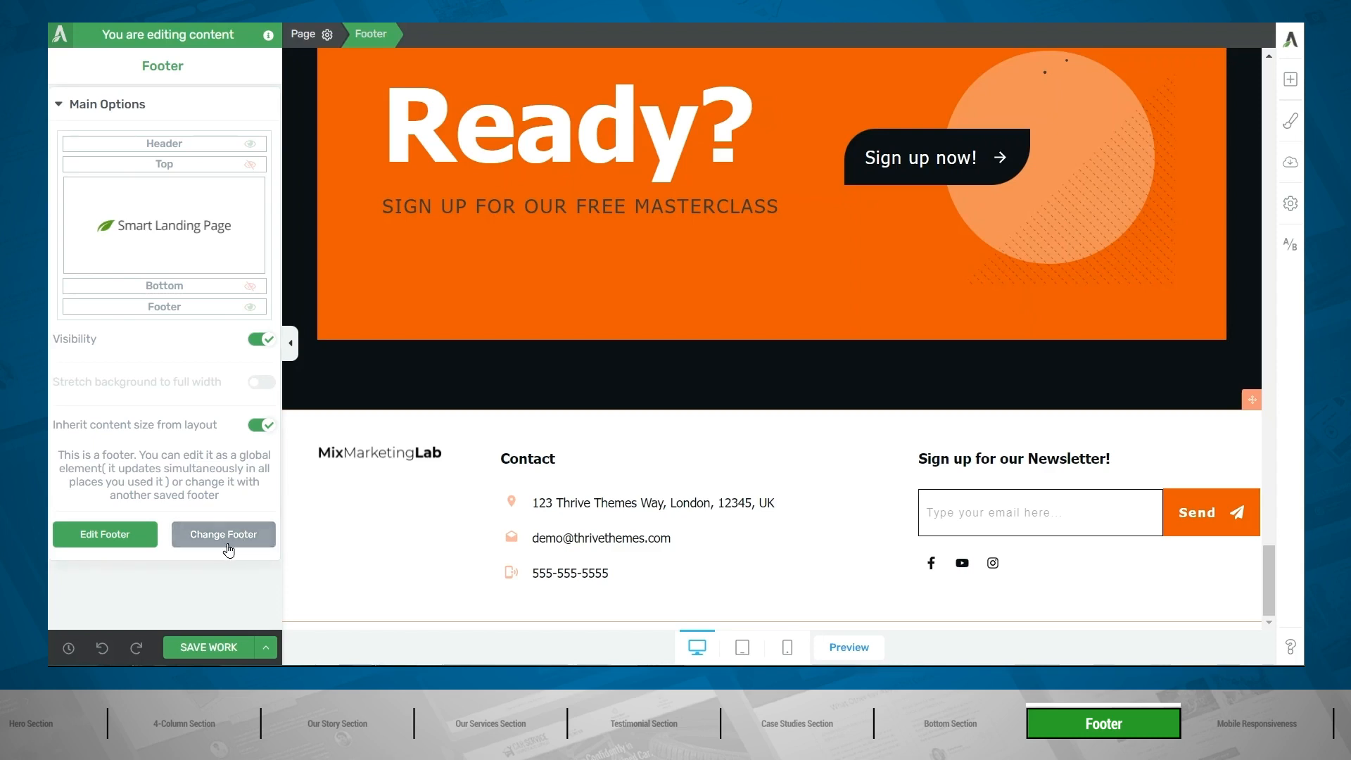
{"action": "left_click", "coordinate": [125, 548]}
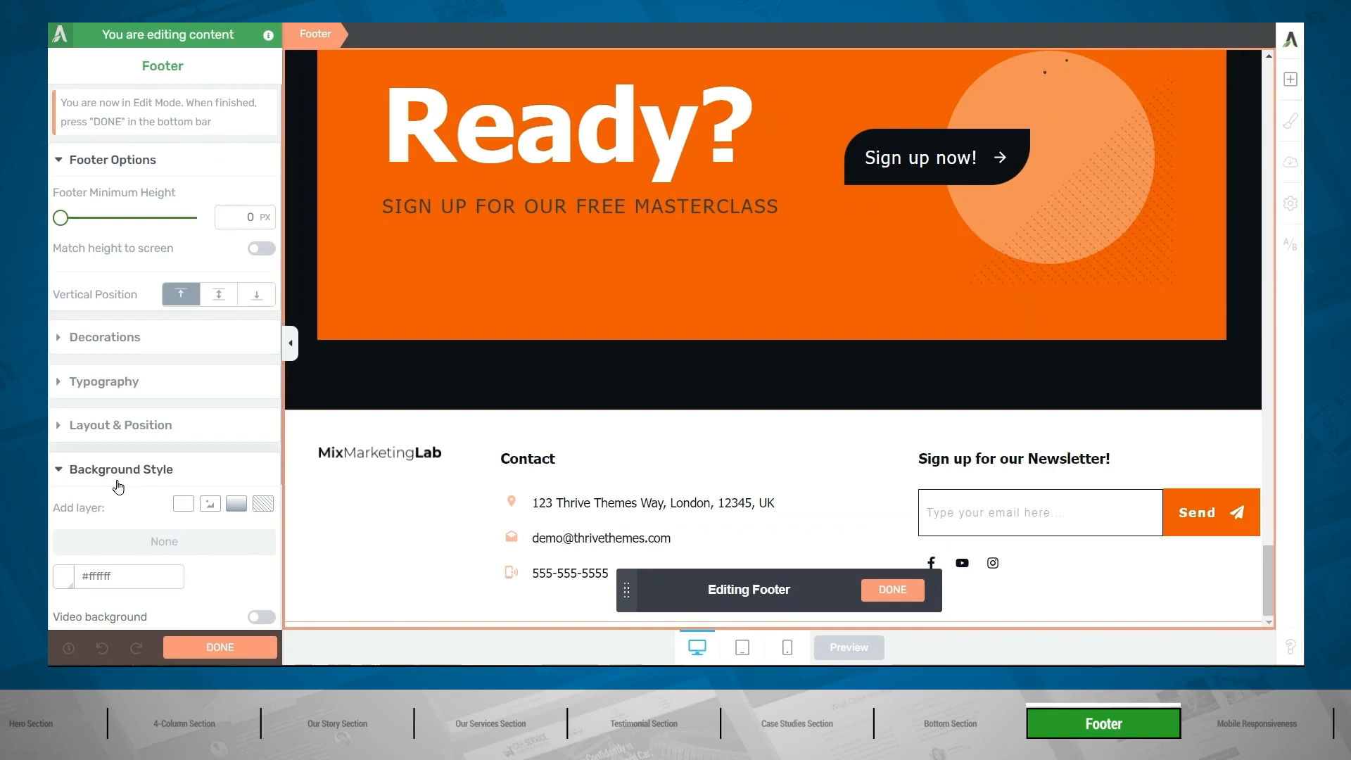
{"action": "left_click", "coordinate": [65, 579]}
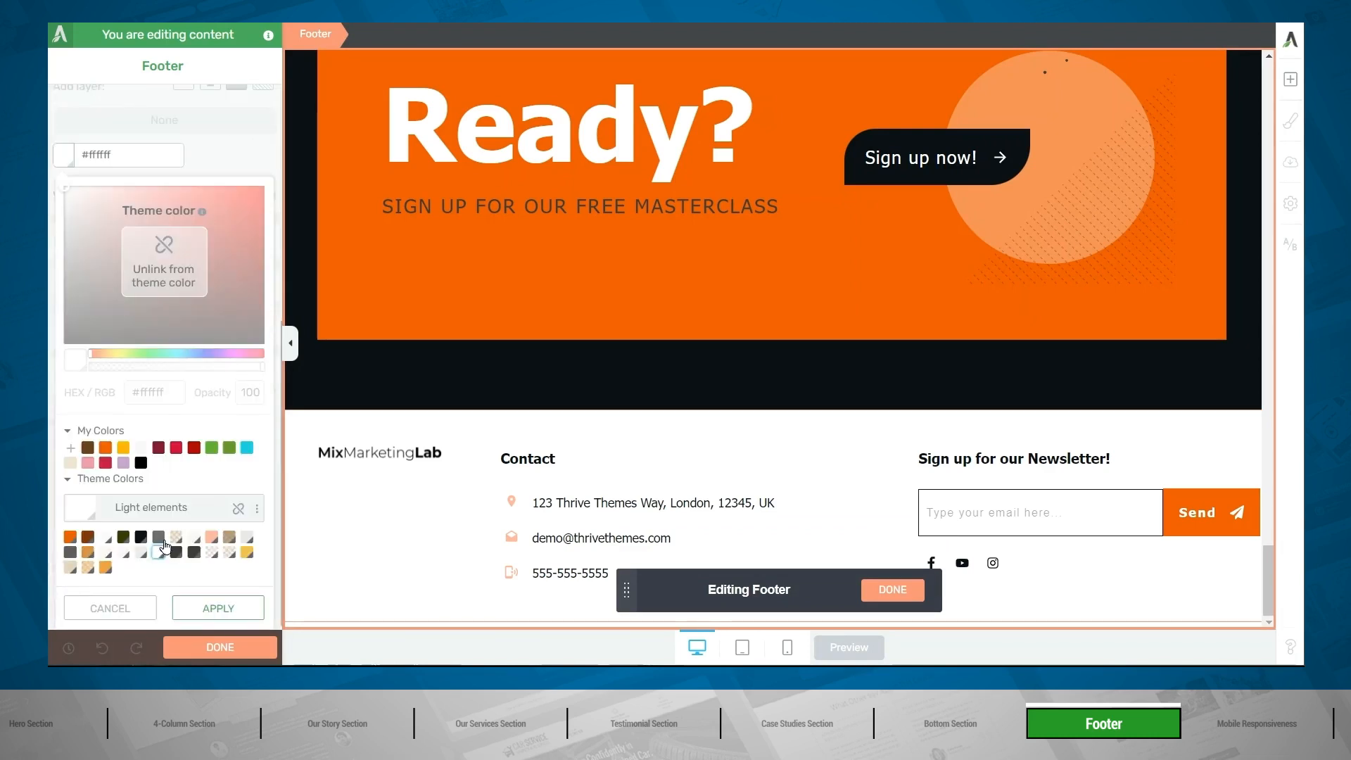
{"action": "left_click", "coordinate": [141, 537]}
{"action": "left_click", "coordinate": [219, 607]}
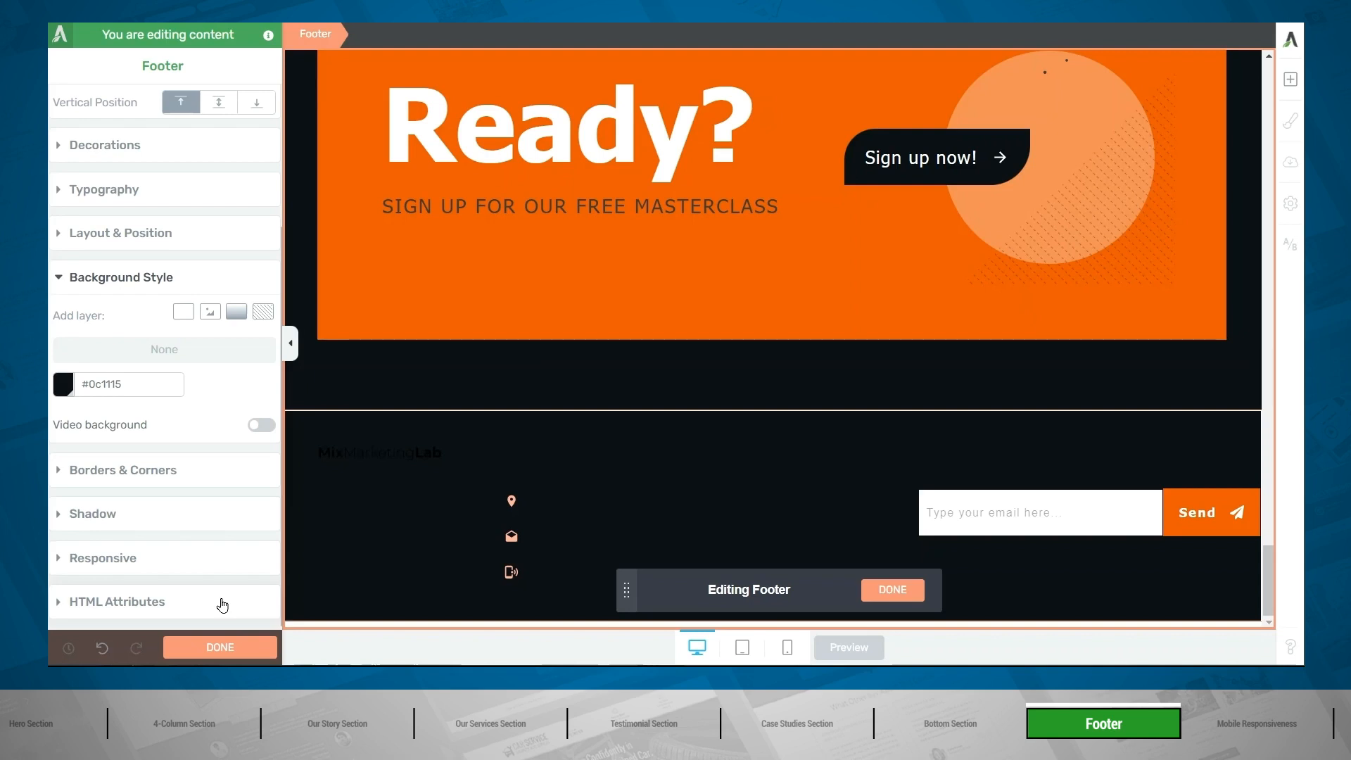
Switch the footer logo to its Light version and recolor the Contact heading with the theme color Light elements (#ffffff)
{"action": "left_click", "coordinate": [371, 453]}
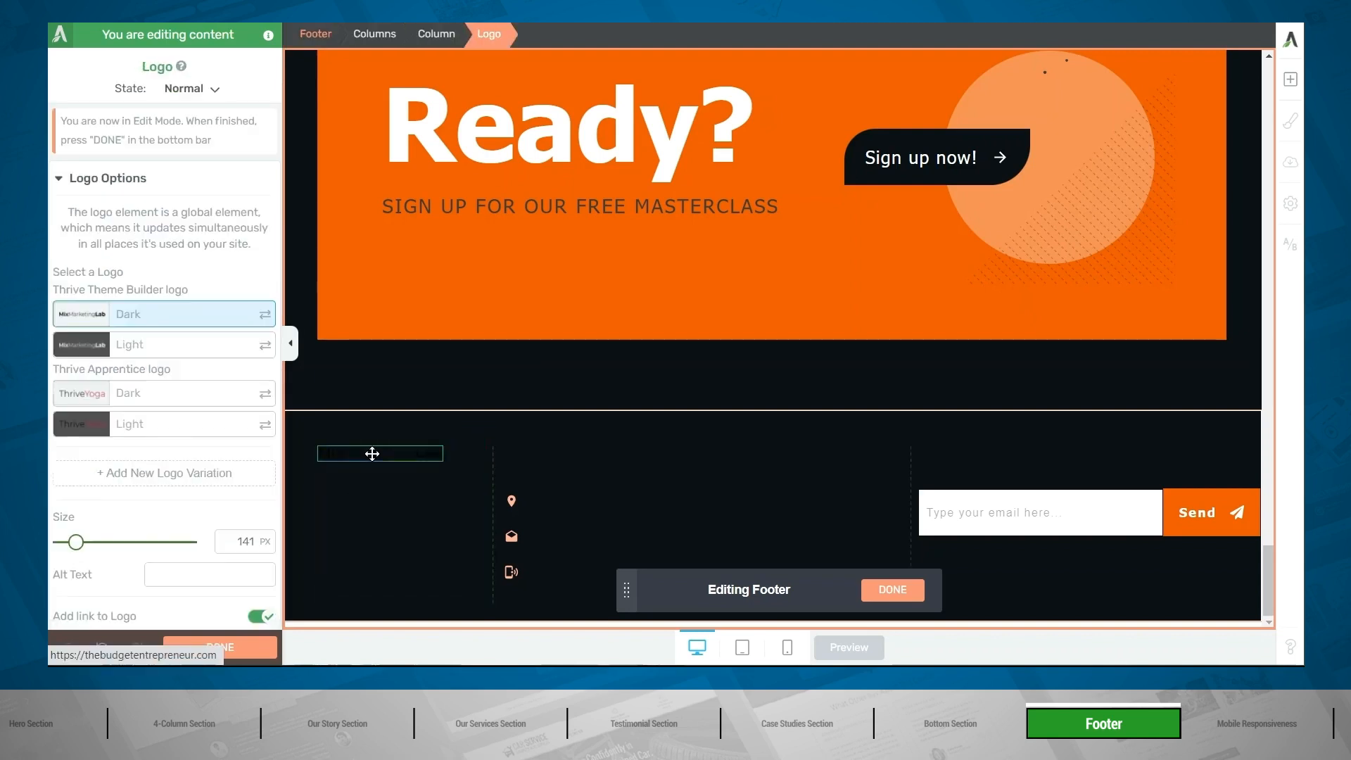
{"action": "left_click", "coordinate": [631, 456]}
{"action": "left_click", "coordinate": [131, 160]}
{"action": "left_click", "coordinate": [156, 202]}
{"action": "left_click", "coordinate": [158, 526]}
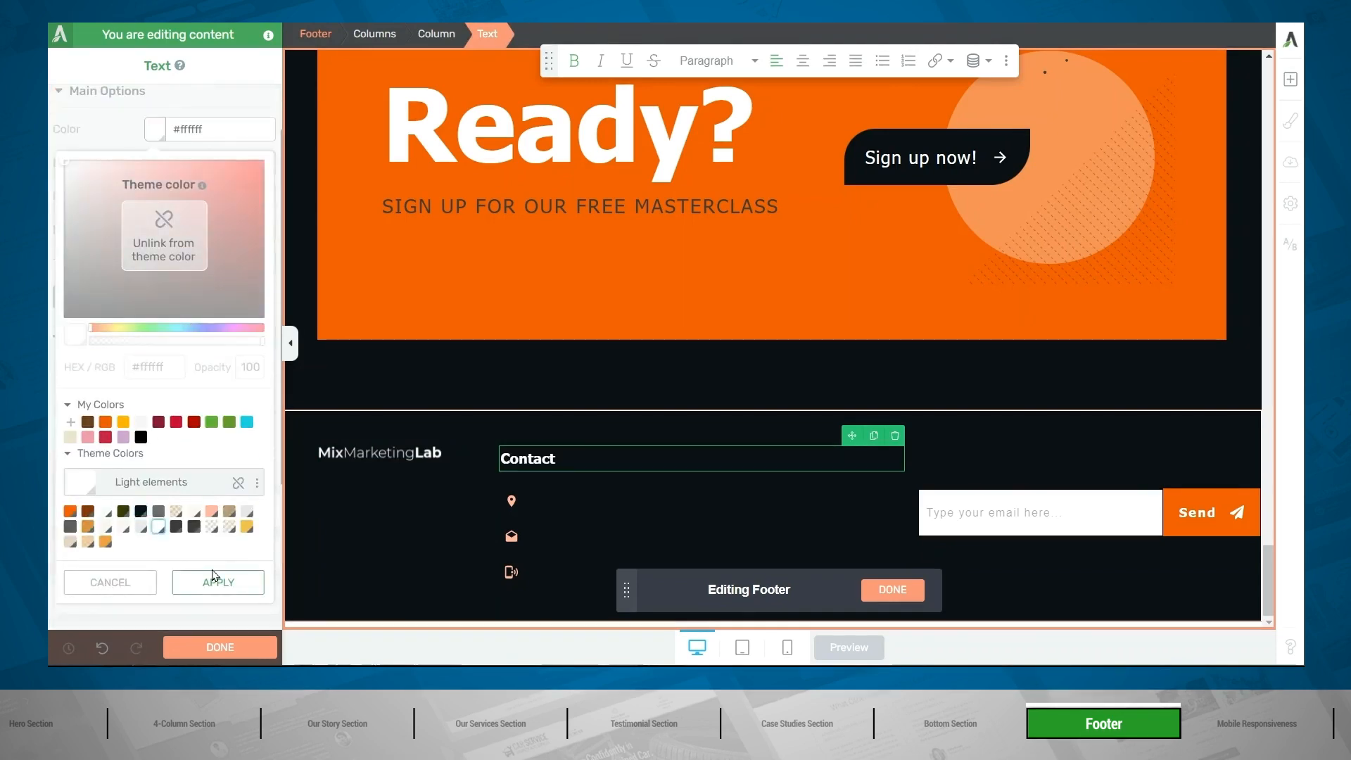
{"action": "left_click", "coordinate": [217, 581]}
Recolor the address, e-mail and phone lines of the footer's contact list with the theme color Light elements
{"action": "triple_click", "coordinate": [653, 503]}
{"action": "left_click", "coordinate": [156, 274]}
{"action": "left_click", "coordinate": [160, 525]}
{"action": "left_click", "coordinate": [218, 581]}
{"action": "left_click", "coordinate": [555, 541]}
{"action": "left_click", "coordinate": [155, 129]}
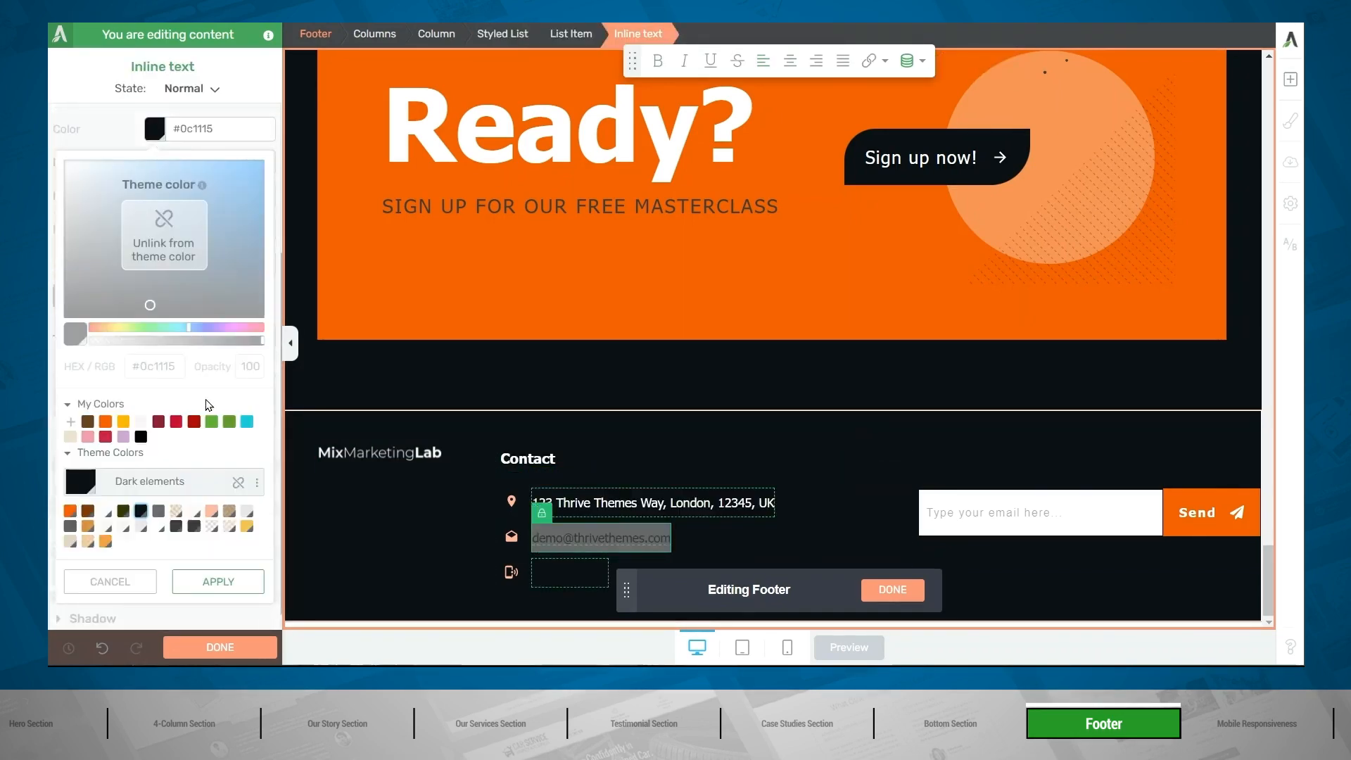
{"action": "left_click", "coordinate": [159, 526]}
{"action": "left_click", "coordinate": [211, 584]}
{"action": "left_click", "coordinate": [568, 573]}
{"action": "left_click", "coordinate": [154, 131]}
{"action": "left_click", "coordinate": [158, 526]}
{"action": "left_click", "coordinate": [205, 585]}
Recolor the footer's social follow icons with the theme color Light elements
{"action": "left_click", "coordinate": [974, 564]}
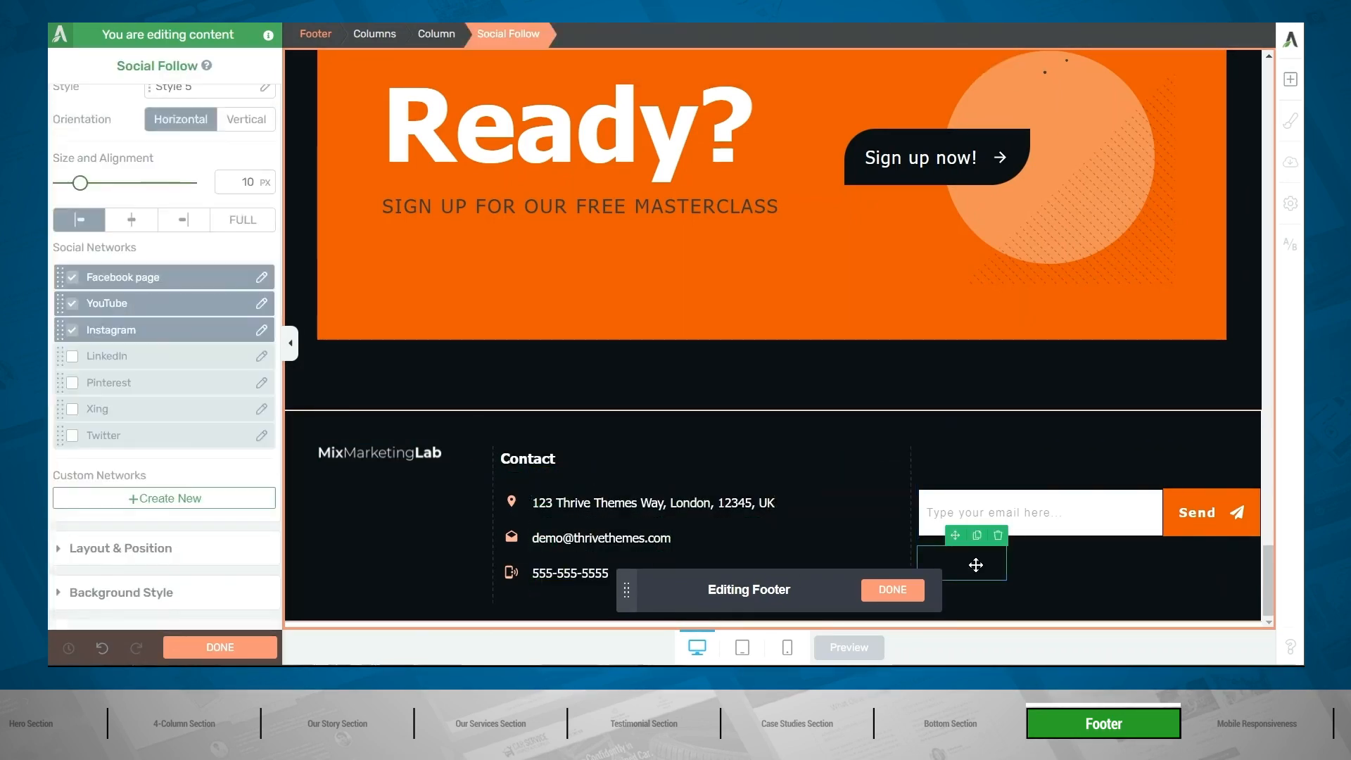
{"action": "scroll", "coordinate": [233, 281], "scroll_direction": "up", "scroll_amount": 3}
{"action": "left_click", "coordinate": [264, 274]}
{"action": "left_click", "coordinate": [158, 526]}
{"action": "left_click", "coordinate": [205, 590]}
Recolor the "Sign up for our Newsletter!" heading in the footer with the theme color Light elements
{"action": "left_click", "coordinate": [951, 461]}
{"action": "scroll", "coordinate": [160, 160], "scroll_direction": "up", "scroll_amount": 2}
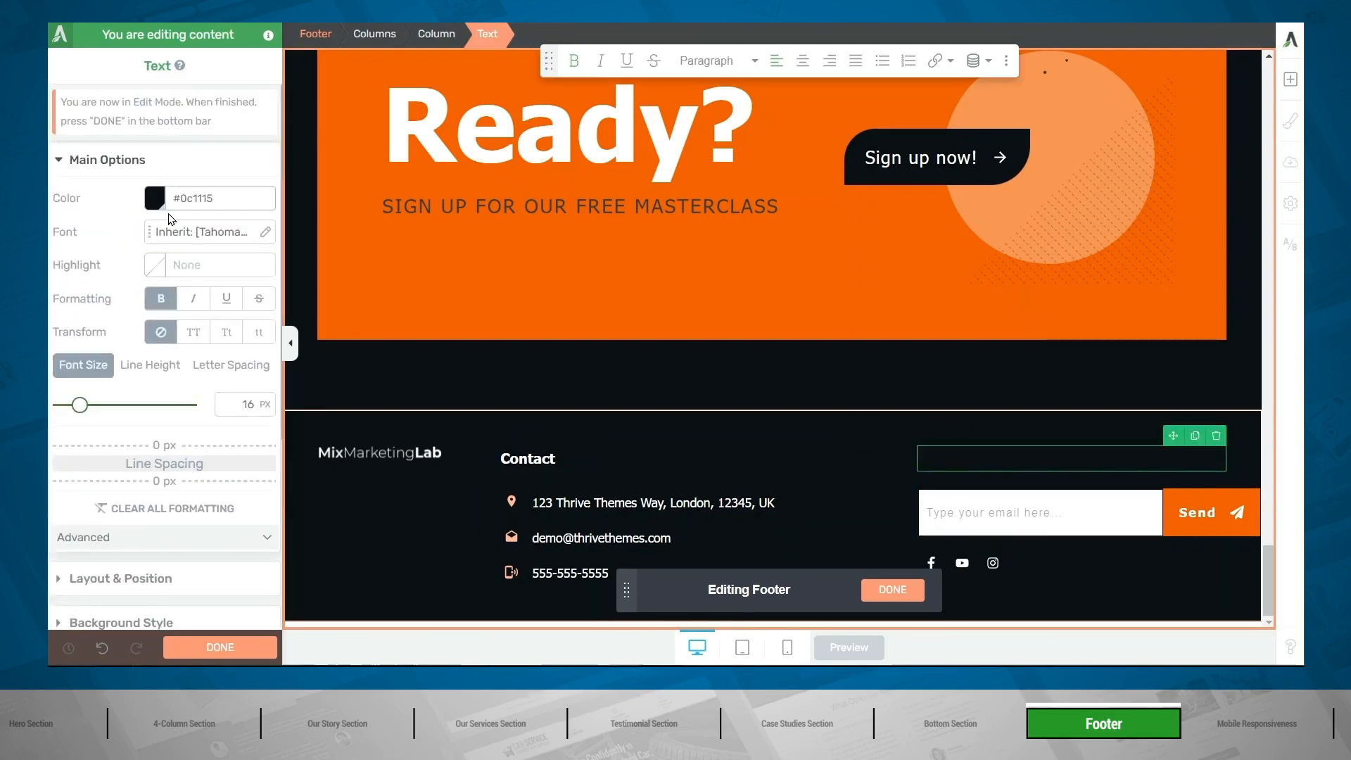
{"action": "left_click", "coordinate": [155, 198]}
{"action": "left_click", "coordinate": [158, 525]}
{"action": "left_click", "coordinate": [204, 582]}
Move the social follow icons from the newsletter column to directly beneath the footer logo
{"action": "left_click", "coordinate": [353, 599]}
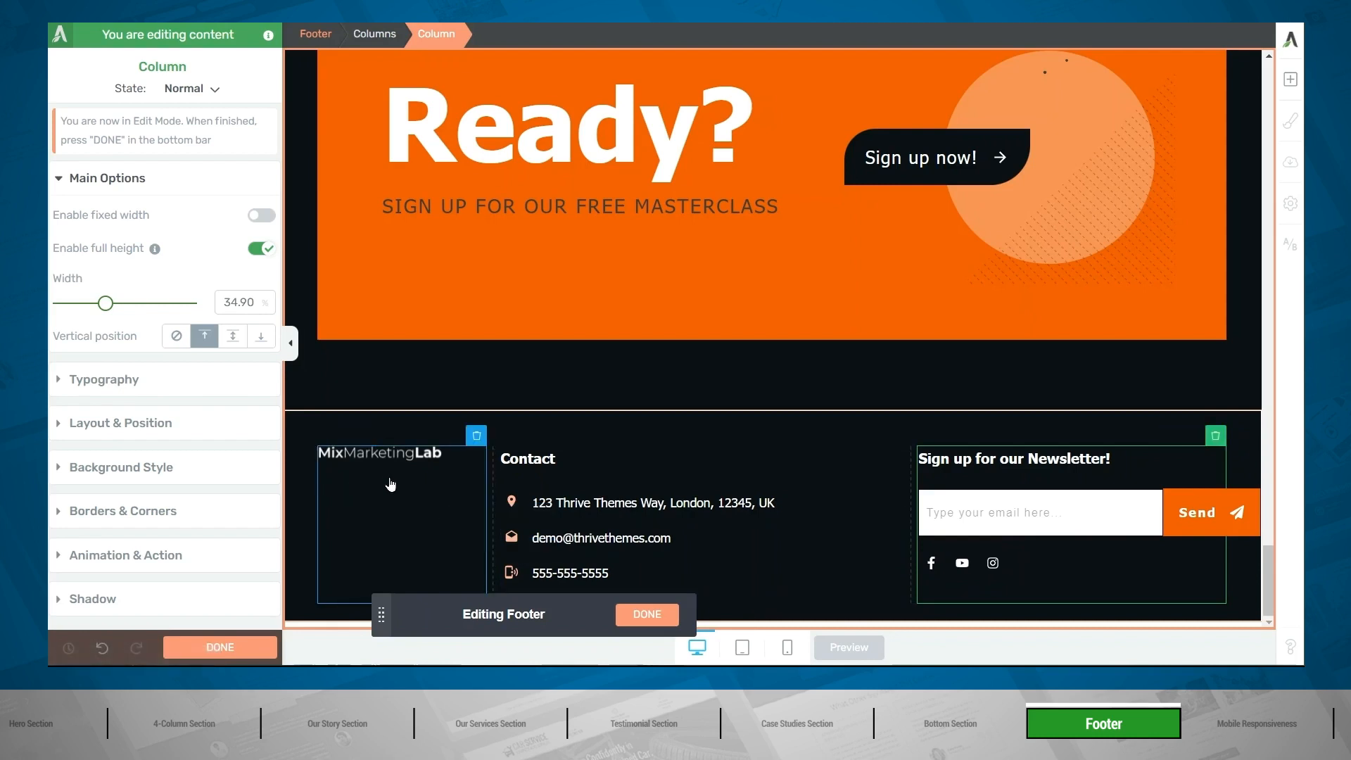
{"action": "left_click", "coordinate": [985, 576]}
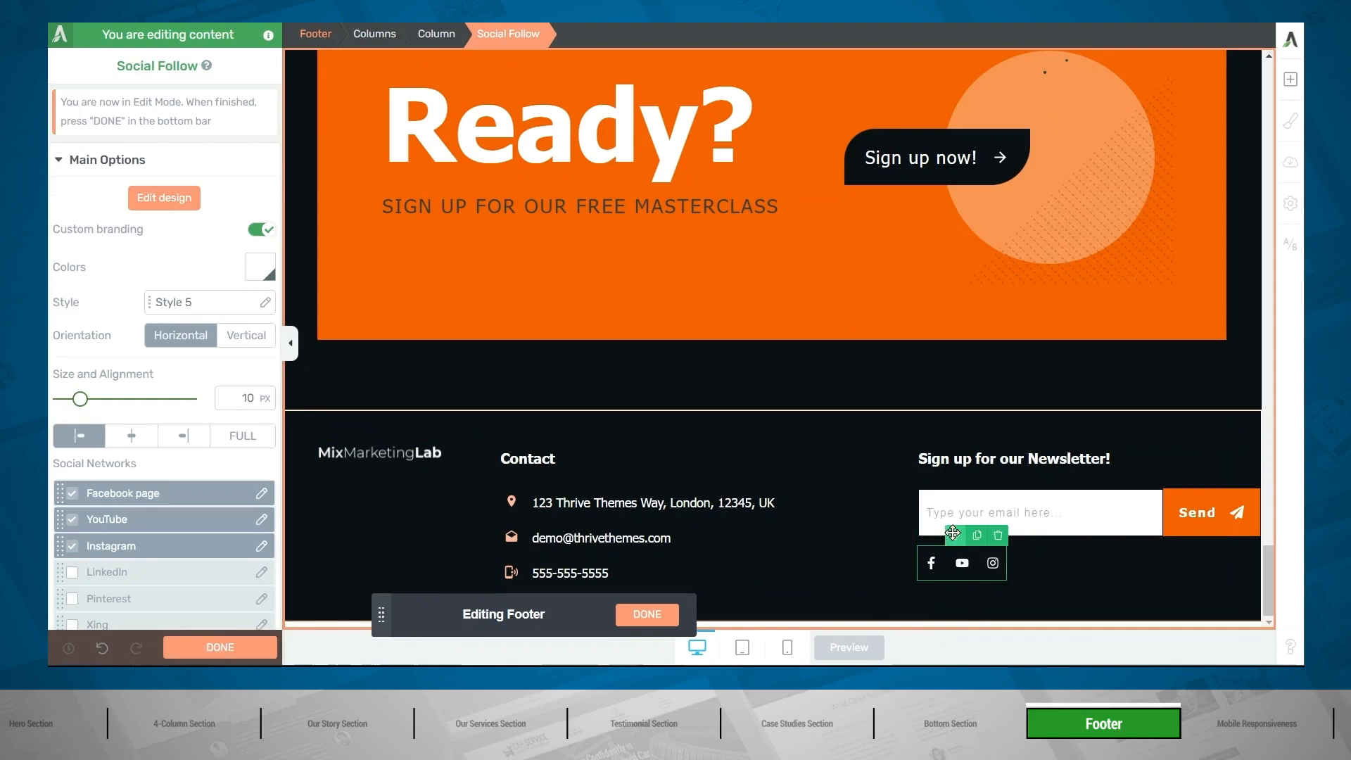
{"action": "mouse_move", "coordinate": [953, 533]}
{"action": "left_mouse_down"}
{"action": "mouse_move", "coordinate": [521, 496]}
{"action": "mouse_move", "coordinate": [366, 462]}
{"action": "left_mouse_up"}
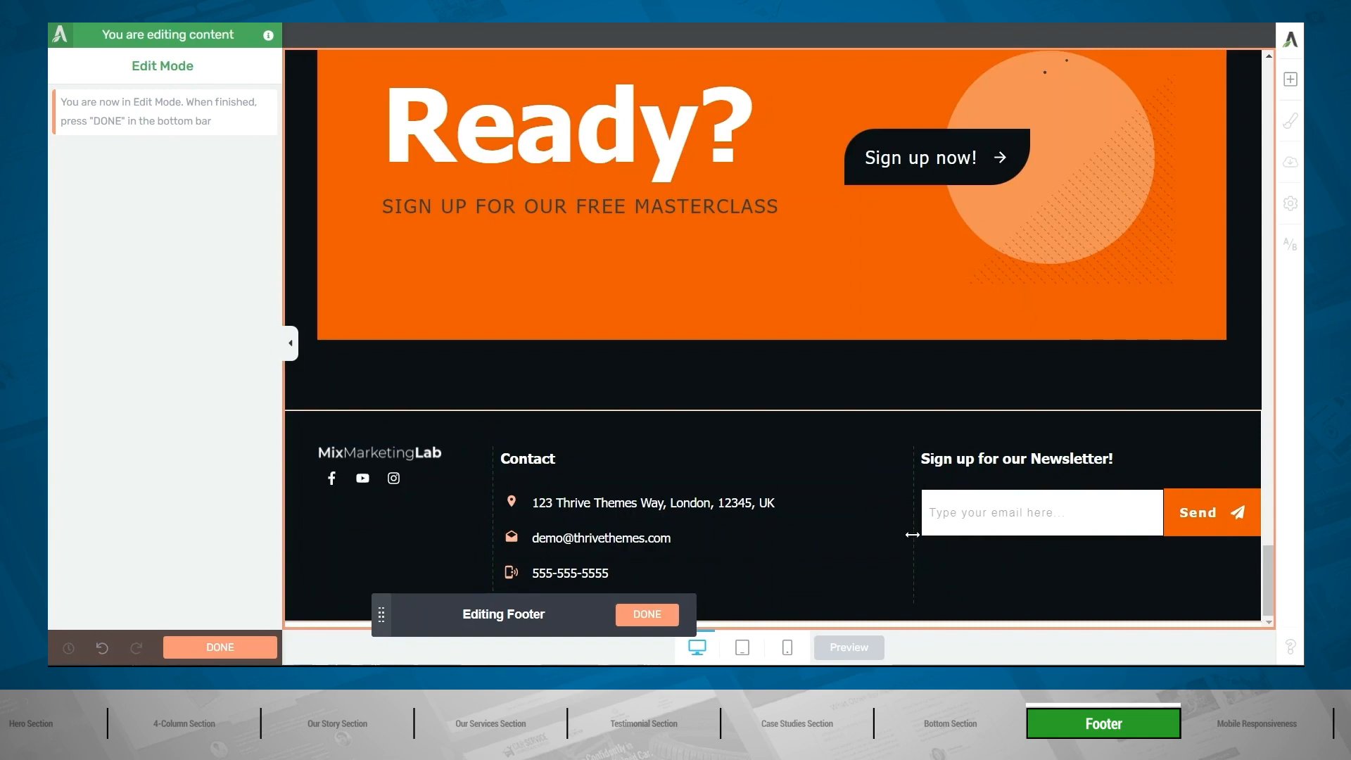
Widen the footer's newsletter column so the sign-up form fits inside, finish editing the footer and save the page
{"action": "left_click_drag", "start_coordinate": [913, 535], "coordinate": [850, 541]}
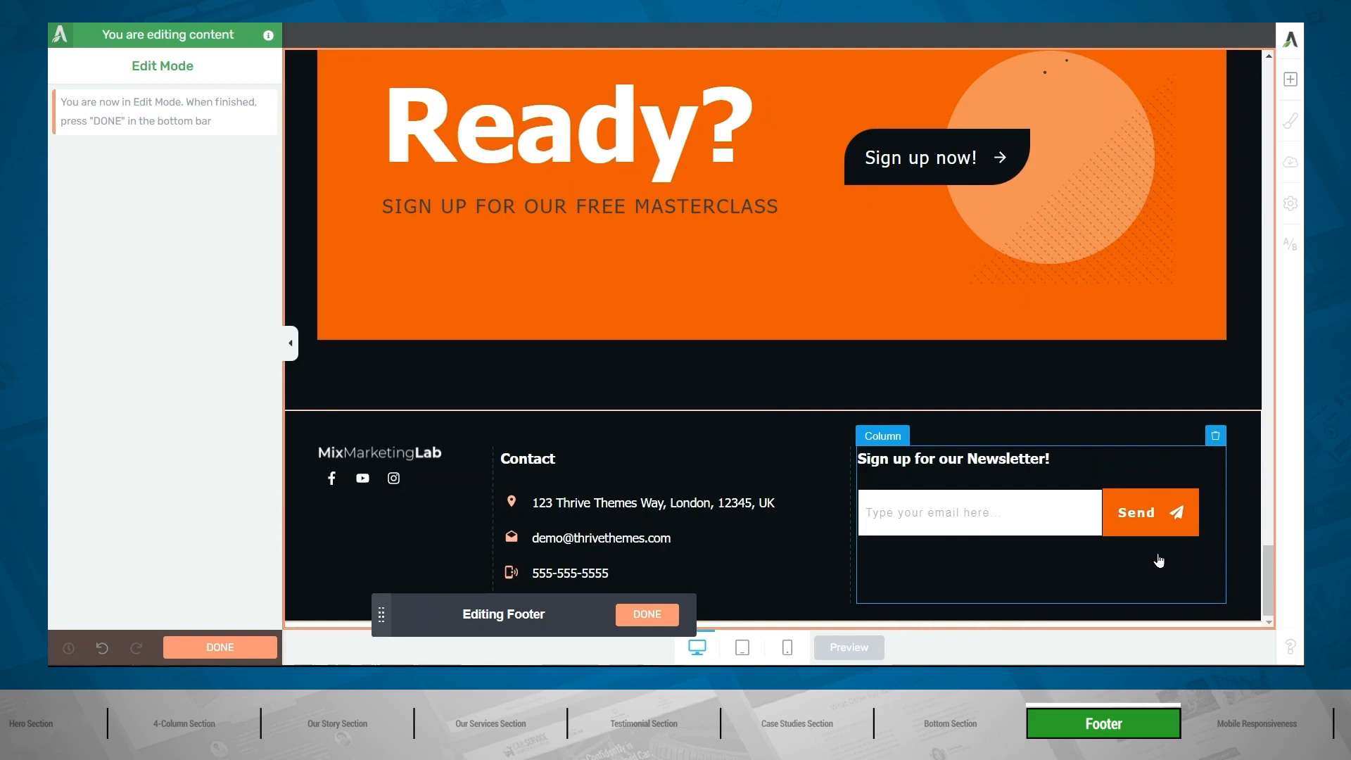
{"action": "left_click", "coordinate": [647, 614]}
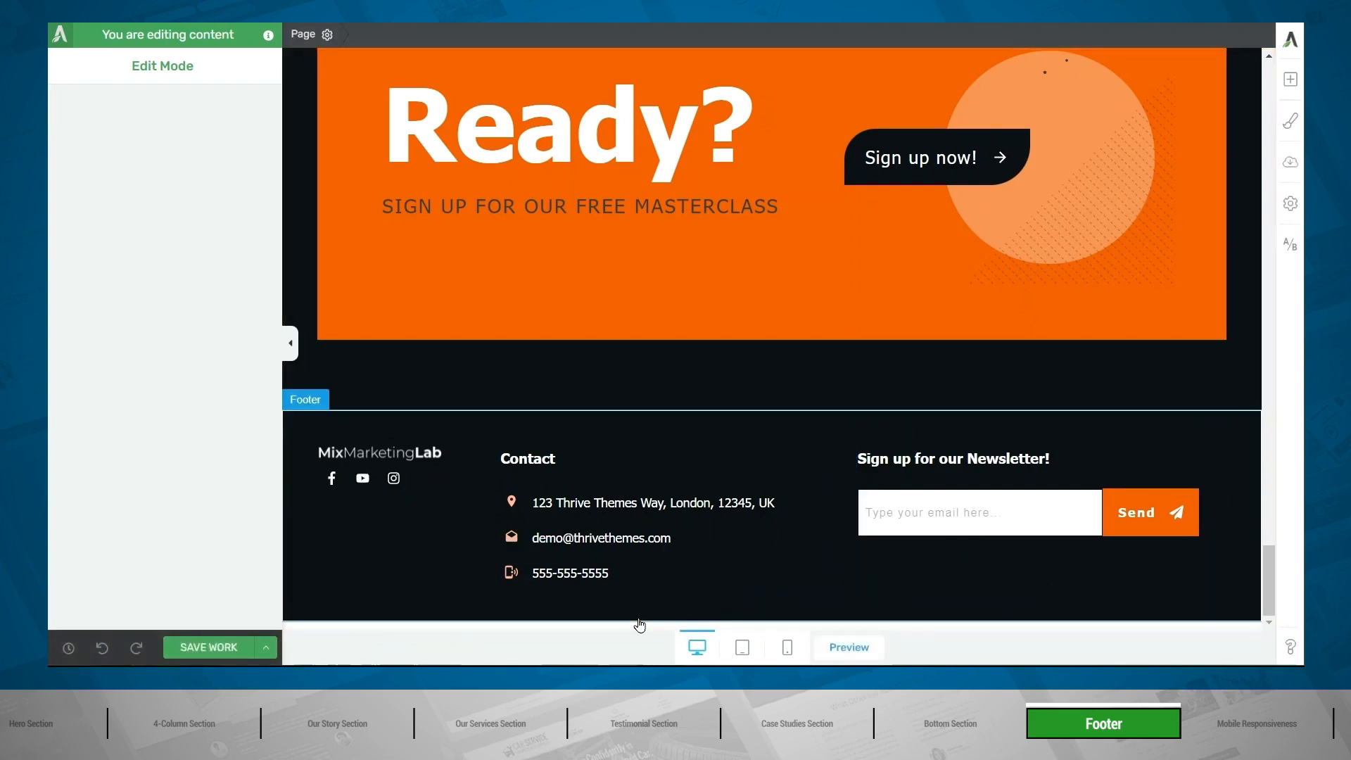
{"action": "left_click", "coordinate": [209, 647]}
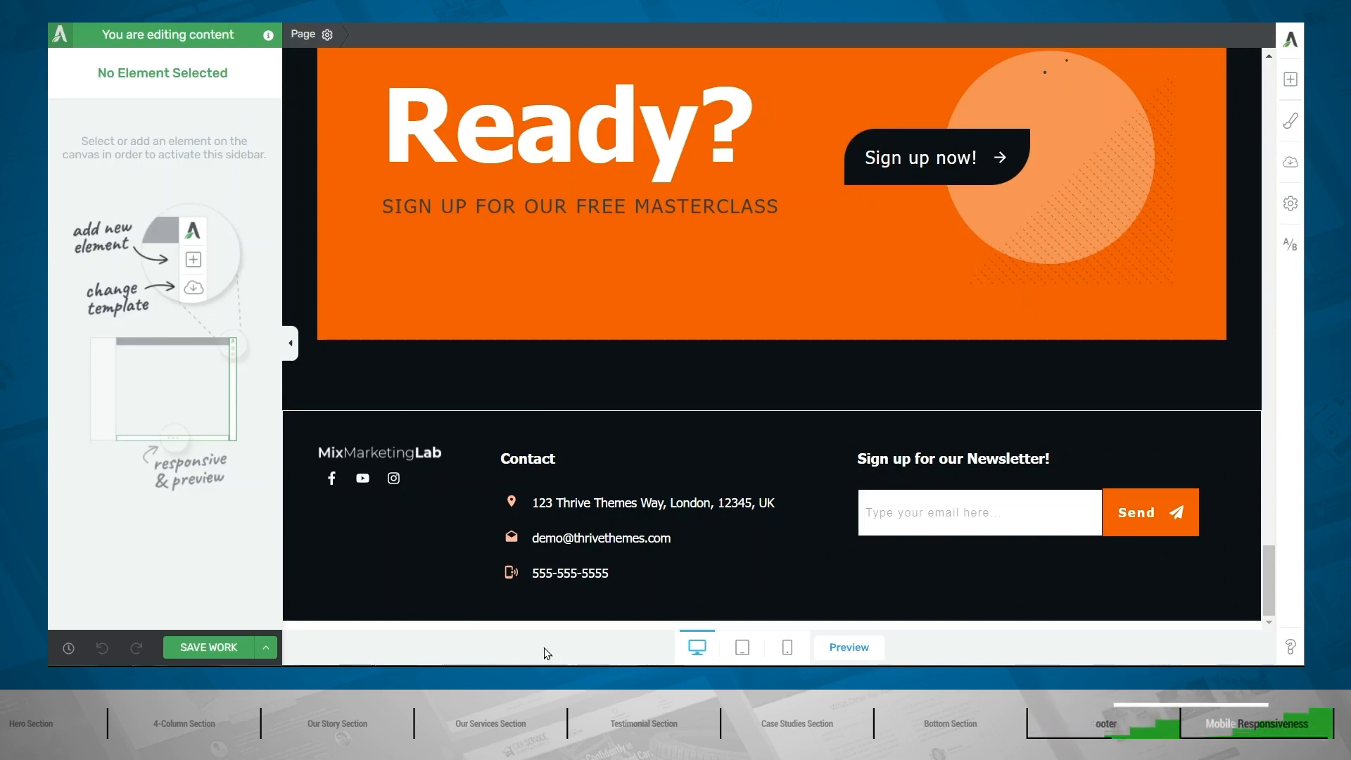
In the tablet view, edit the header to show its social icons on desktop only, and narrow their column to shift the logo left
{"action": "left_click", "coordinate": [743, 648]}
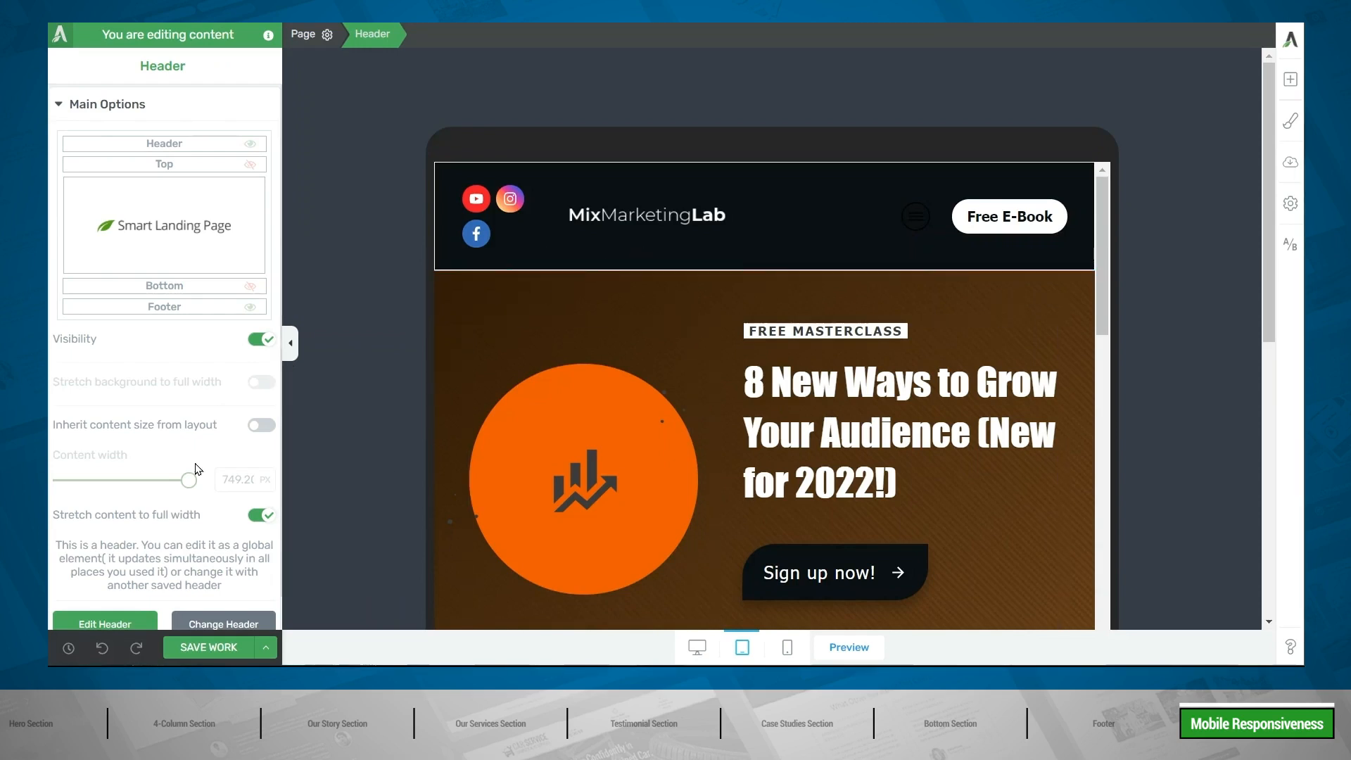
{"action": "left_click", "coordinate": [102, 626]}
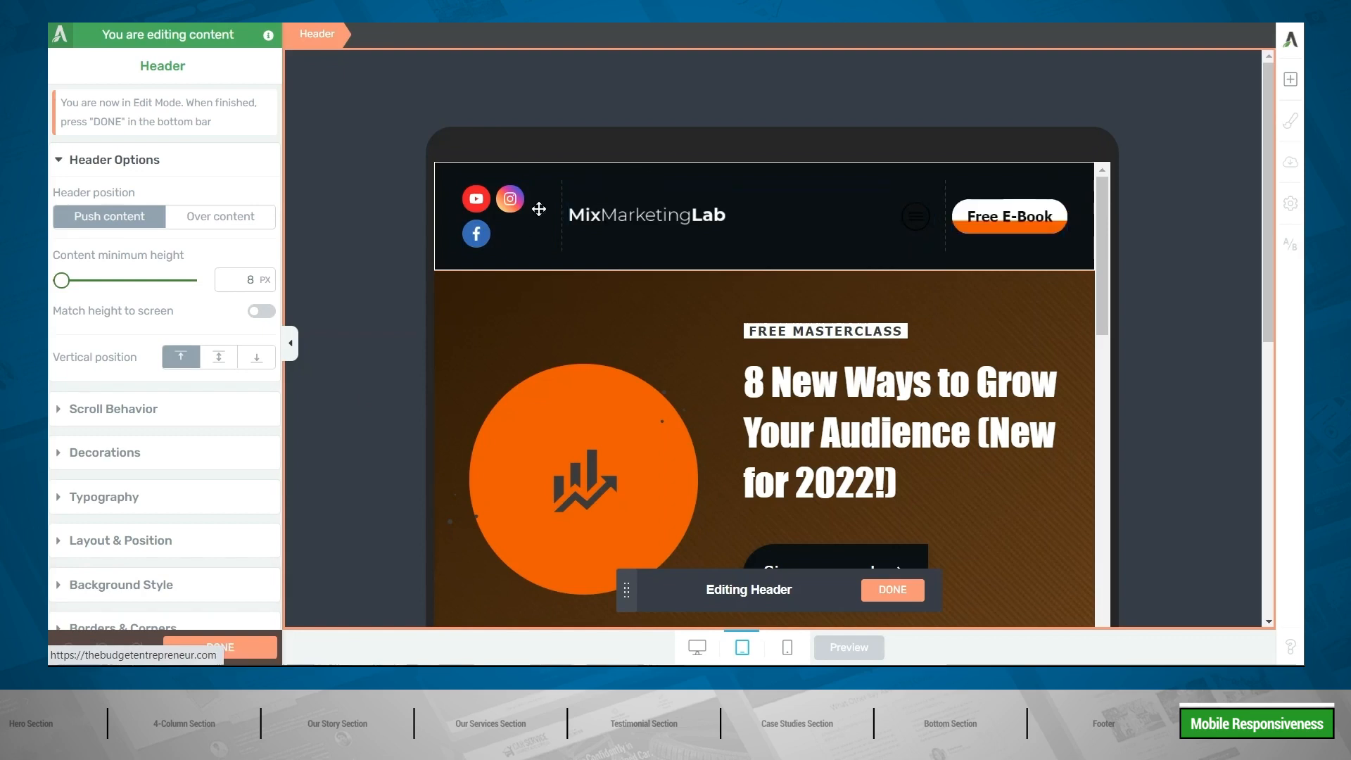
{"action": "left_click", "coordinate": [482, 215]}
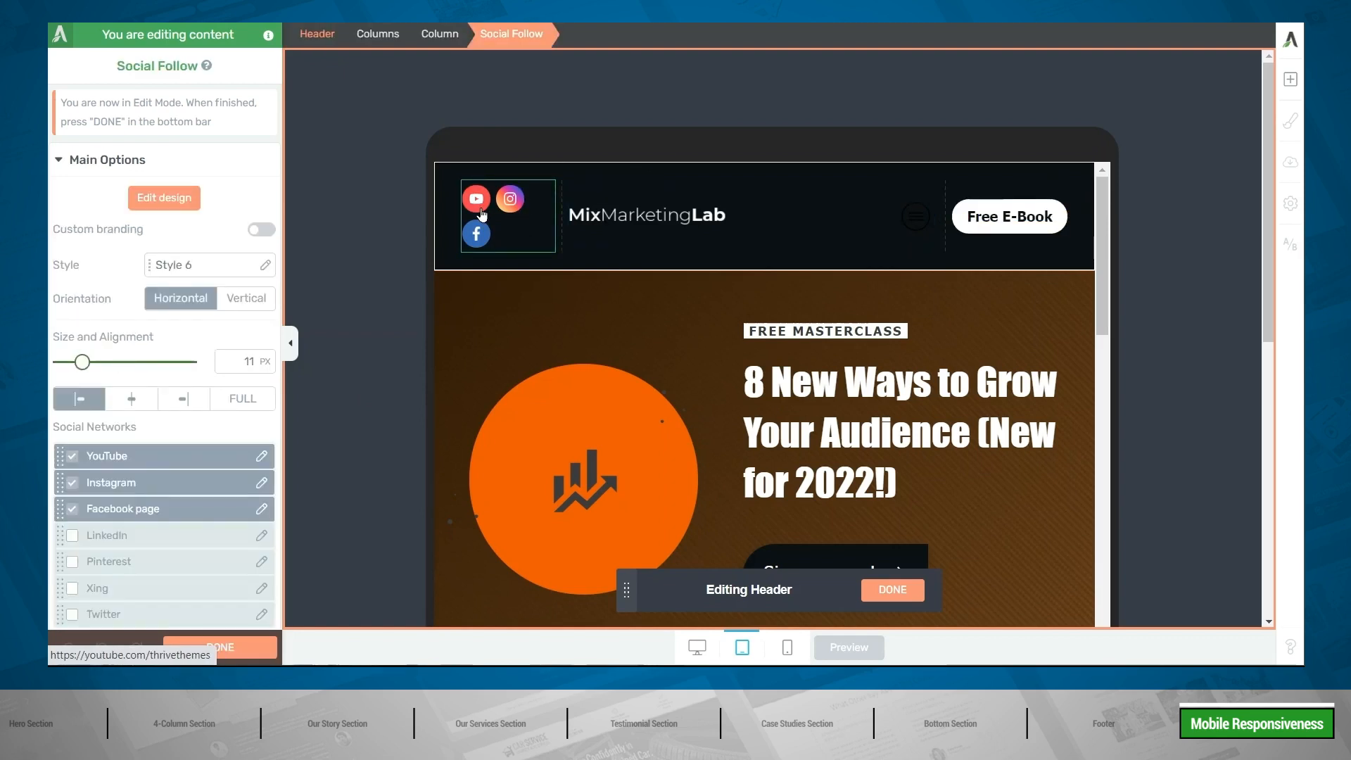
{"action": "scroll", "coordinate": [90, 588], "scroll_direction": "down", "scroll_amount": 5}
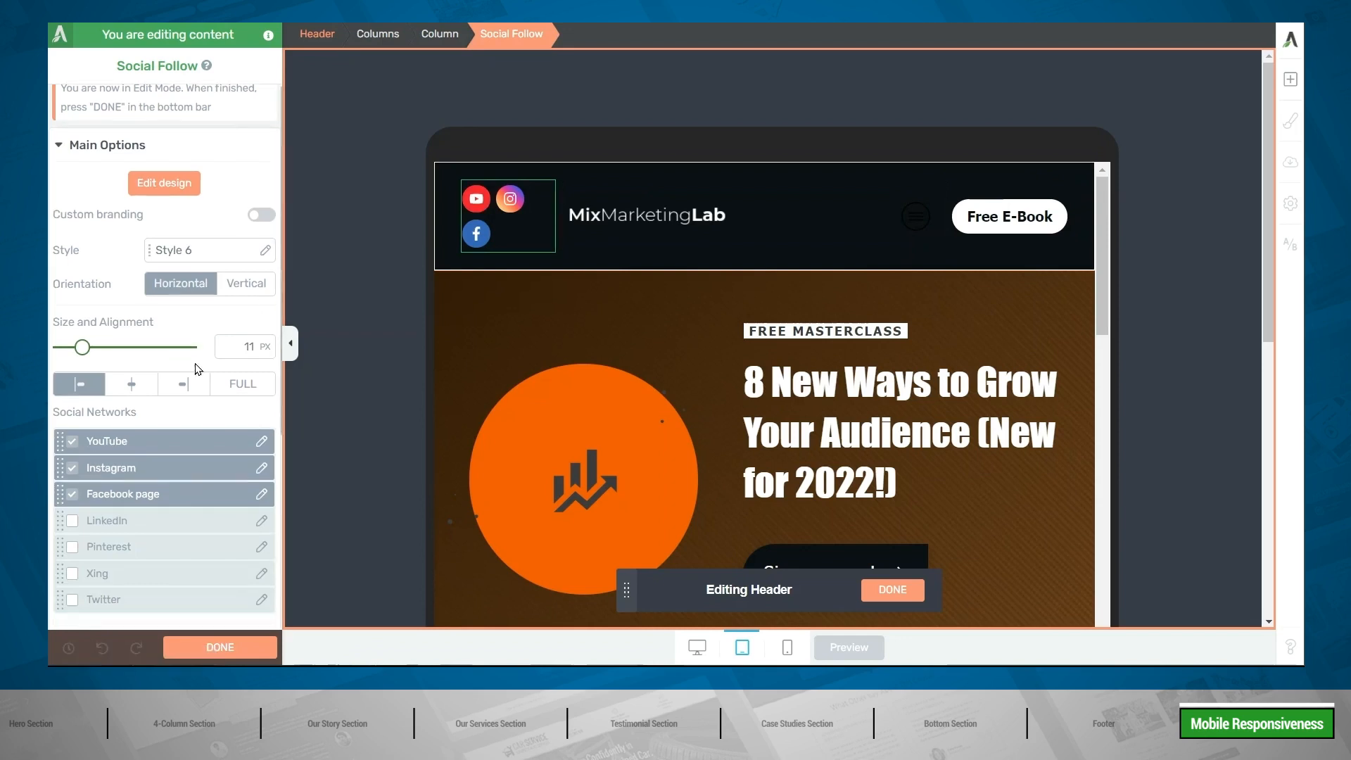
{"action": "left_click", "coordinate": [89, 603]}
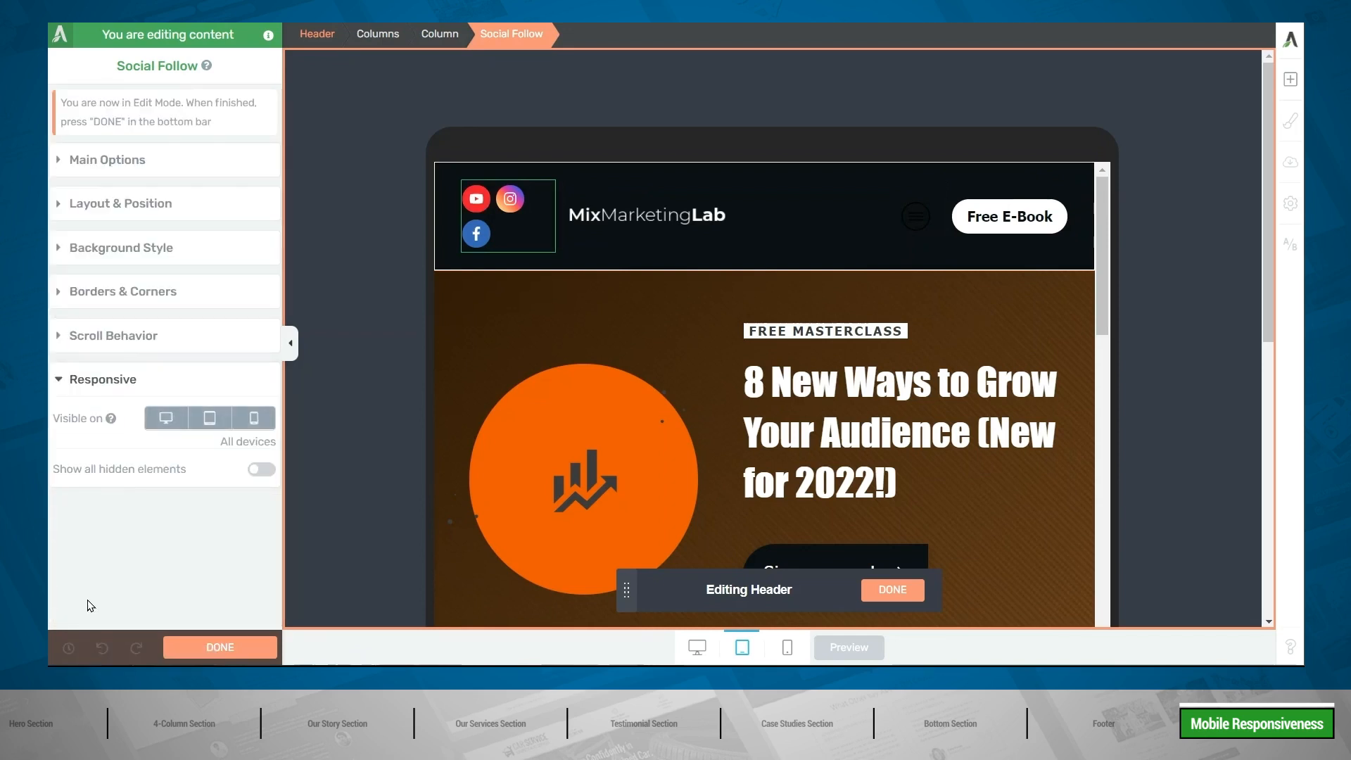
{"action": "left_click", "coordinate": [211, 426]}
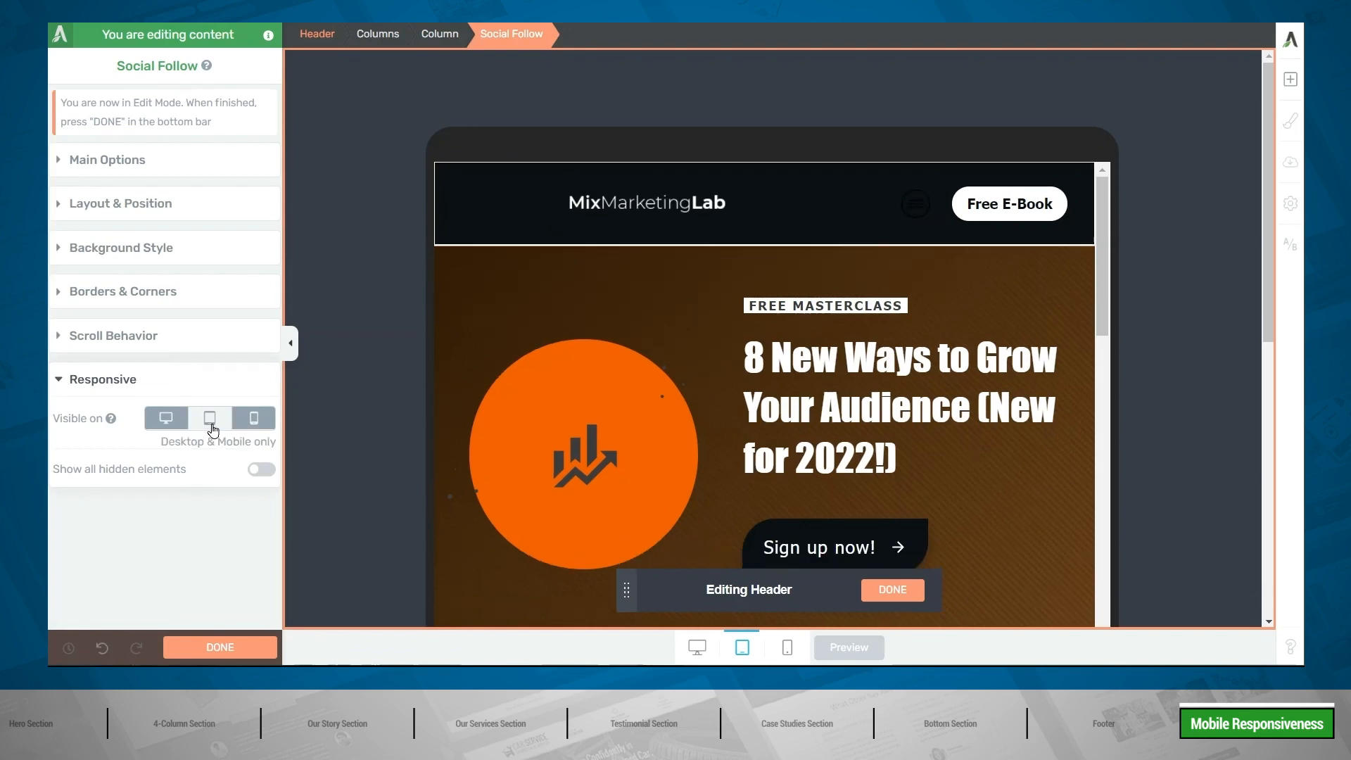
{"action": "left_click", "coordinate": [259, 425]}
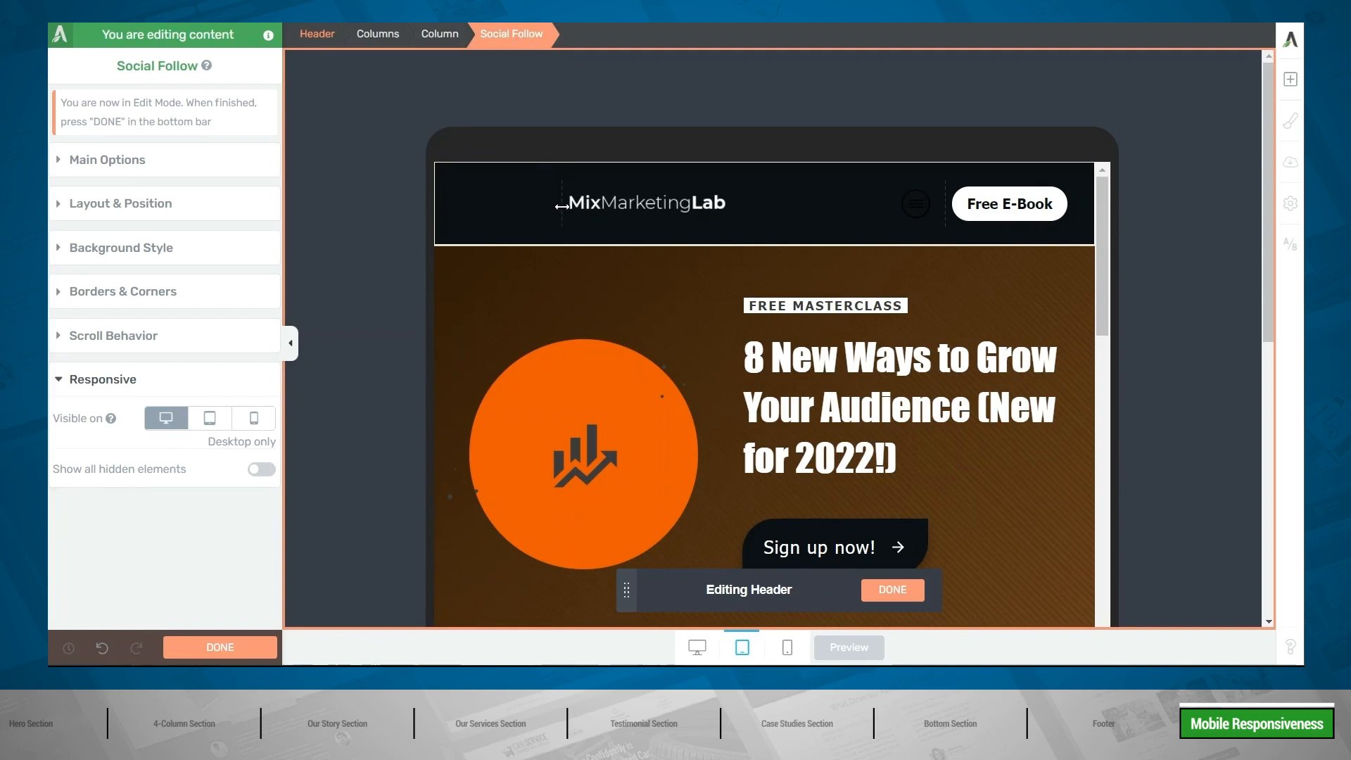
{"action": "left_click_drag", "start_coordinate": [565, 210], "coordinate": [457, 202]}
{"action": "left_click", "coordinate": [456, 224]}
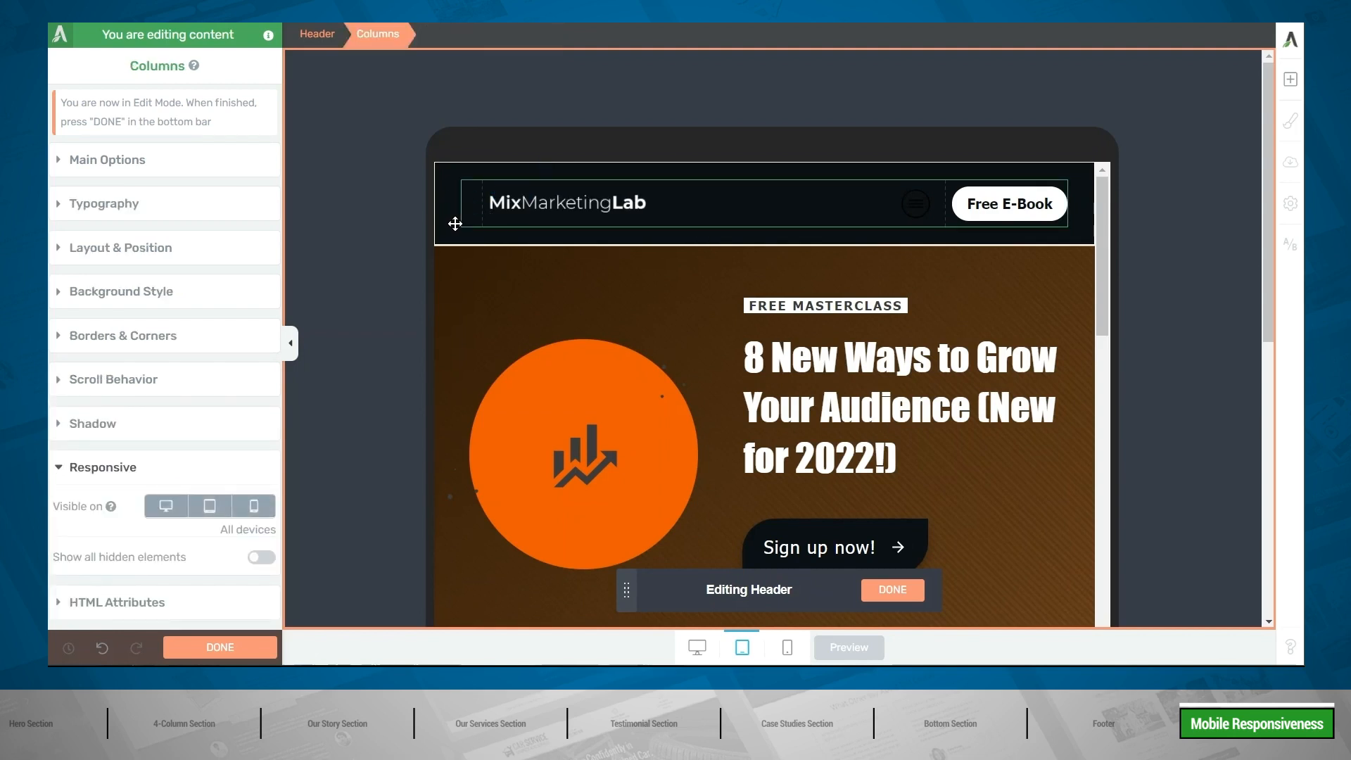
Hide the header's "Free E-Book" button on tablet and mobile so that it shows on desktop only
{"action": "left_click", "coordinate": [1017, 194]}
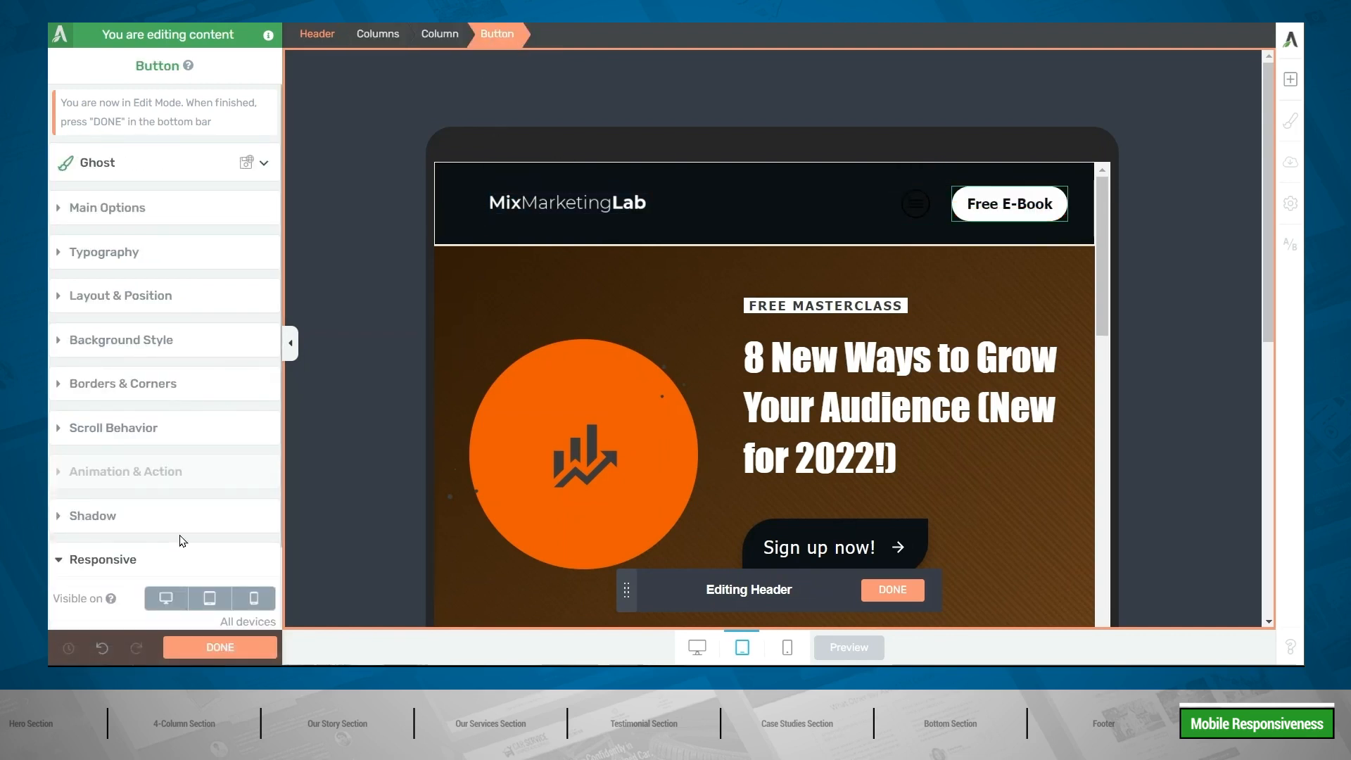
{"action": "scroll", "coordinate": [106, 567], "scroll_direction": "down", "scroll_amount": 2}
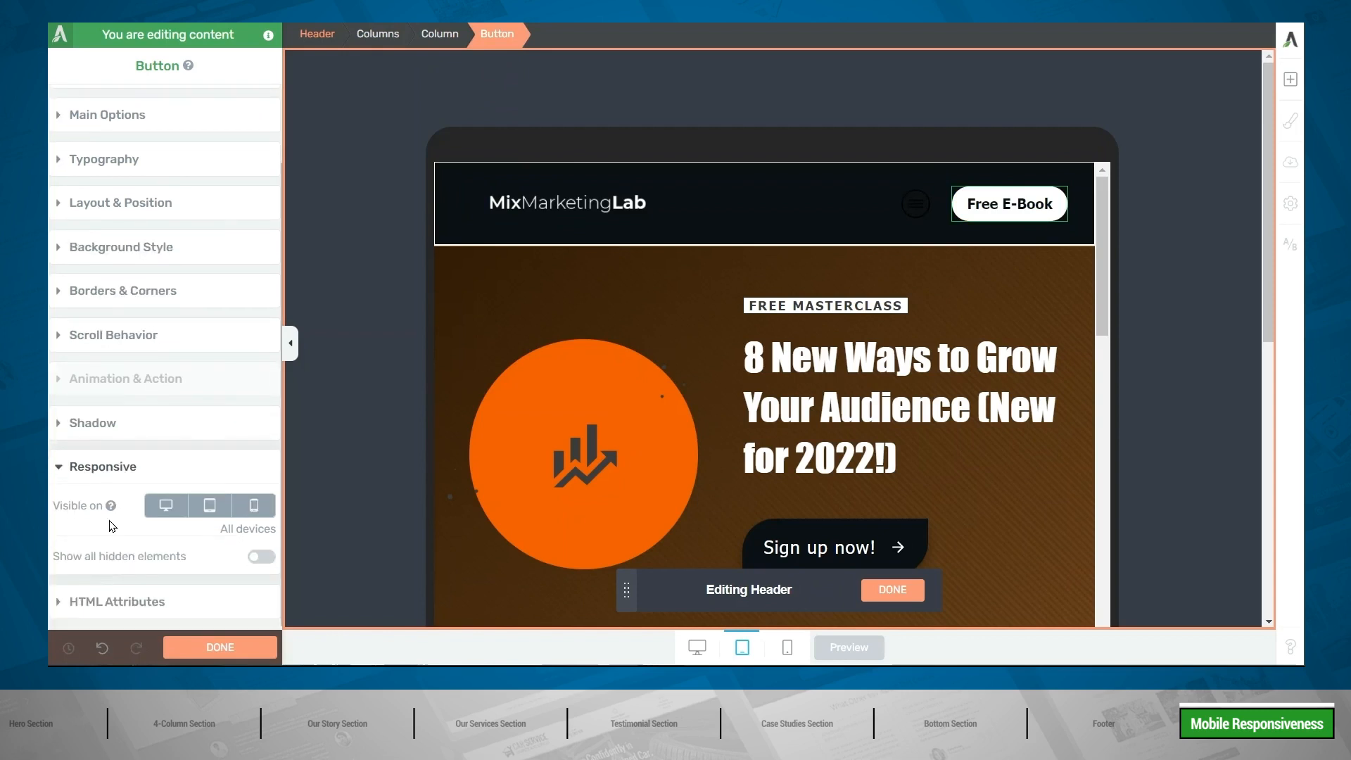
{"action": "left_click", "coordinate": [209, 506]}
{"action": "left_click", "coordinate": [254, 508]}
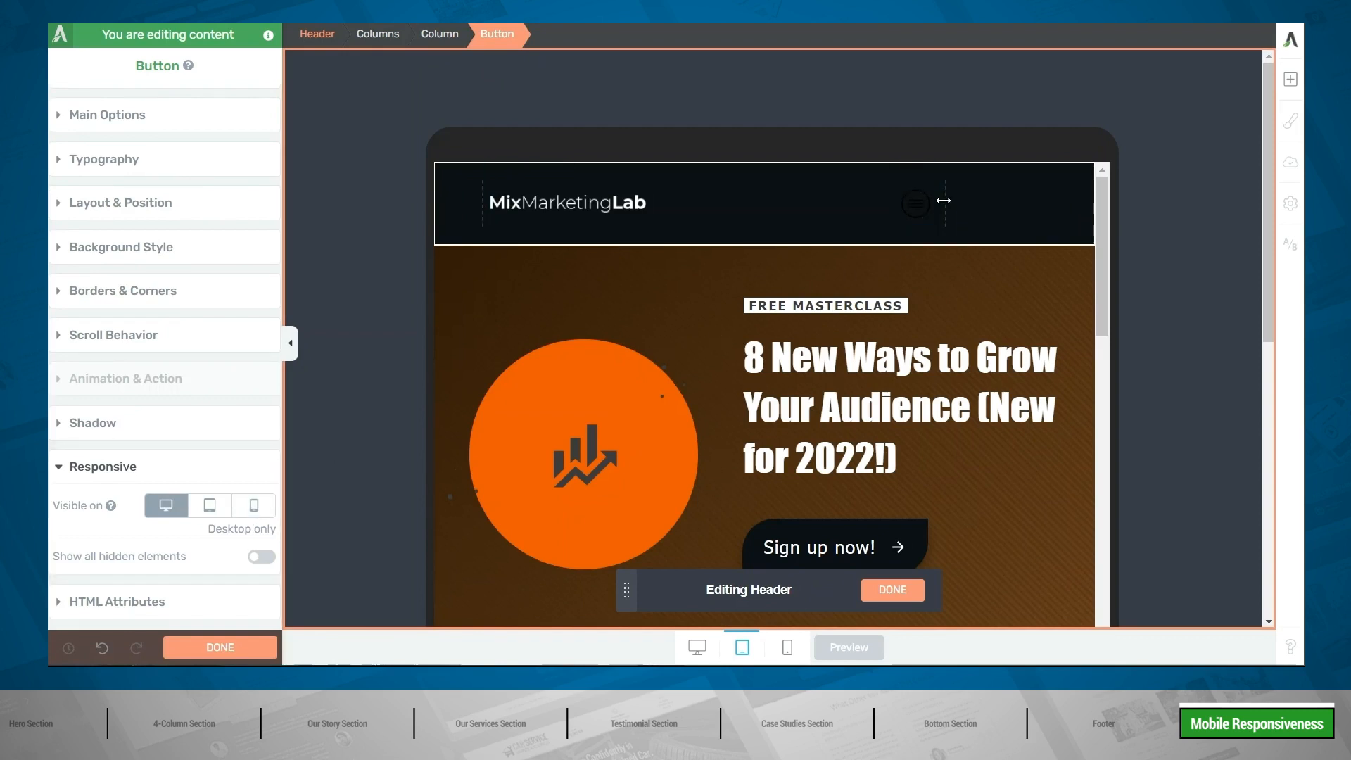
Widen the header's menu column toward the right edge and restyle the hamburger icon as a white (#ffffff) Square
{"action": "left_click_drag", "start_coordinate": [943, 201], "coordinate": [1070, 215]}
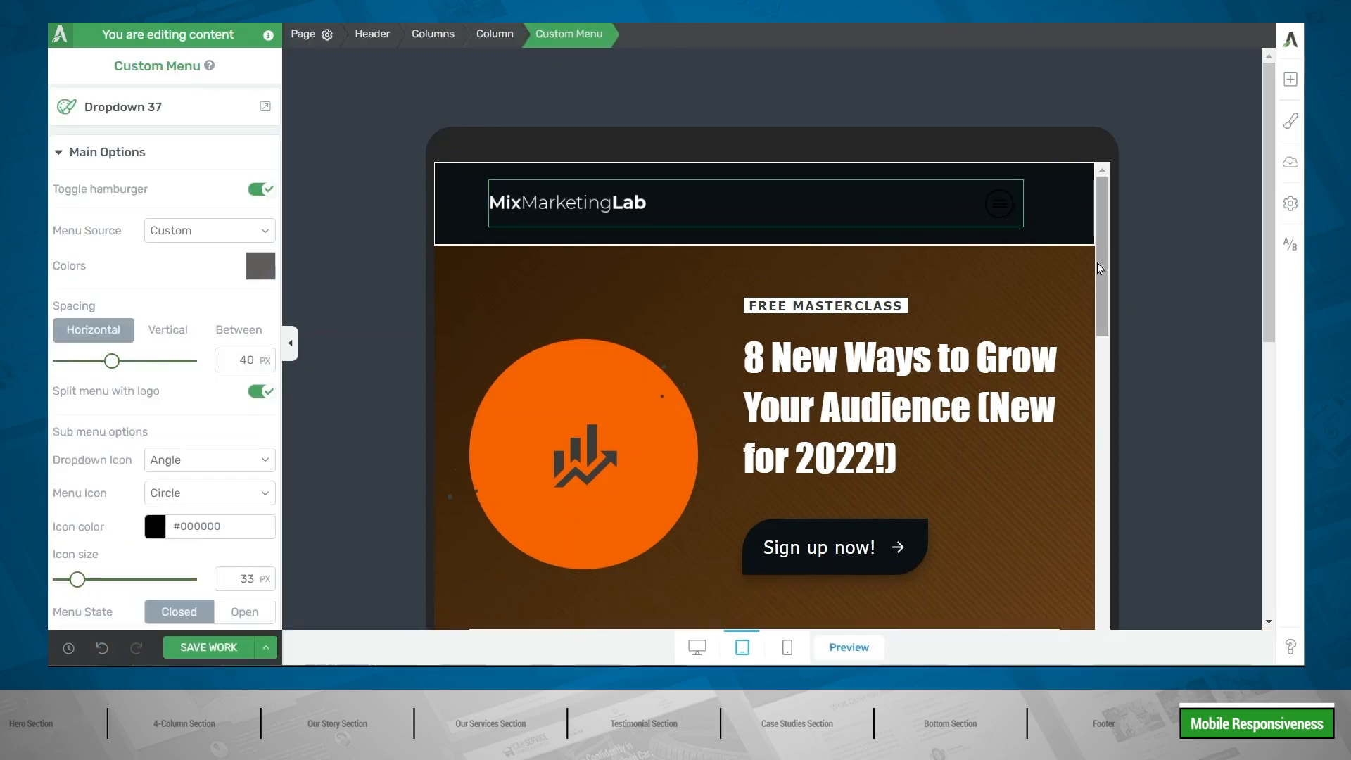
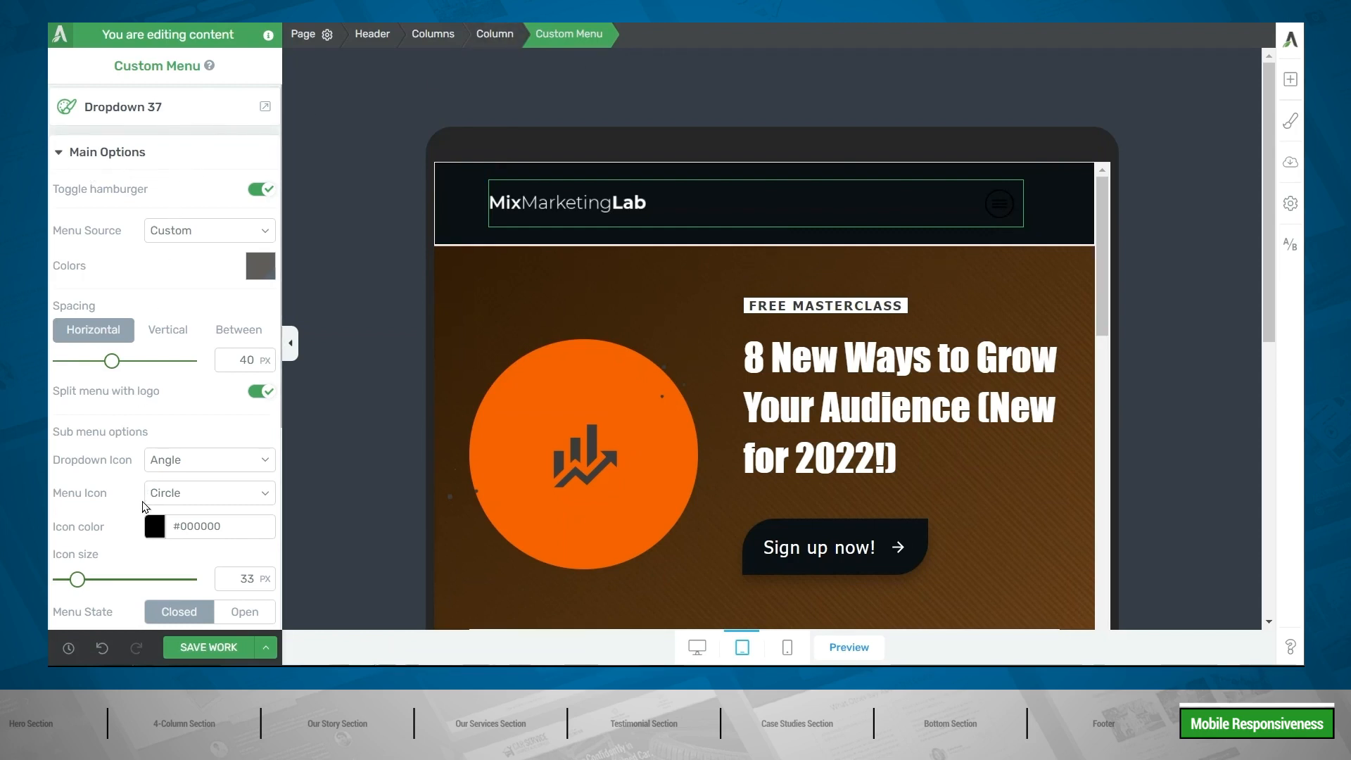
{"action": "left_click", "coordinate": [160, 534]}
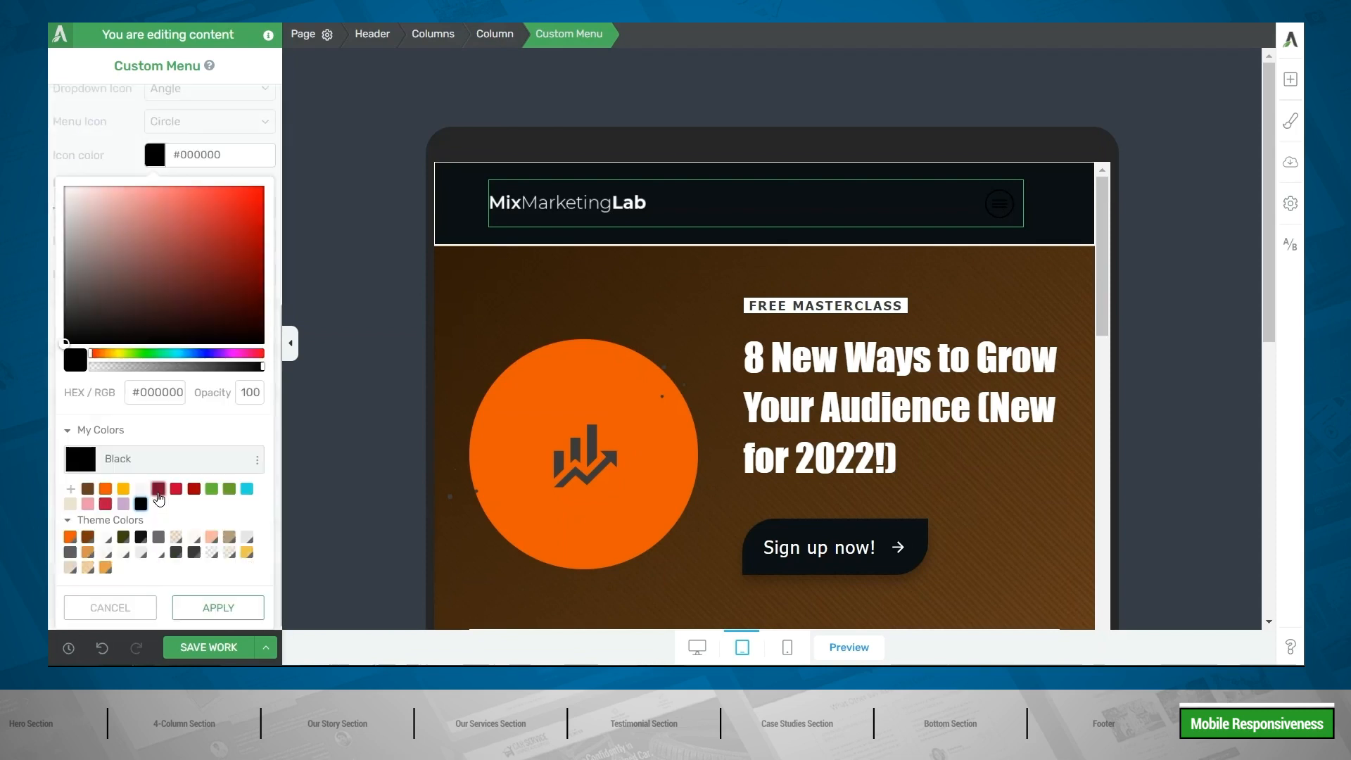
{"action": "left_click", "coordinate": [159, 555]}
{"action": "left_click", "coordinate": [211, 609]}
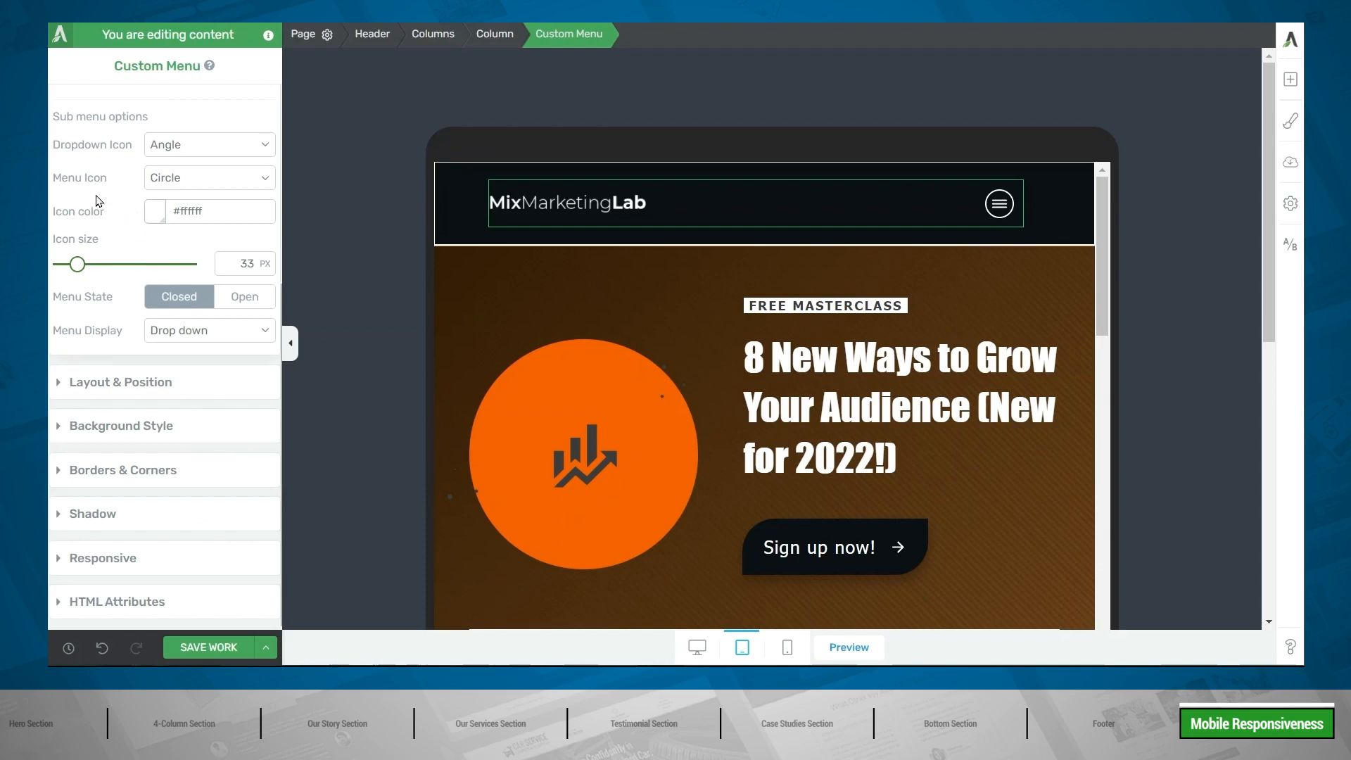
{"action": "left_click", "coordinate": [202, 185]}
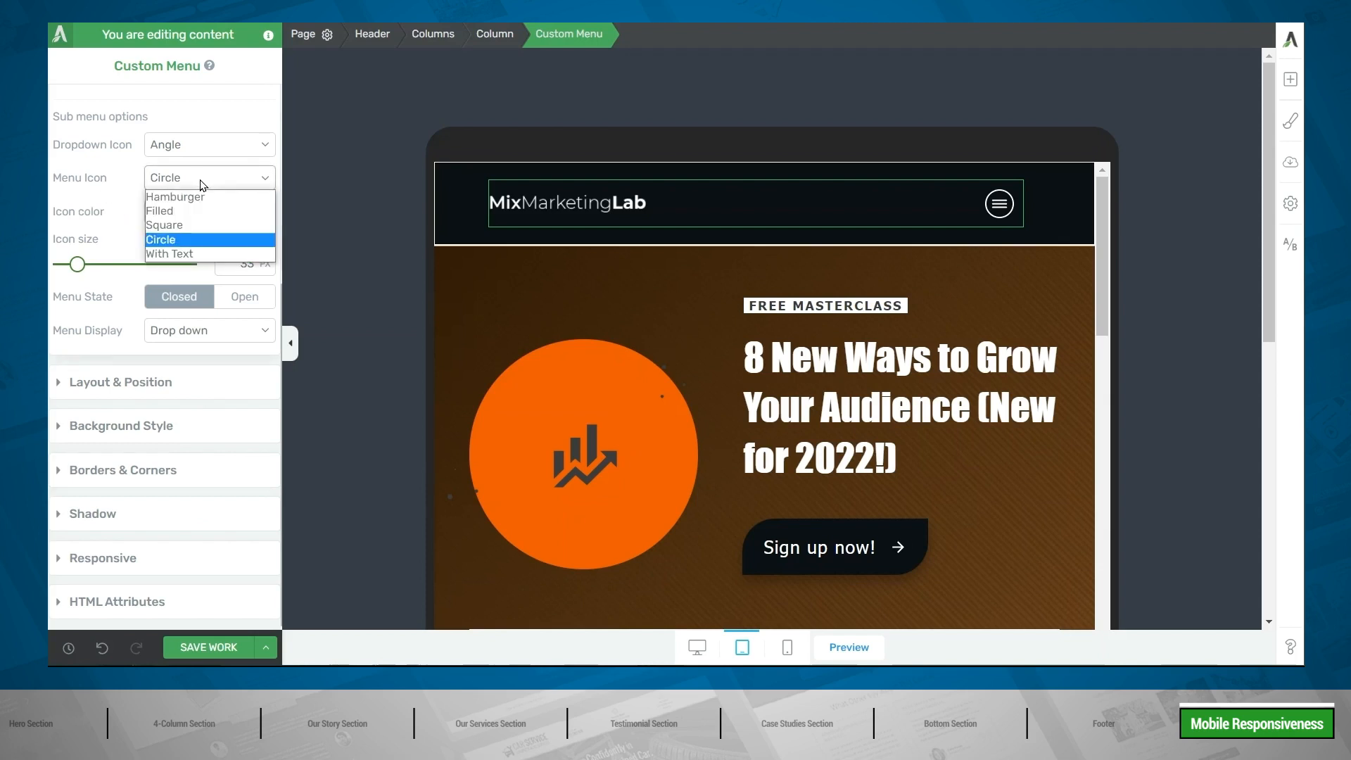
{"action": "left_click", "coordinate": [196, 222]}
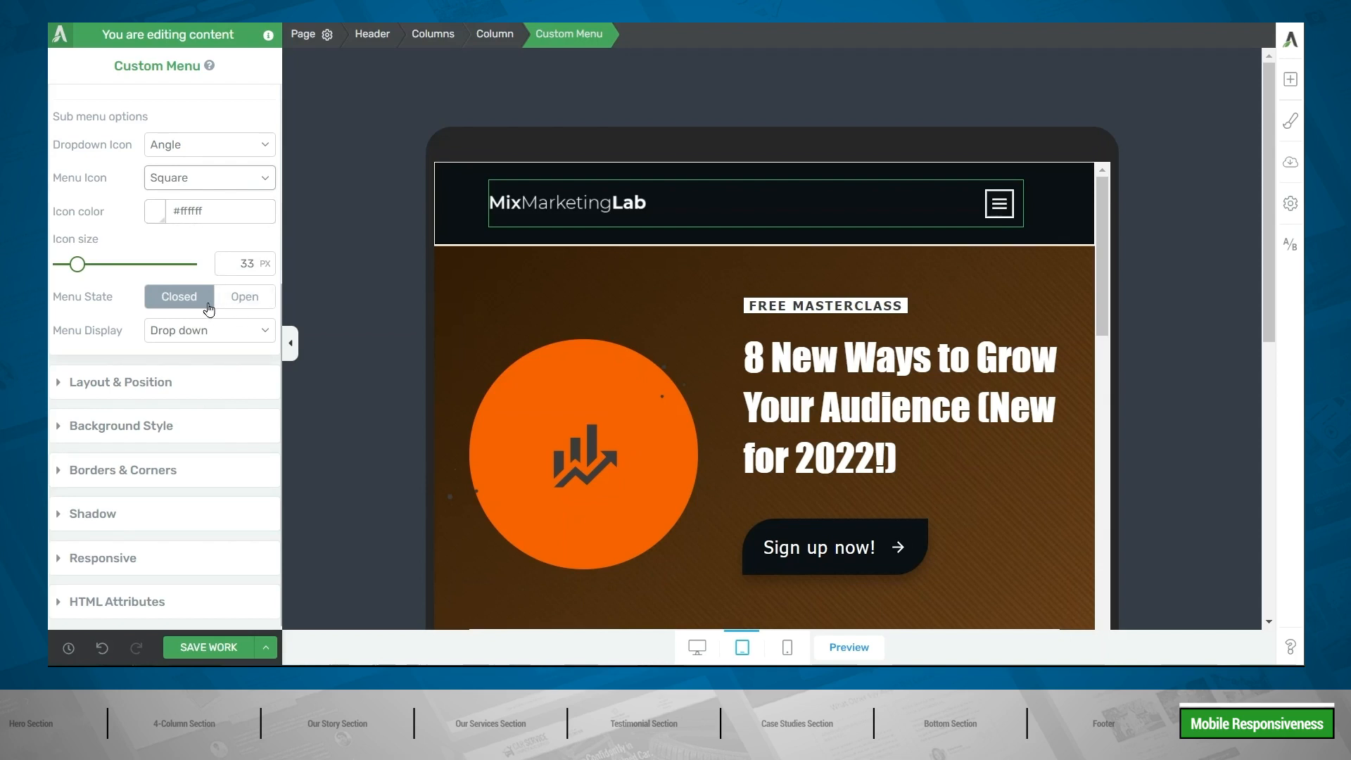
Open the header's dropdown menu, set its top-level items' background color to #0c1115, and return the menu state to Closed
{"action": "left_click", "coordinate": [243, 303]}
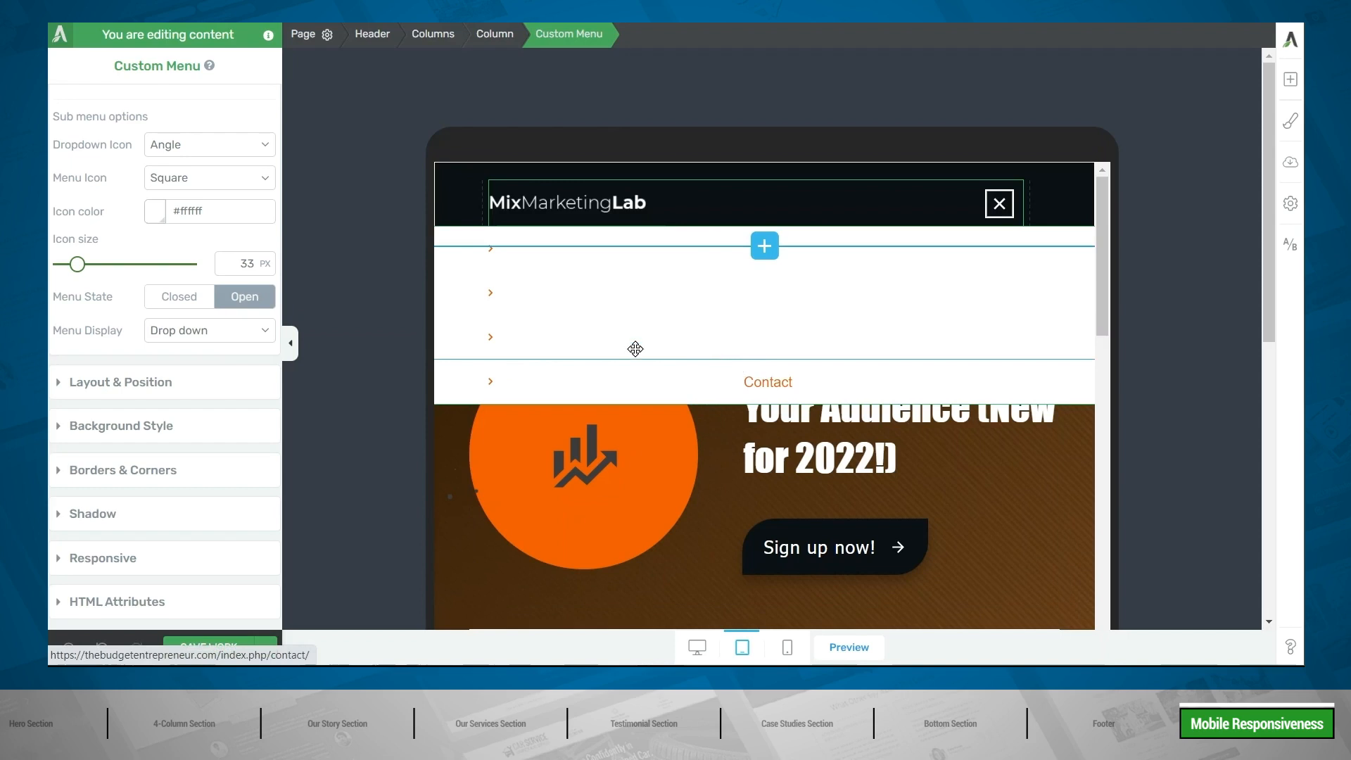
{"action": "left_click", "coordinate": [471, 240]}
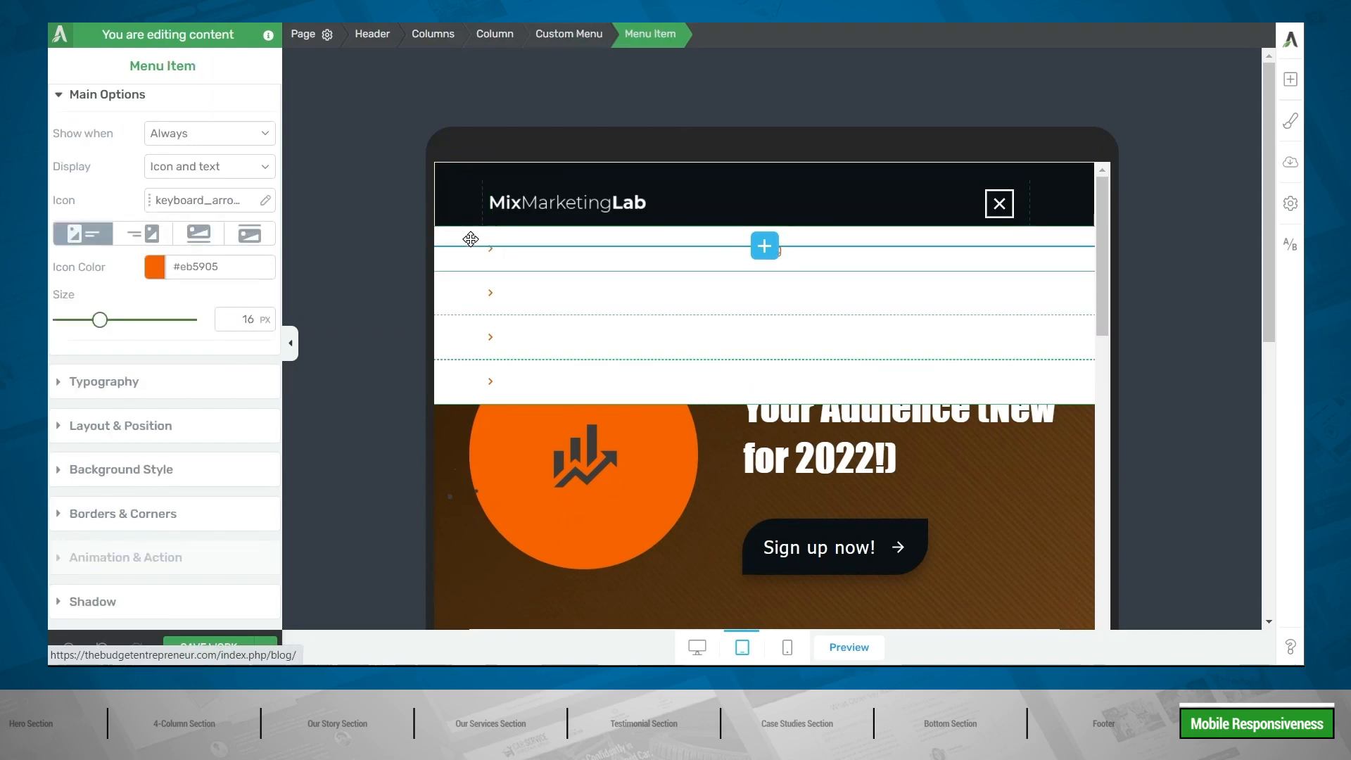
{"action": "left_click", "coordinate": [111, 473]}
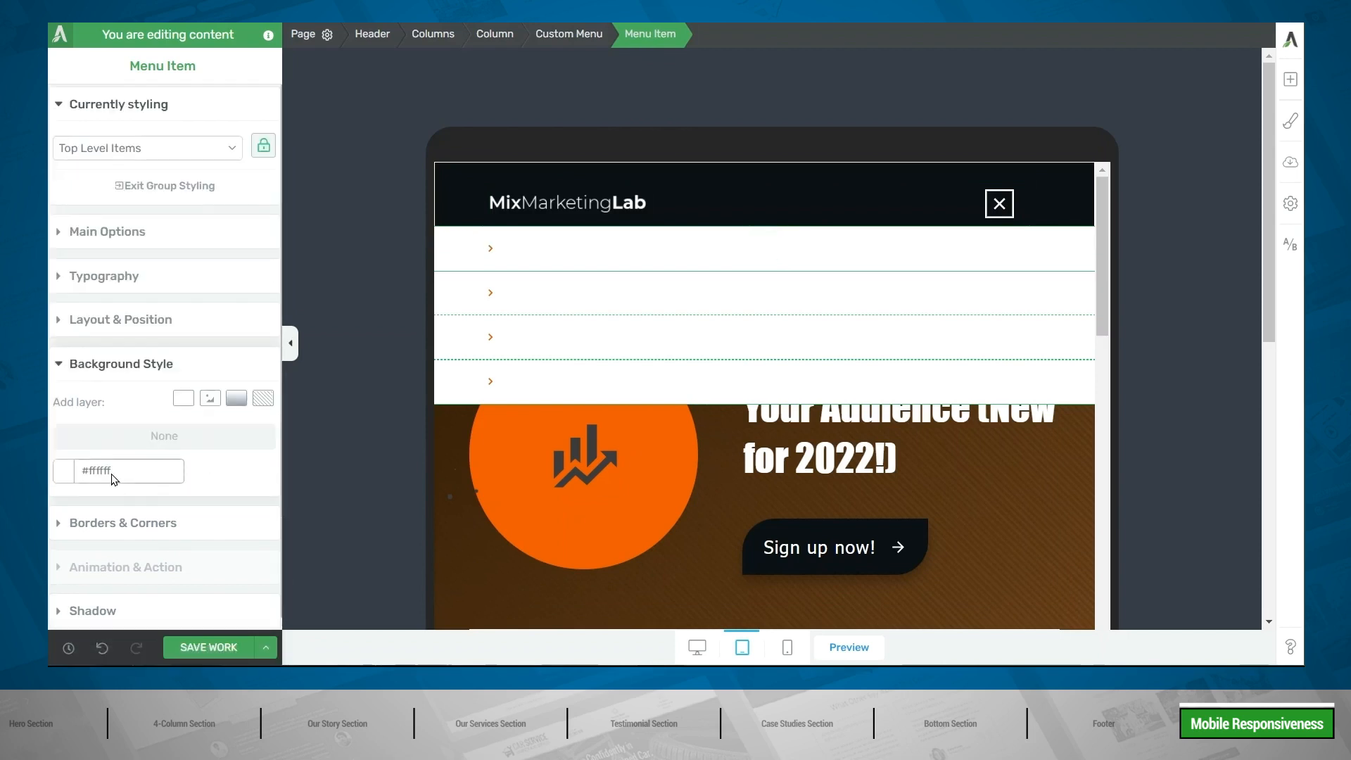
{"action": "left_click", "coordinate": [64, 477]}
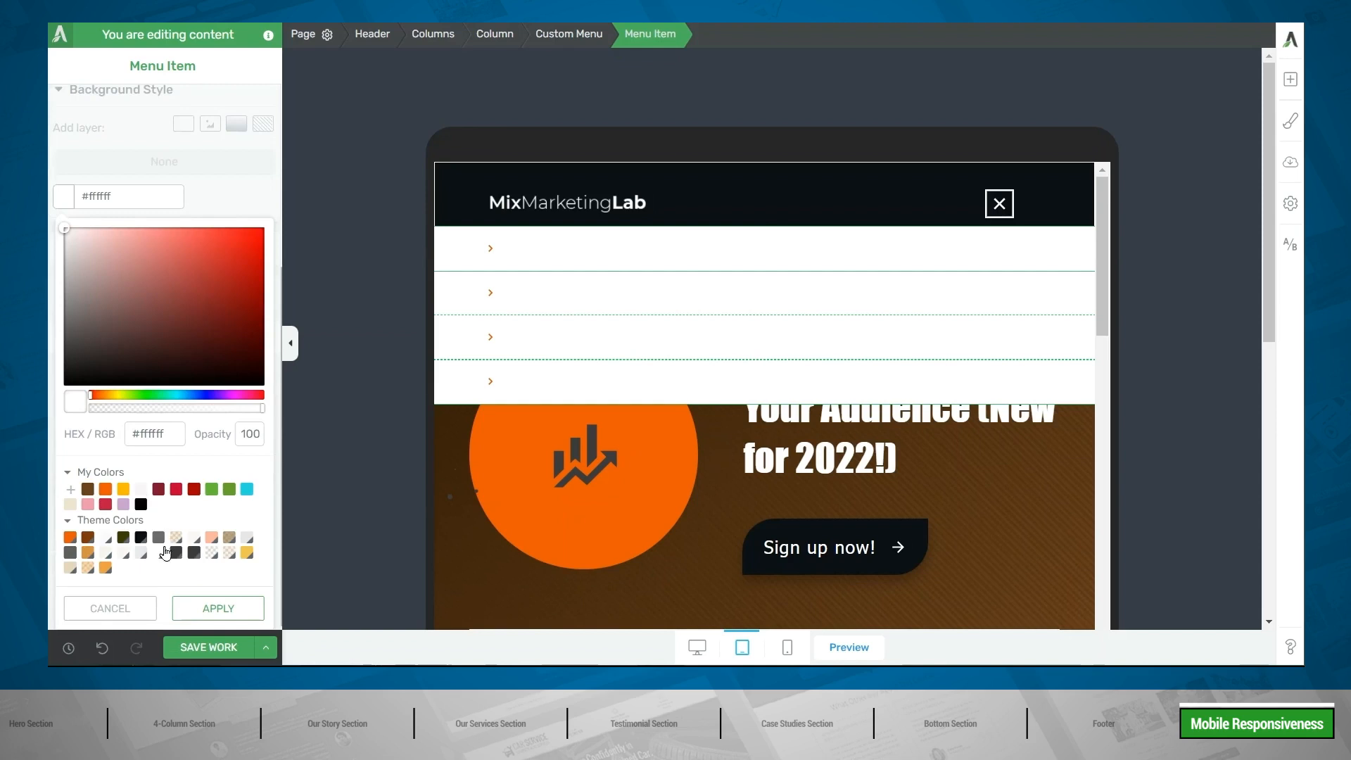
{"action": "left_click", "coordinate": [140, 538]}
{"action": "scroll", "coordinate": [178, 591], "scroll_direction": "down", "scroll_amount": 1}
{"action": "left_click", "coordinate": [197, 603]}
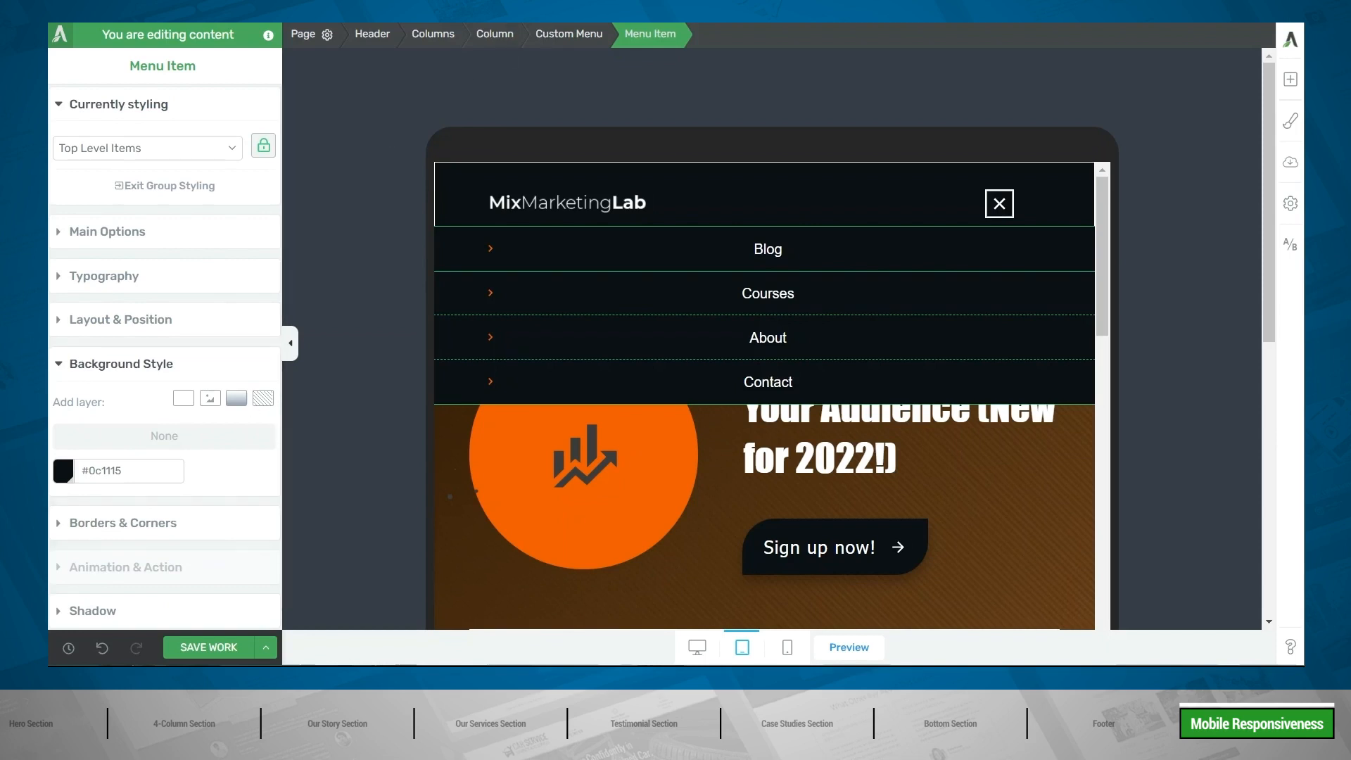
{"action": "left_click", "coordinate": [579, 31]}
{"action": "left_click", "coordinate": [120, 153]}
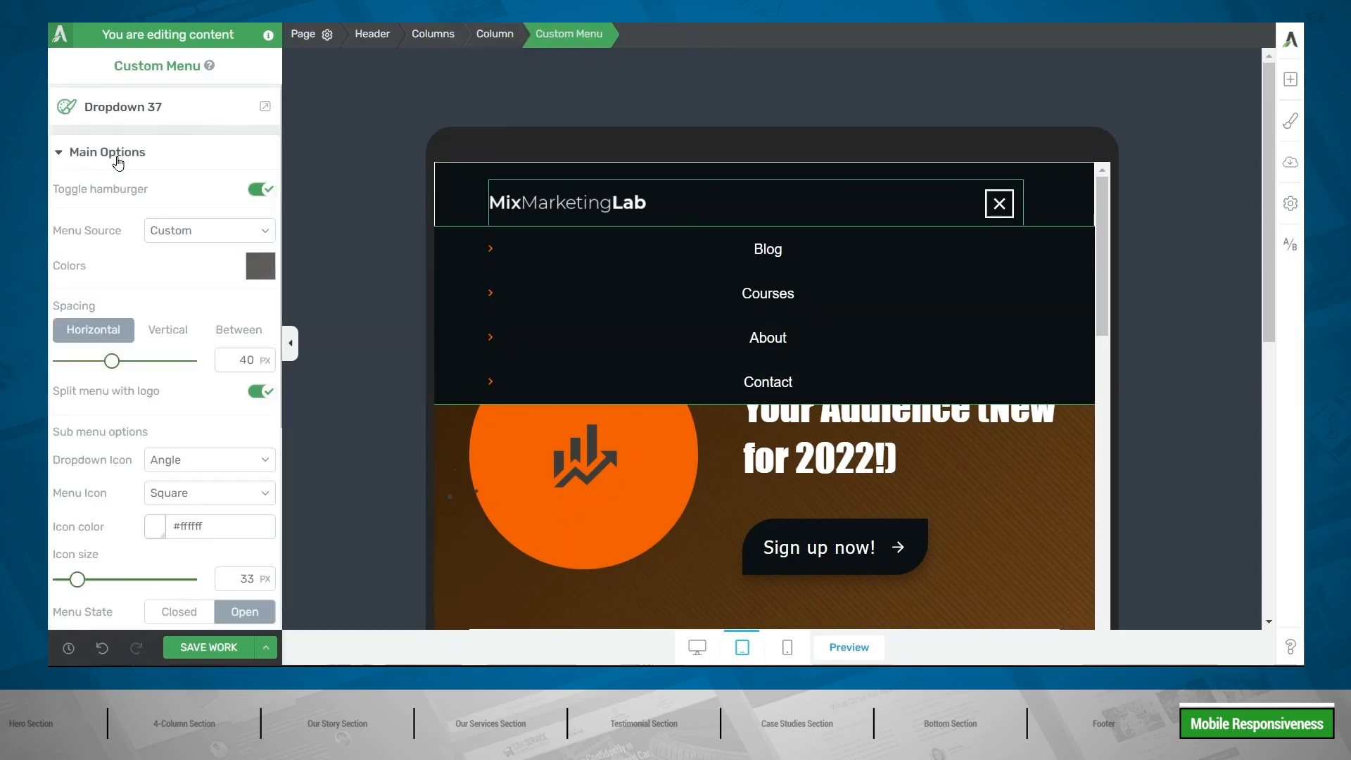
{"action": "scroll", "coordinate": [154, 406], "scroll_direction": "down", "scroll_amount": 3}
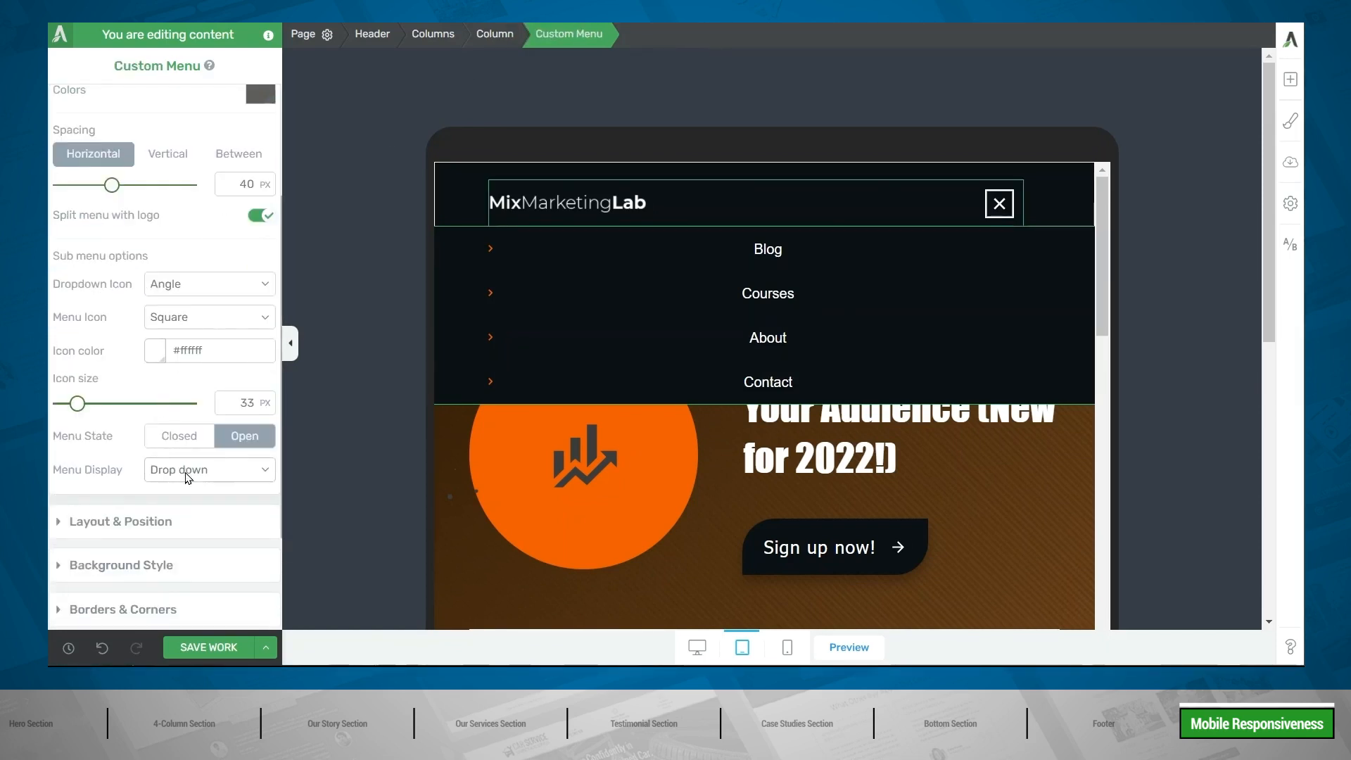
{"action": "left_click", "coordinate": [168, 438]}
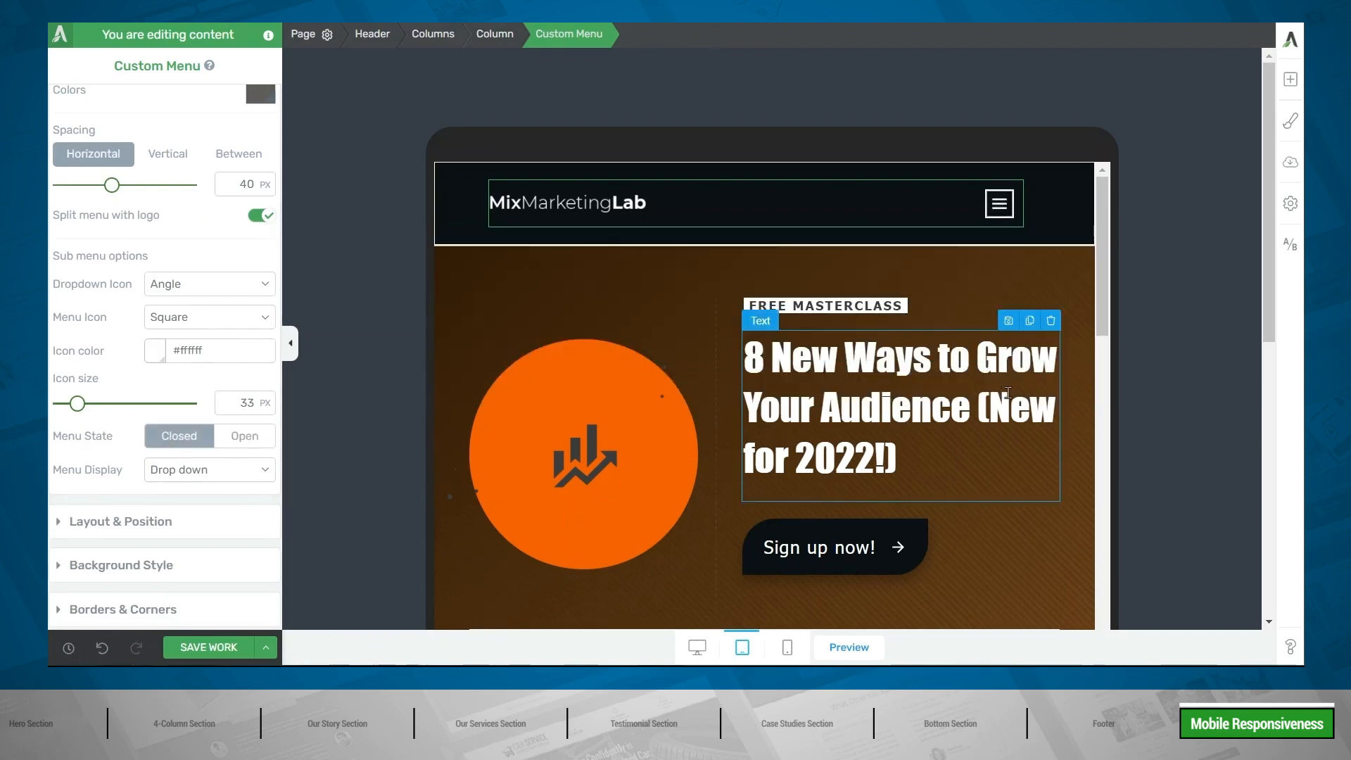
Narrow the icon column in the "Sell More Products" box to bring its heading closer to the icon, and review the remaining tablet layout
{"action": "scroll", "coordinate": [1012, 394], "scroll_direction": "down", "scroll_amount": 3}
{"action": "scroll", "coordinate": [1012, 394], "scroll_direction": "down", "scroll_amount": 6}
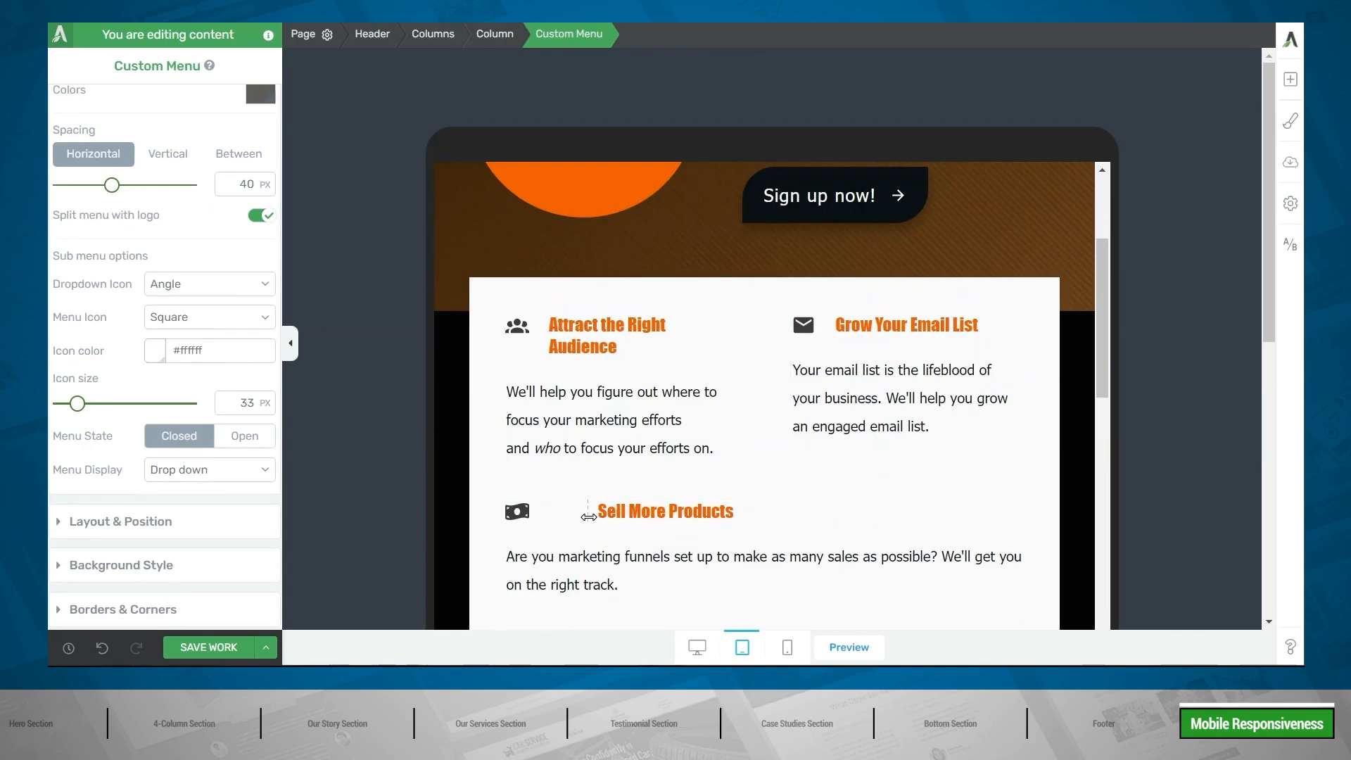
{"action": "left_click_drag", "start_coordinate": [589, 517], "coordinate": [546, 527]}
{"action": "scroll", "coordinate": [850, 507], "scroll_direction": "down", "scroll_amount": 15}
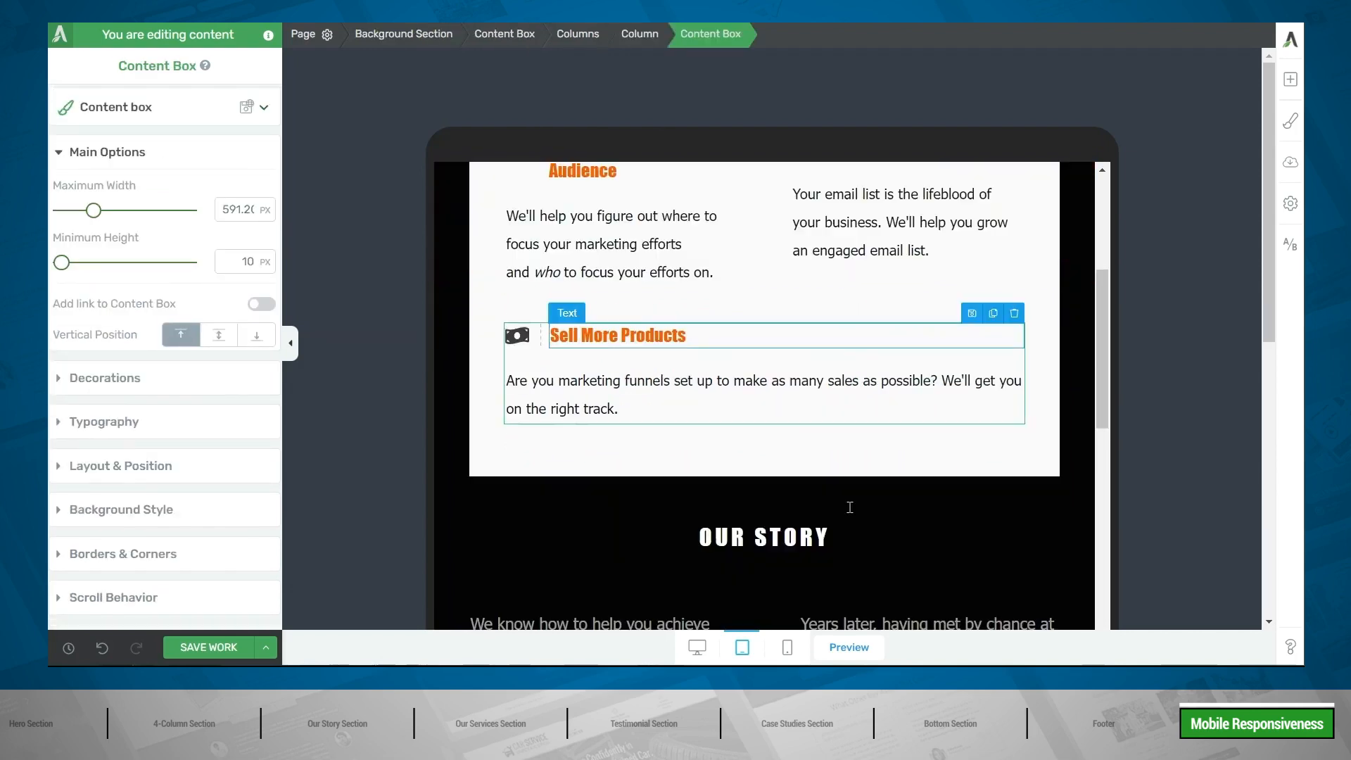
{"action": "scroll", "coordinate": [1010, 493], "scroll_direction": "down", "scroll_amount": 15}
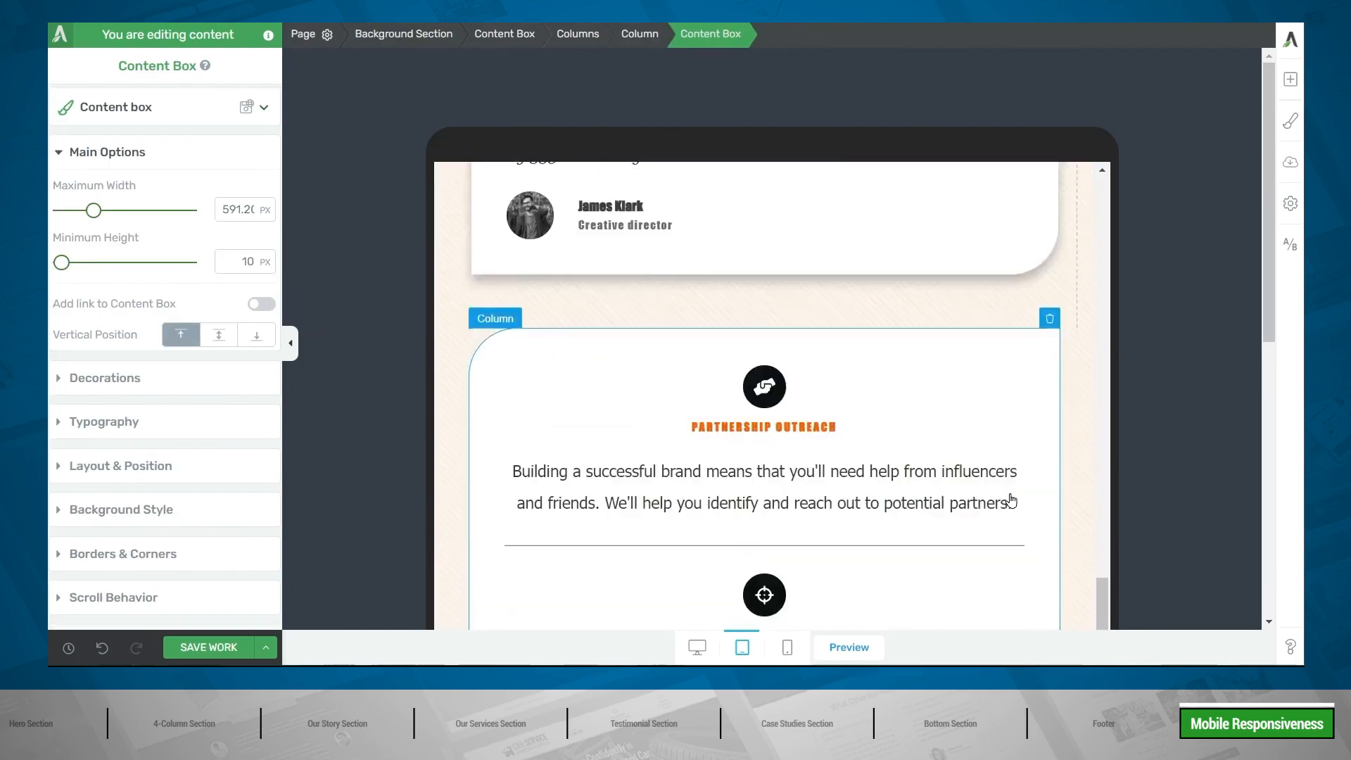
{"action": "scroll", "coordinate": [1062, 462], "scroll_direction": "down", "scroll_amount": 10}
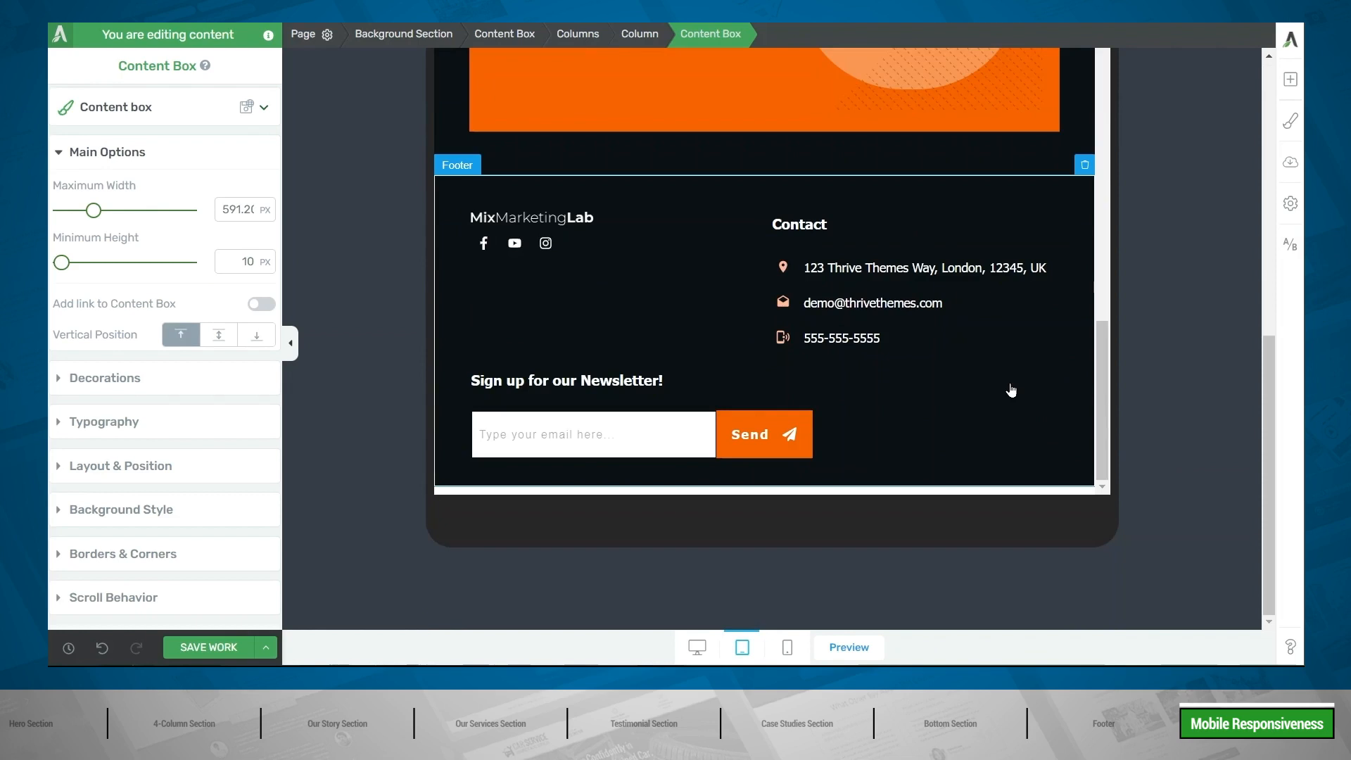
Switch to the mobile view, check the header's dropdown menu in its open state, and close it again
{"action": "left_click", "coordinate": [787, 648]}
{"action": "scroll", "coordinate": [892, 428], "scroll_direction": "up", "scroll_amount": 15}
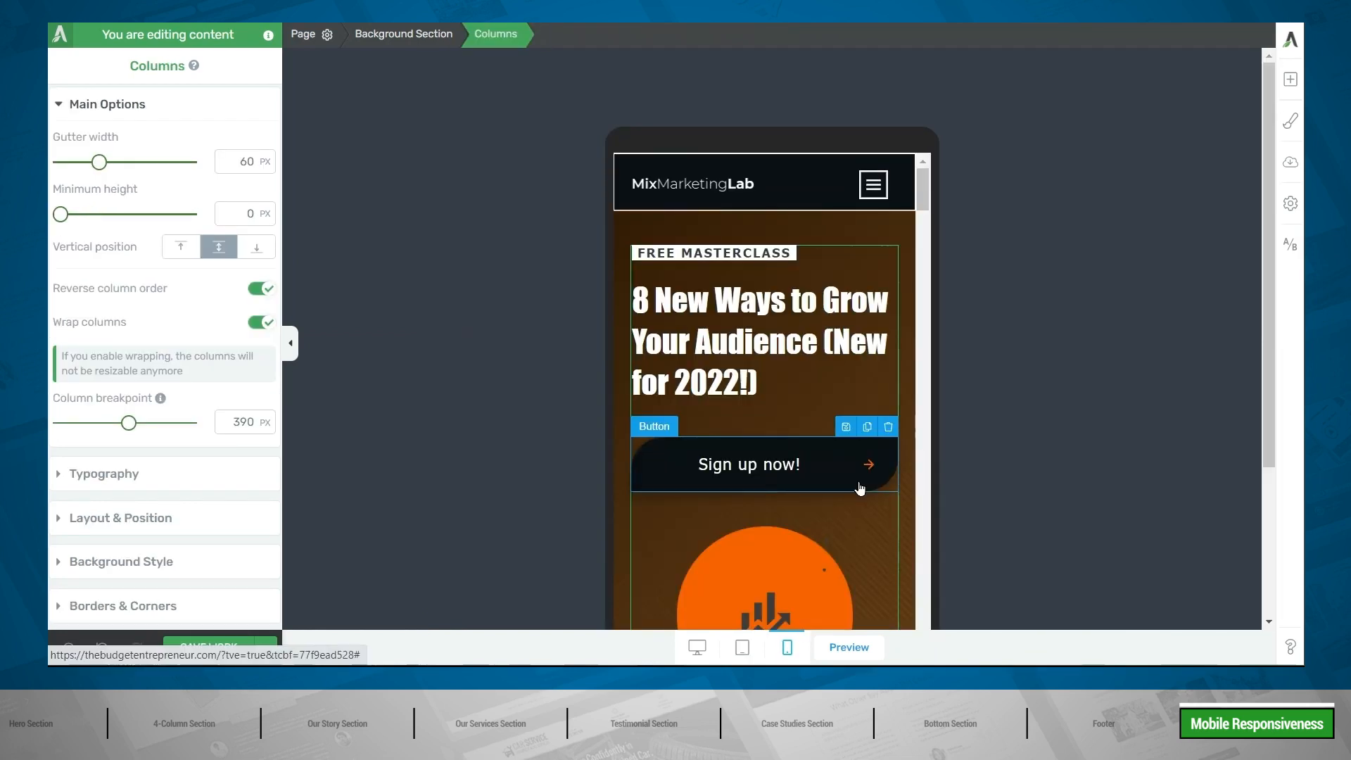
{"action": "left_click", "coordinate": [790, 184]}
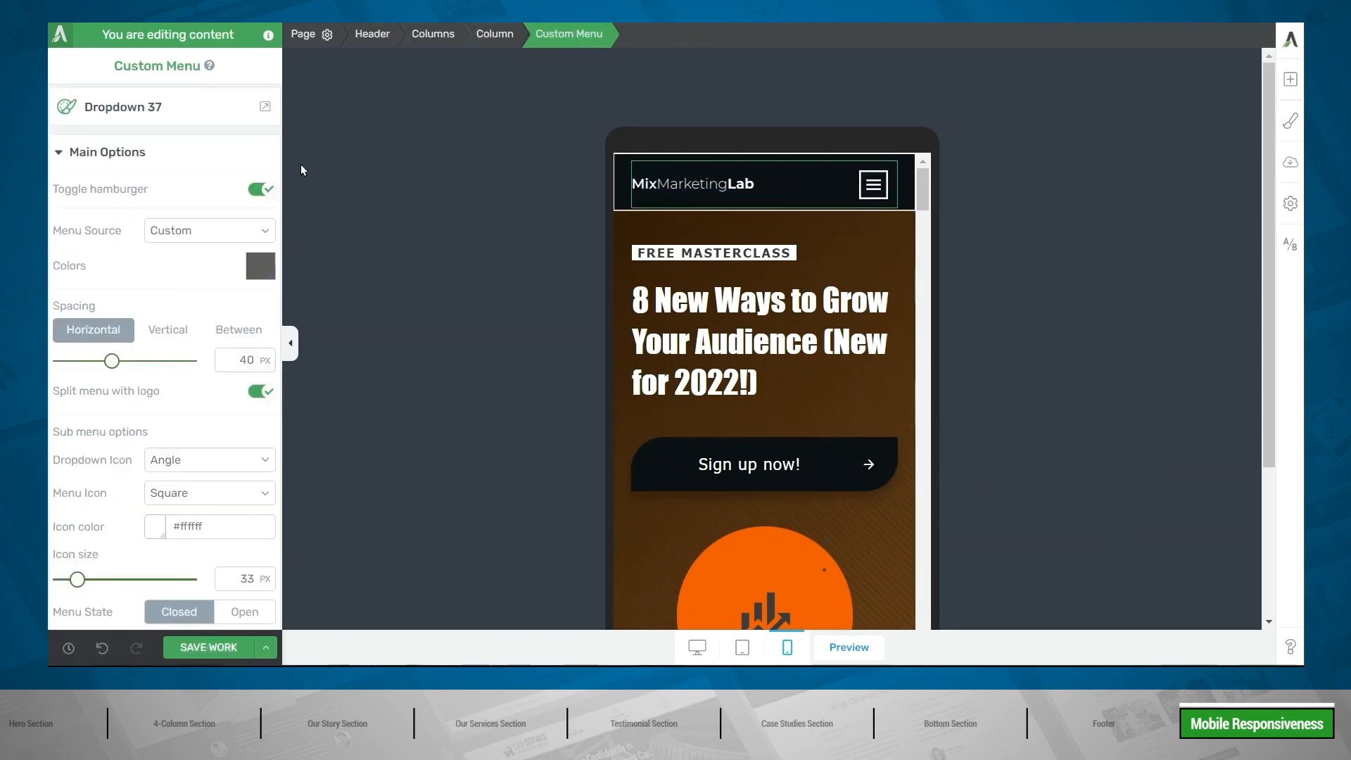
{"action": "scroll", "coordinate": [172, 289], "scroll_direction": "down", "scroll_amount": 5}
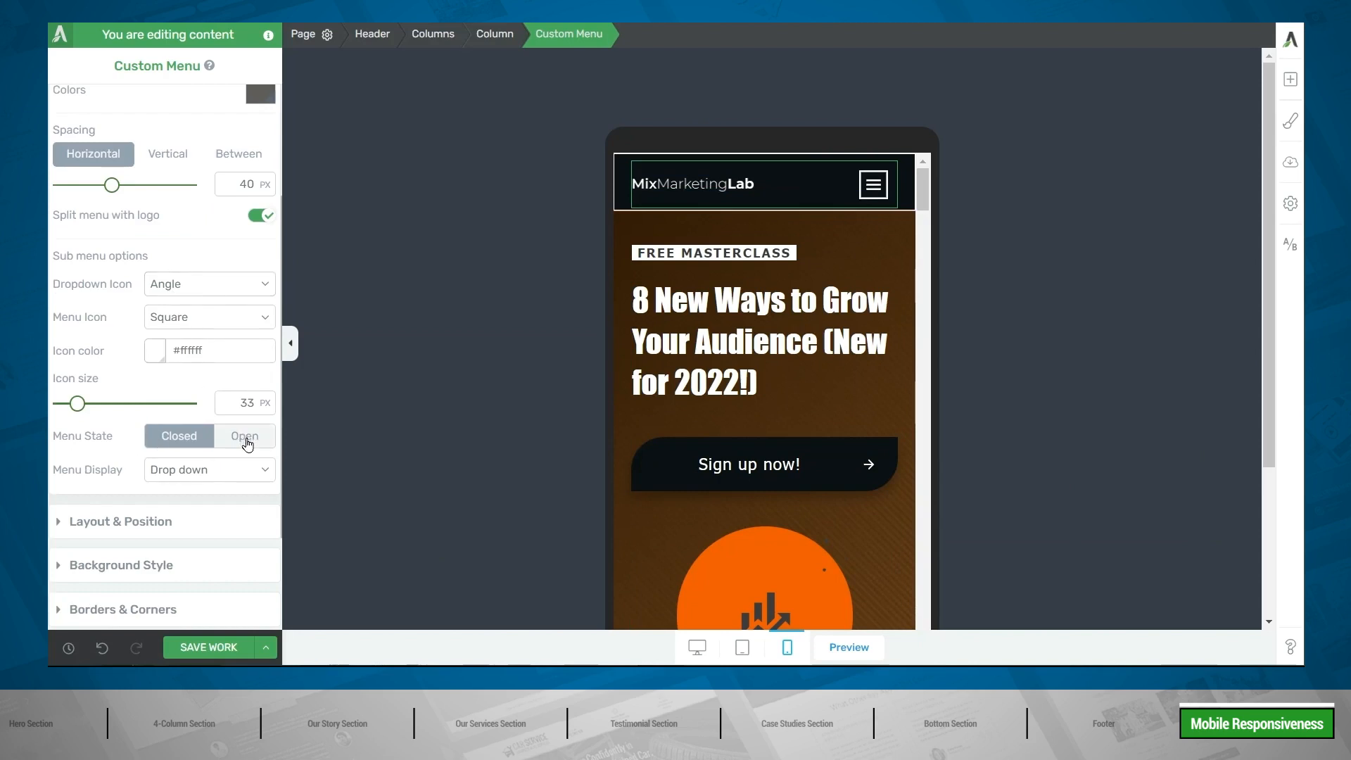
{"action": "left_click", "coordinate": [245, 437]}
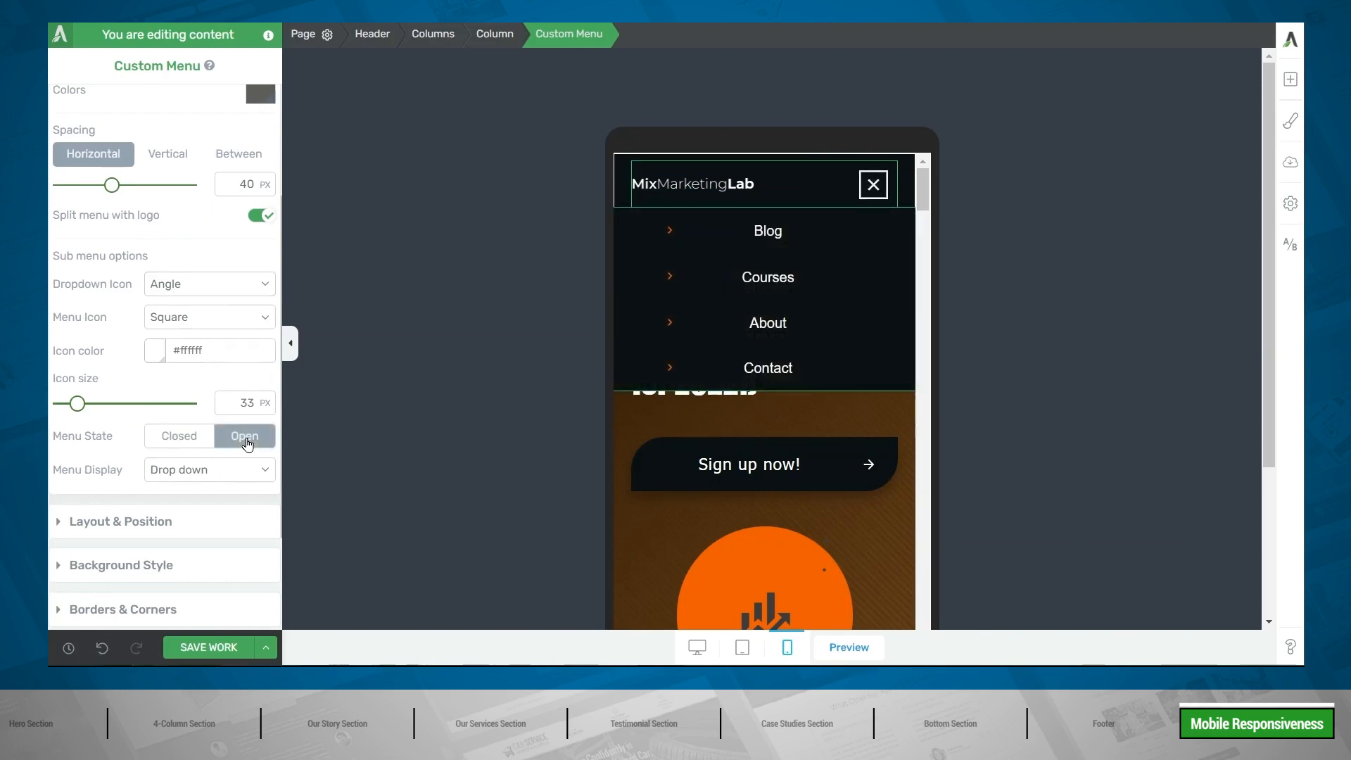
{"action": "left_click", "coordinate": [180, 437]}
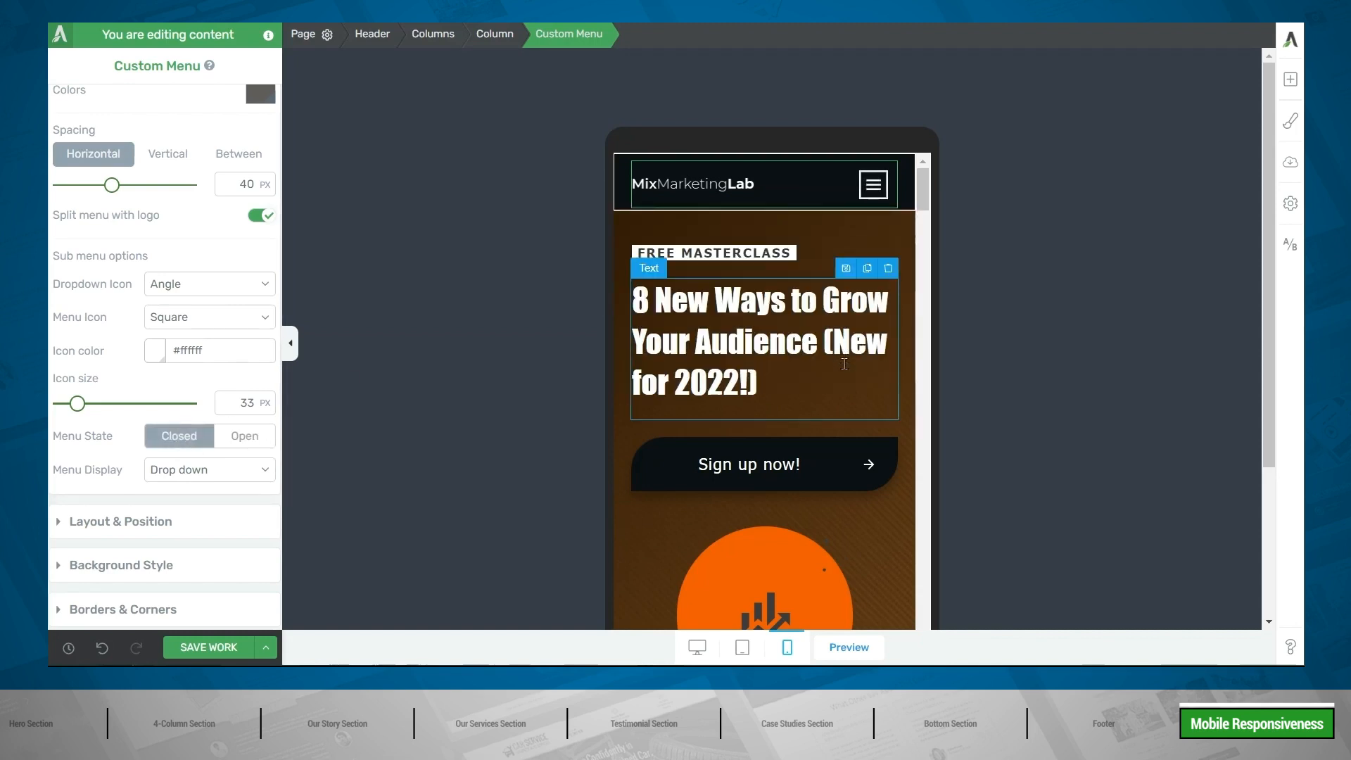
Review the page's remaining sections in the mobile view and save the work
{"action": "scroll", "coordinate": [845, 364], "scroll_direction": "down", "scroll_amount": 10}
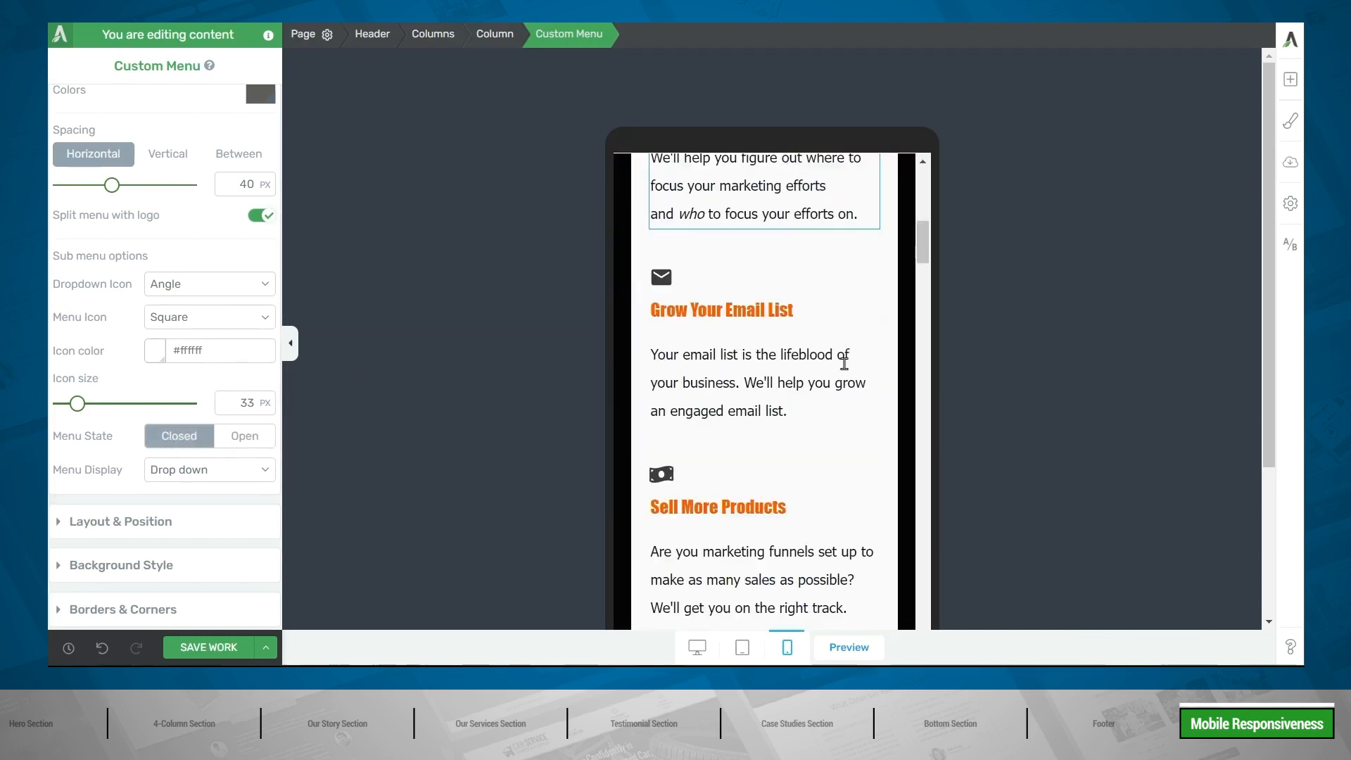
{"action": "scroll", "coordinate": [845, 364], "scroll_direction": "down", "scroll_amount": 12}
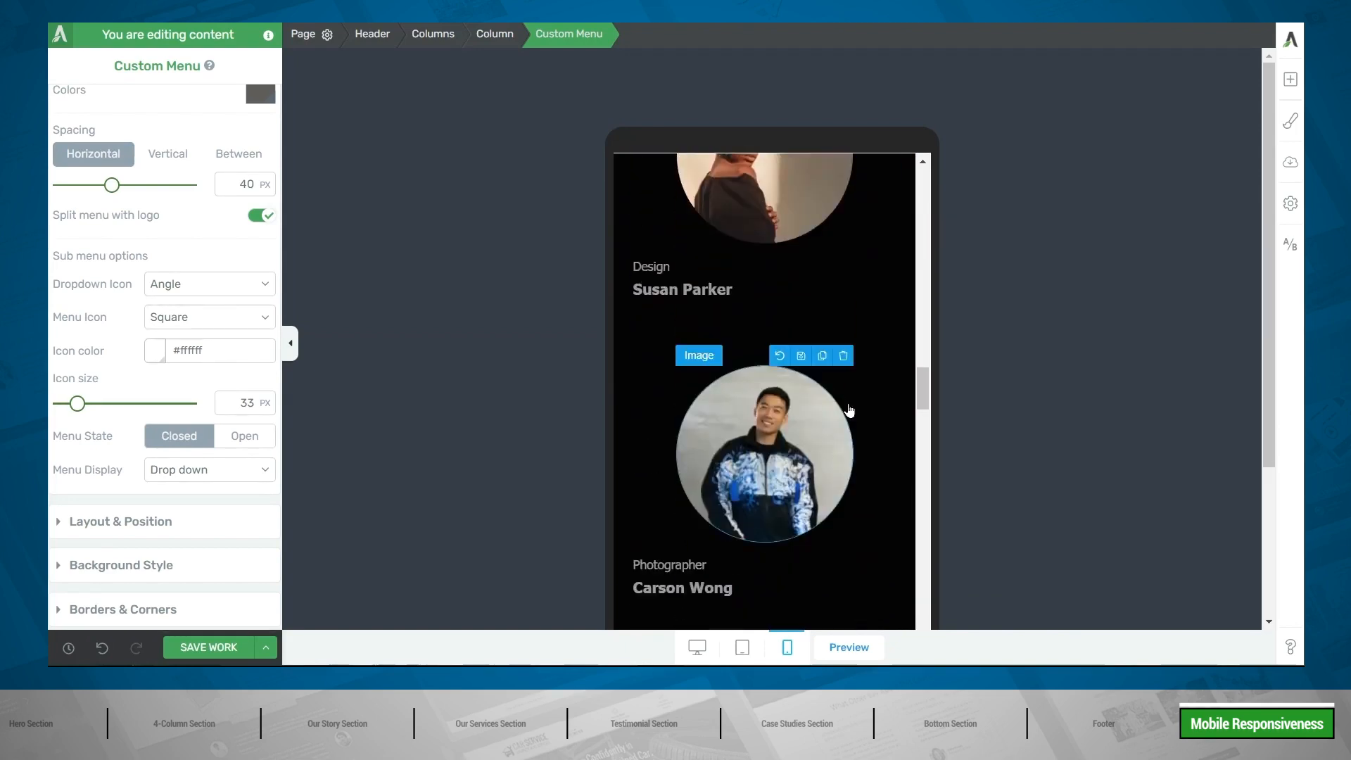
{"action": "scroll", "coordinate": [849, 410], "scroll_direction": "down", "scroll_amount": 15}
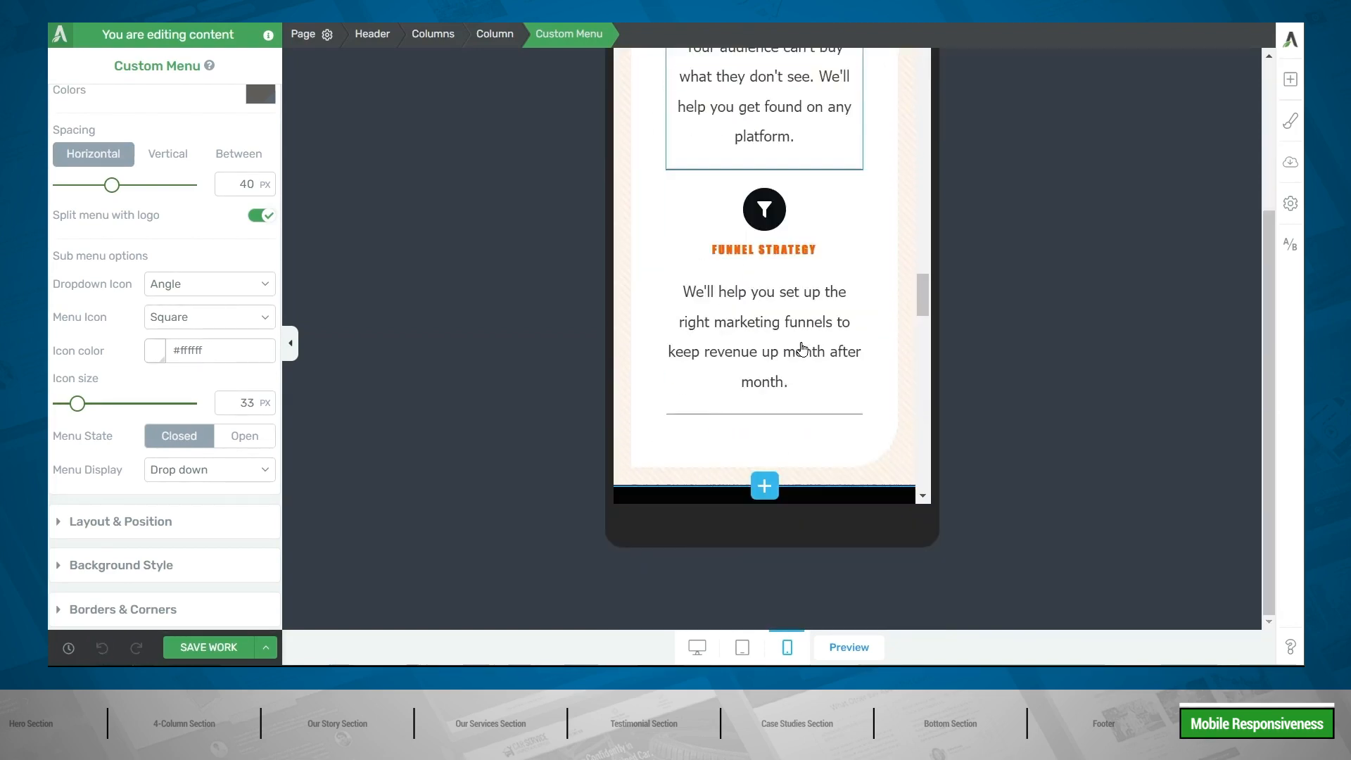
{"action": "scroll", "coordinate": [801, 349], "scroll_direction": "down", "scroll_amount": 12}
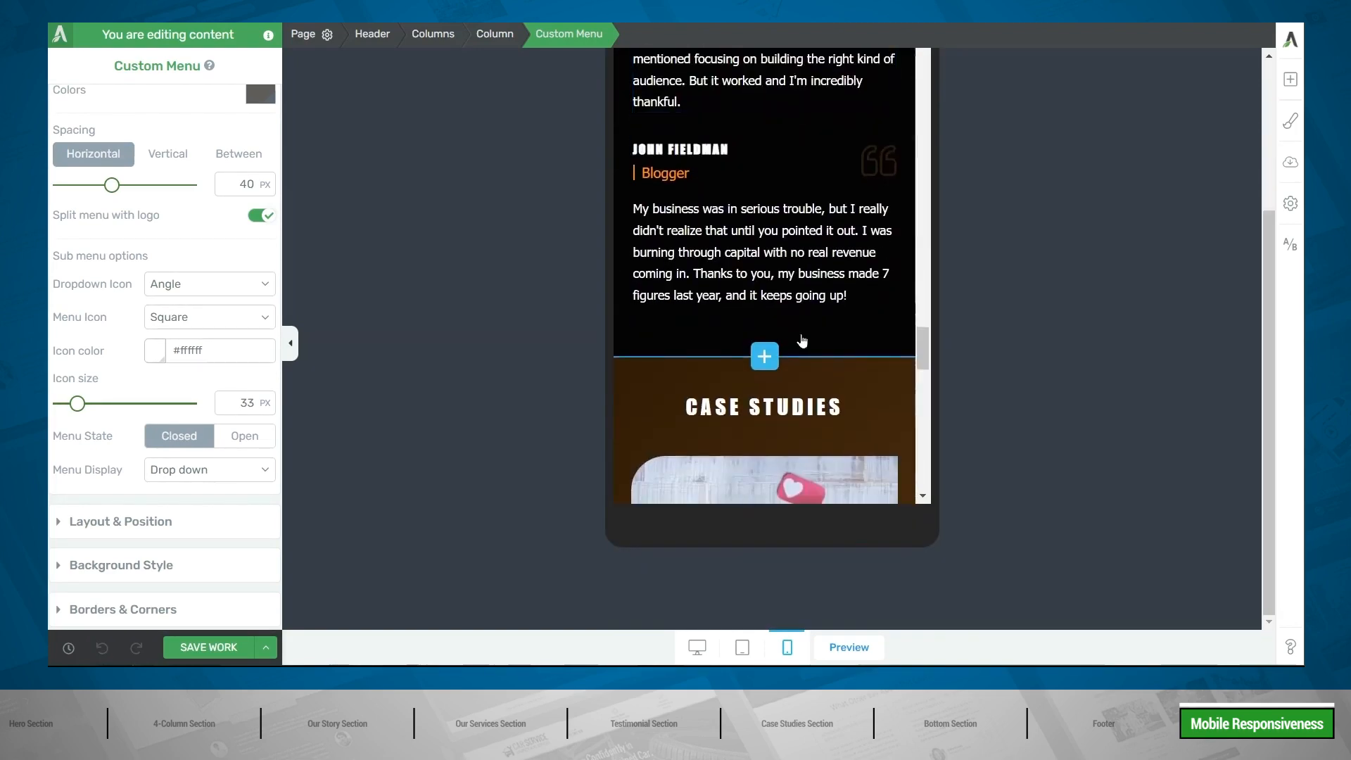
{"action": "scroll", "coordinate": [802, 340], "scroll_direction": "down", "scroll_amount": 12}
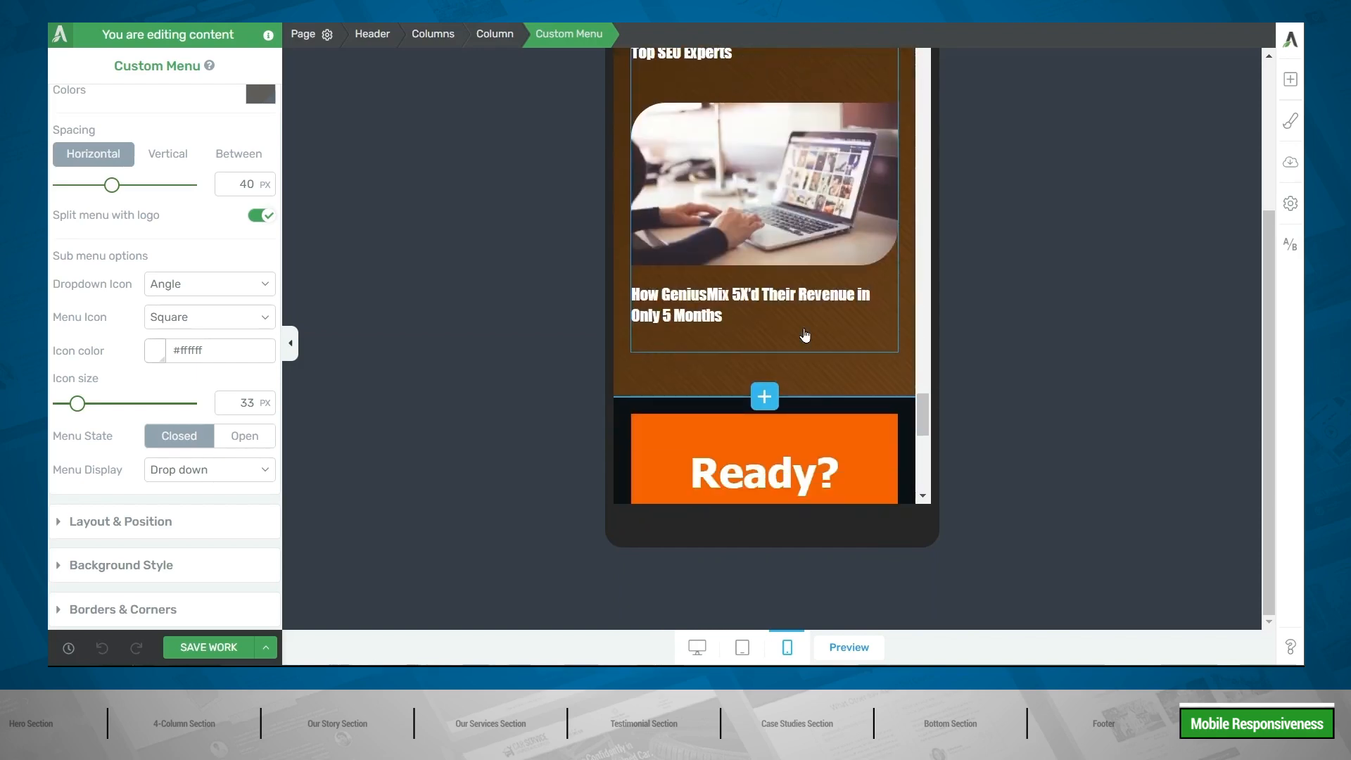
{"action": "scroll", "coordinate": [805, 336], "scroll_direction": "down", "scroll_amount": 3}
{"action": "left_click", "coordinate": [201, 646]}
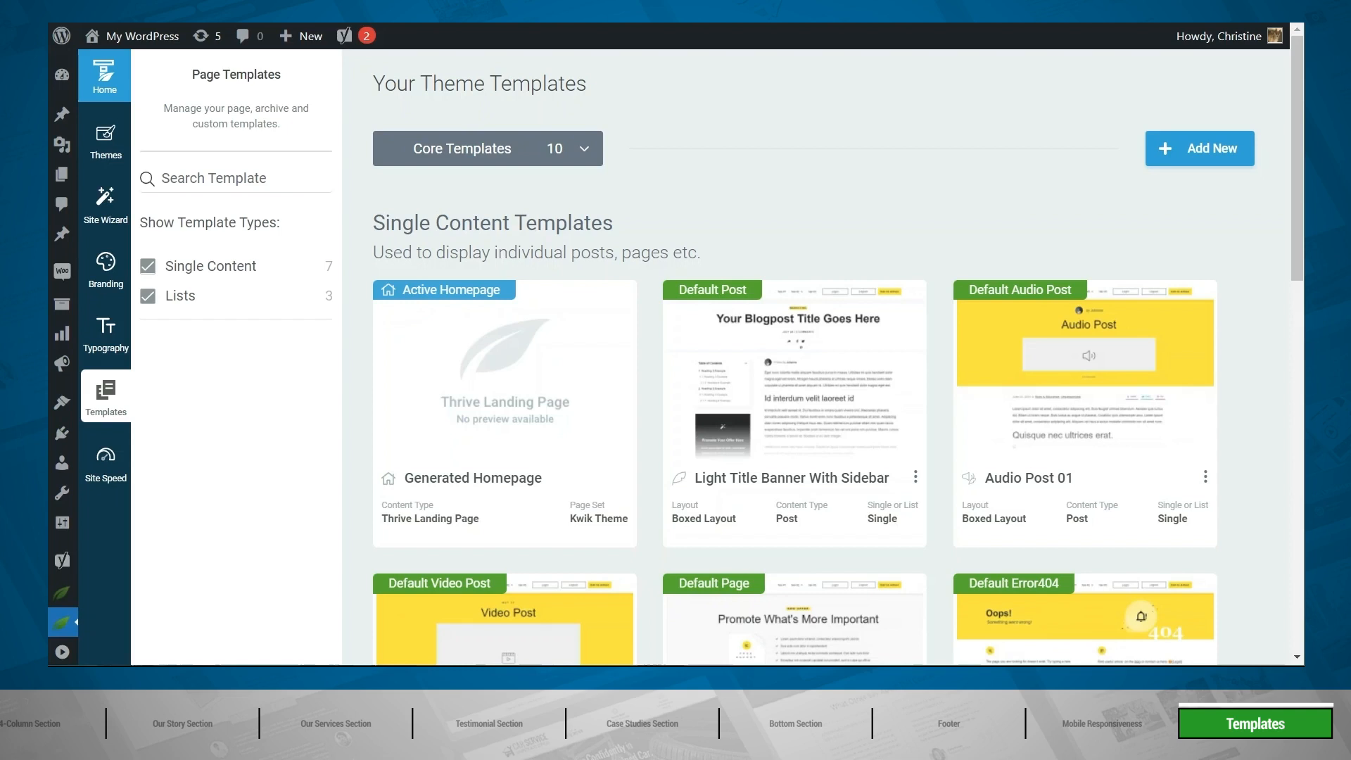
Open the default post template "Light Title Banner With Sidebar" for editing, look through its layout, and select its Top Section
{"action": "mouse_move", "coordinate": [733, 445]}
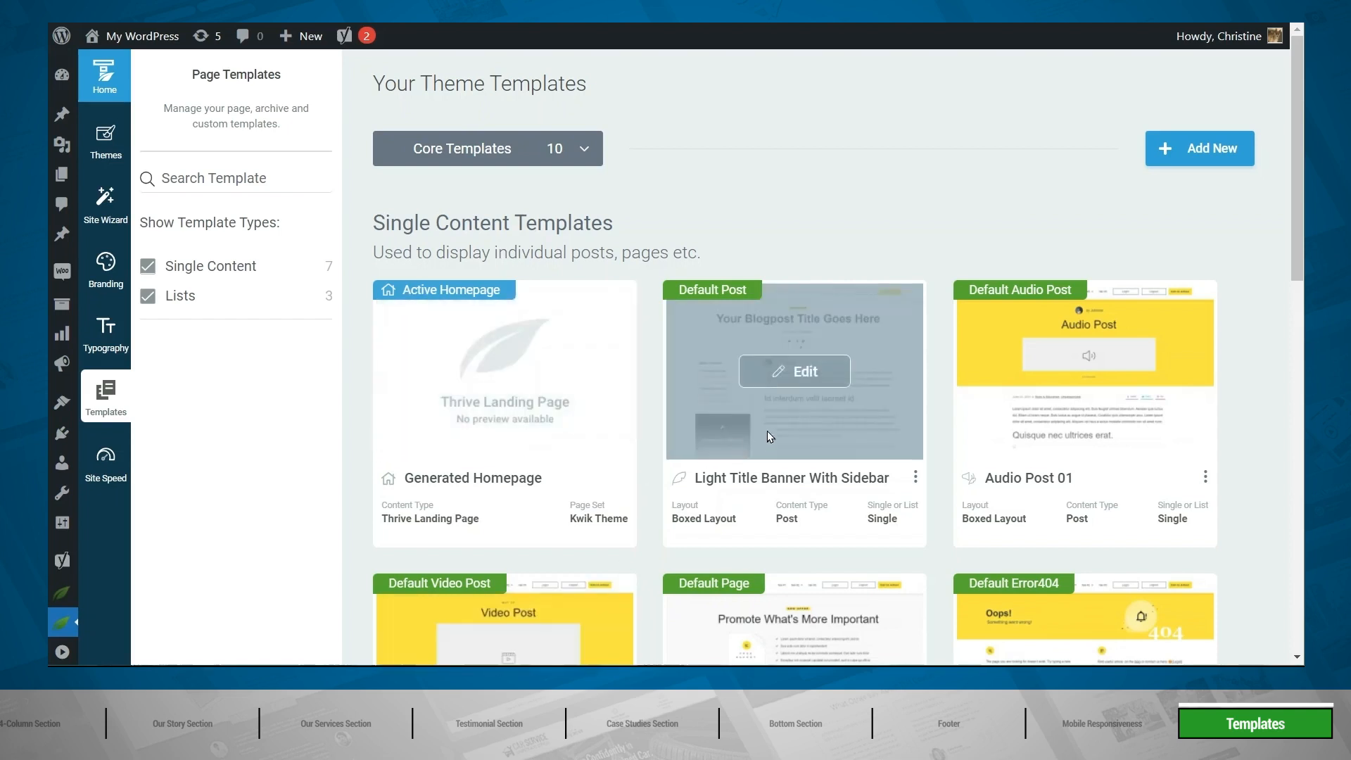
{"action": "left_click", "coordinate": [793, 372]}
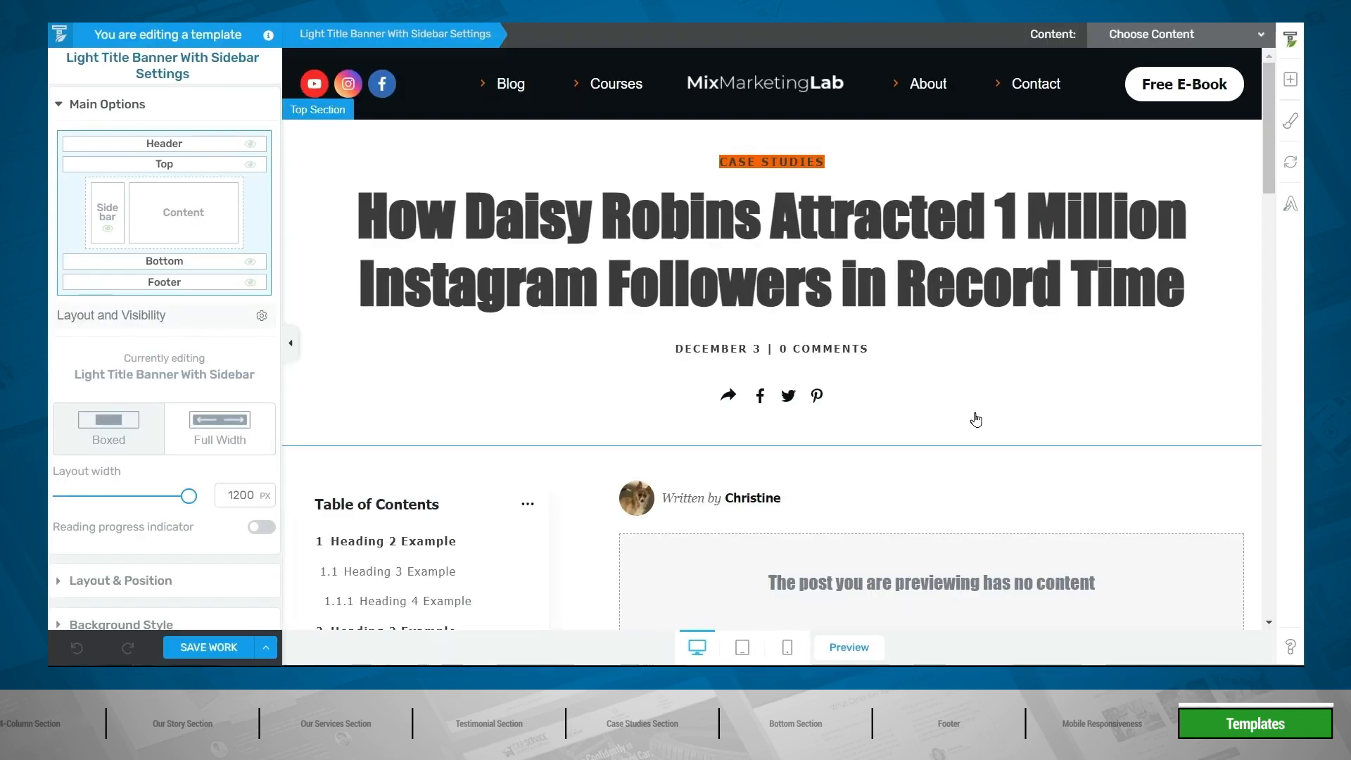
{"action": "scroll", "coordinate": [932, 530], "scroll_direction": "down", "scroll_amount": 20}
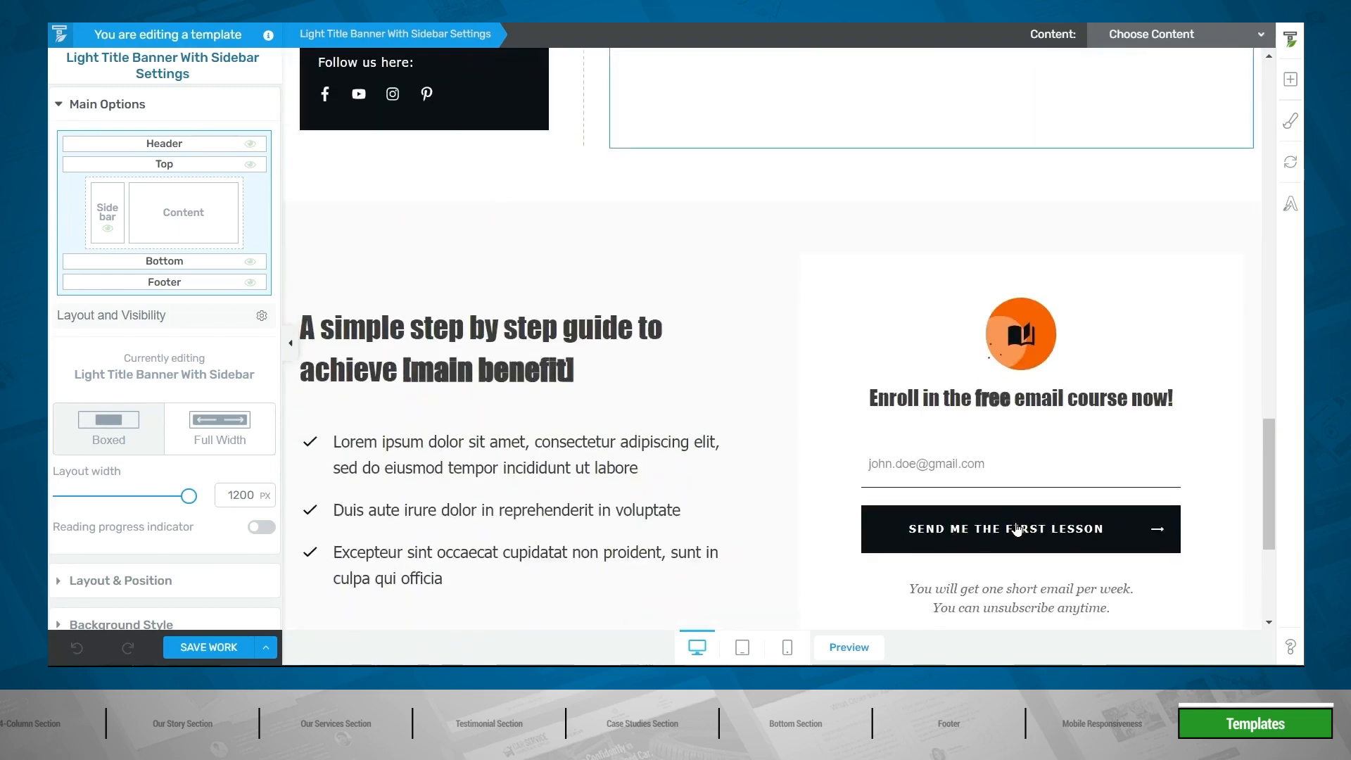
{"action": "scroll", "coordinate": [1017, 529], "scroll_direction": "down", "scroll_amount": 4}
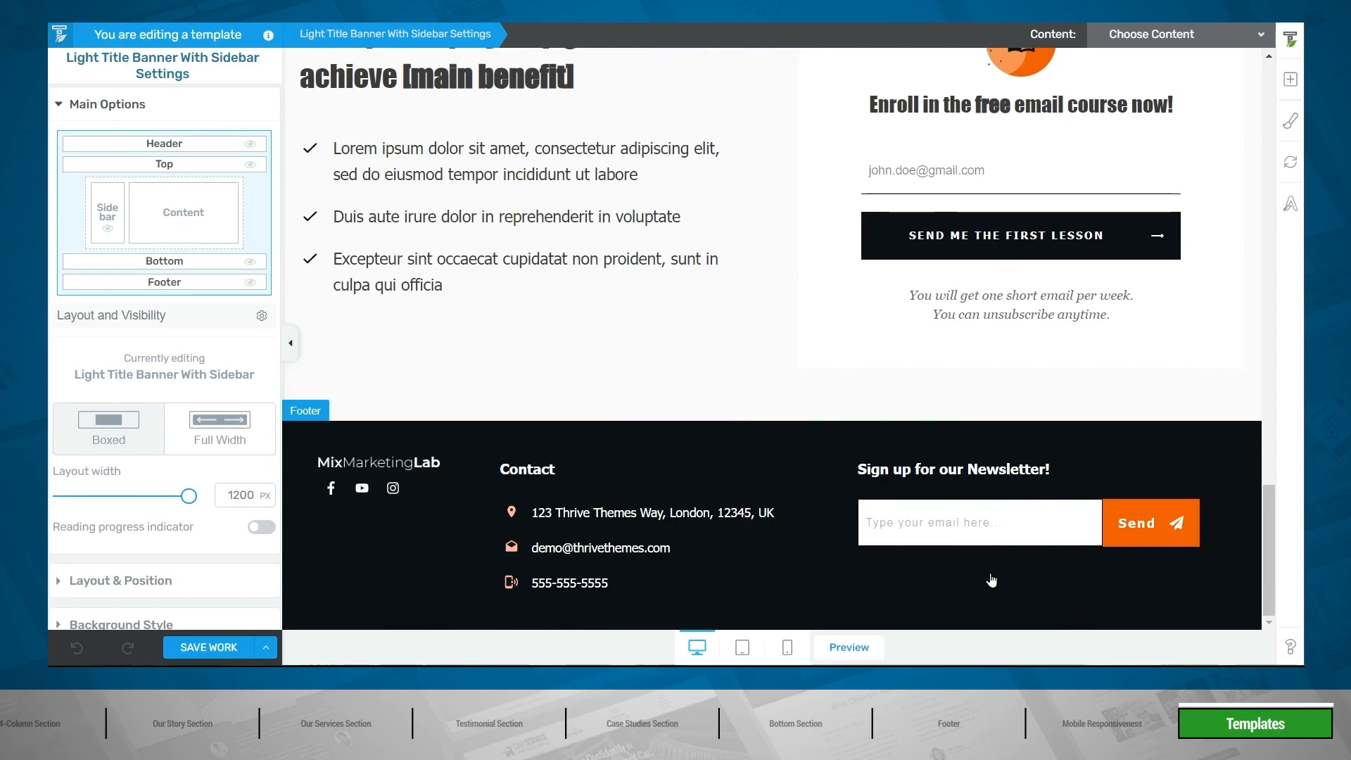
{"action": "scroll", "coordinate": [991, 580], "scroll_direction": "up", "scroll_amount": 20}
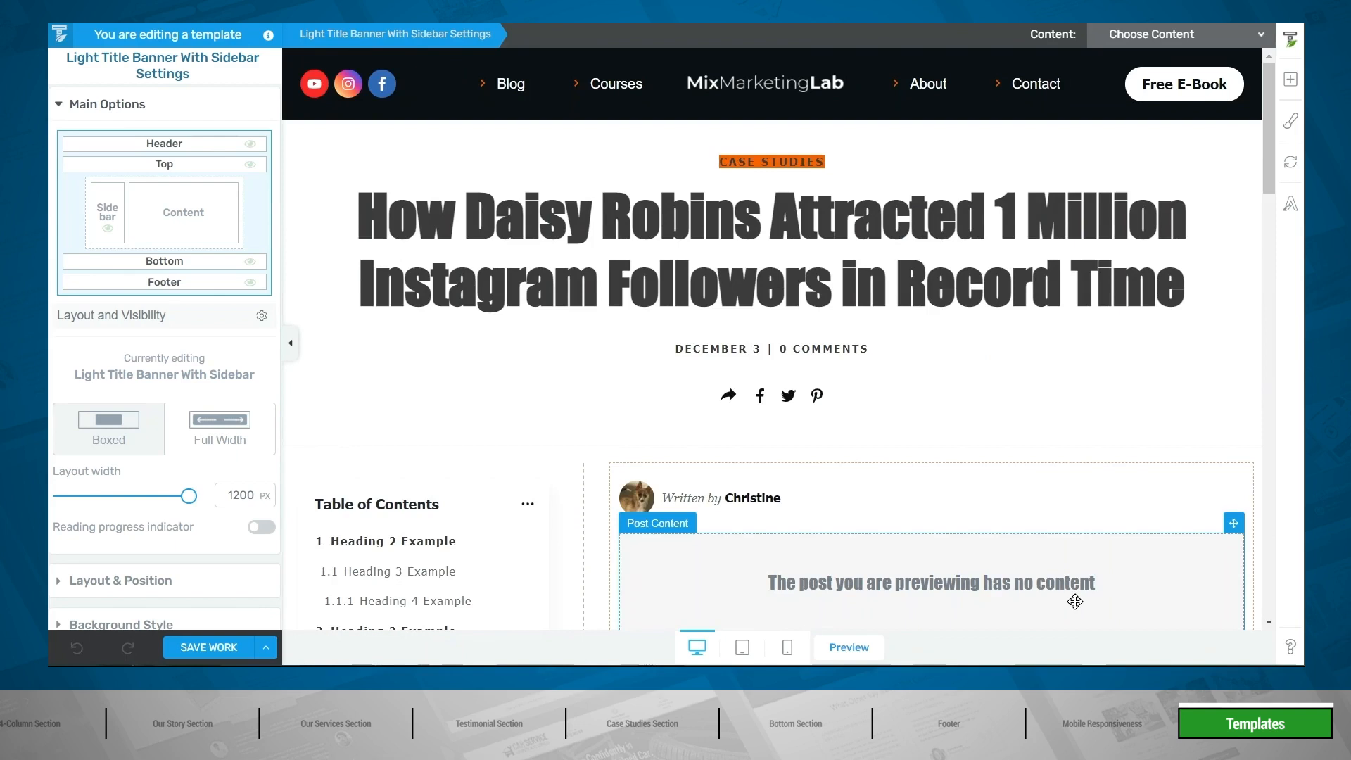
{"action": "left_click", "coordinate": [1050, 373]}
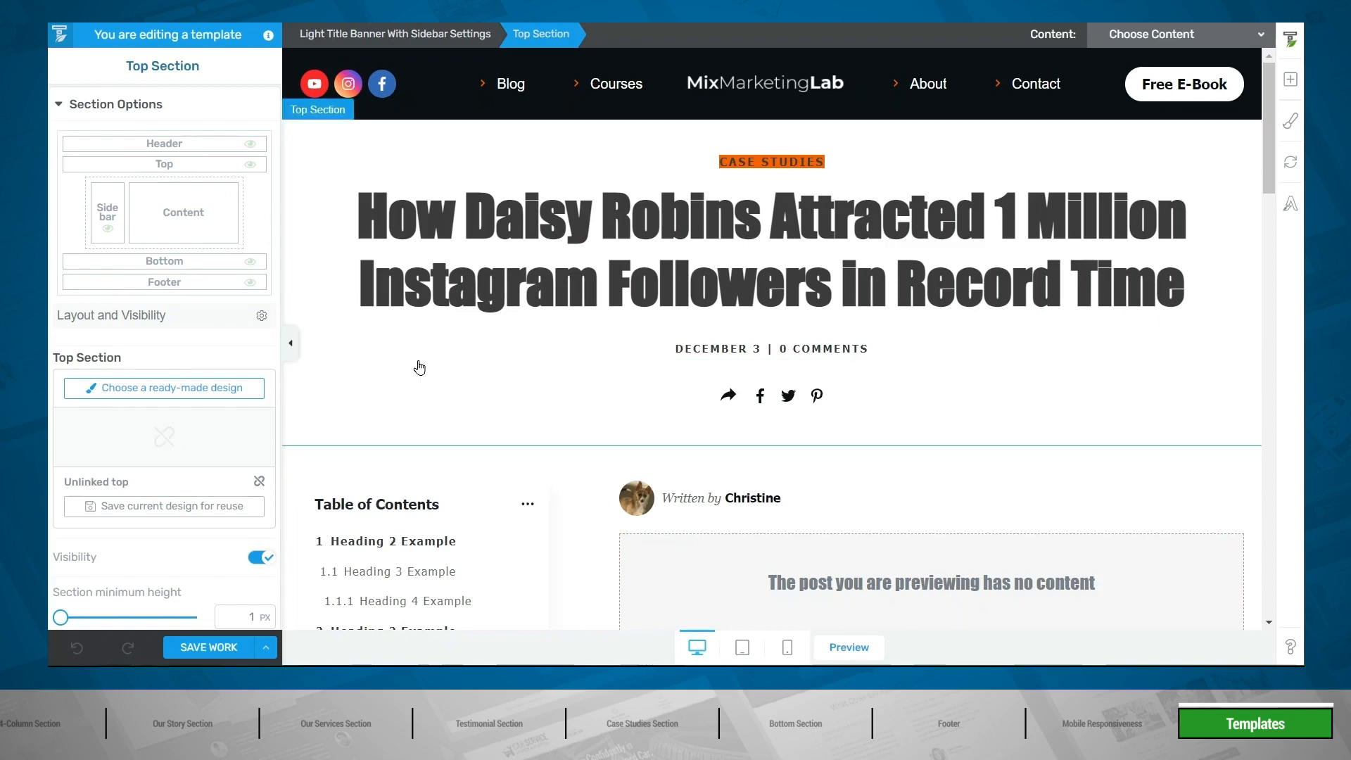
Browse the ready-made Top Section designs available for the theme and close the library without choosing one
{"action": "left_click", "coordinate": [157, 391]}
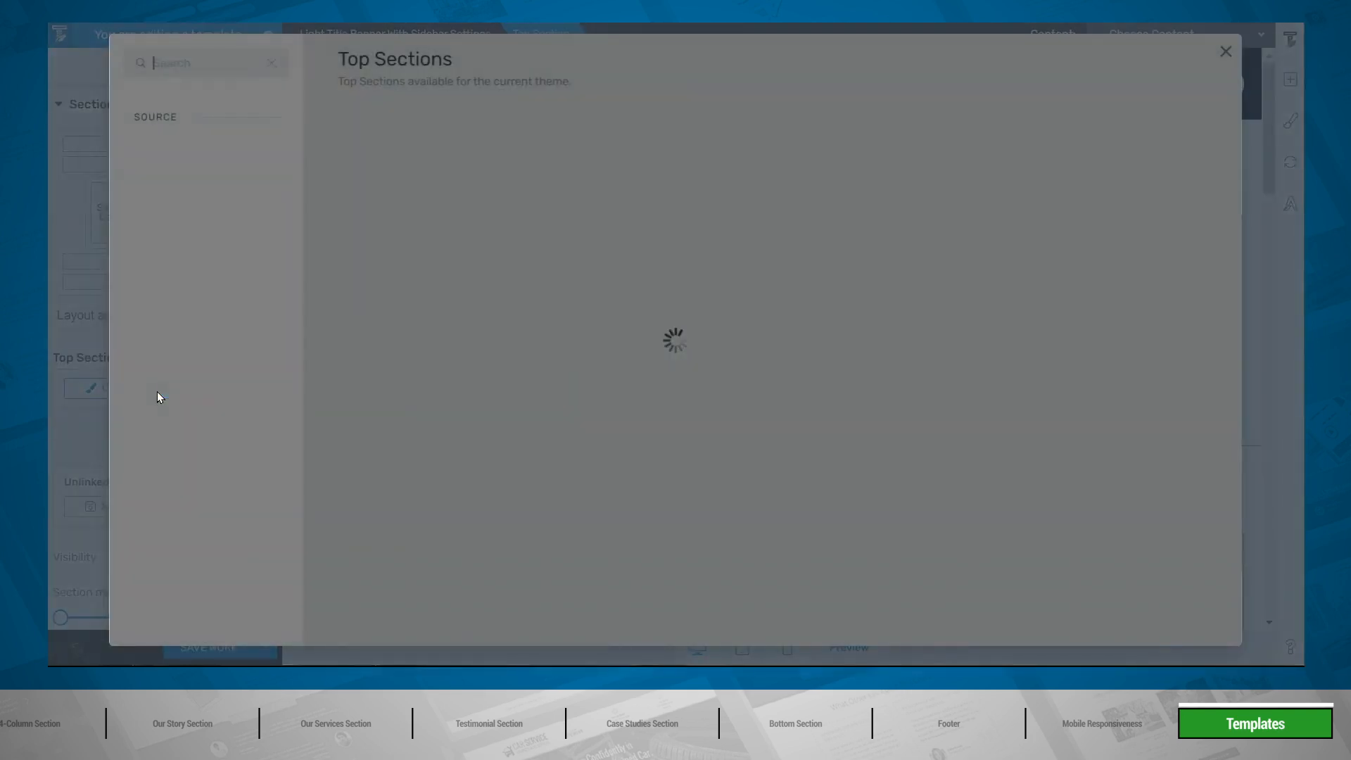
{"action": "scroll", "coordinate": [313, 244], "scroll_direction": "down", "scroll_amount": 10}
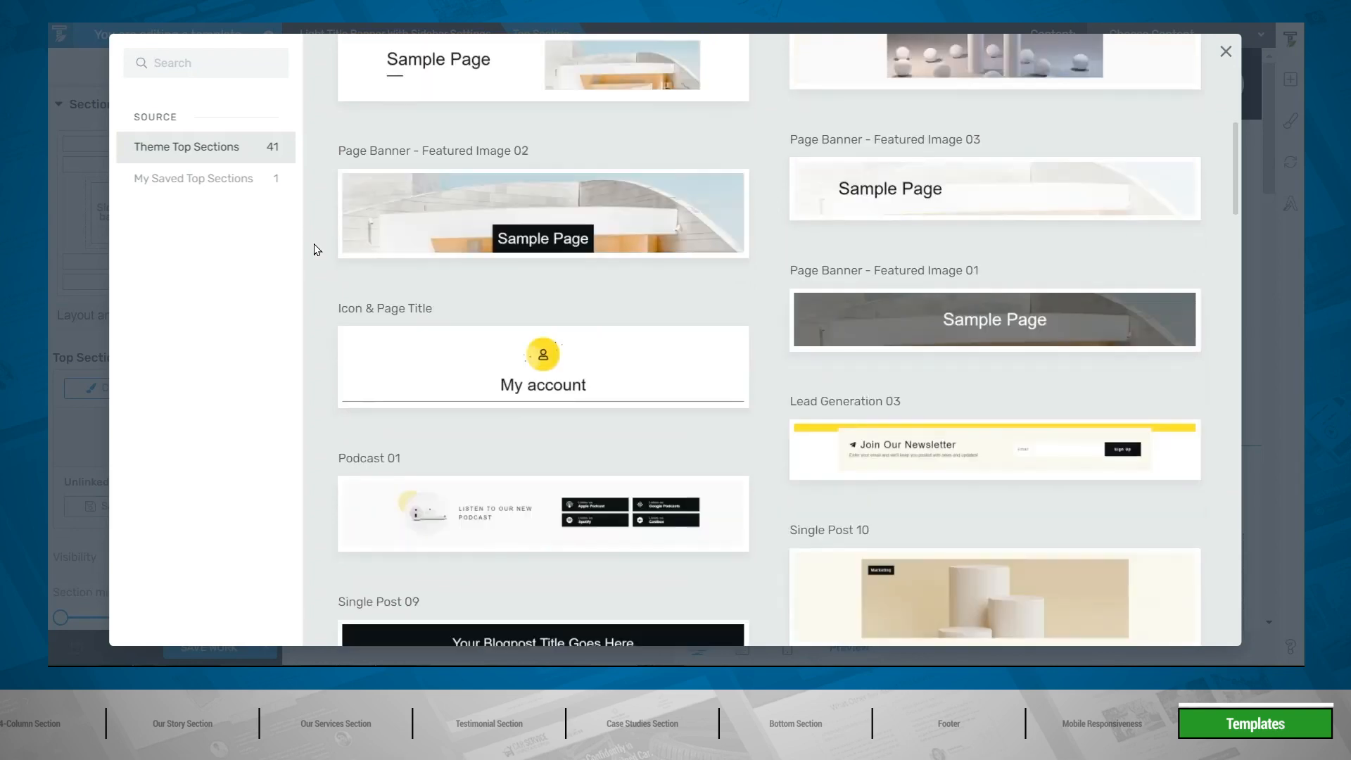
{"action": "scroll", "coordinate": [315, 249], "scroll_direction": "down", "scroll_amount": 12}
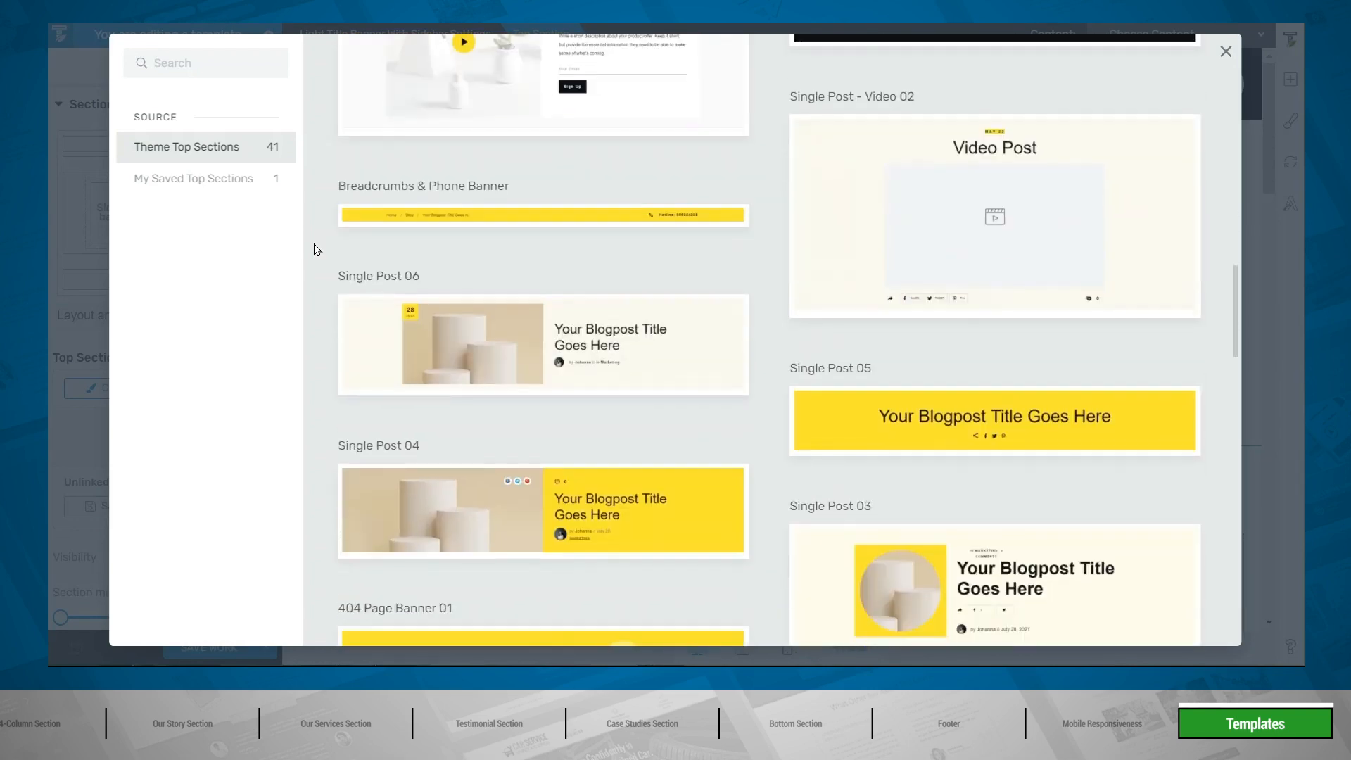
{"action": "scroll", "coordinate": [315, 248], "scroll_direction": "down", "scroll_amount": 9}
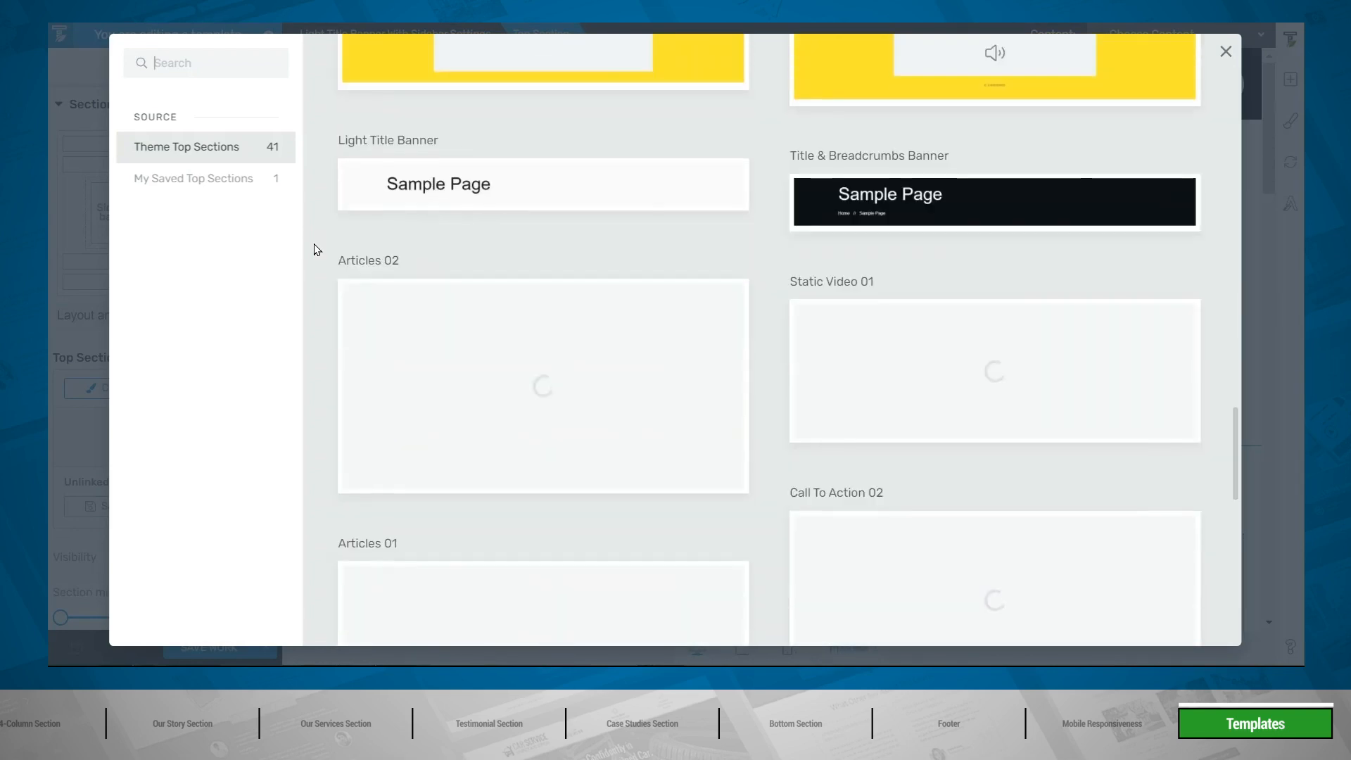
{"action": "left_click", "coordinate": [1225, 52]}
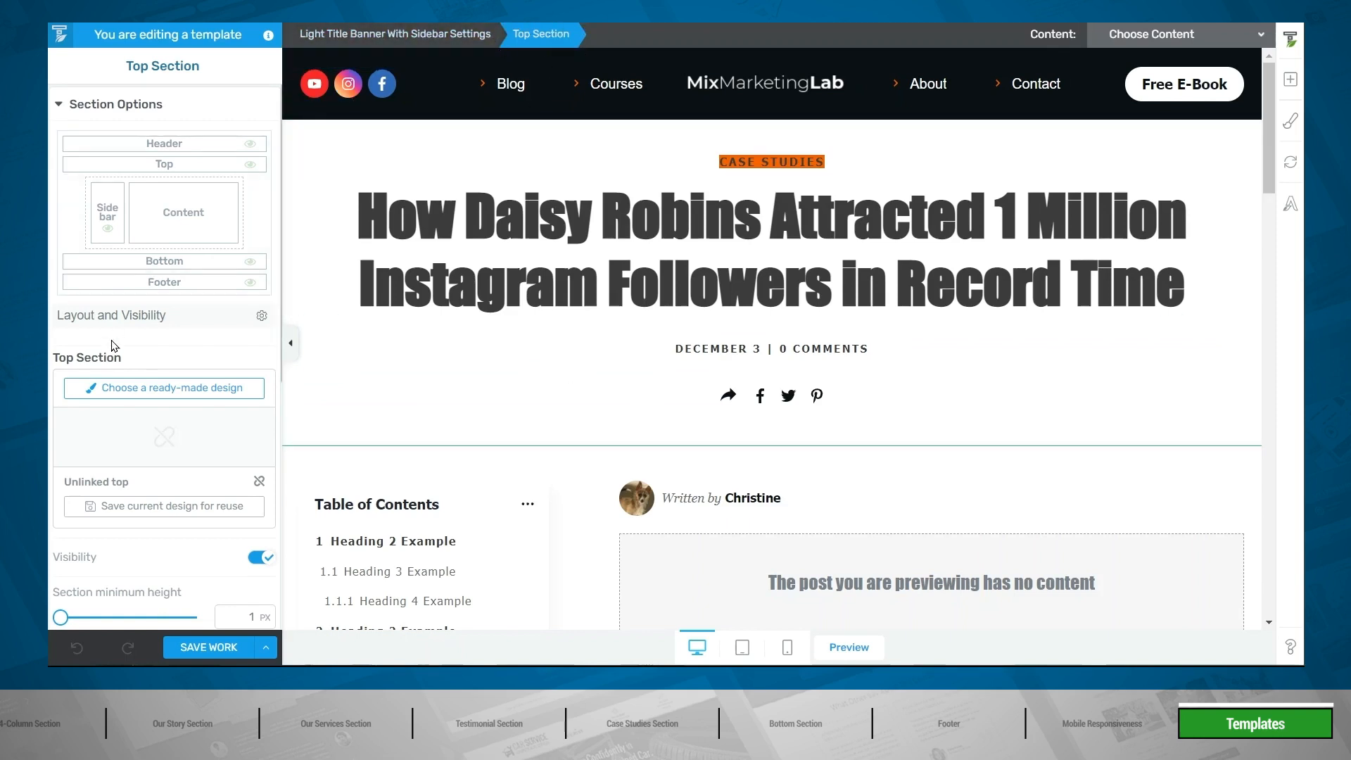
Set the Top Section's background to the dark theme color "Dark elements" (#0c1115)
{"action": "scroll", "coordinate": [141, 338], "scroll_direction": "down", "scroll_amount": 6}
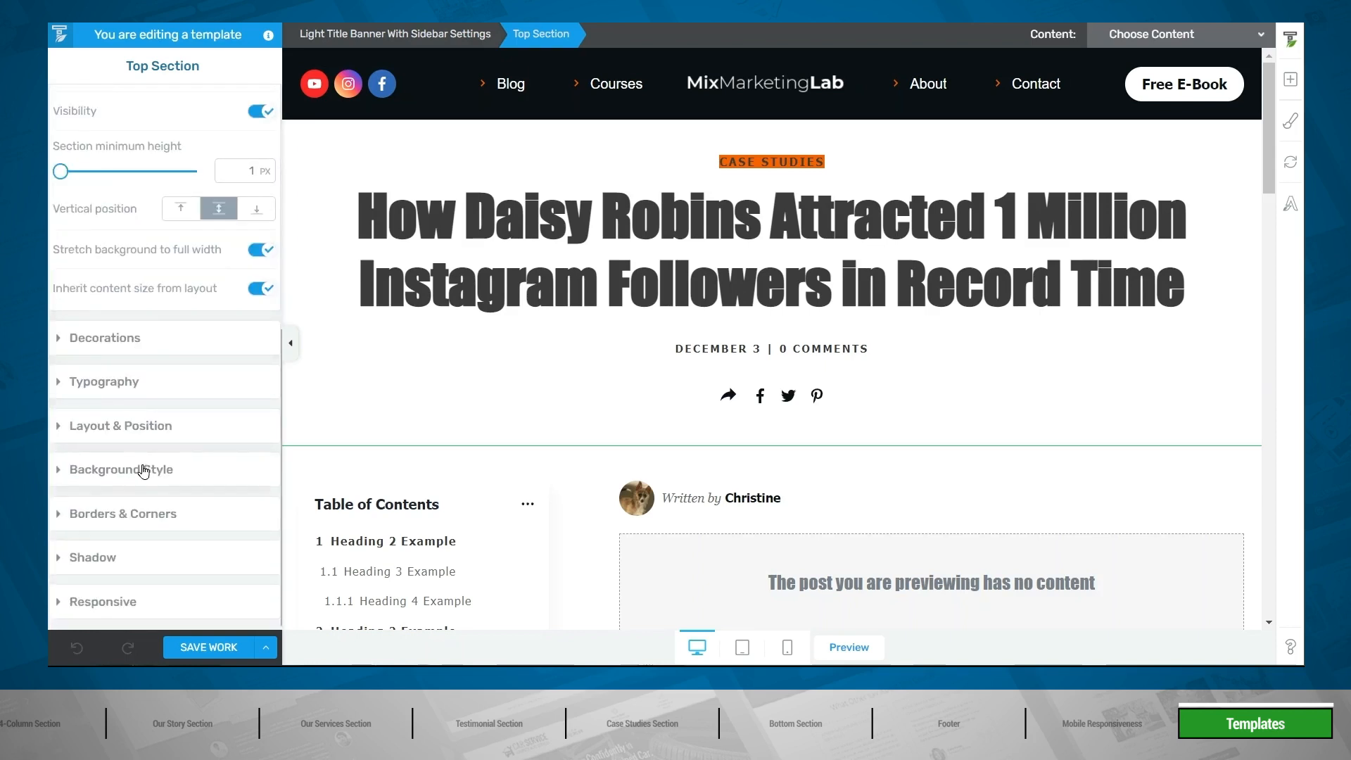
{"action": "left_click", "coordinate": [145, 468]}
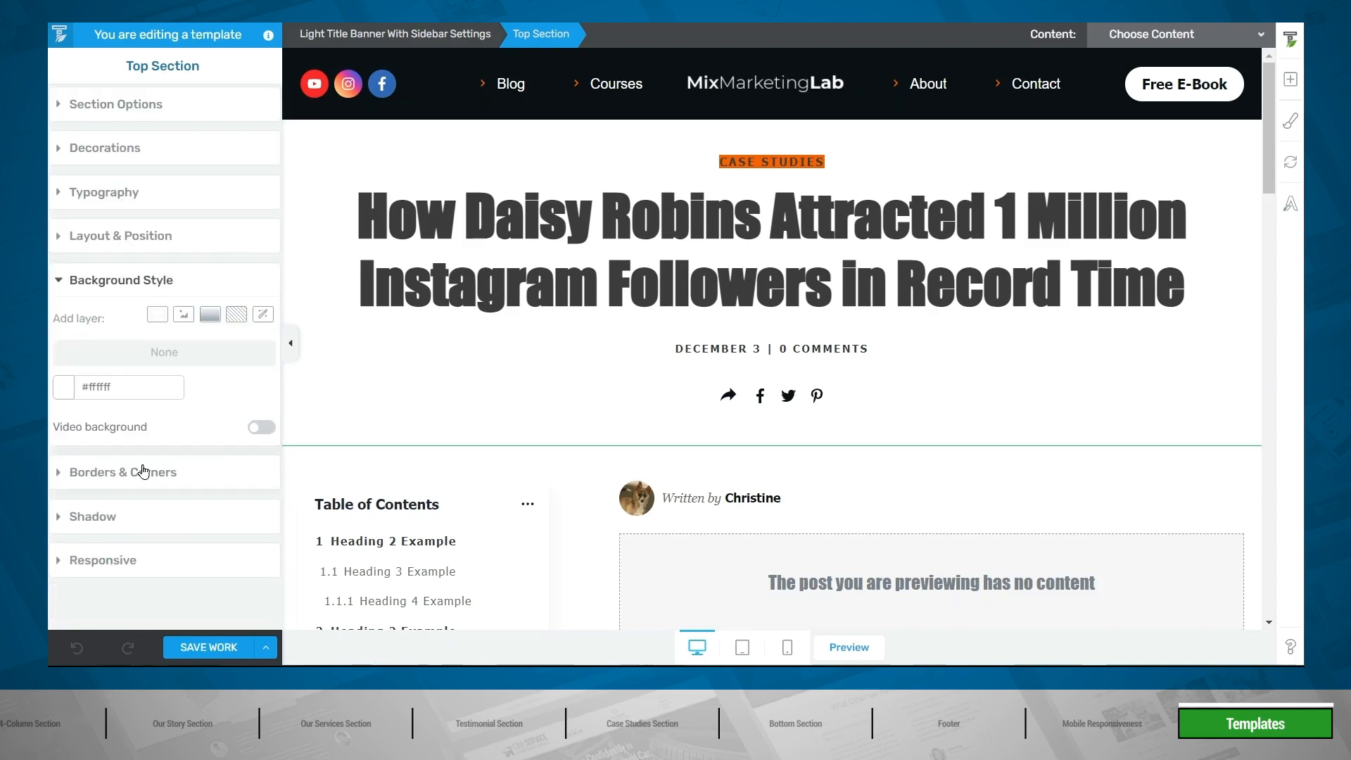
{"action": "left_click", "coordinate": [71, 396]}
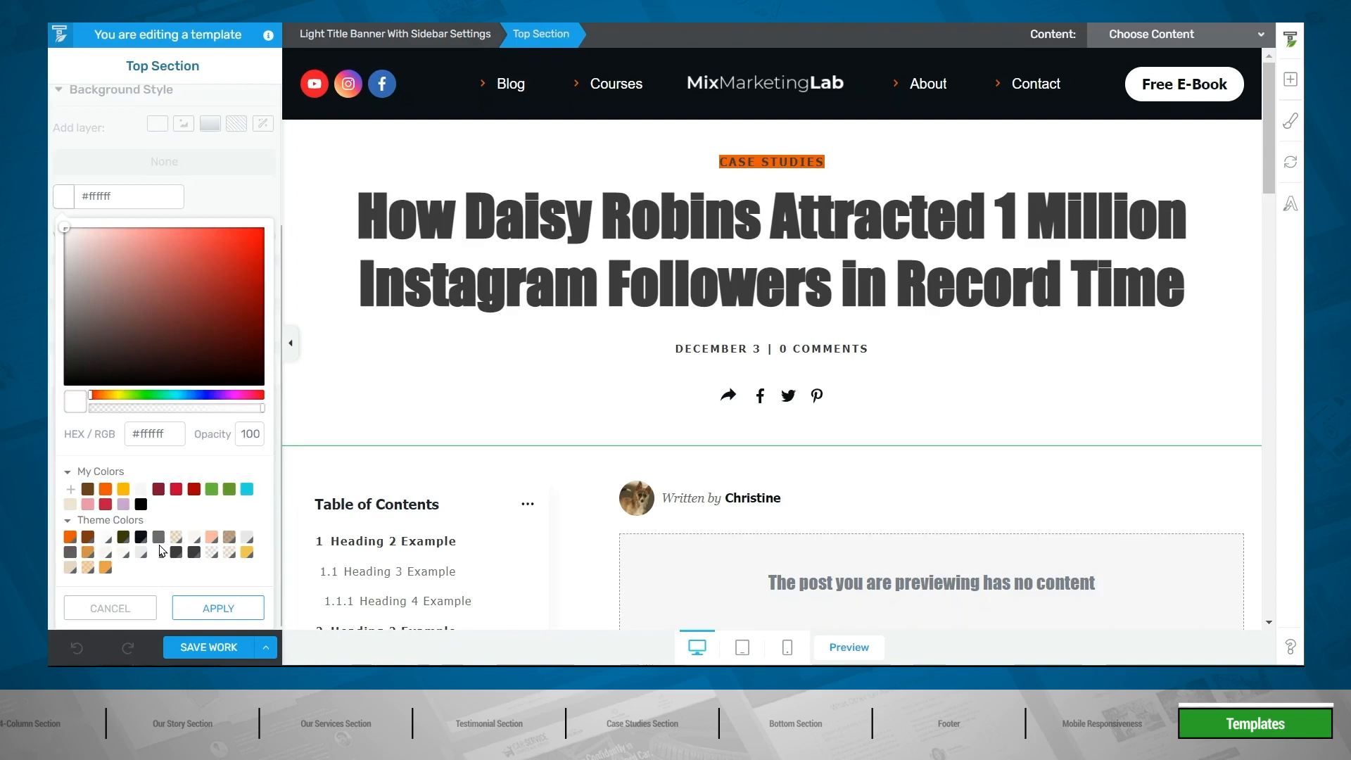
{"action": "left_click", "coordinate": [141, 538]}
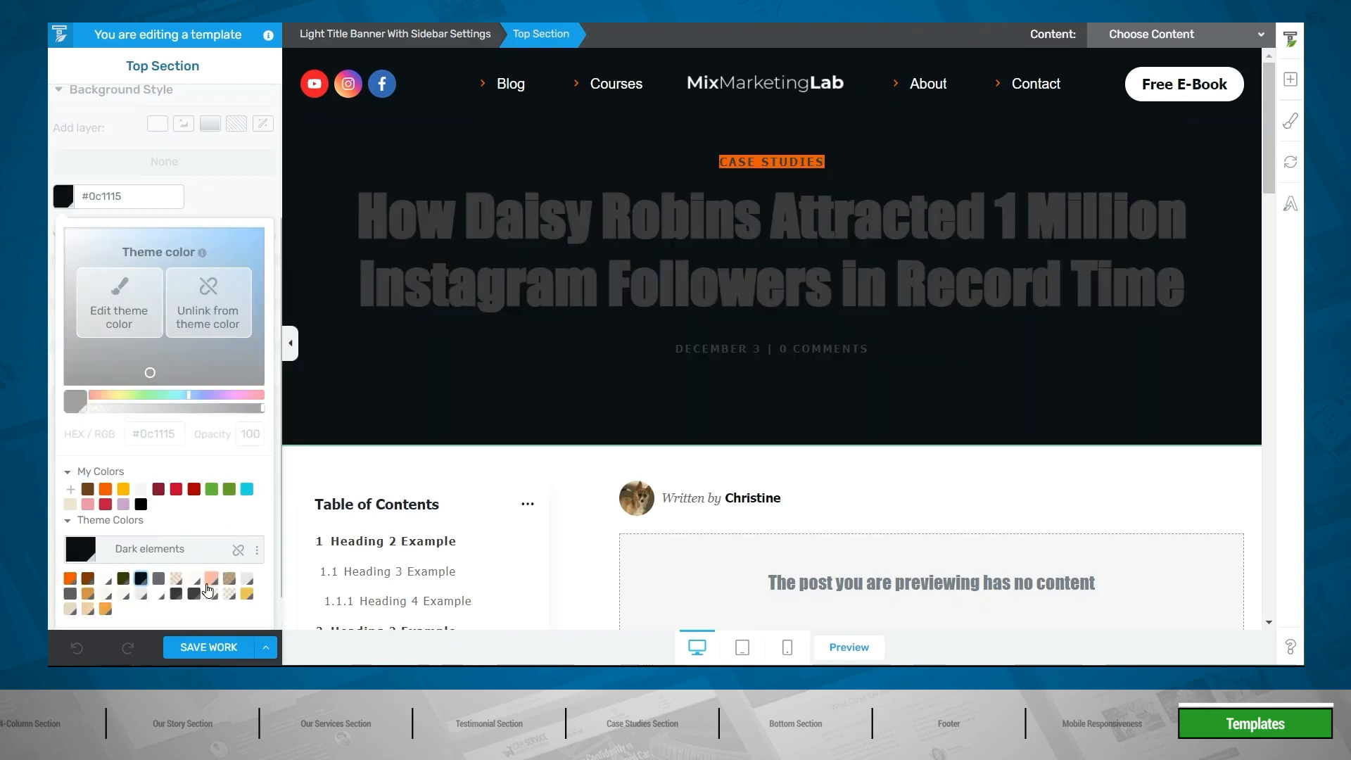
{"action": "left_click", "coordinate": [218, 608]}
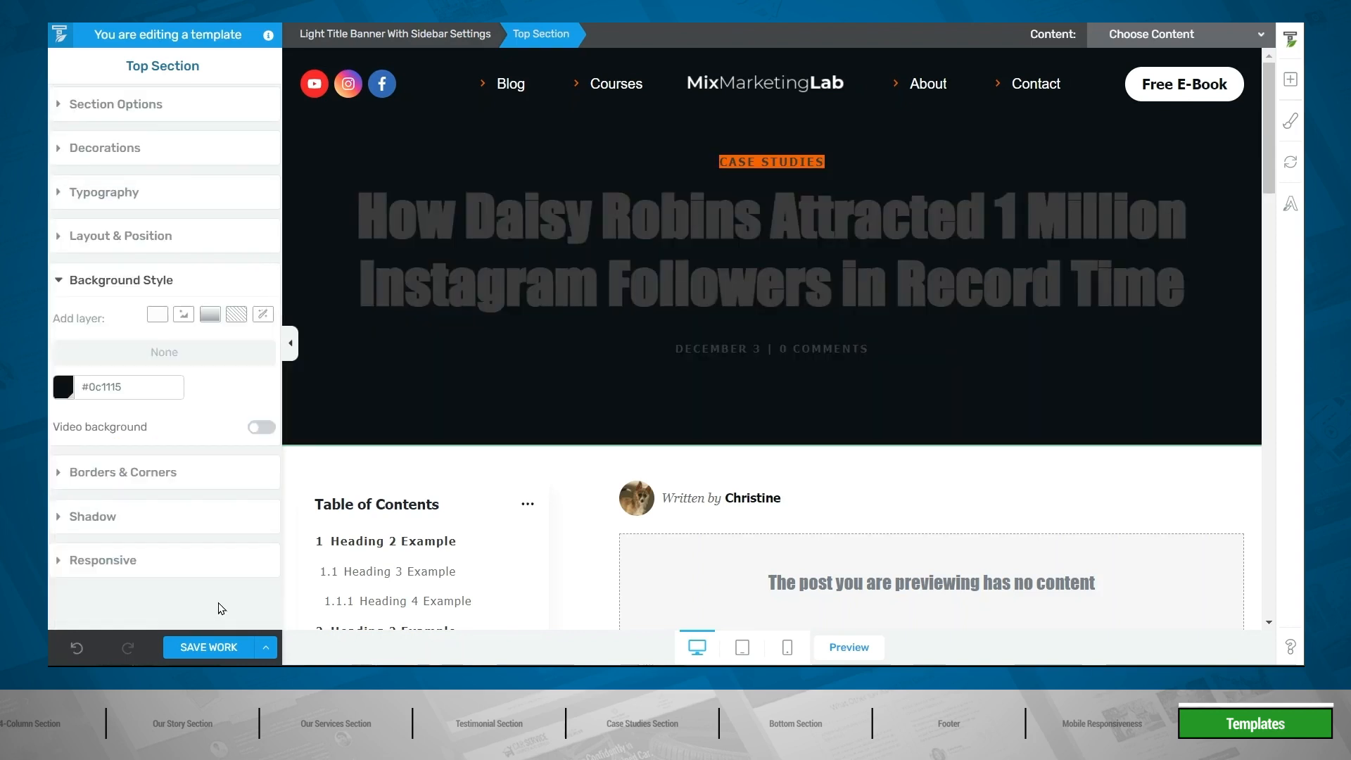
Recolor the post title and the date and comments line in the Top Section to white
{"action": "triple_click", "coordinate": [506, 292]}
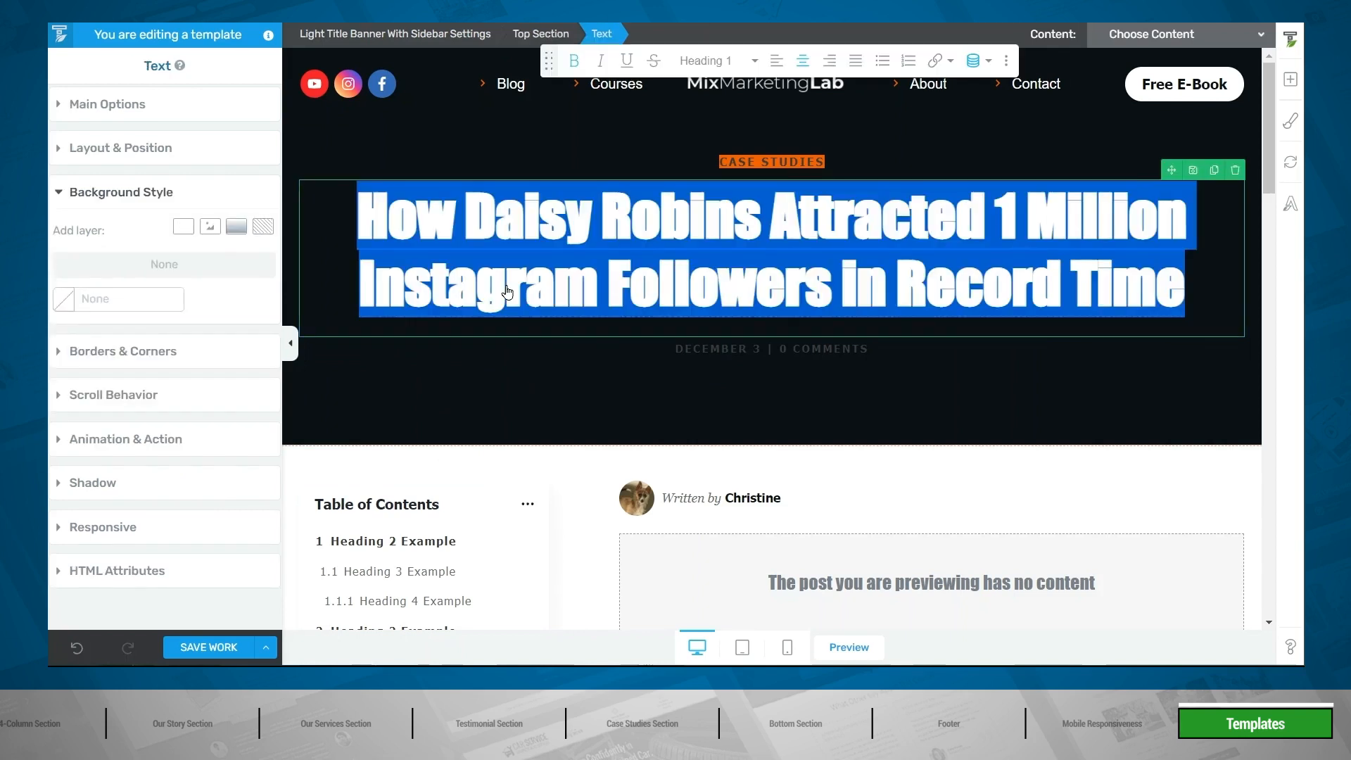
{"action": "left_click", "coordinate": [99, 91]}
{"action": "left_click", "coordinate": [155, 129]}
{"action": "left_click", "coordinate": [226, 579]}
{"action": "left_click", "coordinate": [718, 348]}
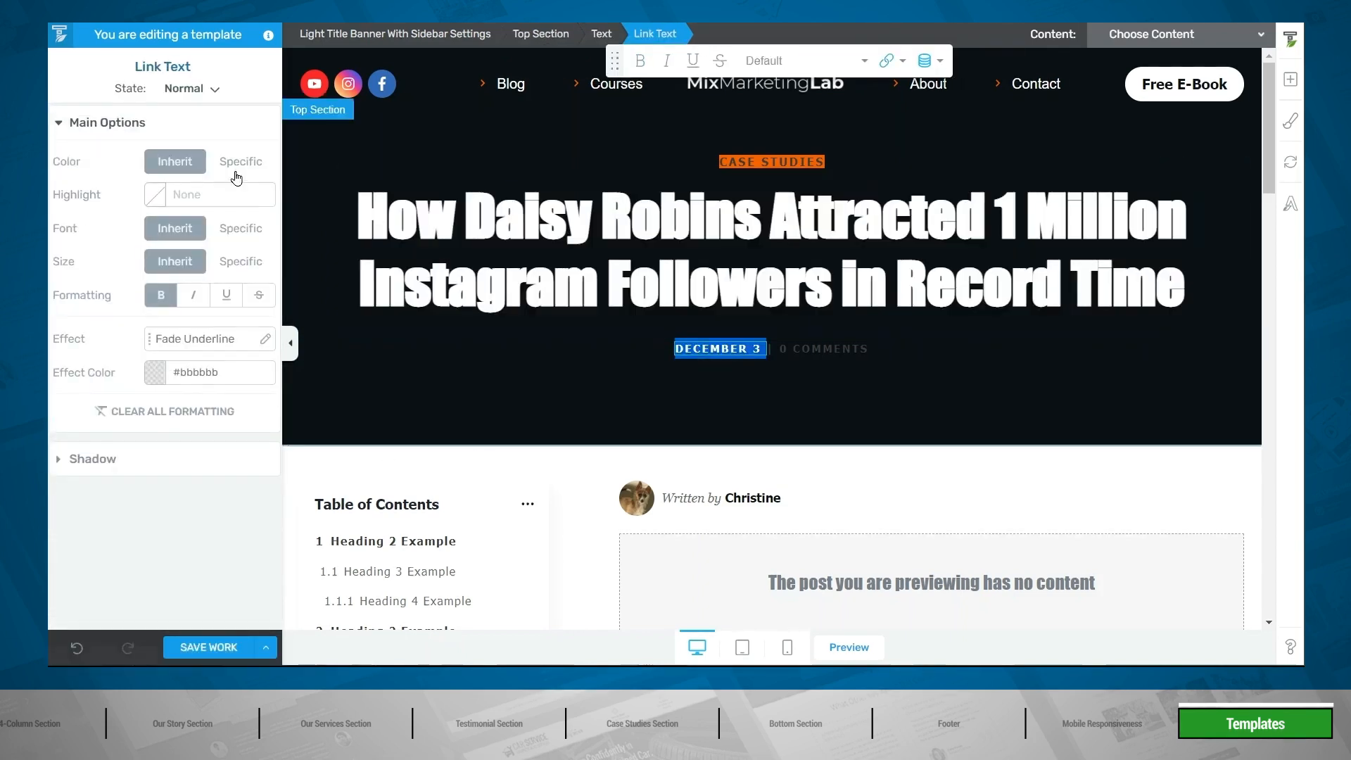
Decorate the bottom edge of the Top Section with the "Shuffle" fancy divider
{"action": "left_click", "coordinate": [849, 422]}
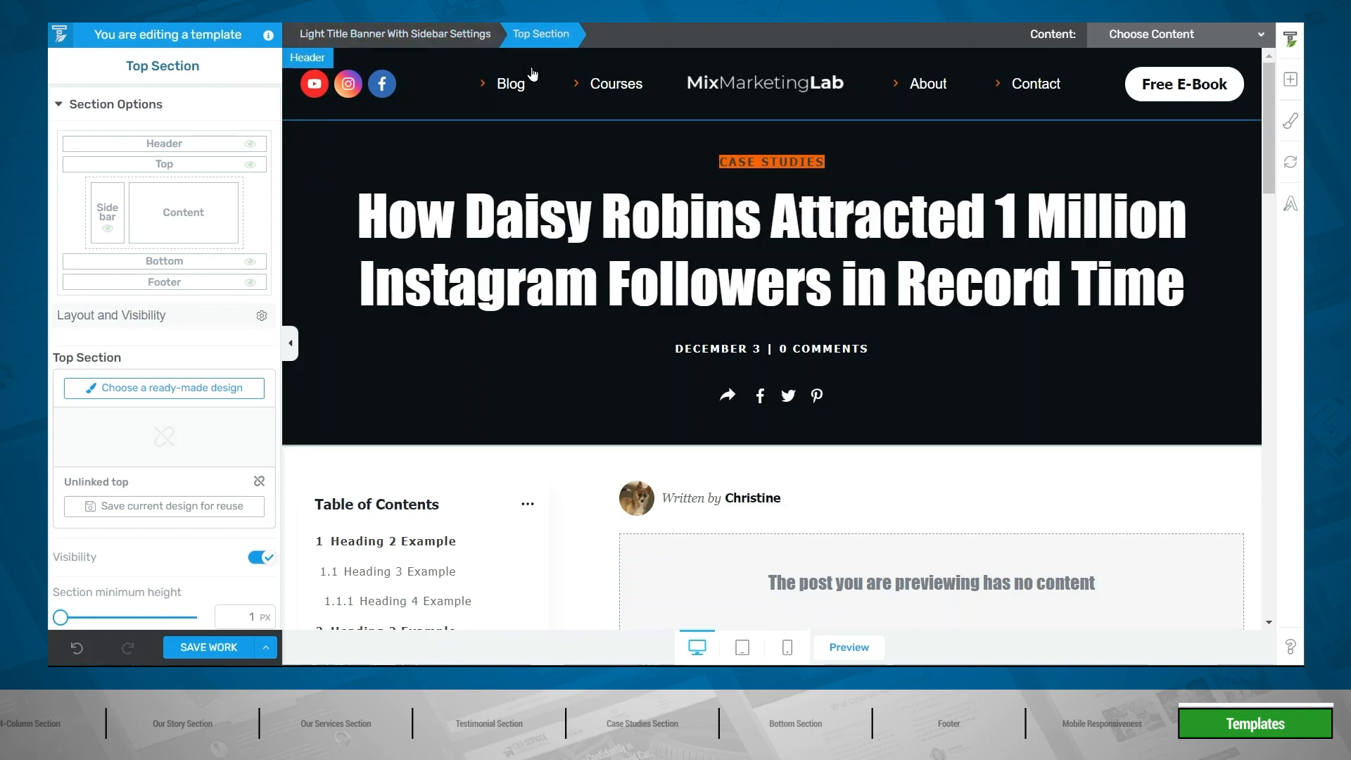
{"action": "scroll", "coordinate": [225, 386], "scroll_direction": "down", "scroll_amount": 6}
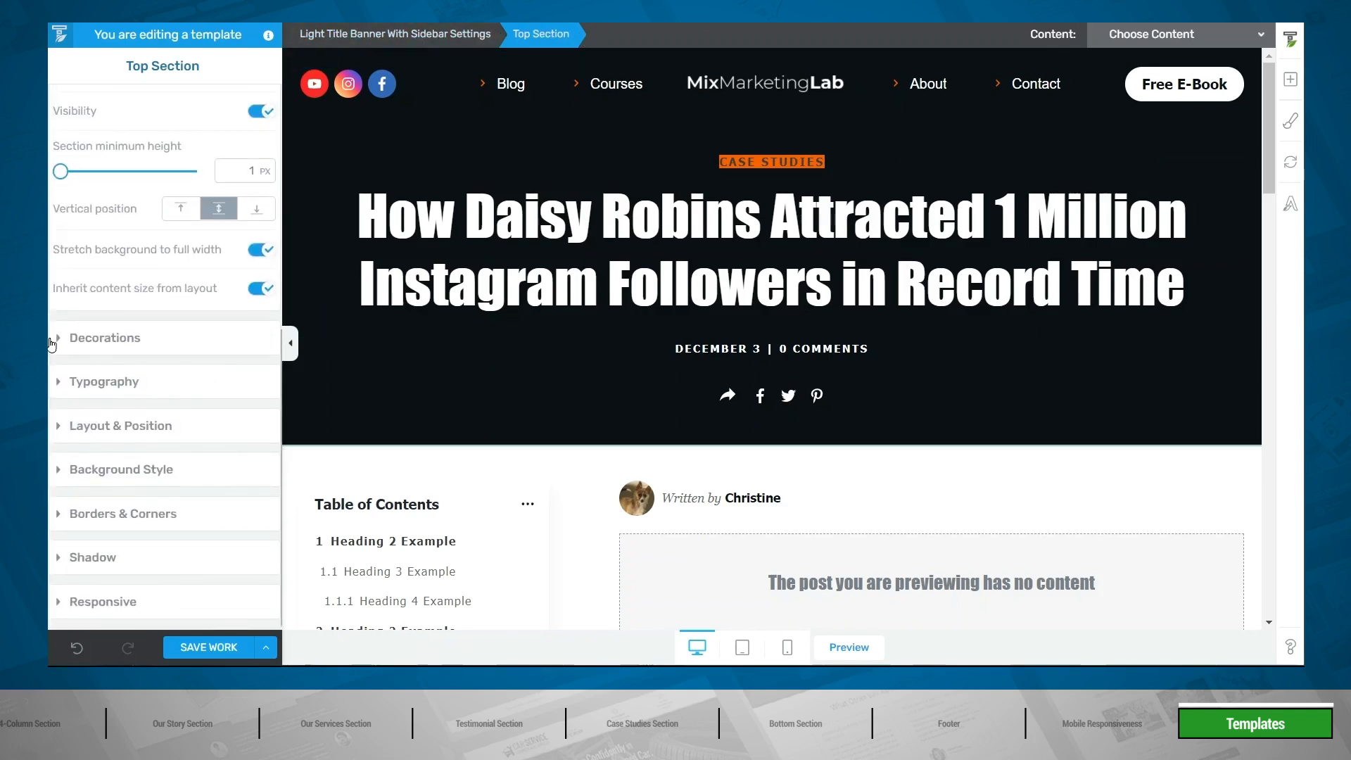
{"action": "left_click", "coordinate": [106, 345]}
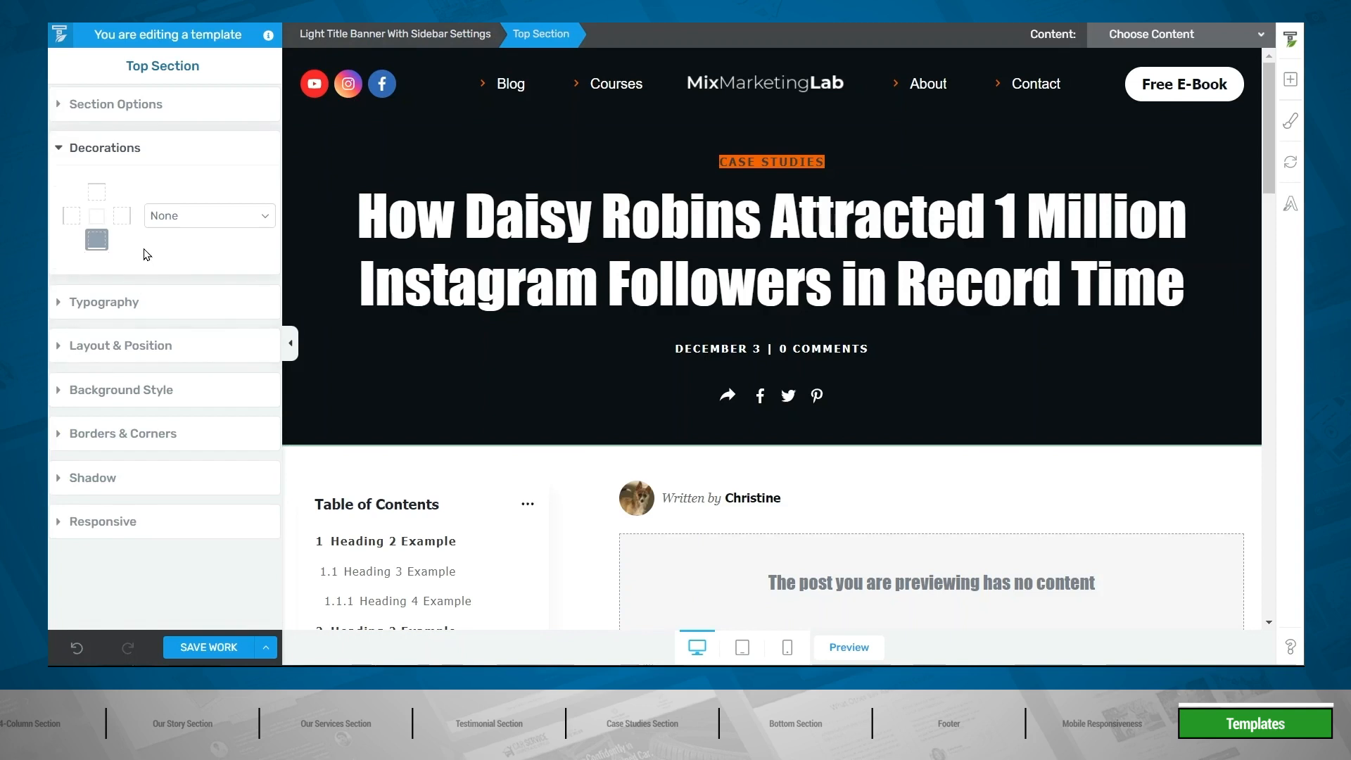
{"action": "left_click", "coordinate": [94, 246]}
{"action": "left_click", "coordinate": [176, 219]}
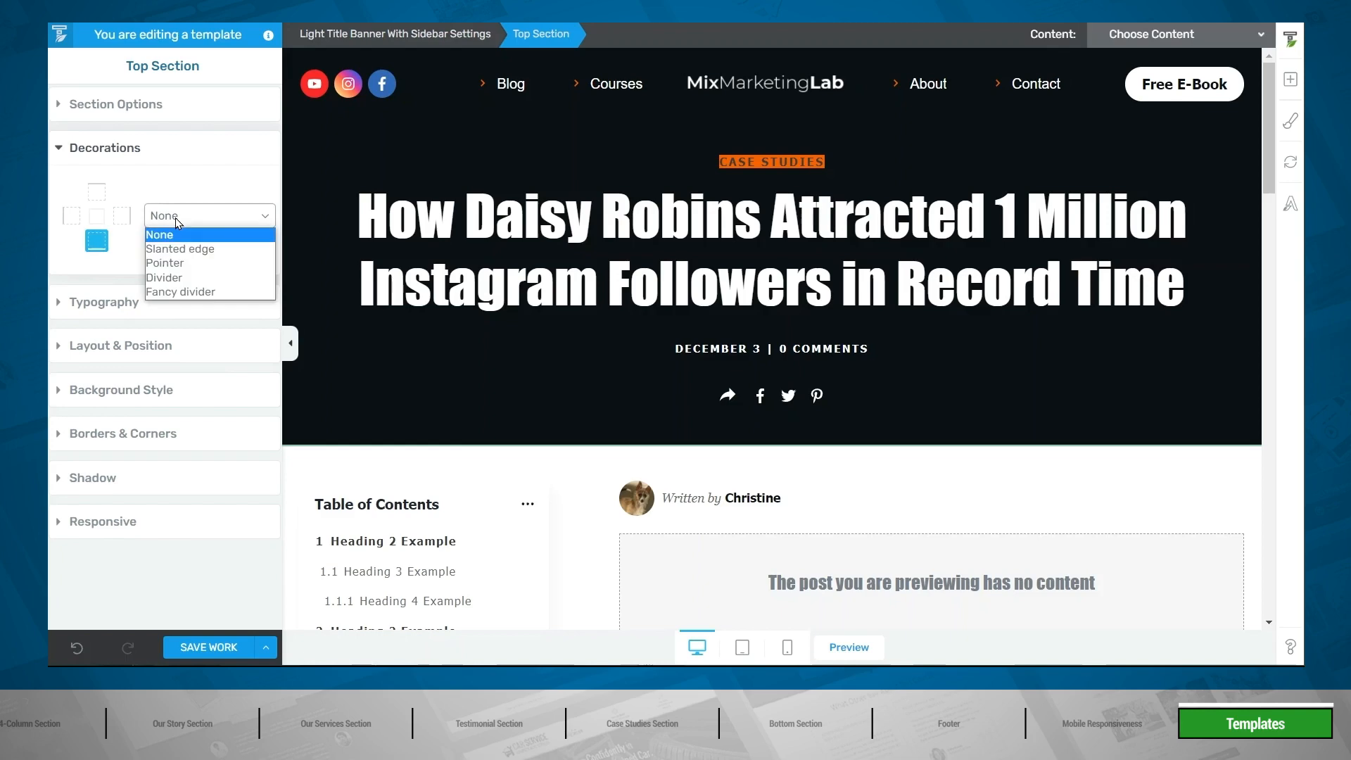
{"action": "left_click", "coordinate": [183, 291]}
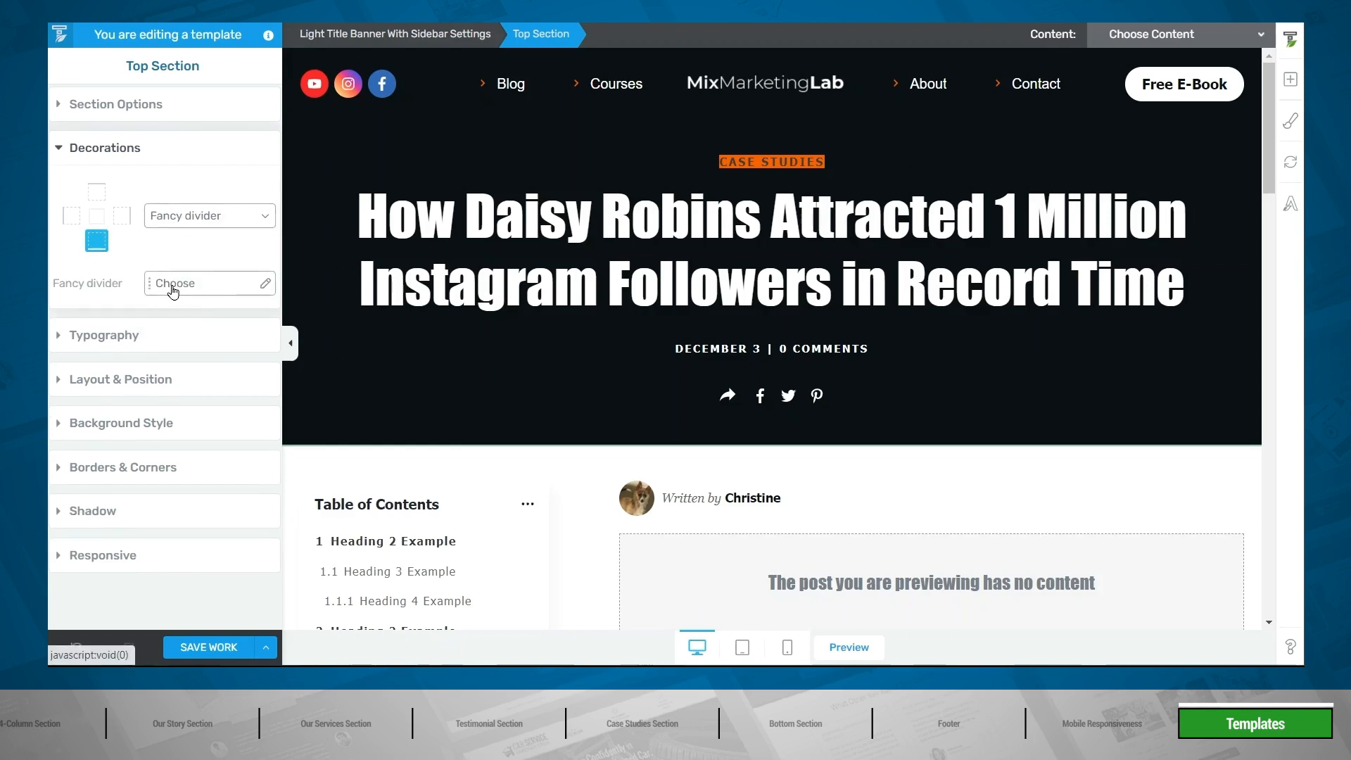
{"action": "left_click", "coordinate": [172, 288]}
{"action": "scroll", "coordinate": [141, 216], "scroll_direction": "down", "scroll_amount": 12}
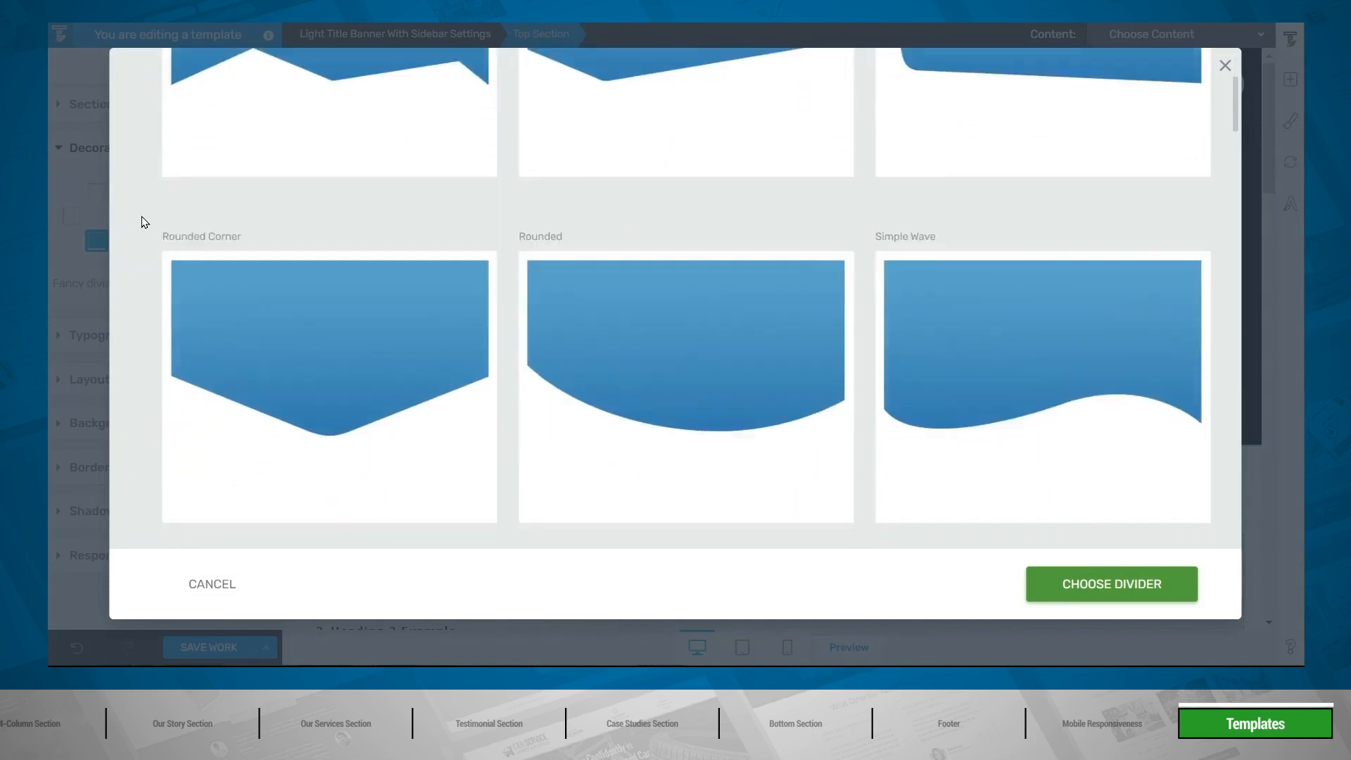
{"action": "scroll", "coordinate": [141, 216], "scroll_direction": "down", "scroll_amount": 15}
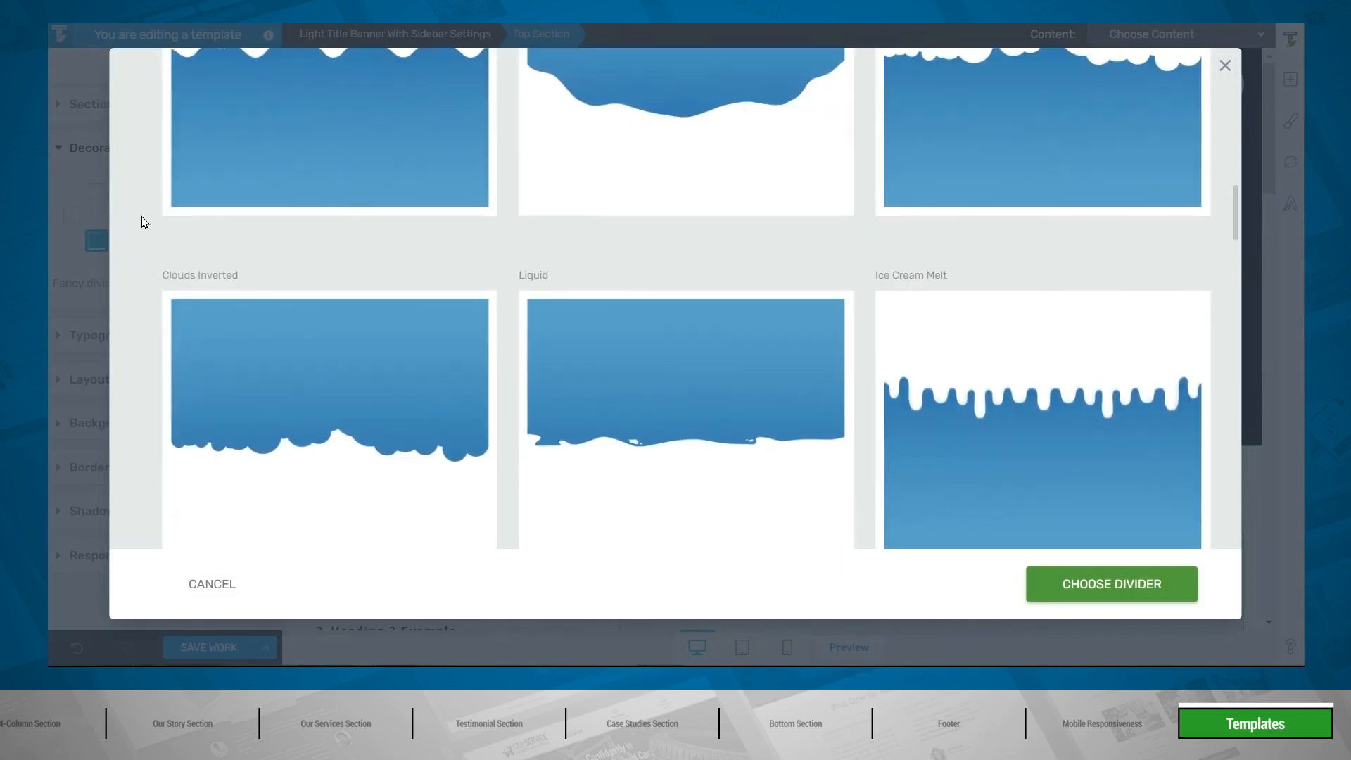
{"action": "scroll", "coordinate": [141, 217], "scroll_direction": "down", "scroll_amount": 3}
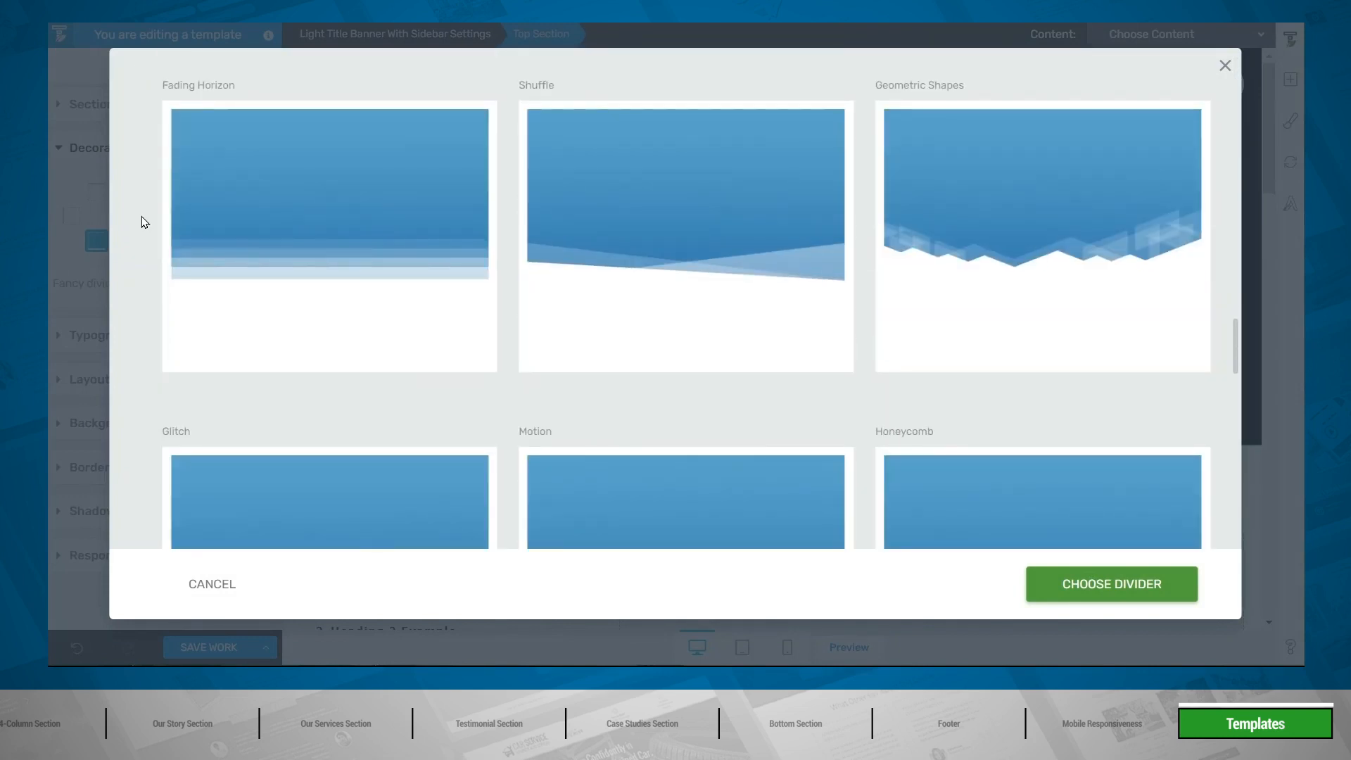
{"action": "left_click", "coordinate": [606, 283]}
{"action": "left_click", "coordinate": [1070, 588]}
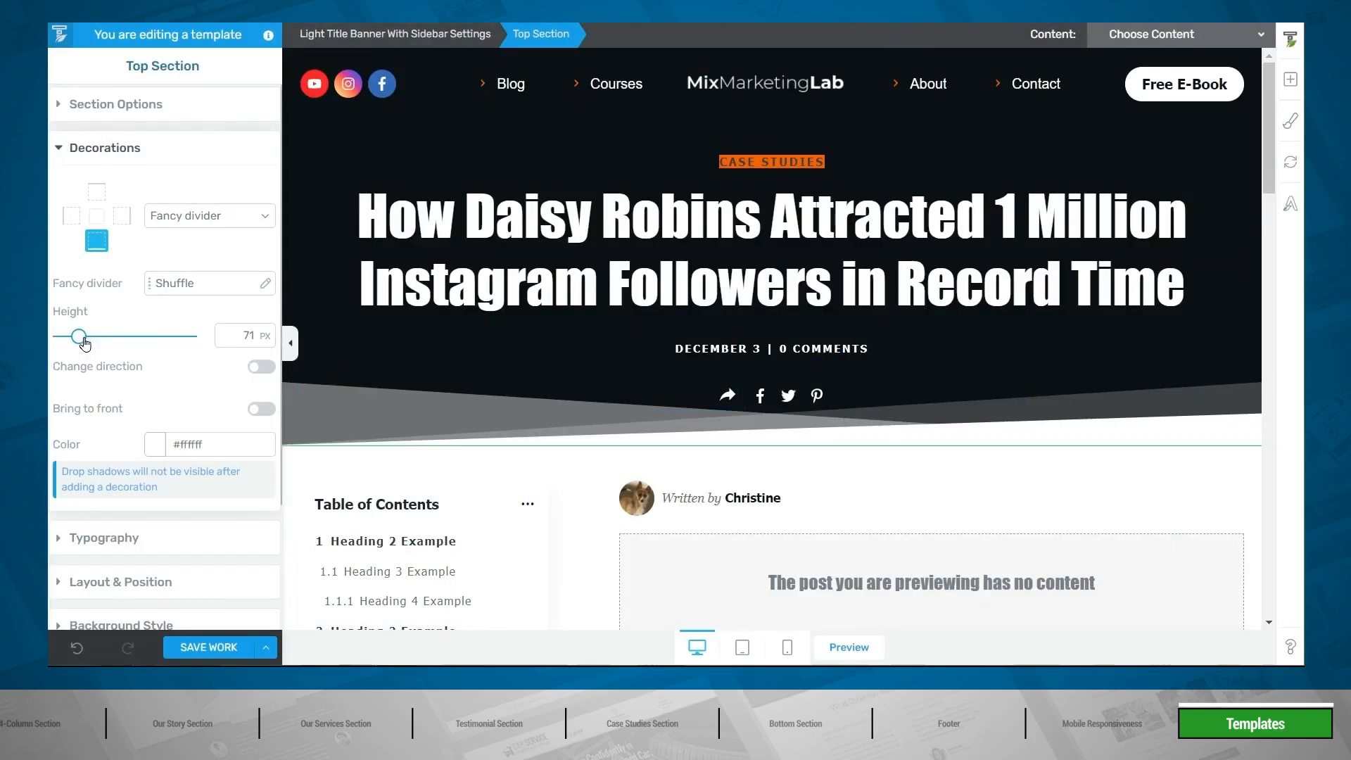
Set the Shuffle divider's height to 115 px and flip its direction
{"action": "left_click_drag", "start_coordinate": [78, 336], "coordinate": [90, 339]}
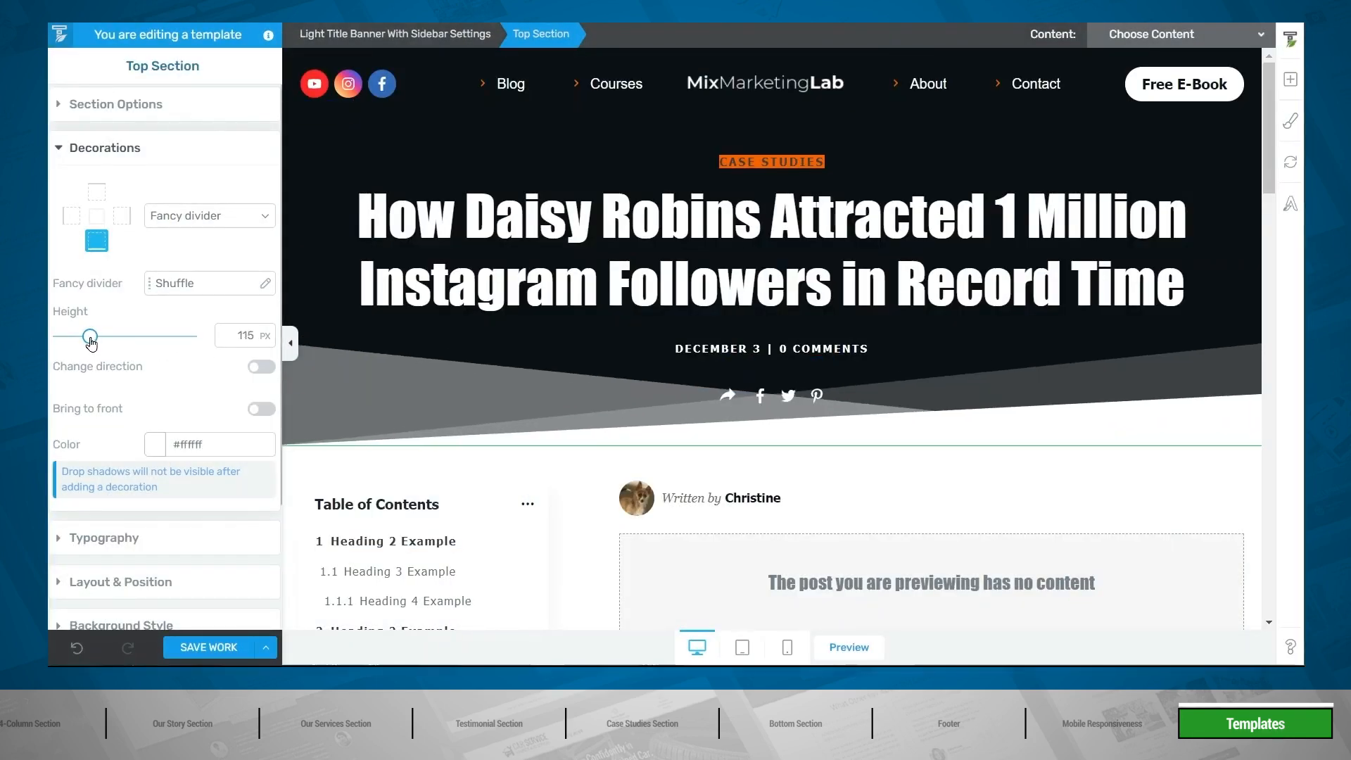
{"action": "left_click", "coordinate": [265, 370]}
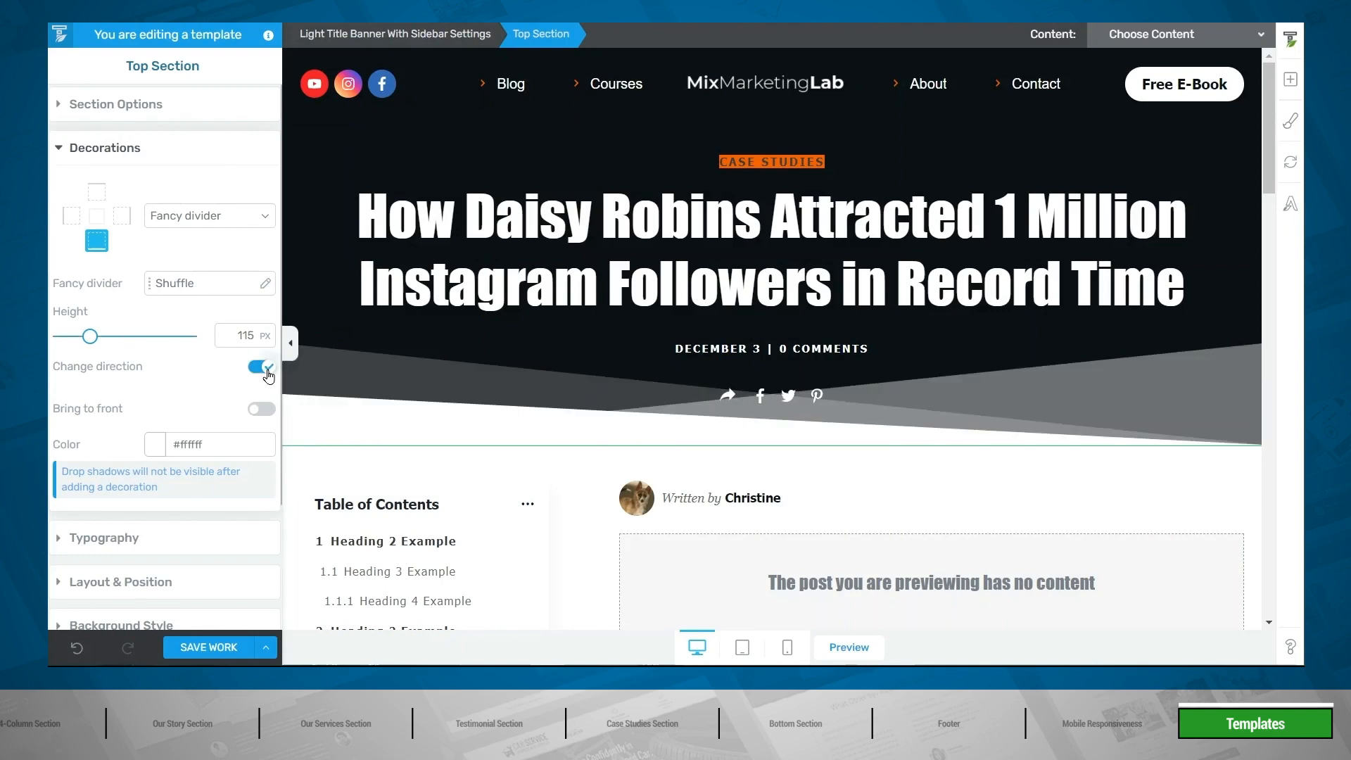
{"action": "left_click", "coordinate": [269, 376]}
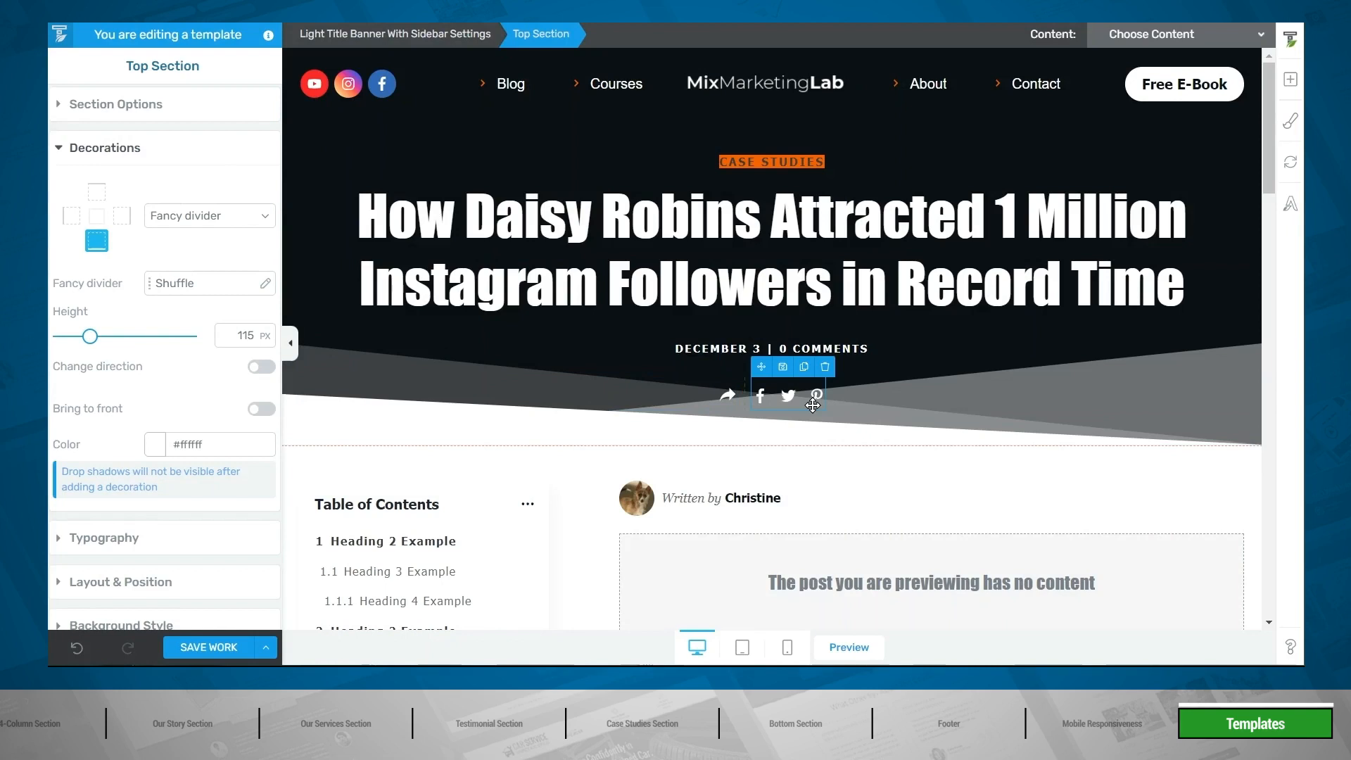
Set the Top Section's bottom padding to 100 px to make room for the divider below the share icons
{"action": "scroll", "coordinate": [106, 436], "scroll_direction": "down", "scroll_amount": 3}
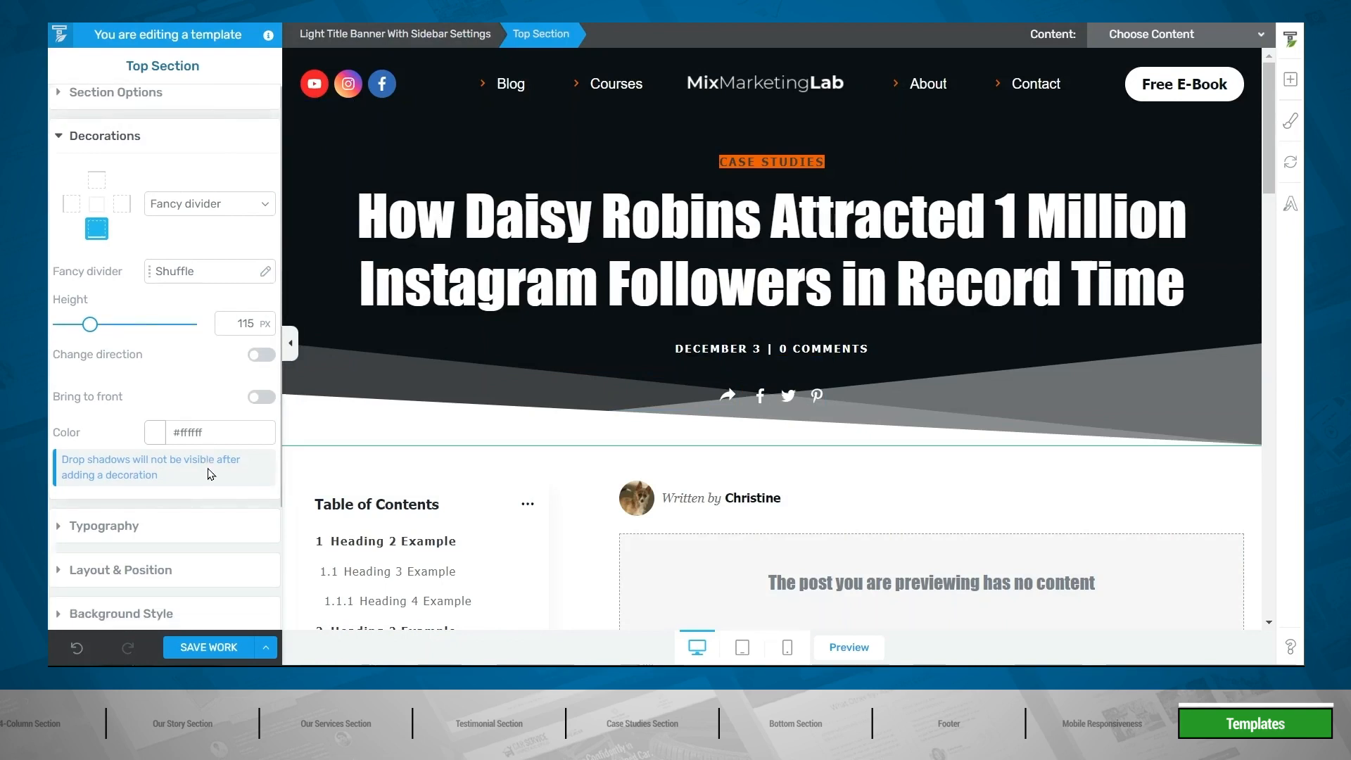
{"action": "left_click", "coordinate": [102, 427]}
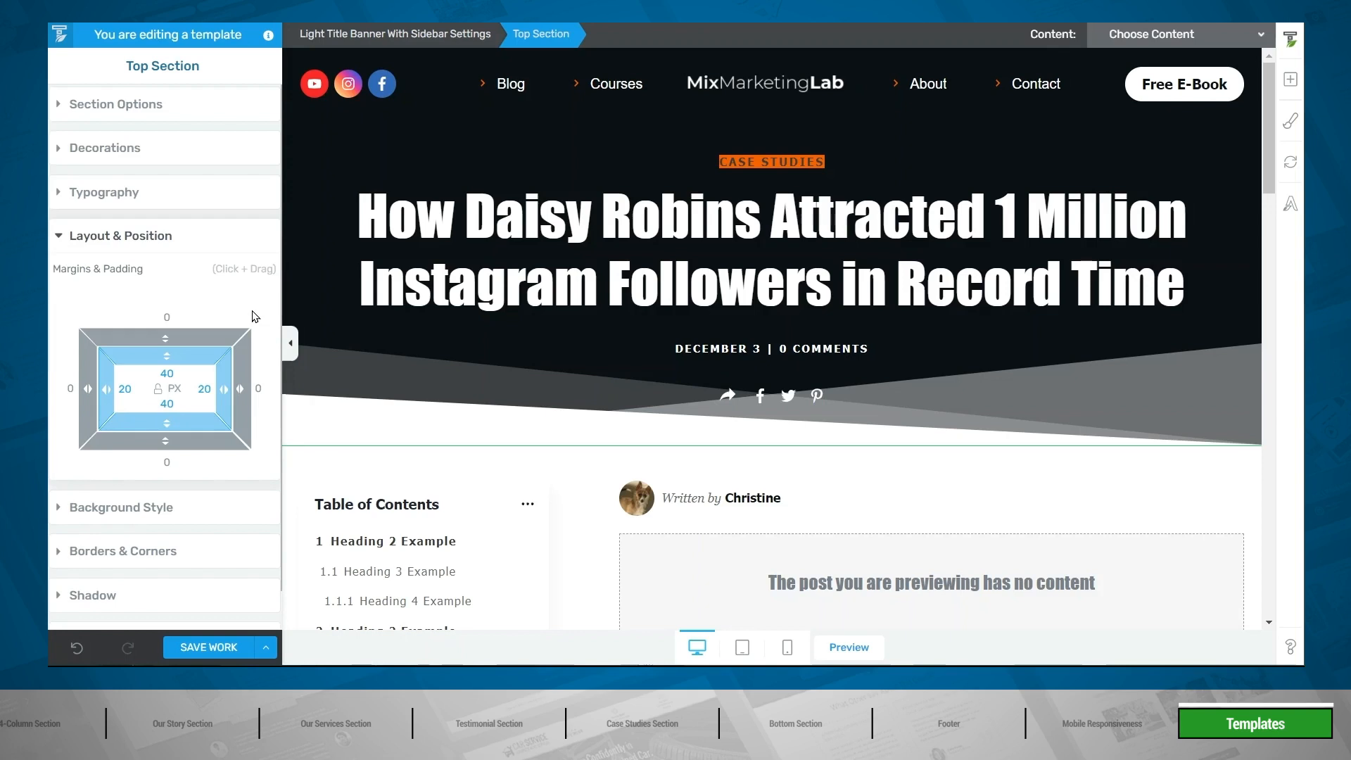
{"action": "left_click", "coordinate": [187, 409]}
{"action": "type", "text": "80"}
{"action": "left_click", "coordinate": [187, 406]}
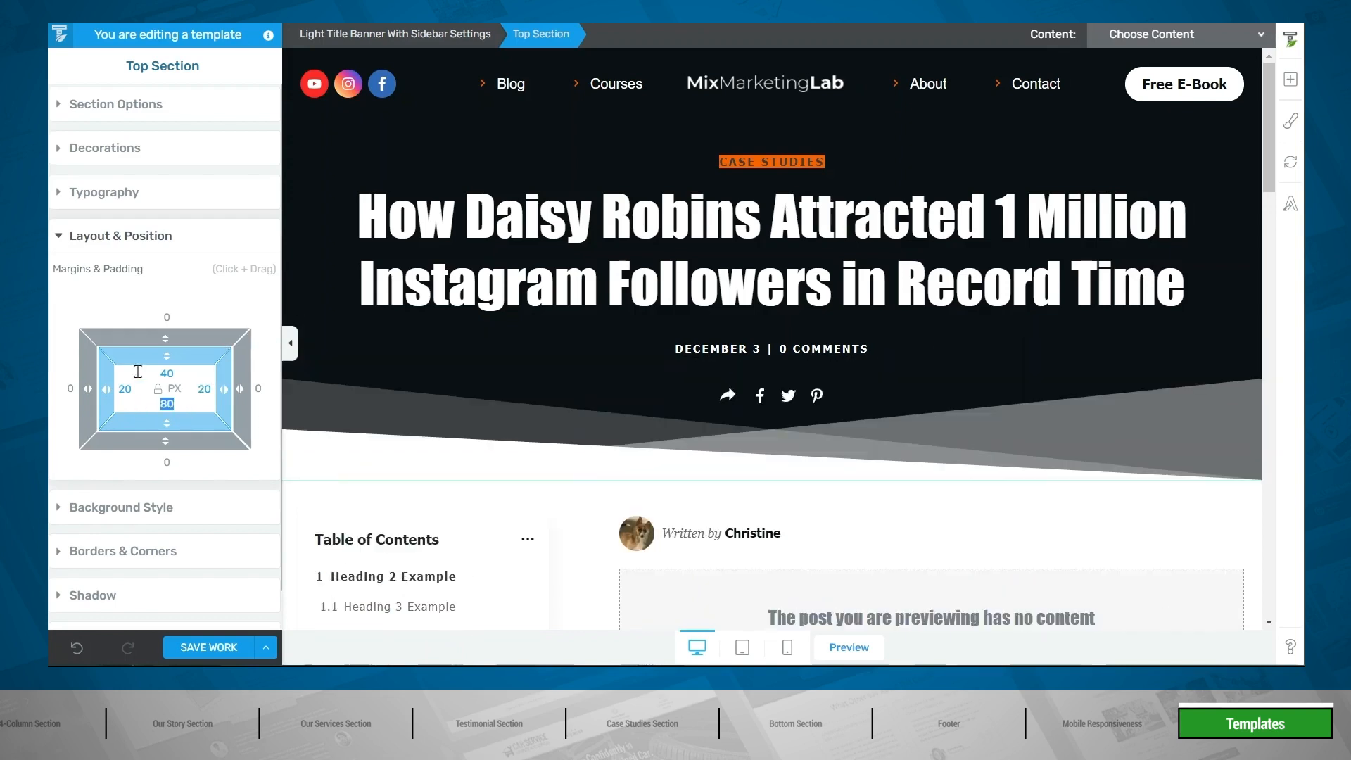
{"action": "type", "text": "100"}
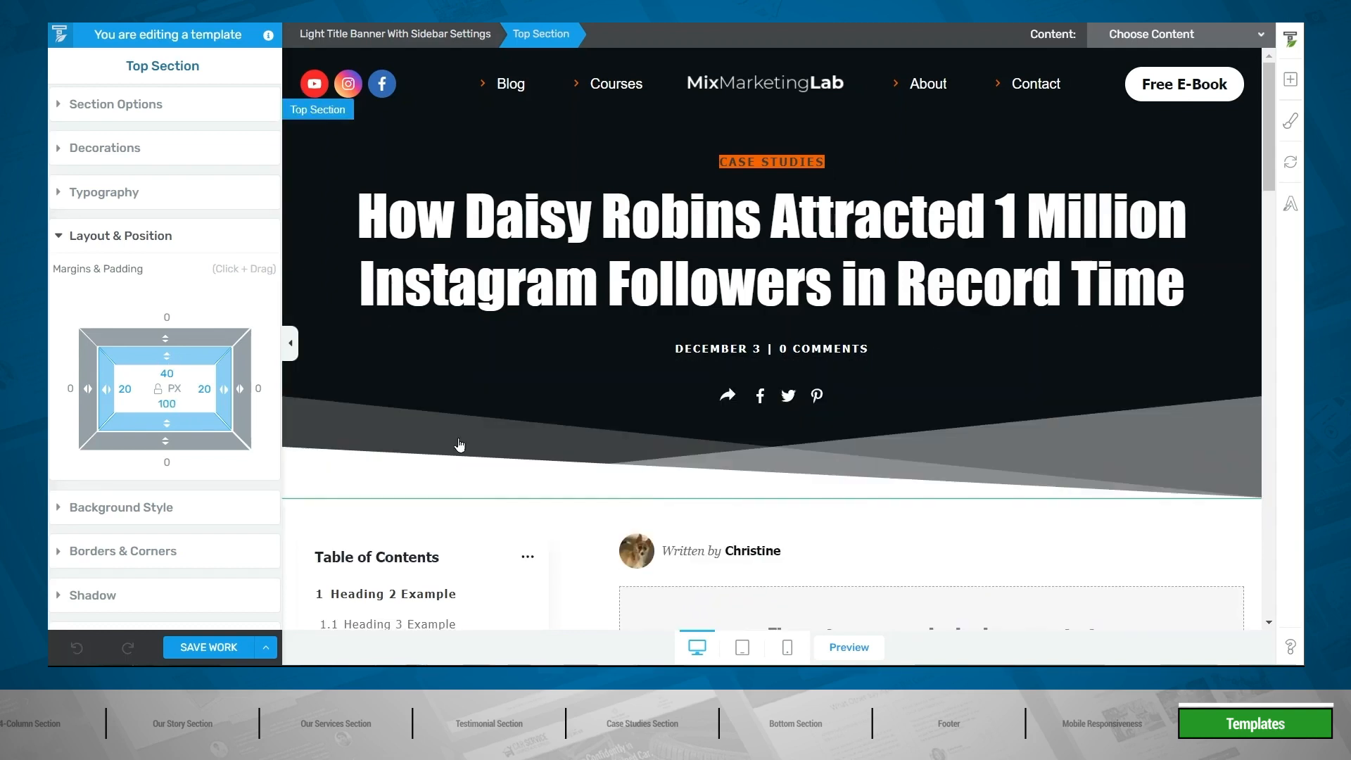
Check the Top Section in the tablet view, set its bottom padding to 108 px in the mobile view, and save the work
{"action": "left_click", "coordinate": [742, 648]}
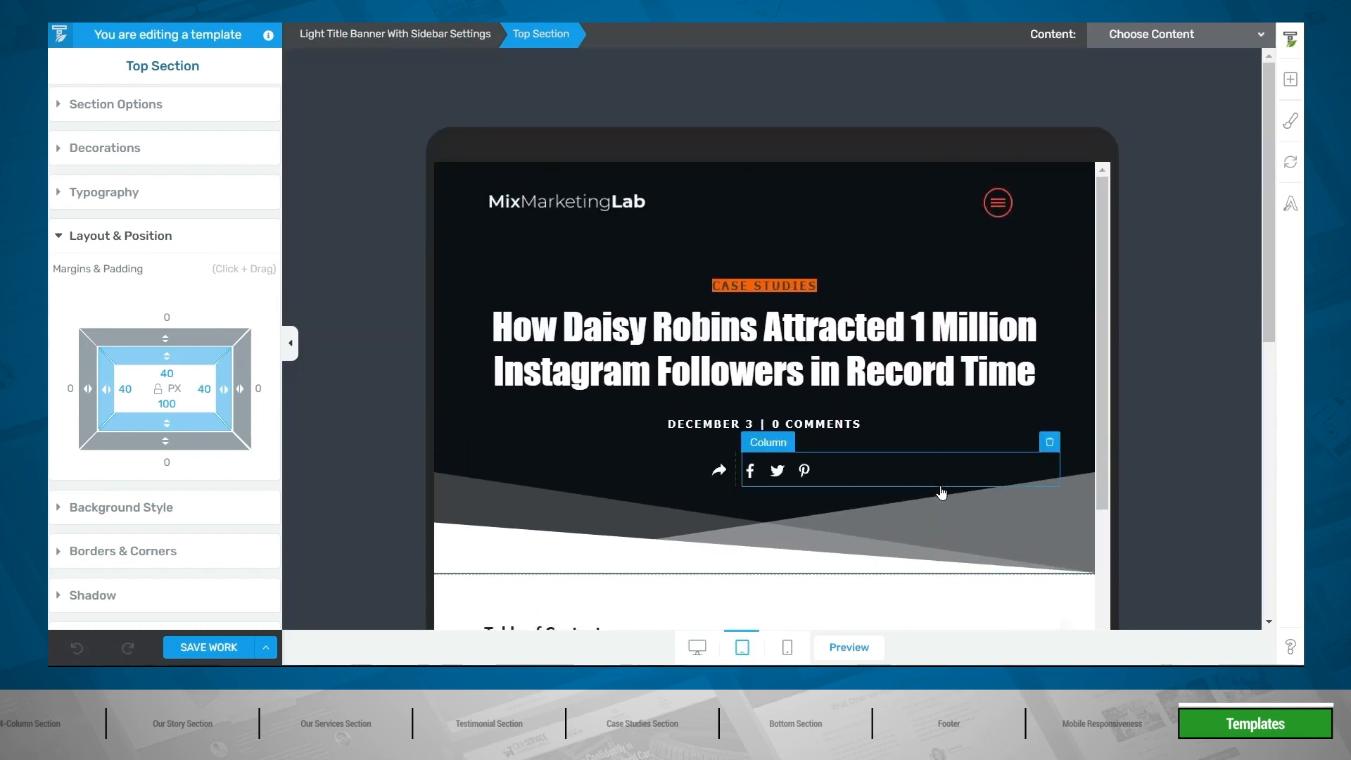
{"action": "left_click", "coordinate": [782, 663]}
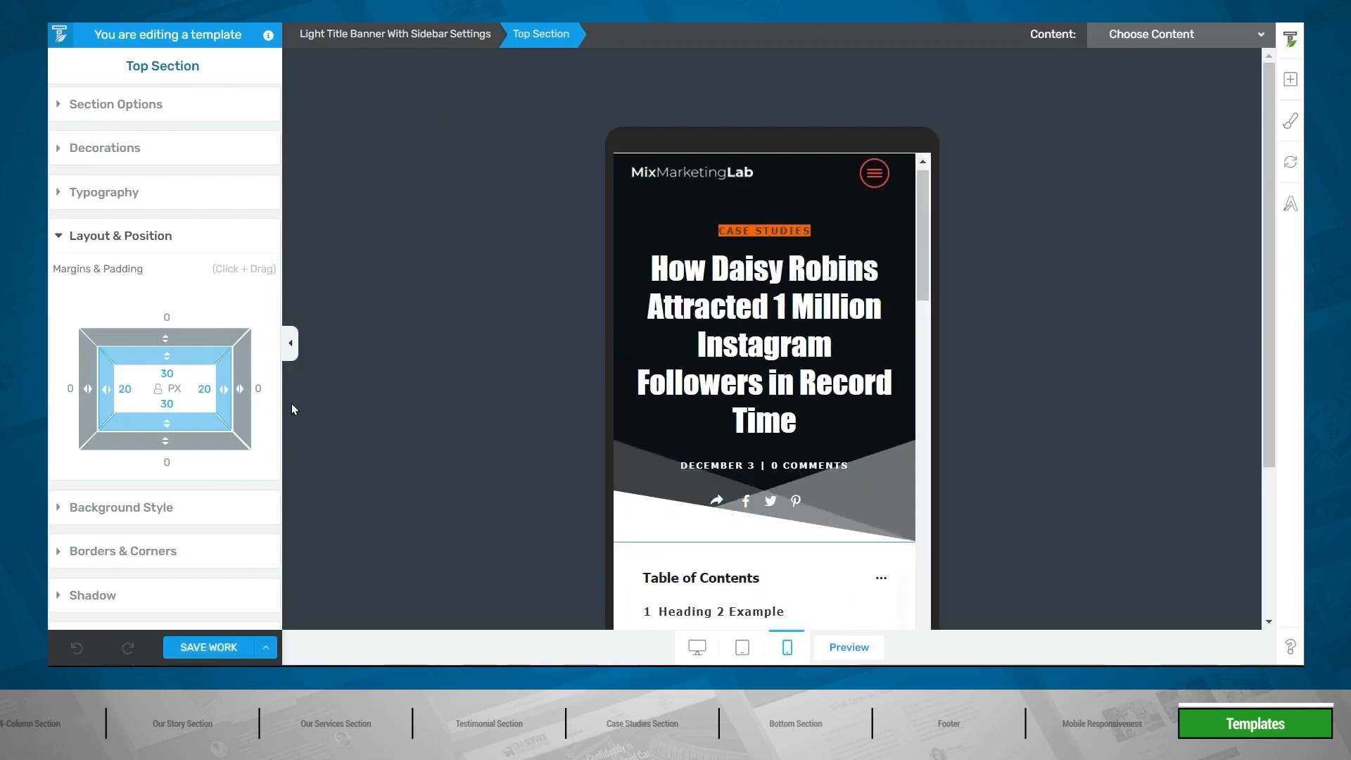
{"action": "left_click_drag", "start_coordinate": [169, 420], "coordinate": [227, 282]}
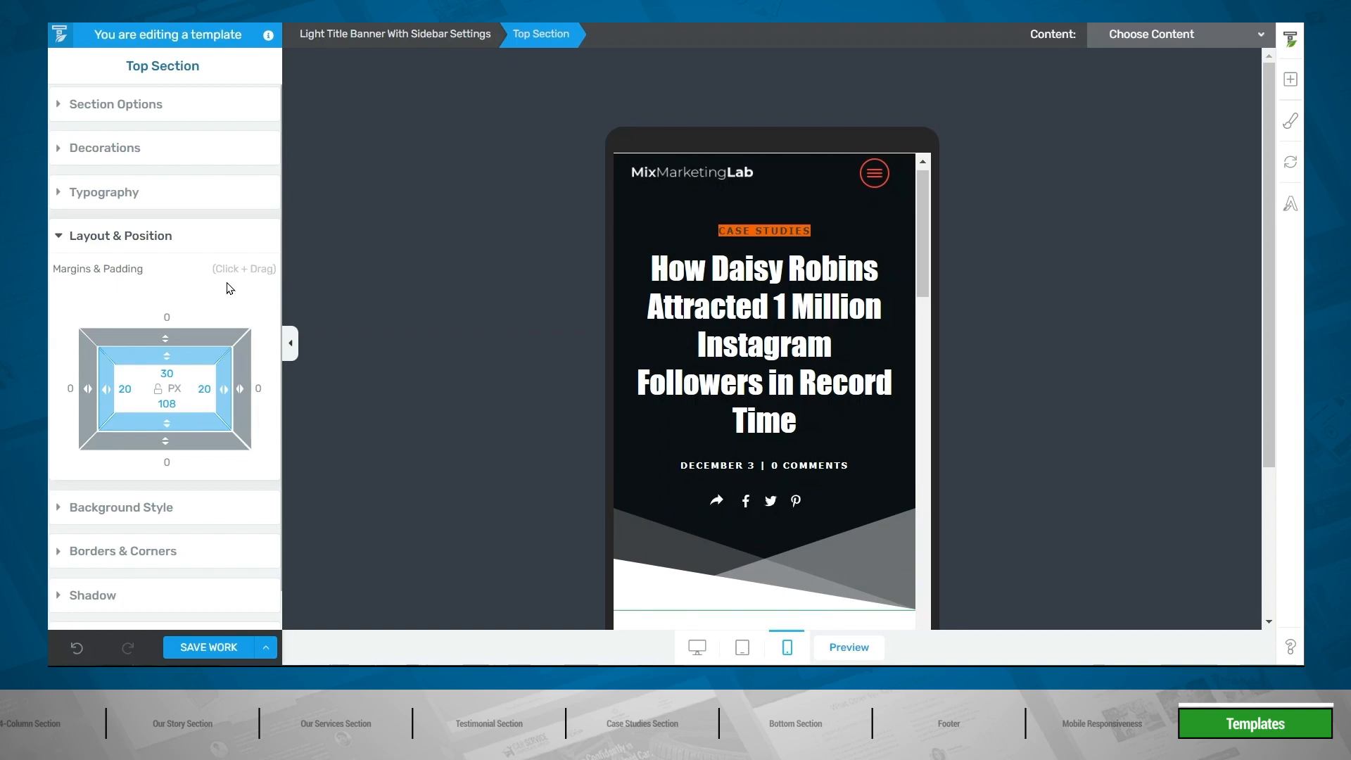
{"action": "left_click", "coordinate": [222, 648]}
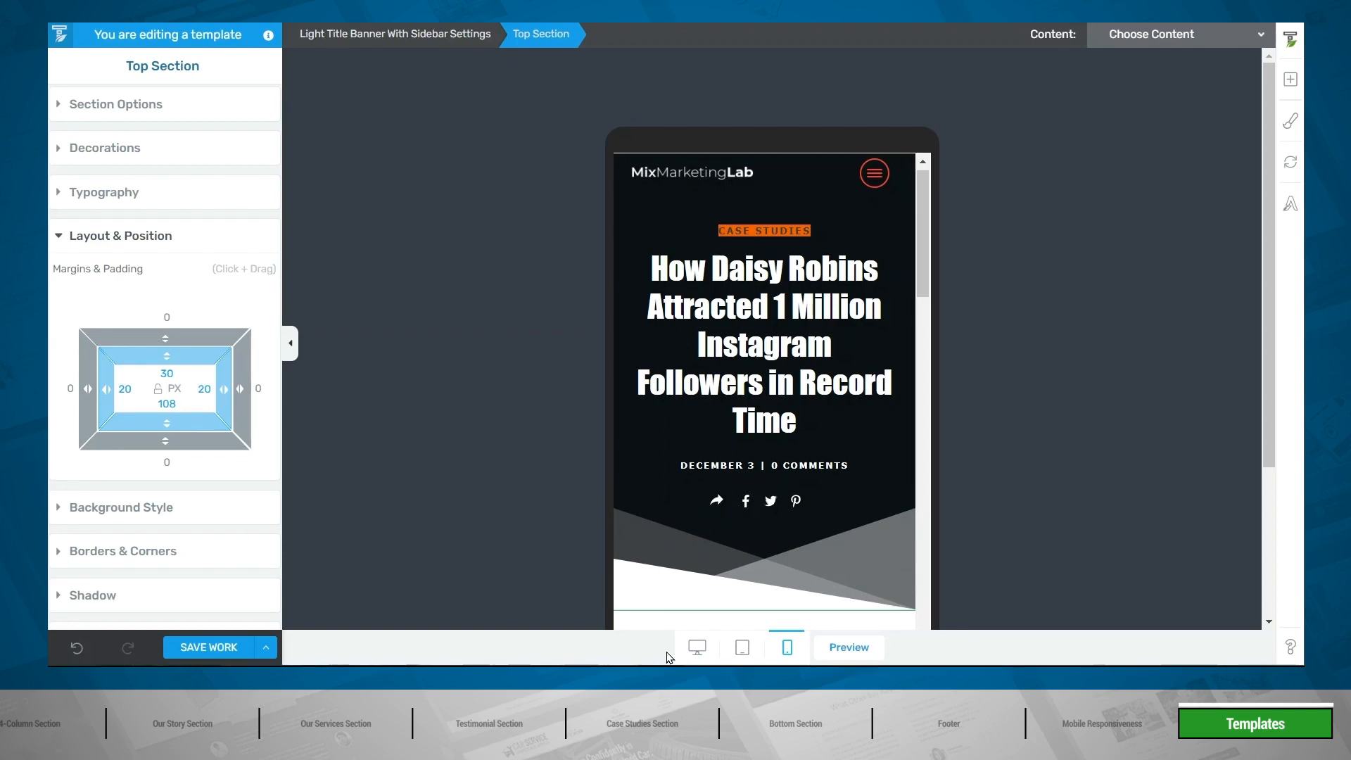
Return to the desktop view and review the template's sidebar, content area, bottom section and footer
{"action": "left_click", "coordinate": [708, 657]}
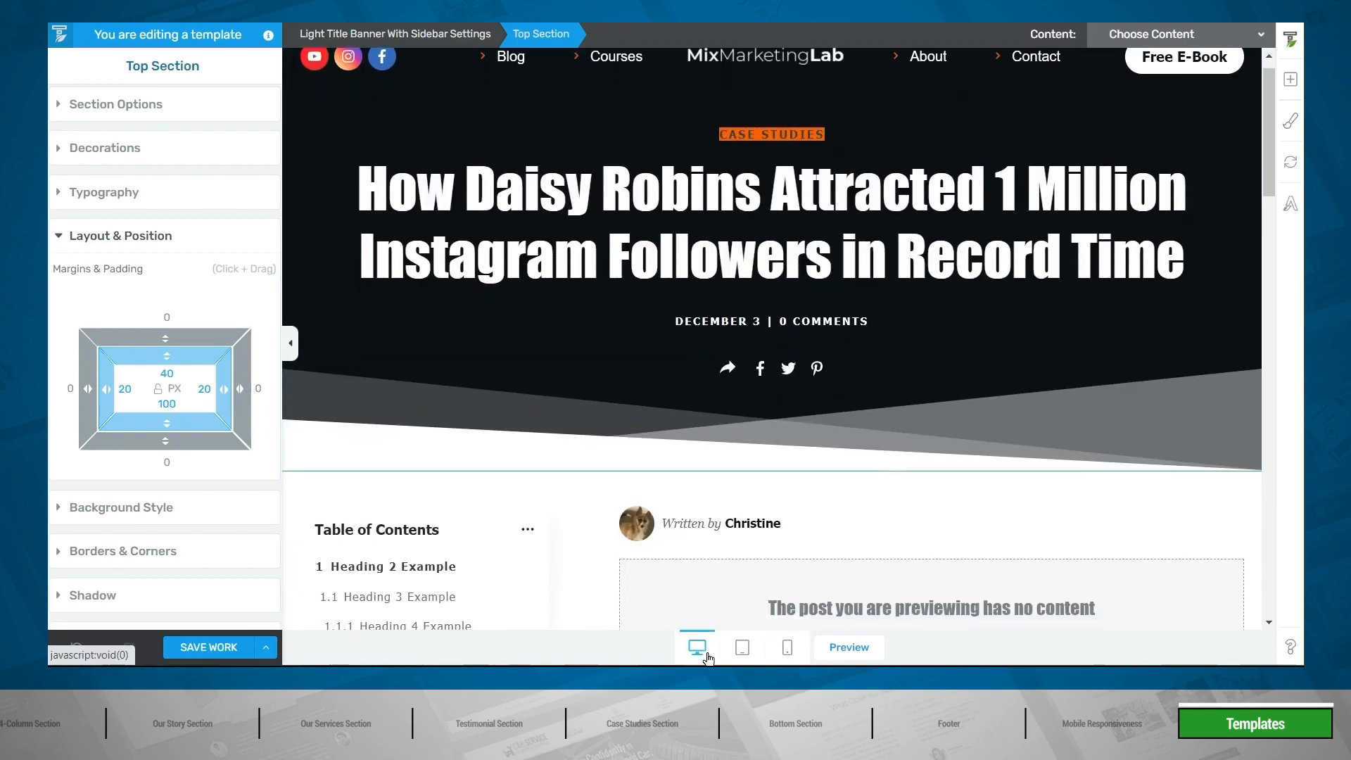
{"action": "scroll", "coordinate": [682, 456], "scroll_direction": "down", "scroll_amount": 5}
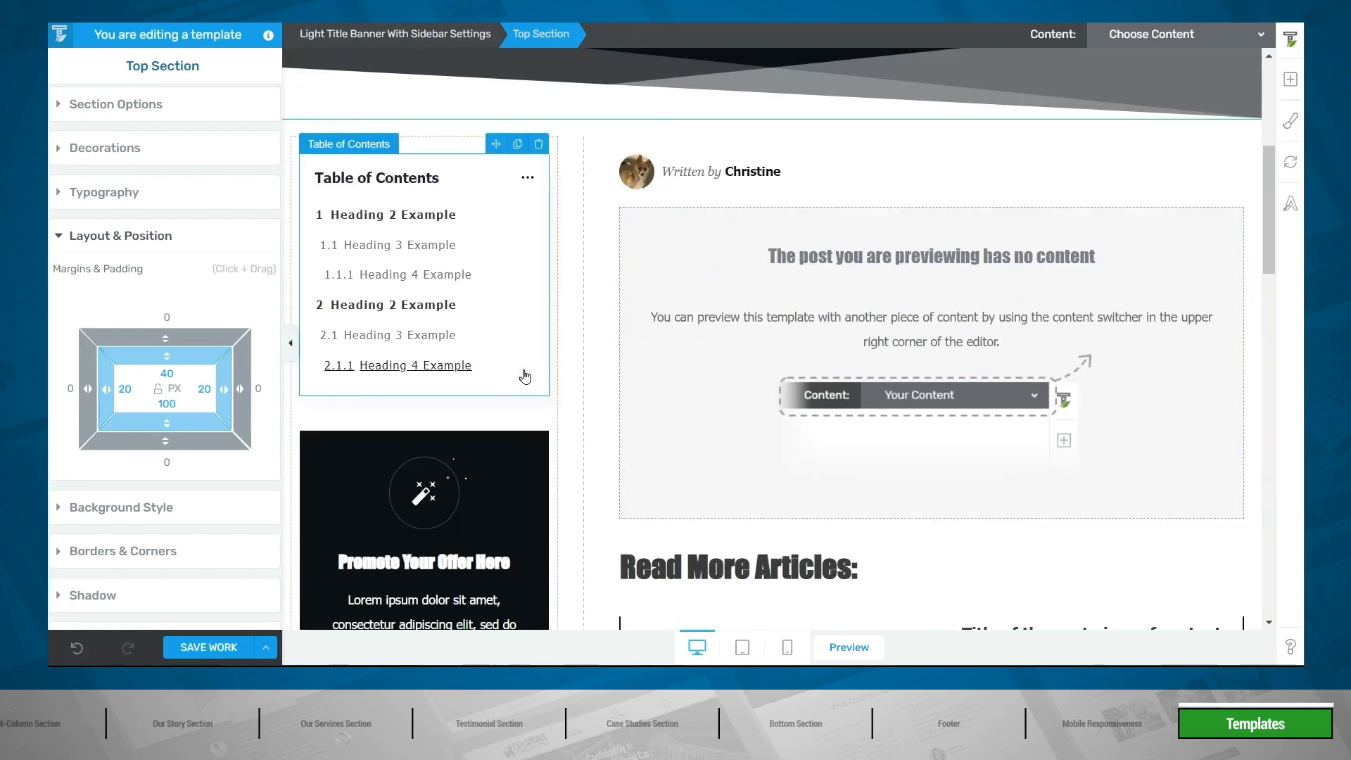
{"action": "scroll", "coordinate": [462, 265], "scroll_direction": "down", "scroll_amount": 10}
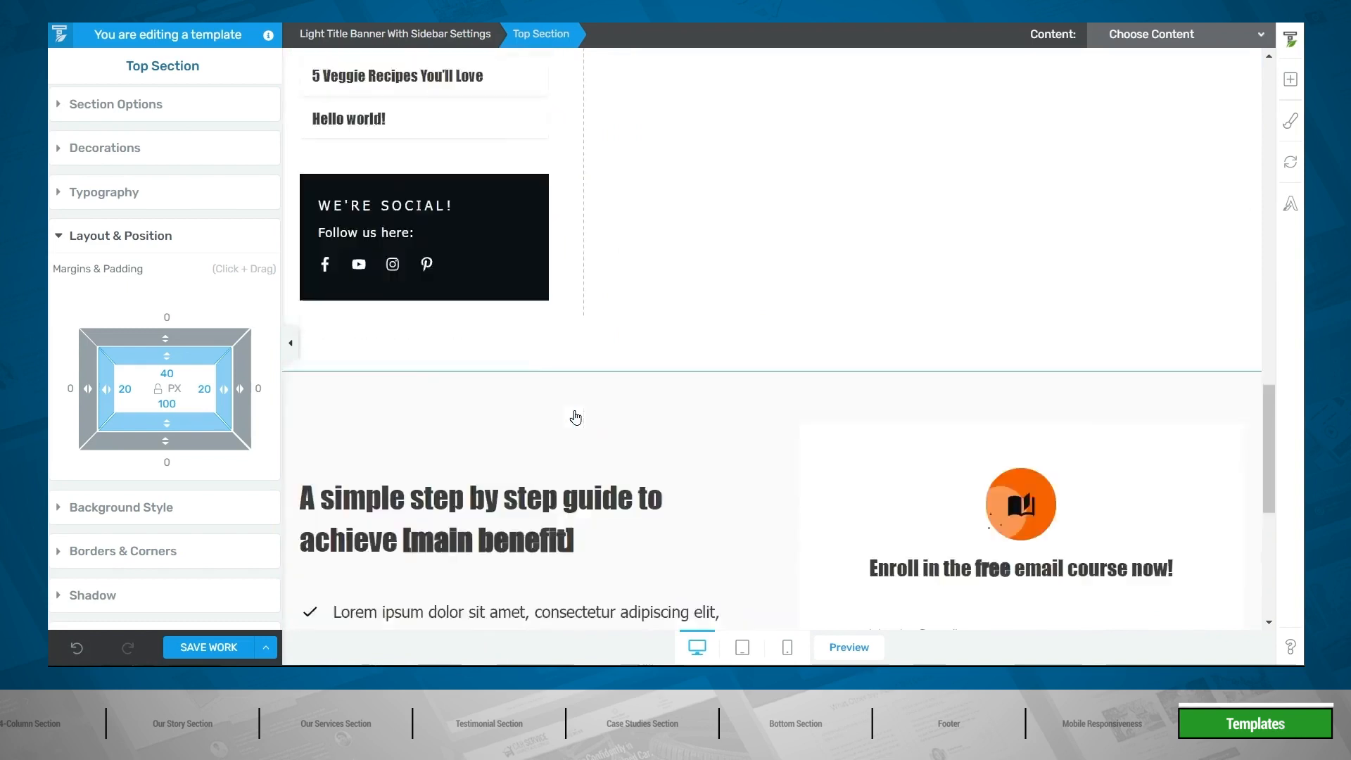
{"action": "scroll", "coordinate": [746, 449], "scroll_direction": "down", "scroll_amount": 1}
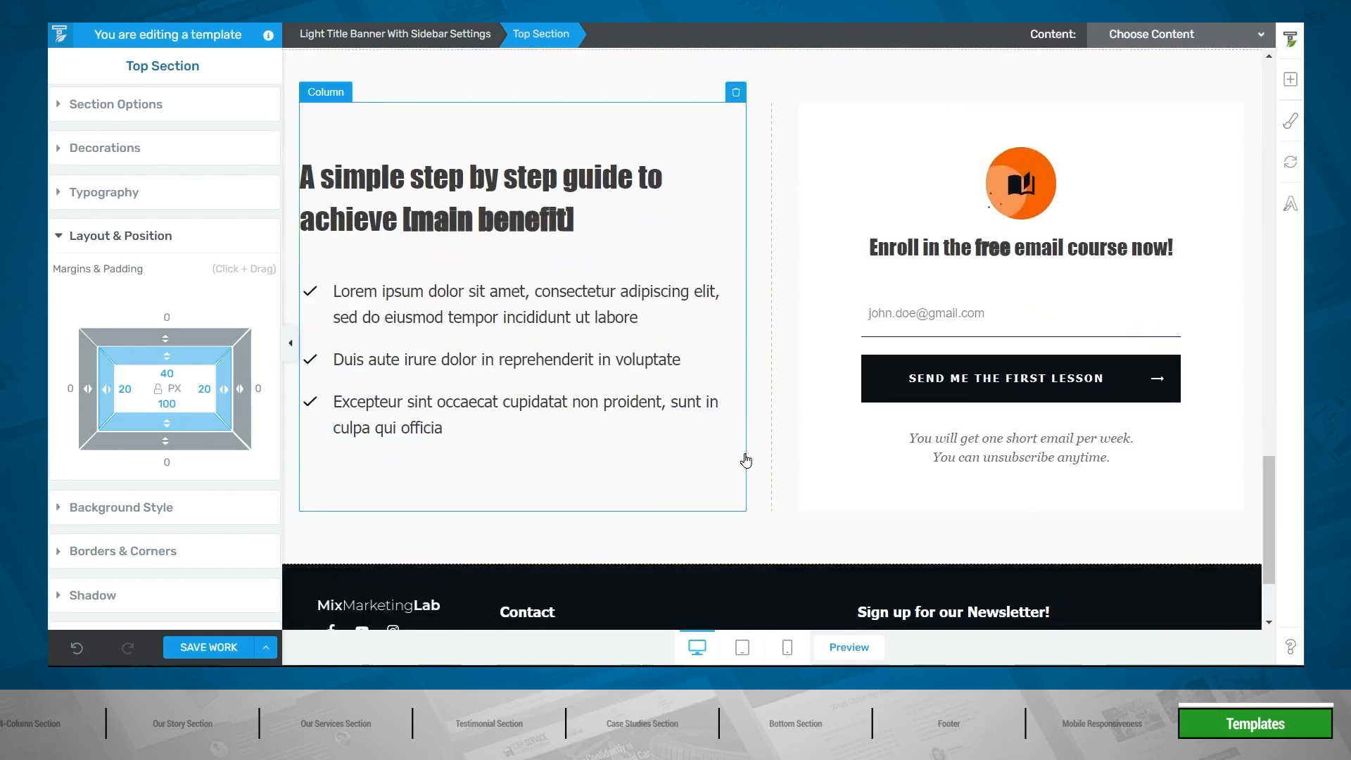